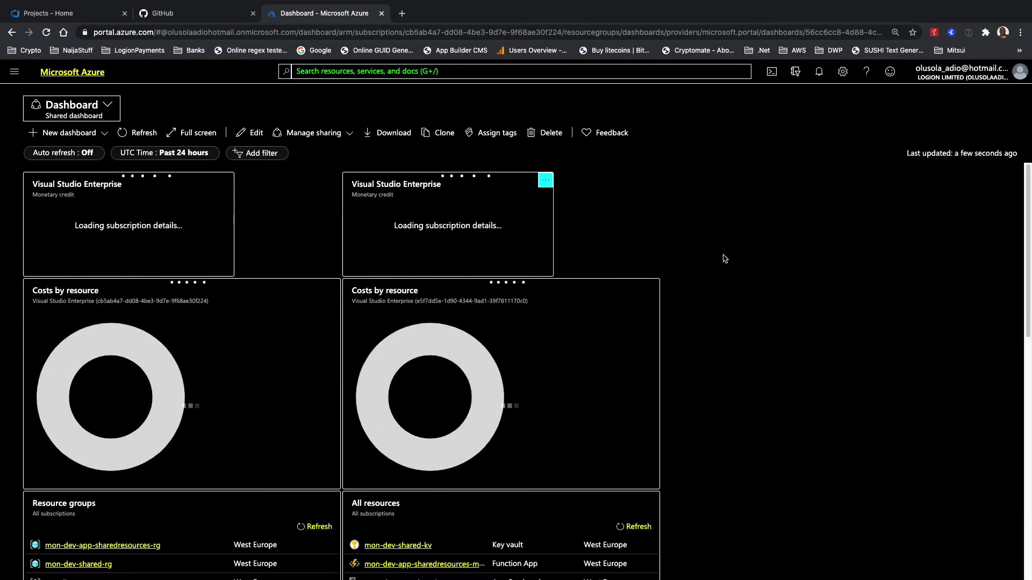
Open the mondevappsharedcr container registry from the dashboard and review the image tags of its akscalculator repository
scroll(726, 261, "down", 5)
scroll(701, 269, "up", 5)
scroll(287, 400, "down", 5)
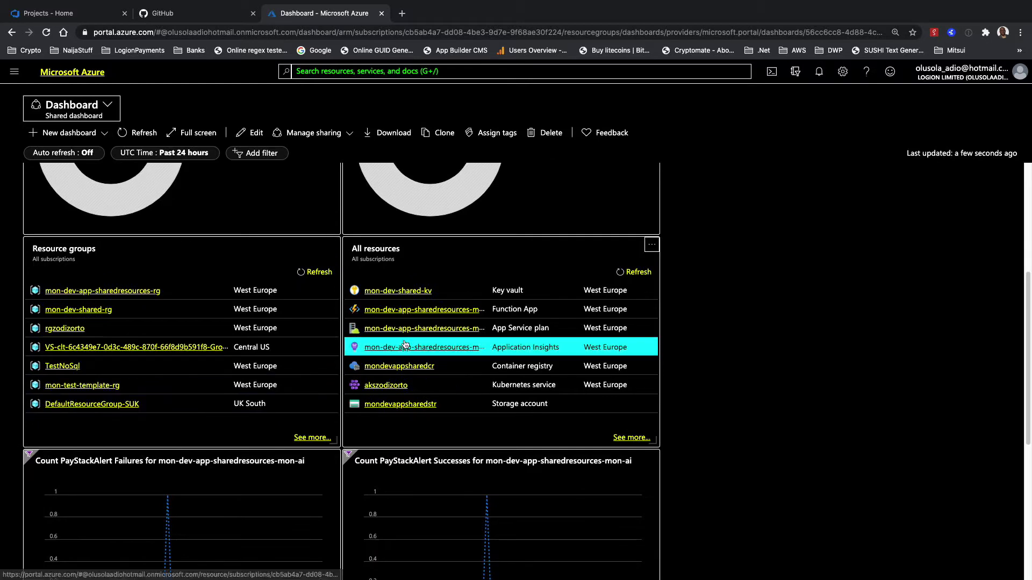
left_click(419, 367)
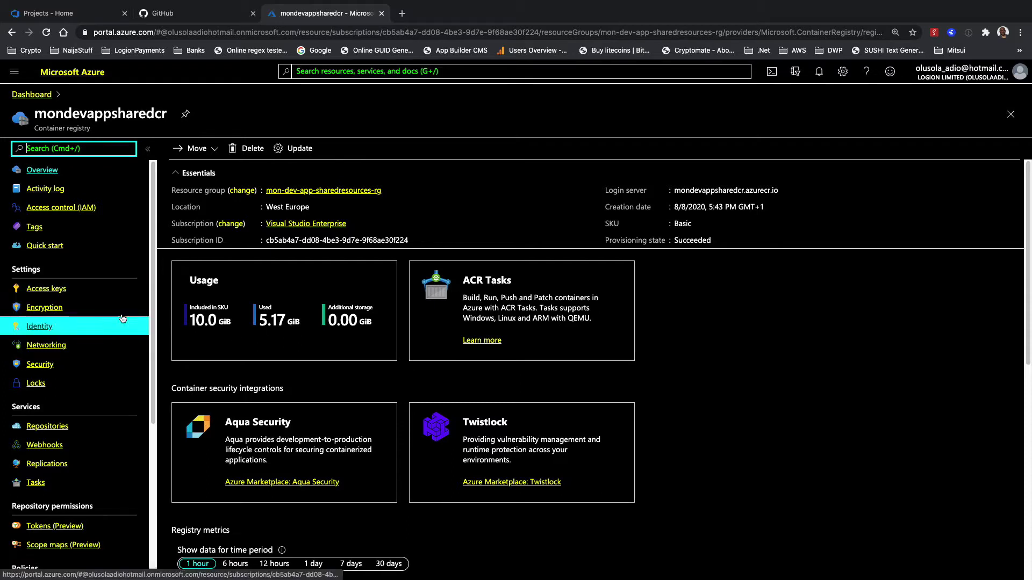
left_click(53, 431)
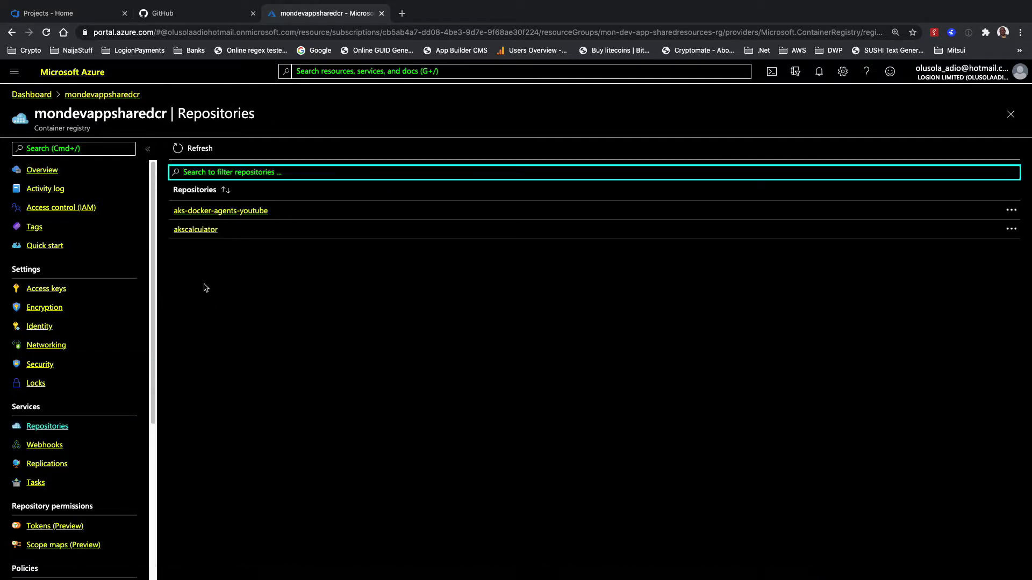
left_click(204, 230)
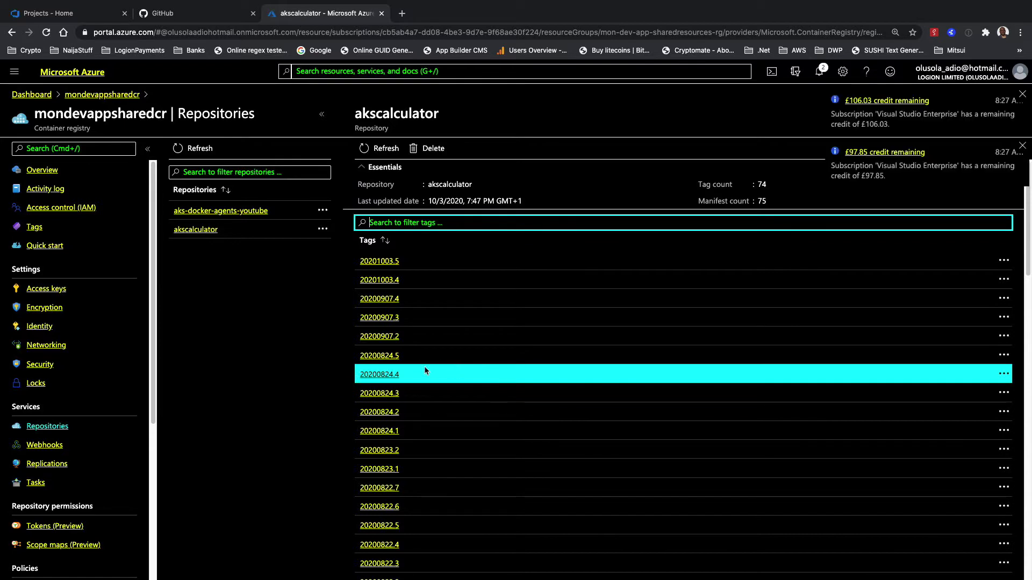
scroll(406, 317, "down", 5)
scroll(406, 317, "up", 5)
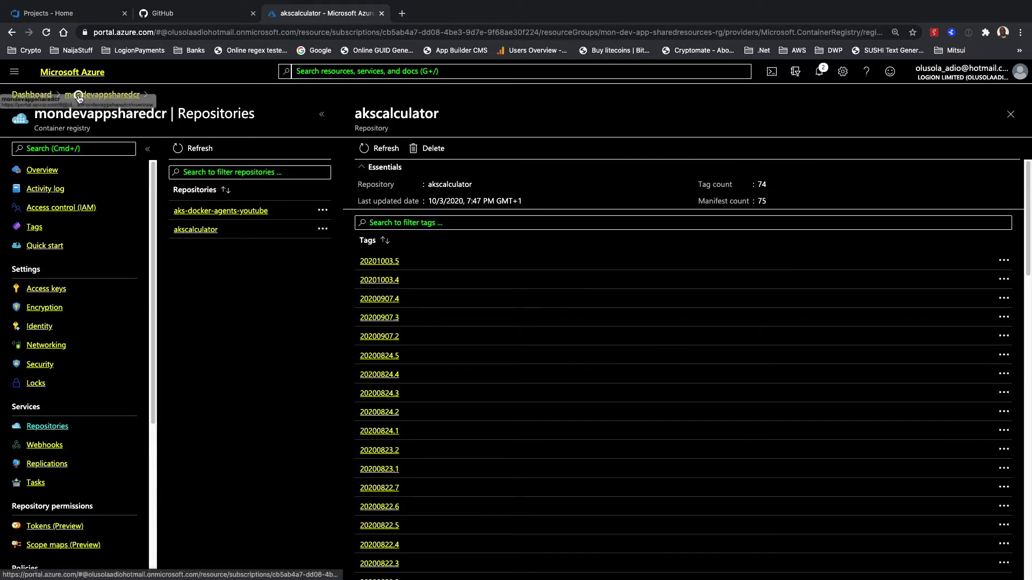
Return to the dashboard and view the list of secrets in the mon-dev-shared-kv key vault
left_click(31, 95)
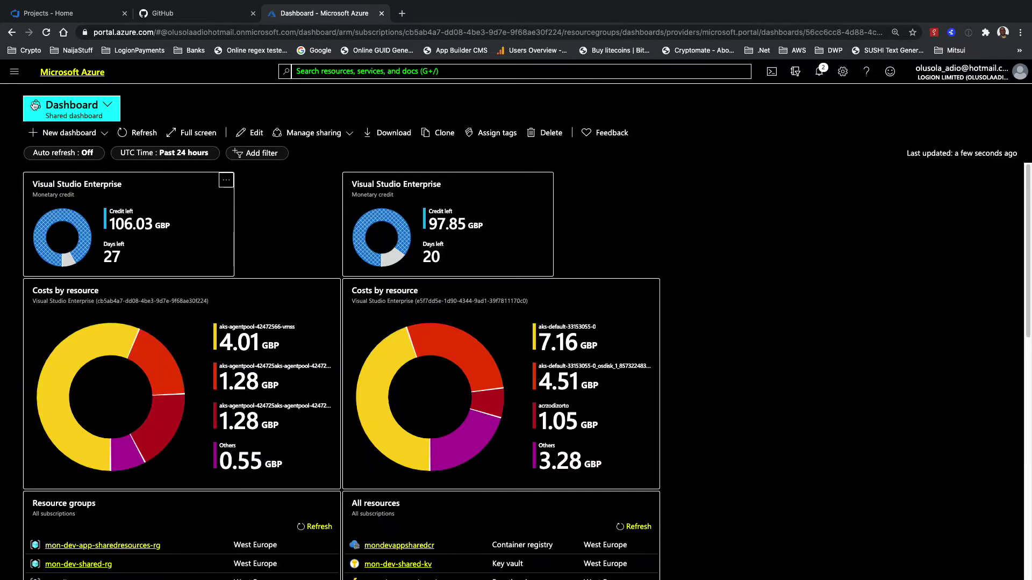
scroll(416, 389, "down", 4)
left_click(419, 364)
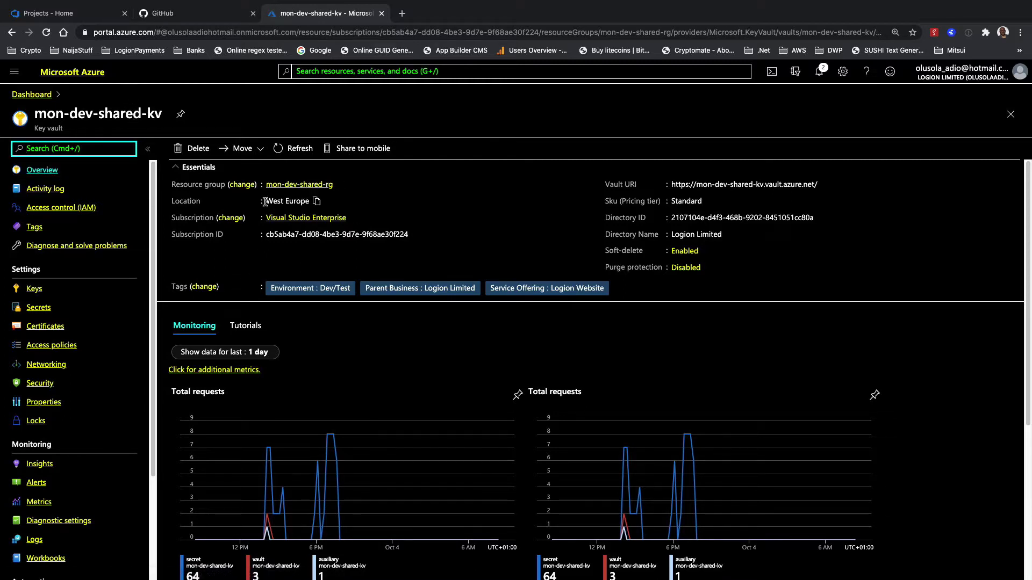
left_click(46, 309)
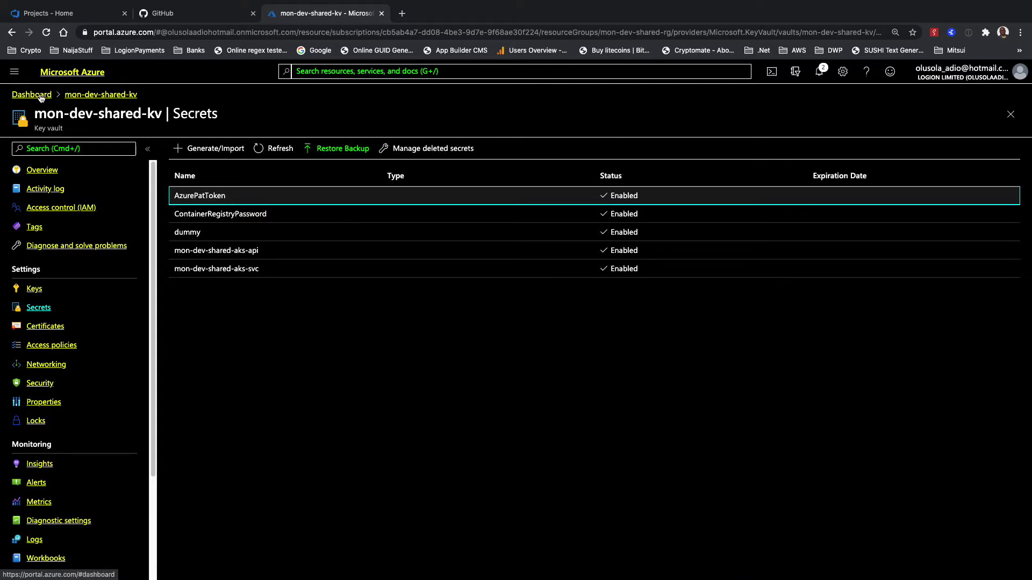
Switch to GitHub and view the signed-in account's own profile page
left_click(174, 16)
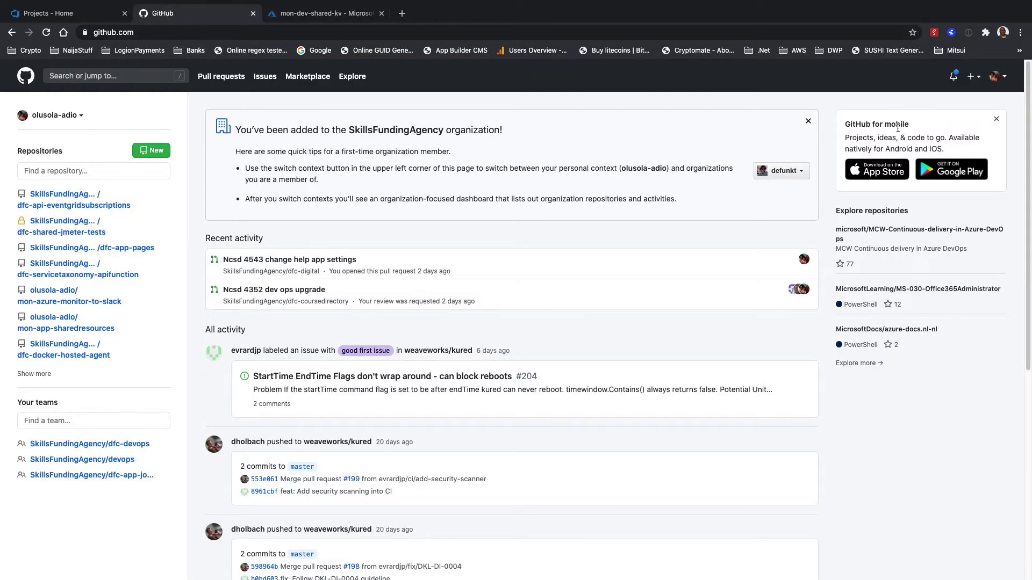
left_click(996, 76)
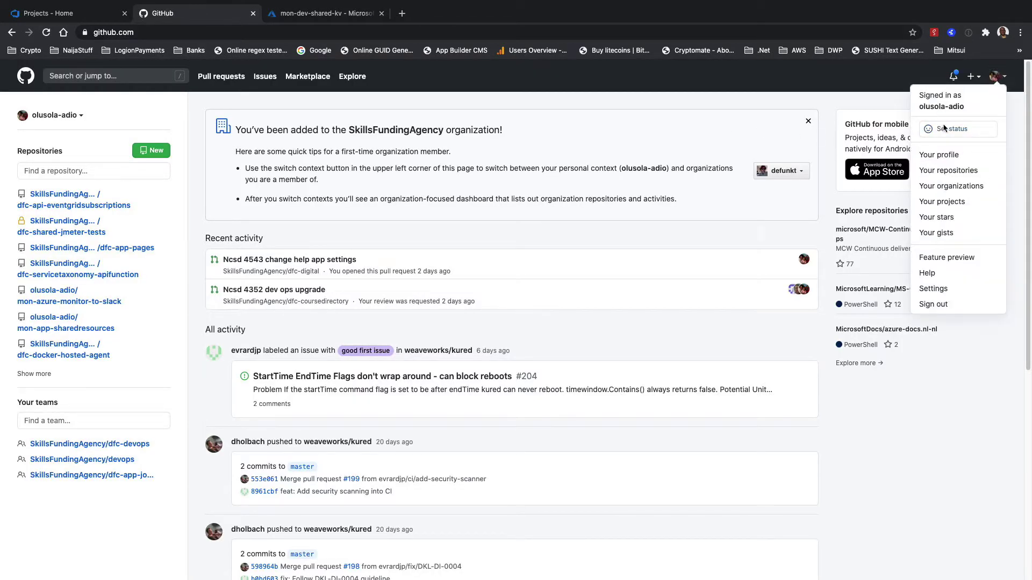
left_click(944, 155)
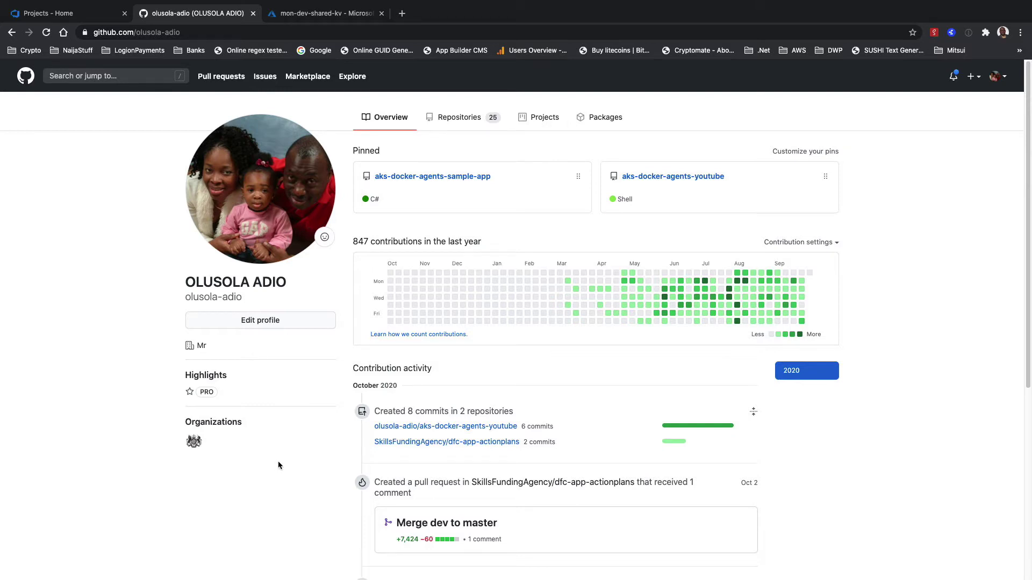
Switch to Azure DevOps and create a project named youtube with Public visibility in the logion-mon organization
left_click(61, 13)
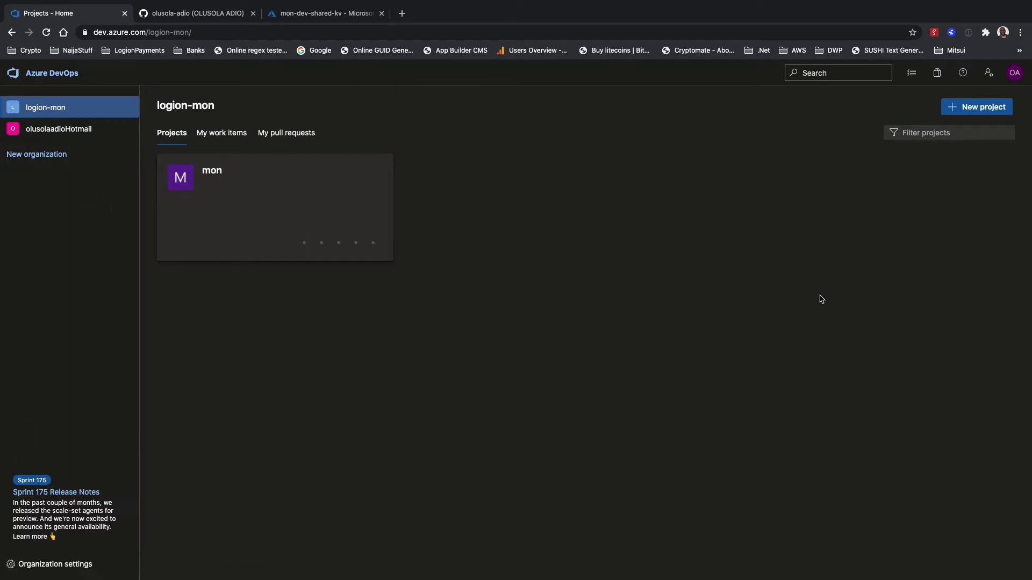
left_click(975, 107)
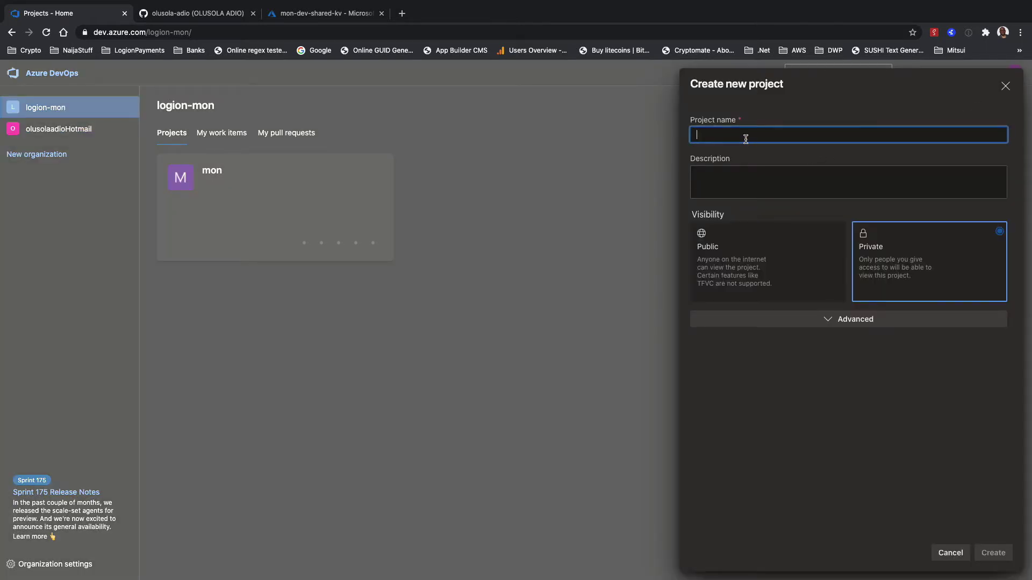
type("yout")
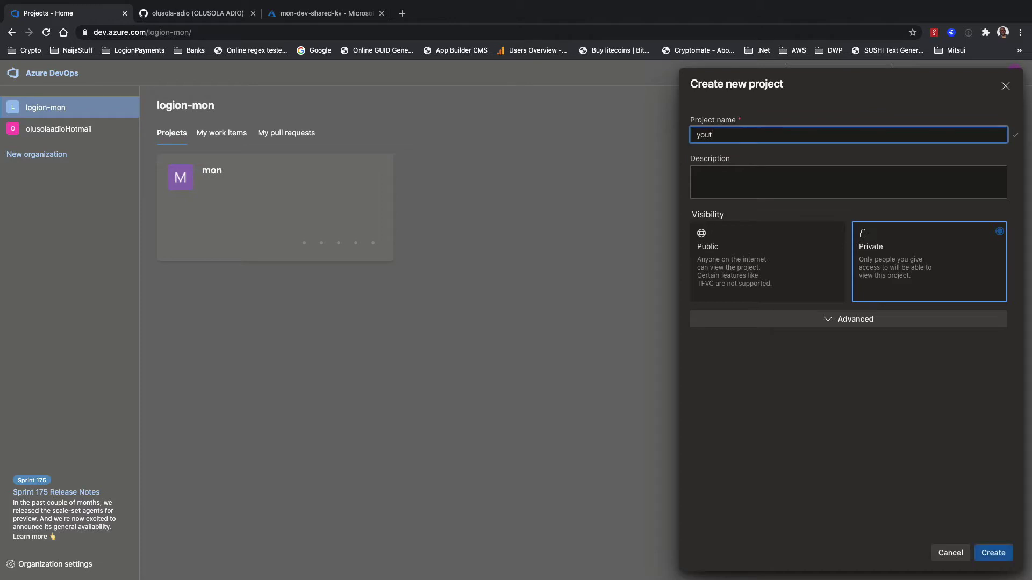
type("ube")
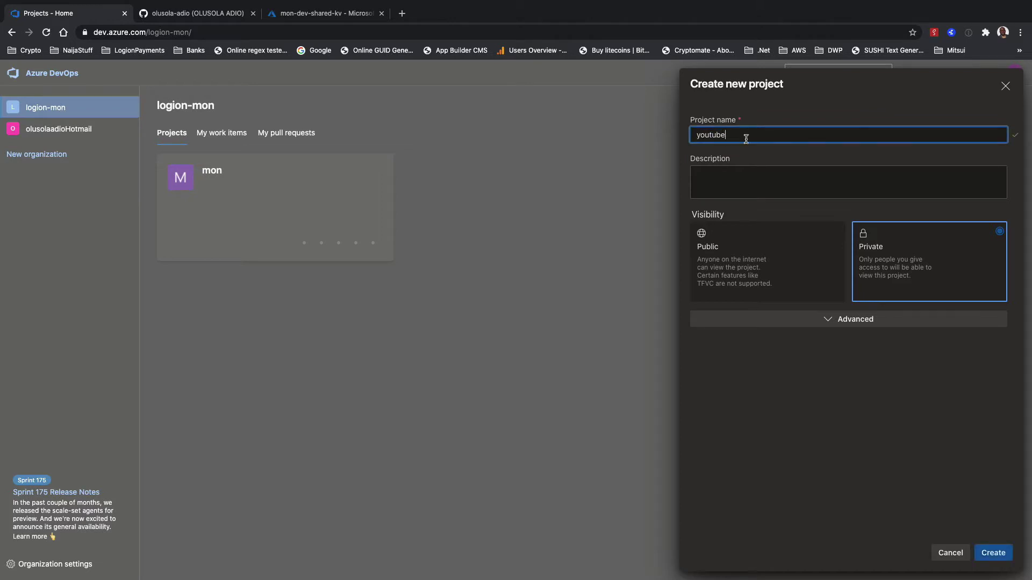
left_click(788, 246)
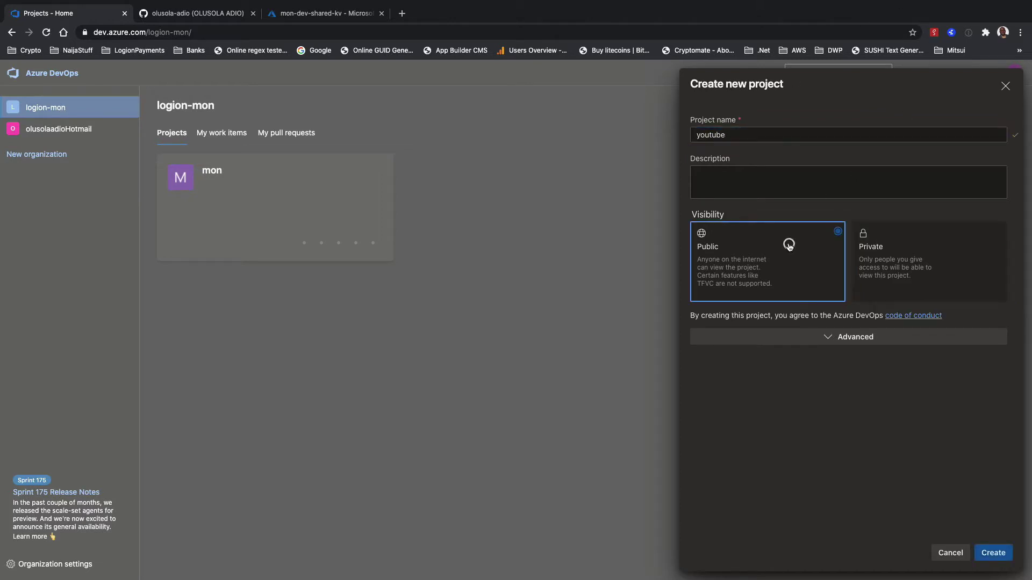
left_click(982, 558)
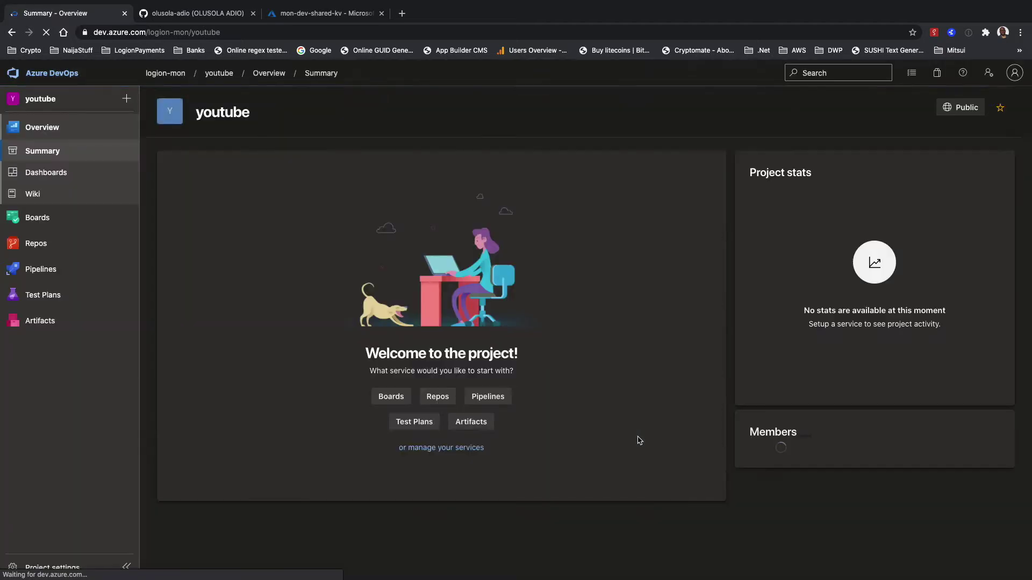
Start a new service connection of type Docker Registry in the youtube project's settings
left_click(61, 571)
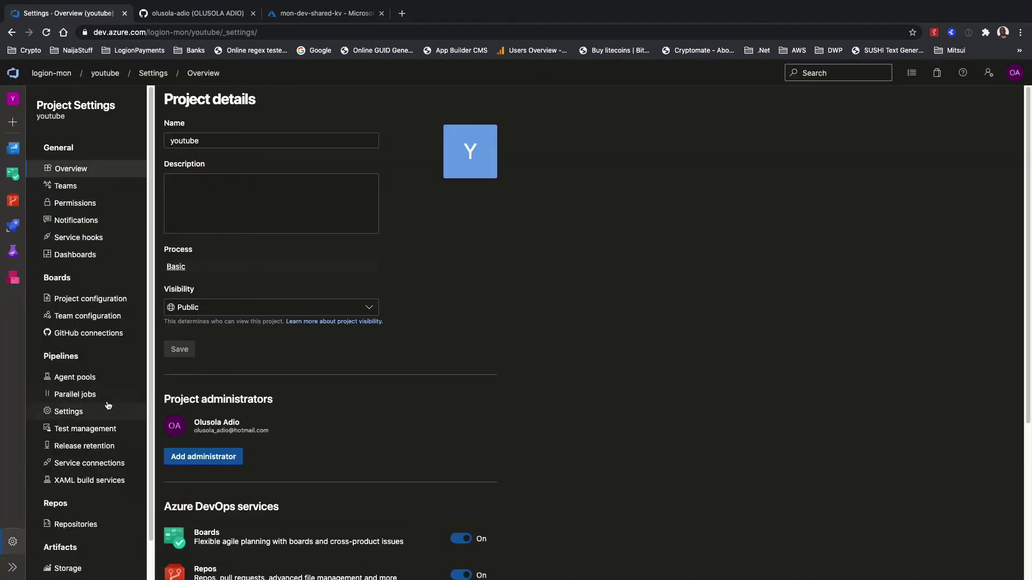
left_click(92, 462)
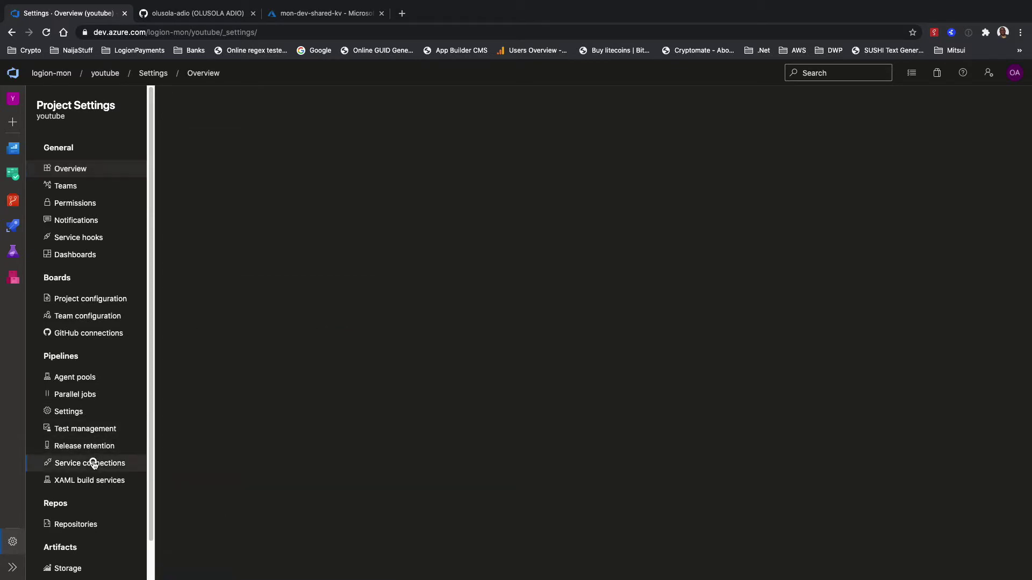
left_click(595, 261)
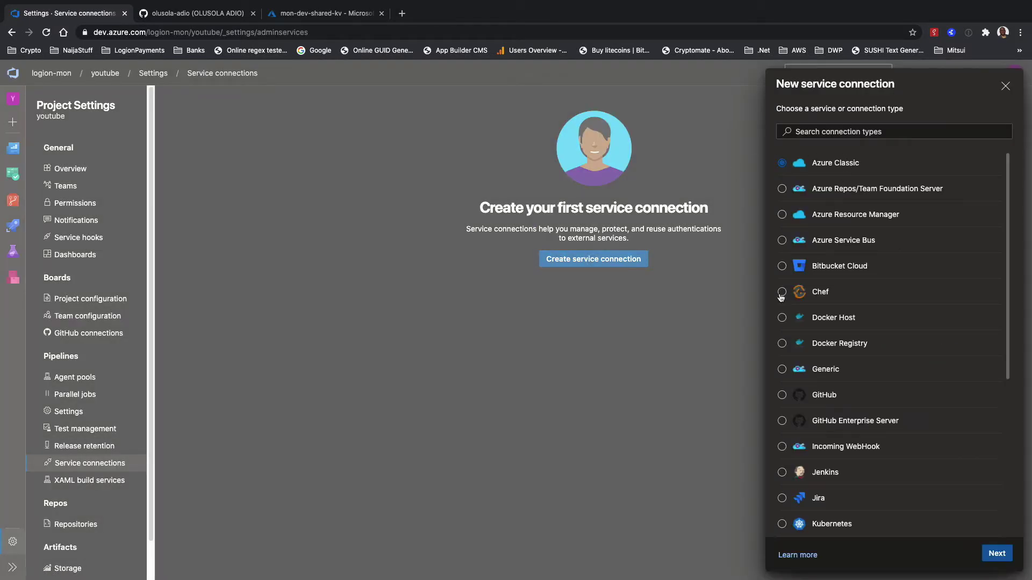
left_click(782, 343)
left_click(996, 554)
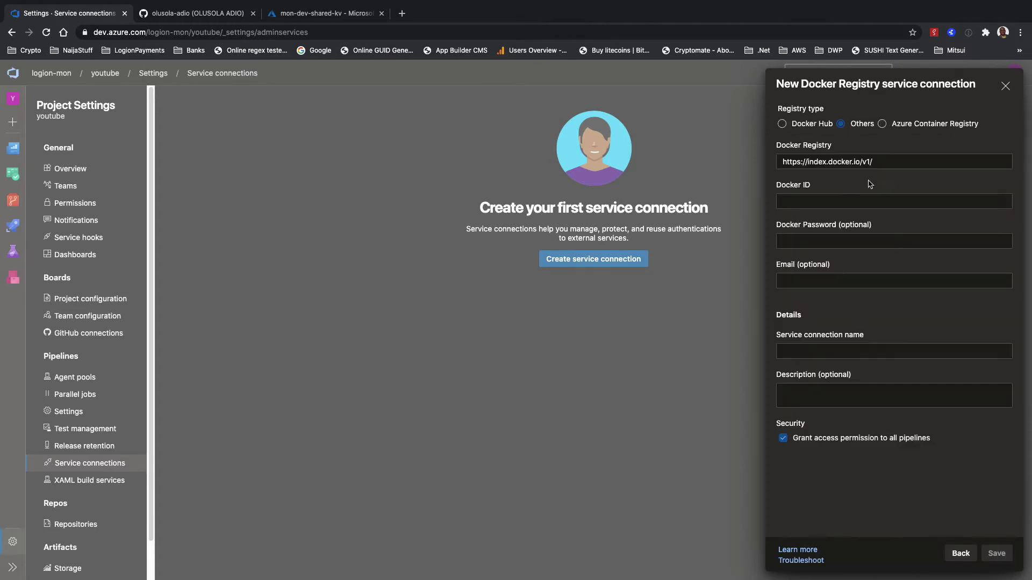
Set the registry type to Azure Container Registry and sign in to Microsoft with the account e-mail and password
left_click(936, 126)
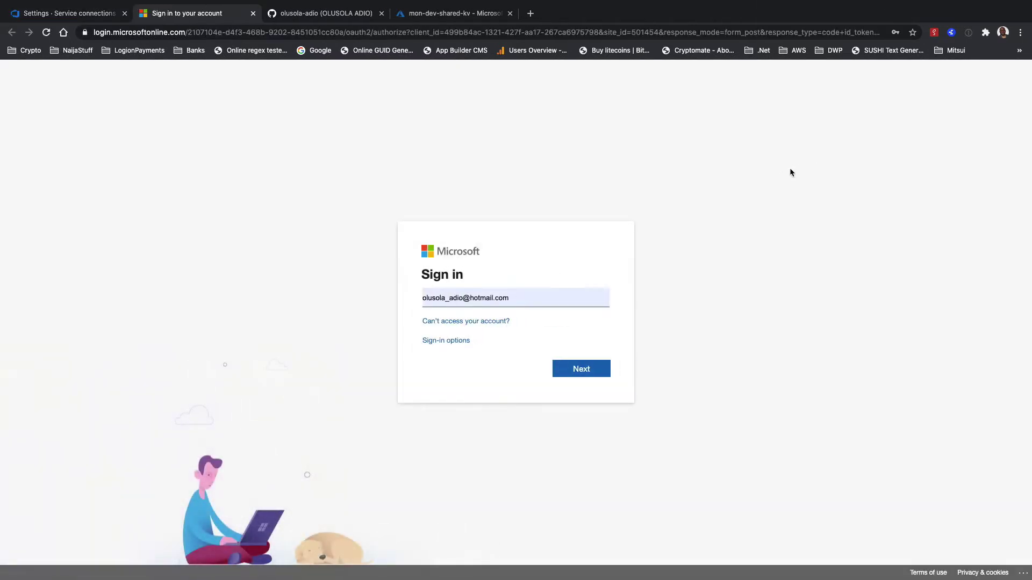
left_click(585, 369)
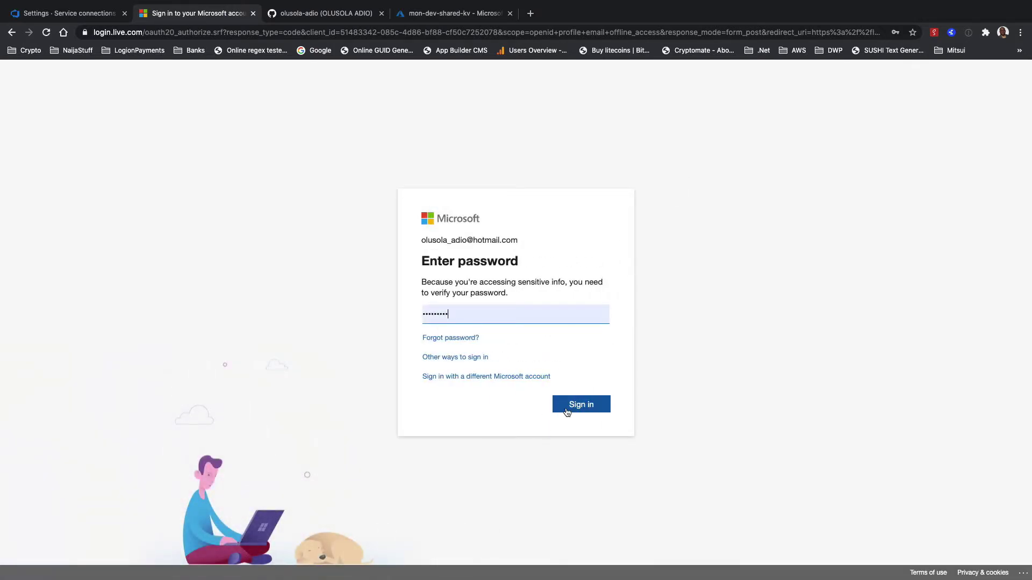
left_click(572, 405)
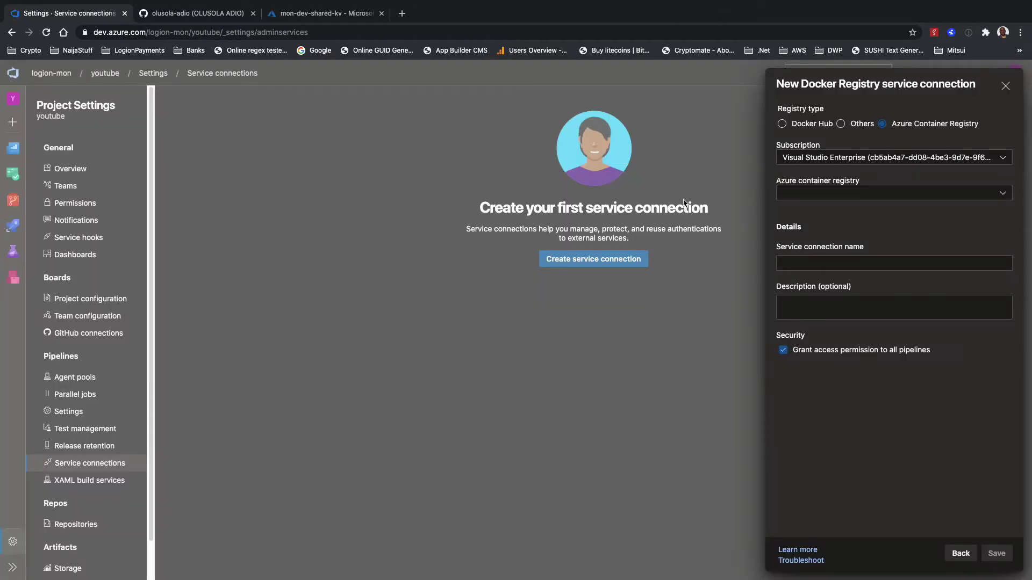
Select the mondevappsharedcr registry, name the service connection DockerConnectionGithub and save it
left_click(1005, 196)
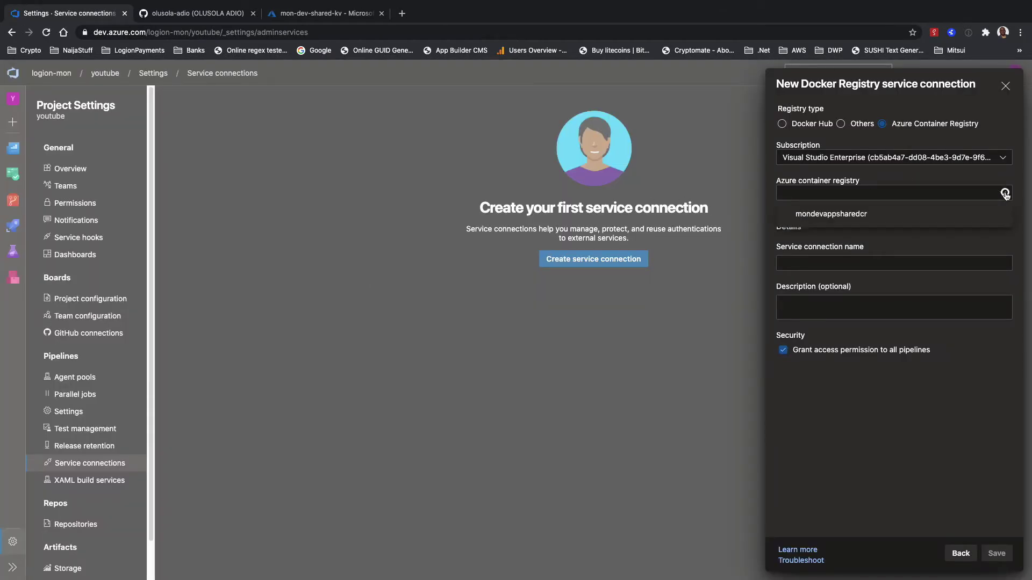
left_click(855, 215)
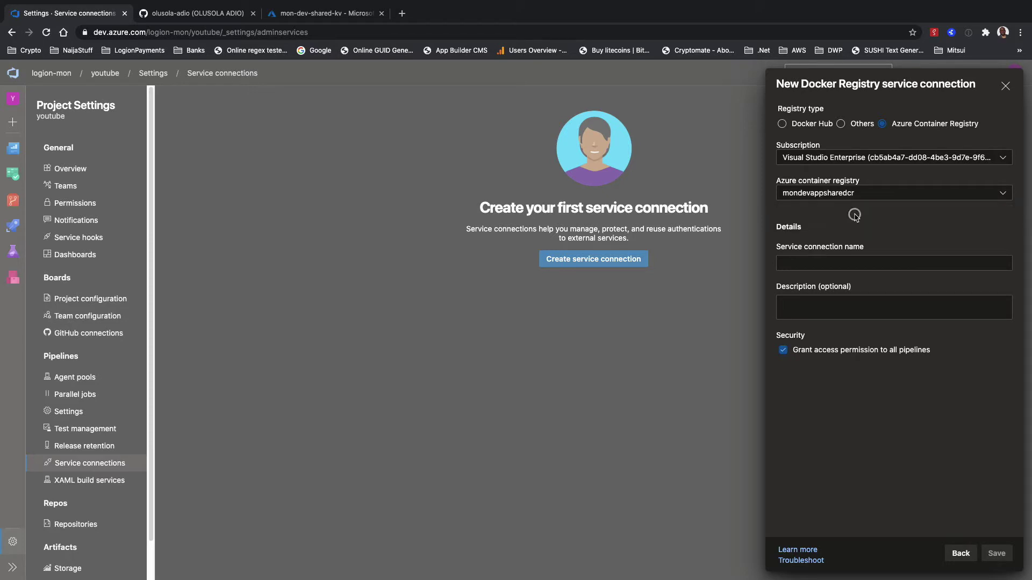
left_click(899, 263)
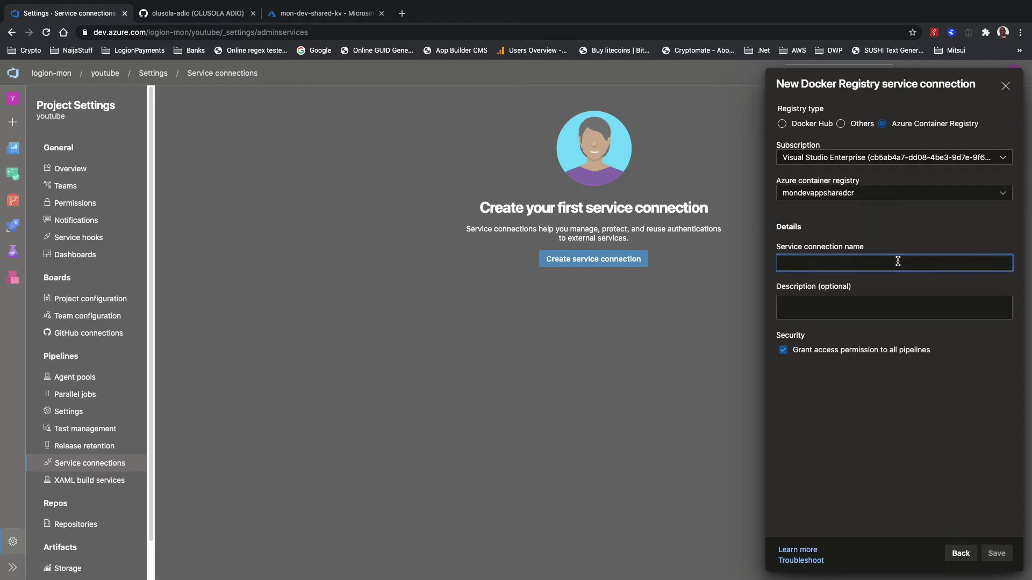
type("DockerC")
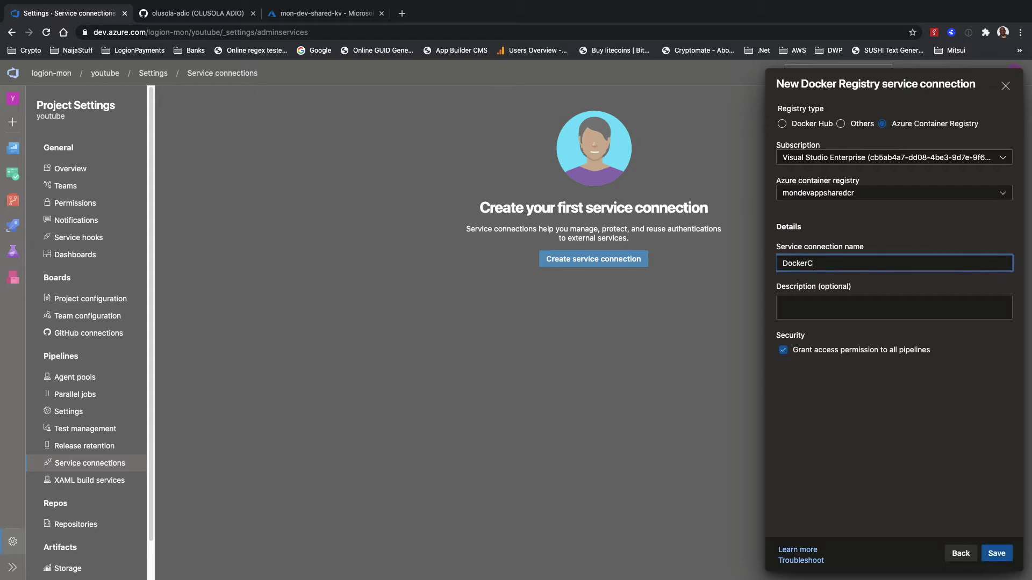
type("onnection")
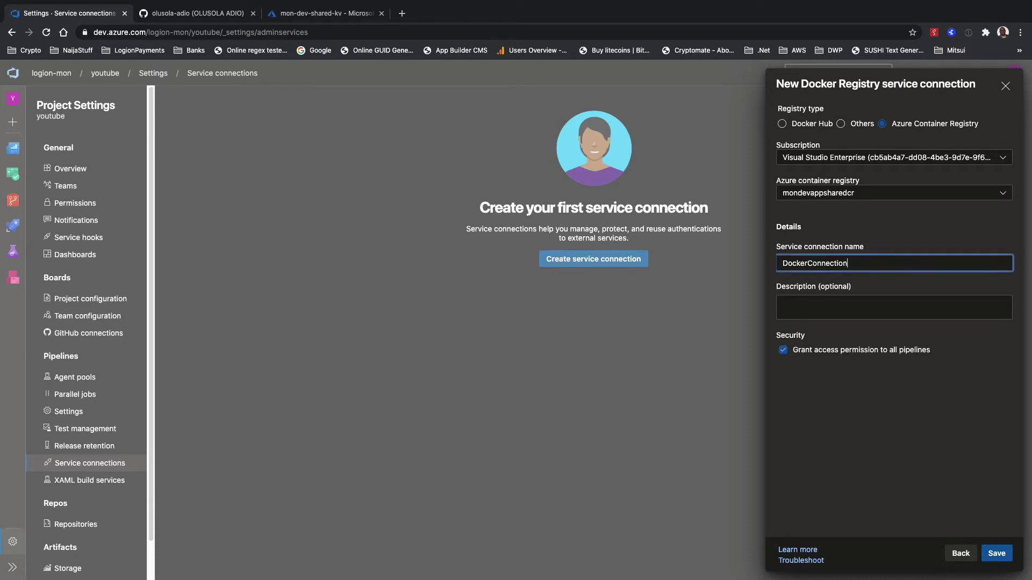
type("Github")
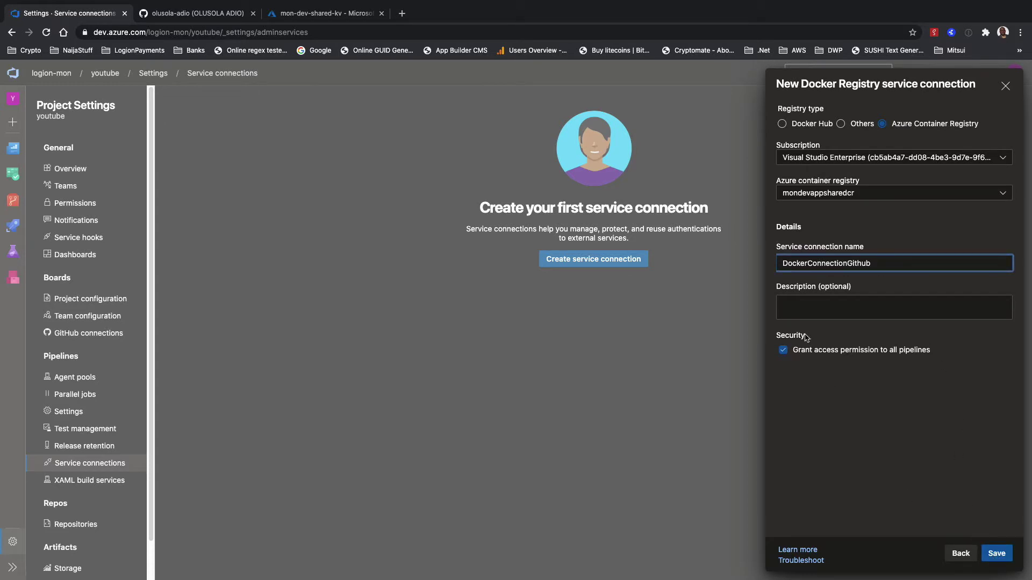
left_click(1005, 555)
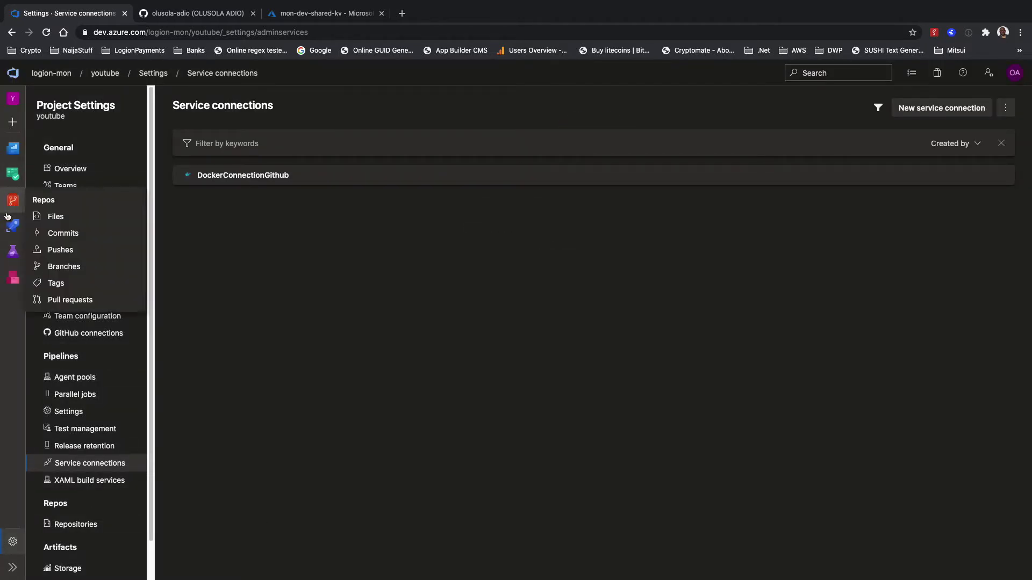
Start a new pipeline environment named youtube with a Kubernetes resource and sign in to Microsoft with the account password
mouse_move(12, 225)
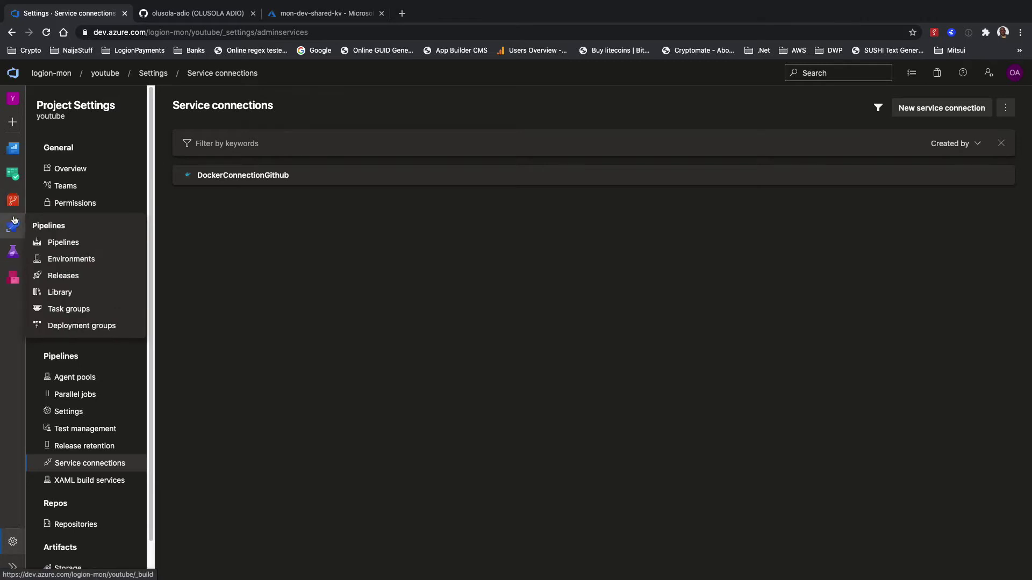
left_click(90, 259)
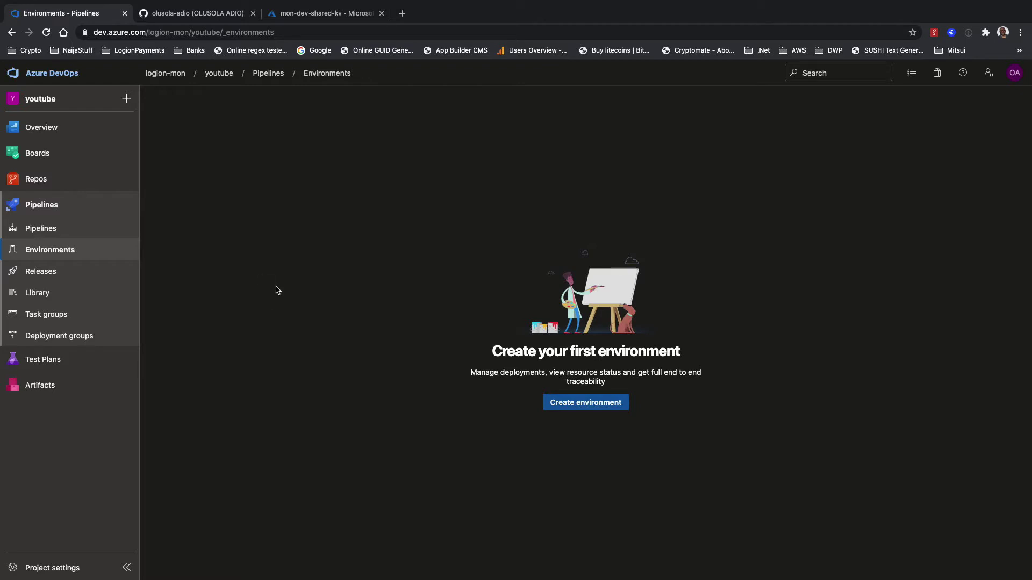
left_click(582, 405)
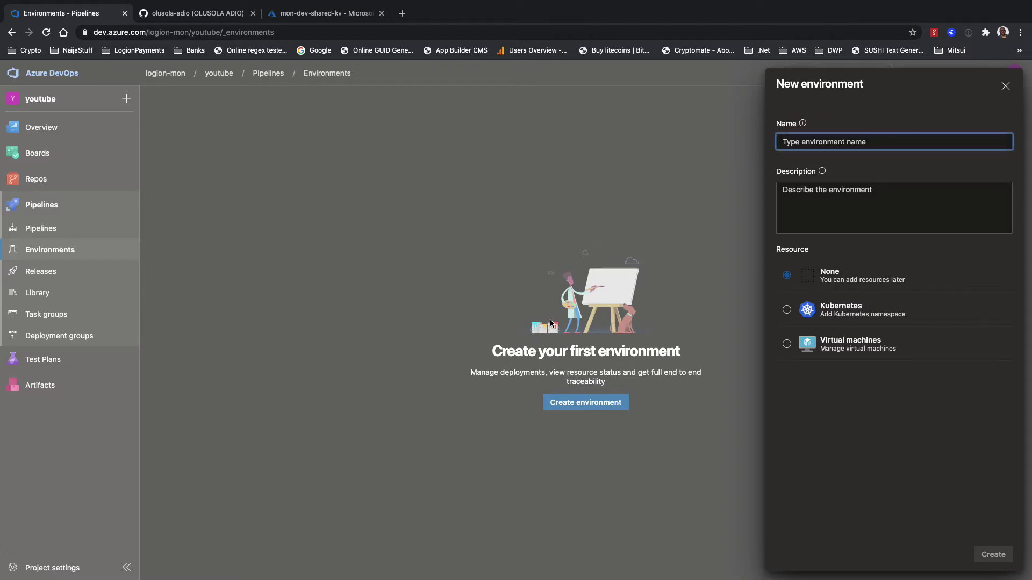
type("youtube")
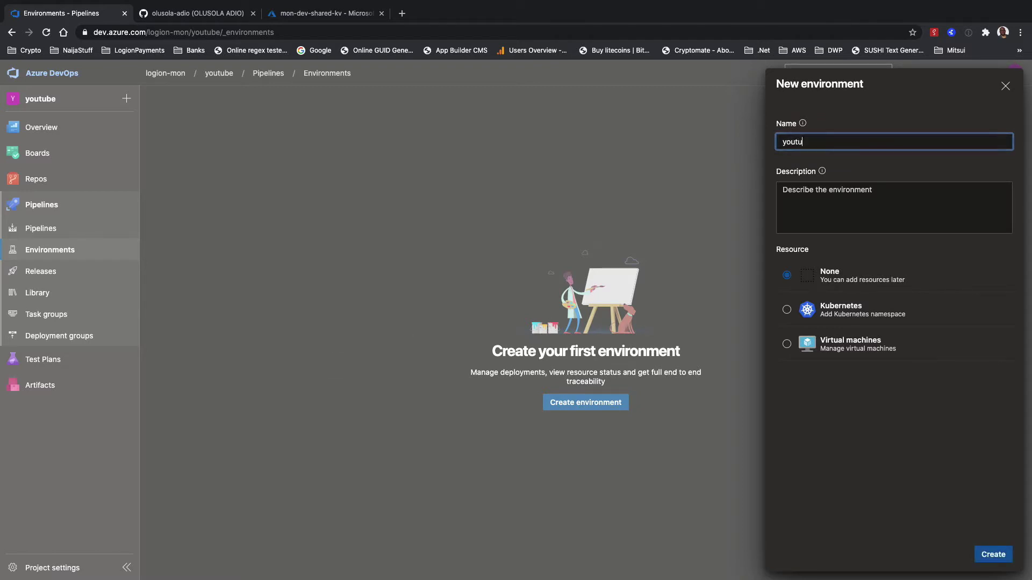
left_click(838, 315)
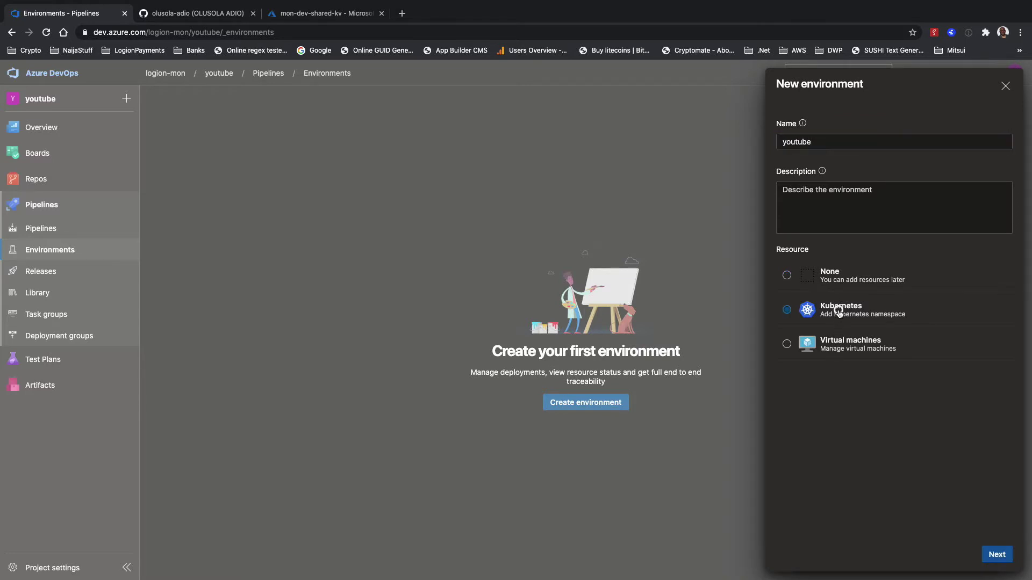
left_click(997, 553)
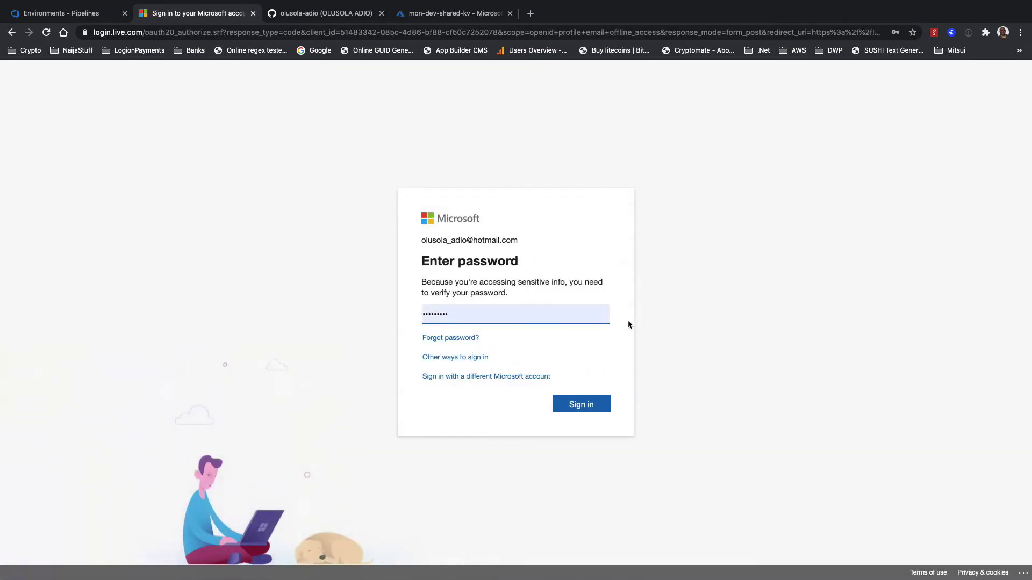
left_click(594, 406)
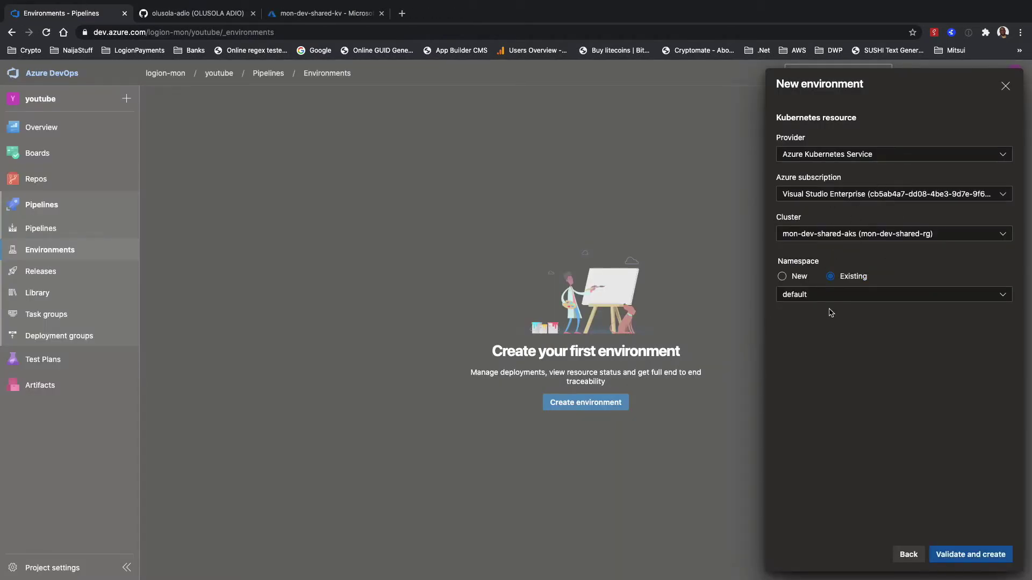
Validate and create the environment with a new namespace named docker on the mon-dev-shared-aks cluster, and return to the environments list
left_click(790, 278)
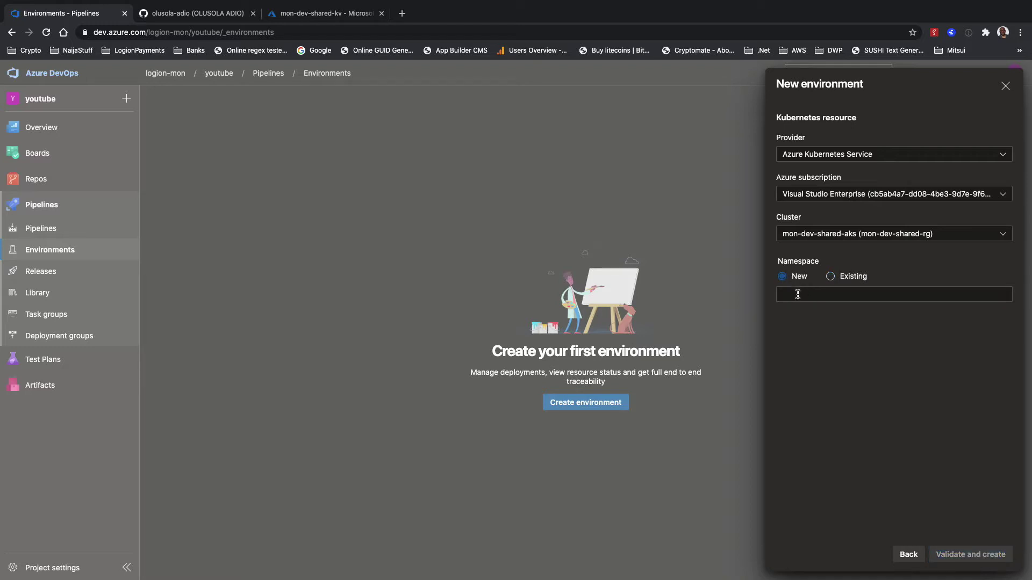
left_click(797, 294)
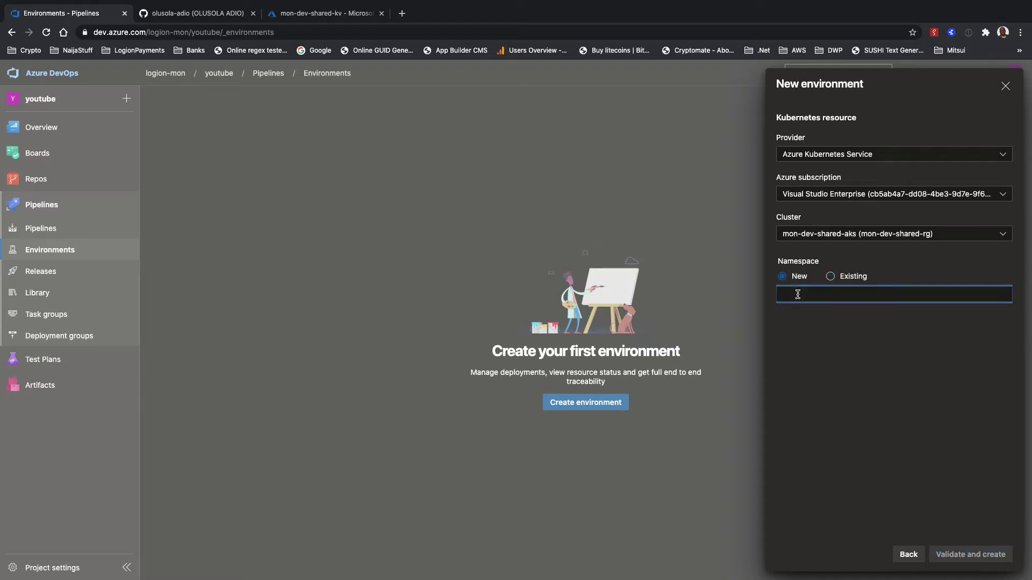
type("docker")
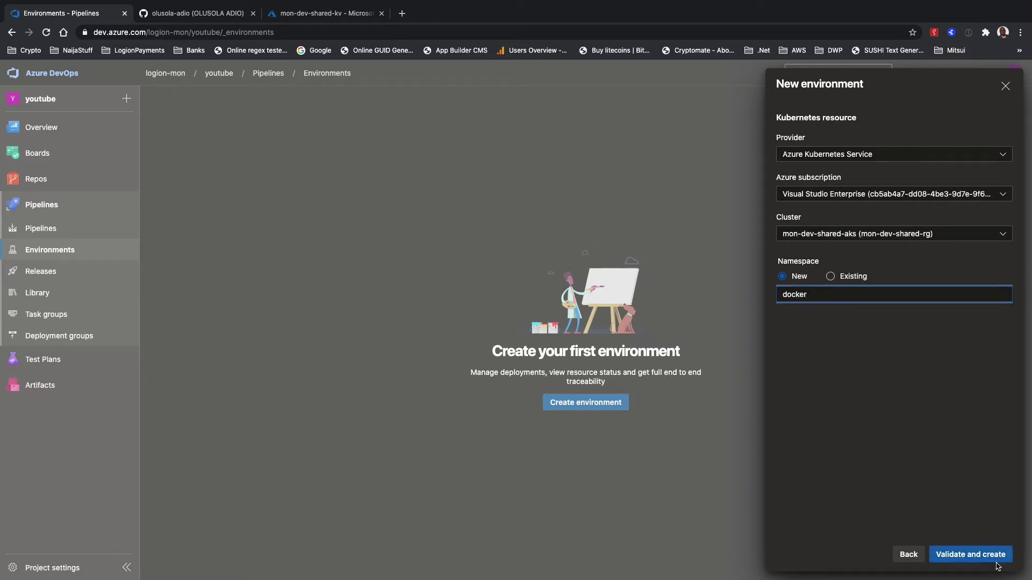
left_click(971, 555)
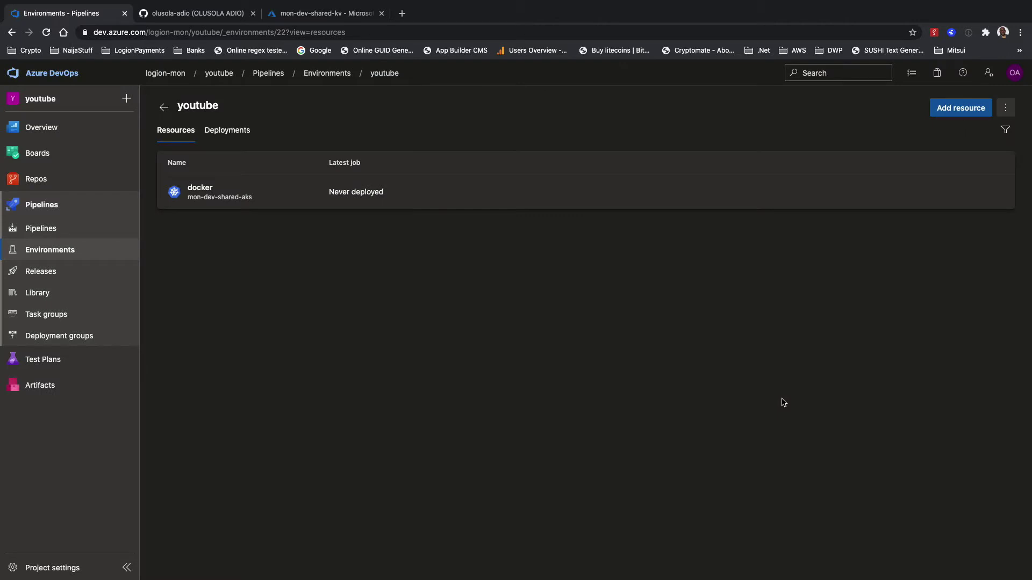
left_click(166, 107)
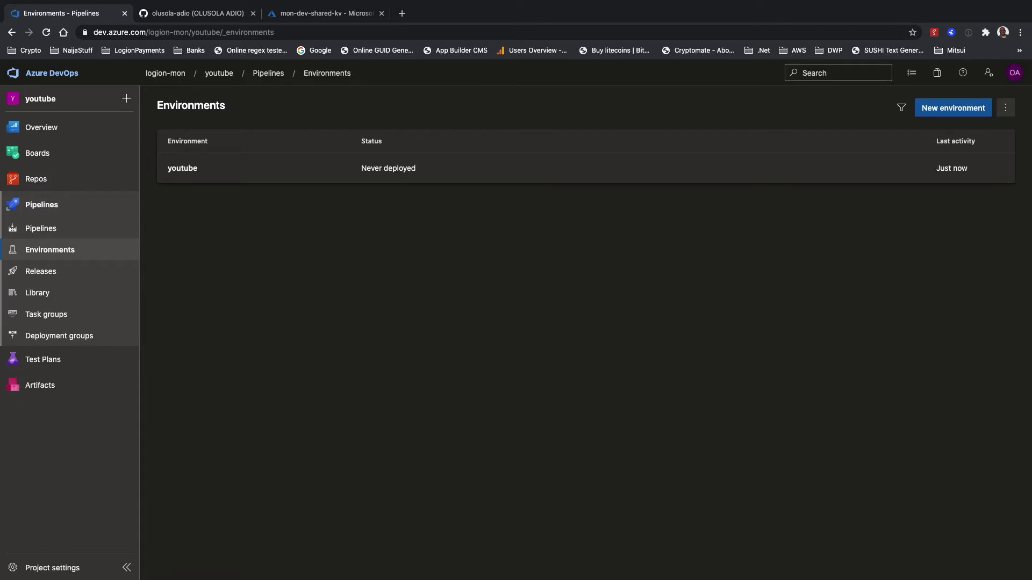
left_click(40, 292)
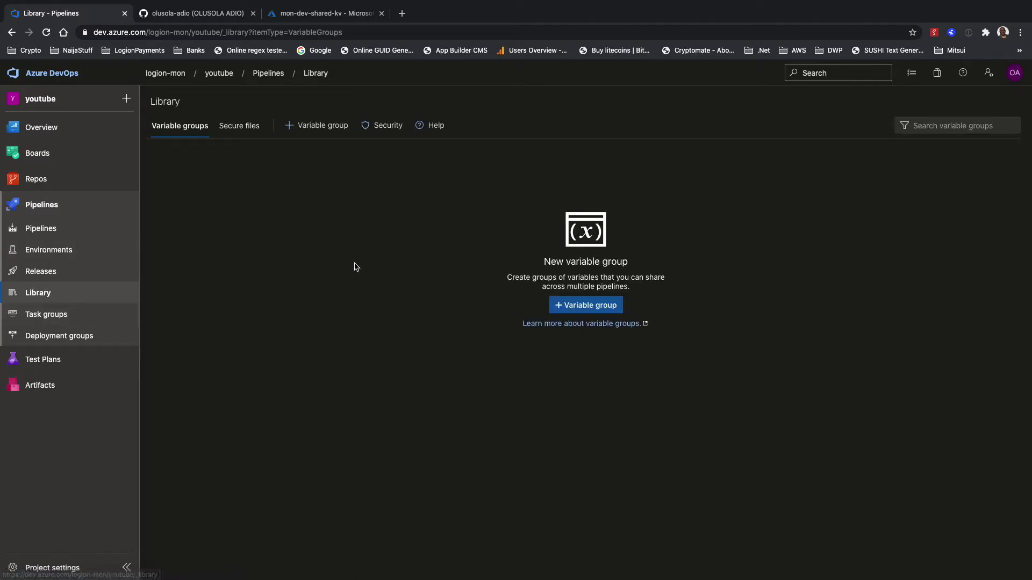
left_click(580, 307)
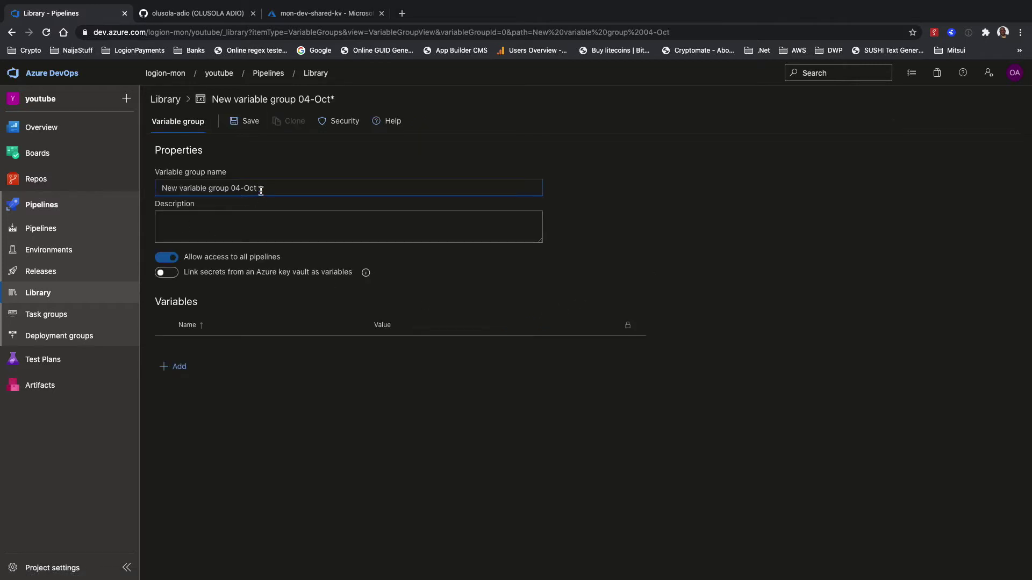
mouse_move(125, 187)
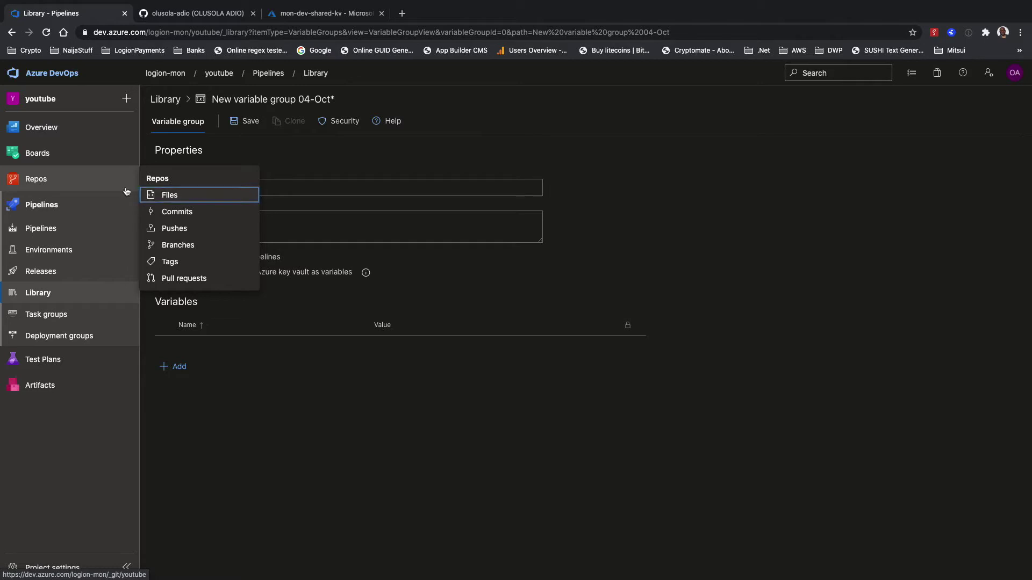
left_click(125, 191)
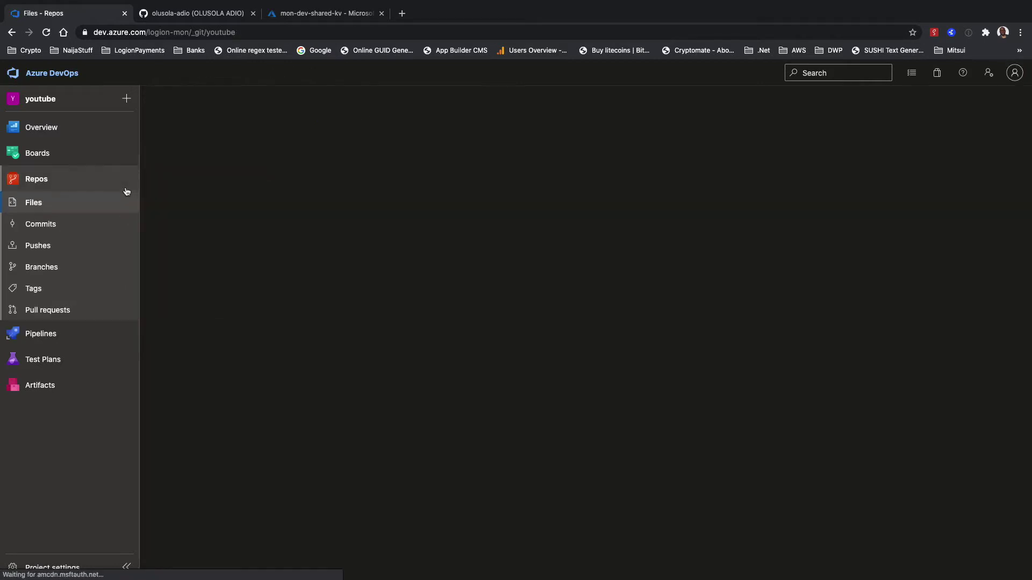
left_click(47, 333)
mouse_move(49, 350)
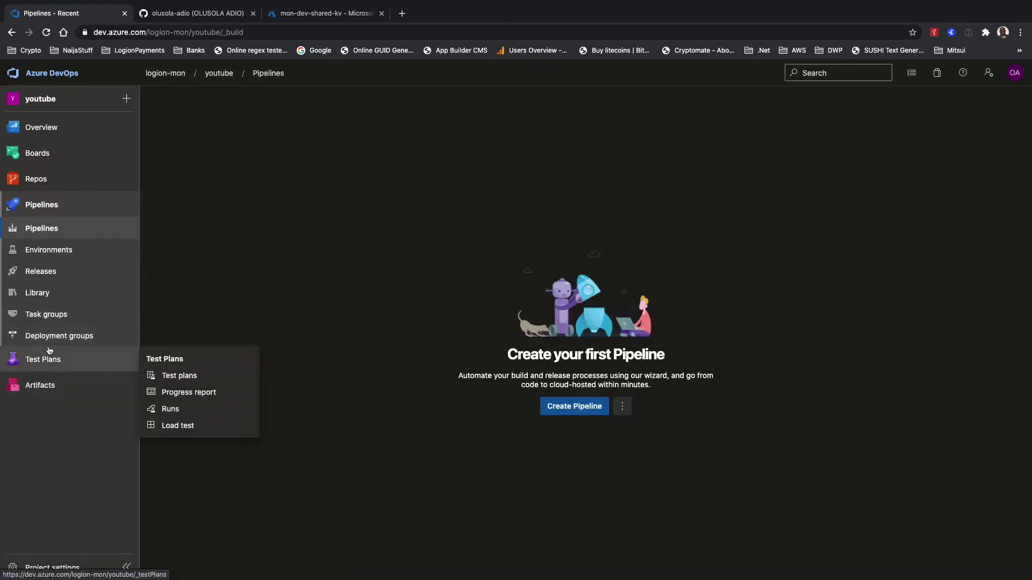
Start a pipeline library variable group named KeyVault - Youtube and enable linking secrets from an Azure key vault as variables
left_click(38, 292)
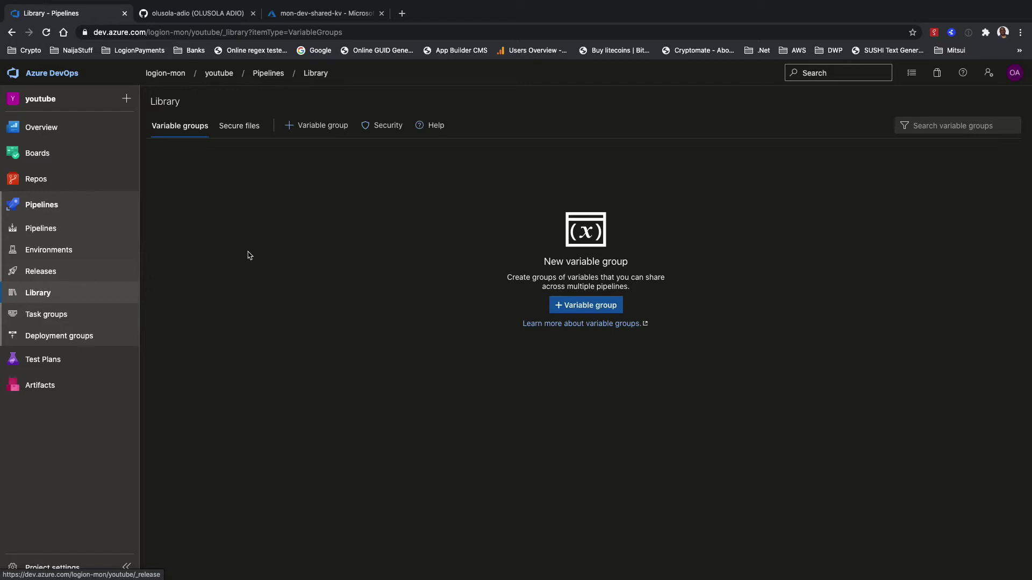
left_click(301, 126)
left_click_drag(260, 189, 147, 185)
key("BackSpace")
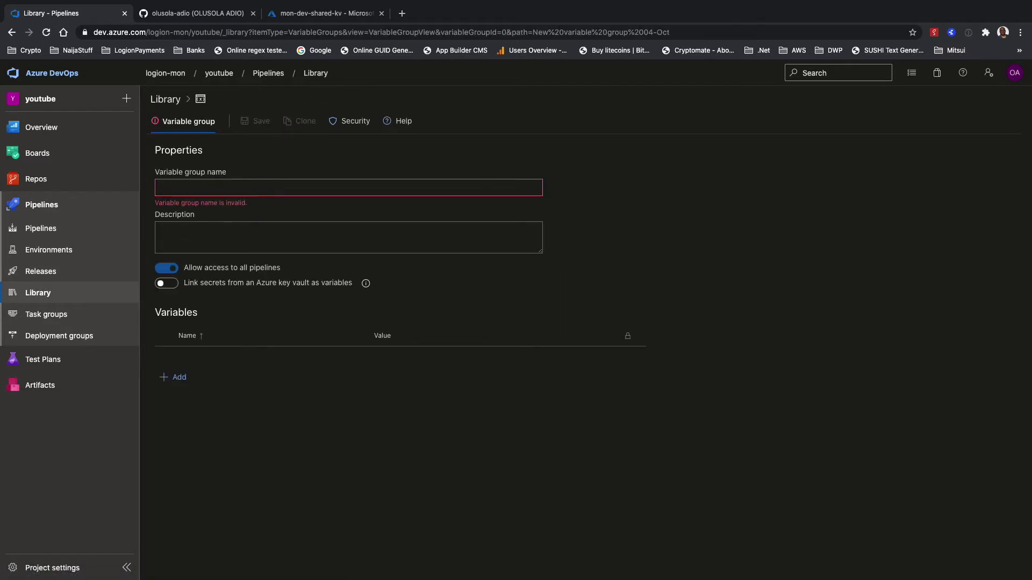
type("KeyVa")
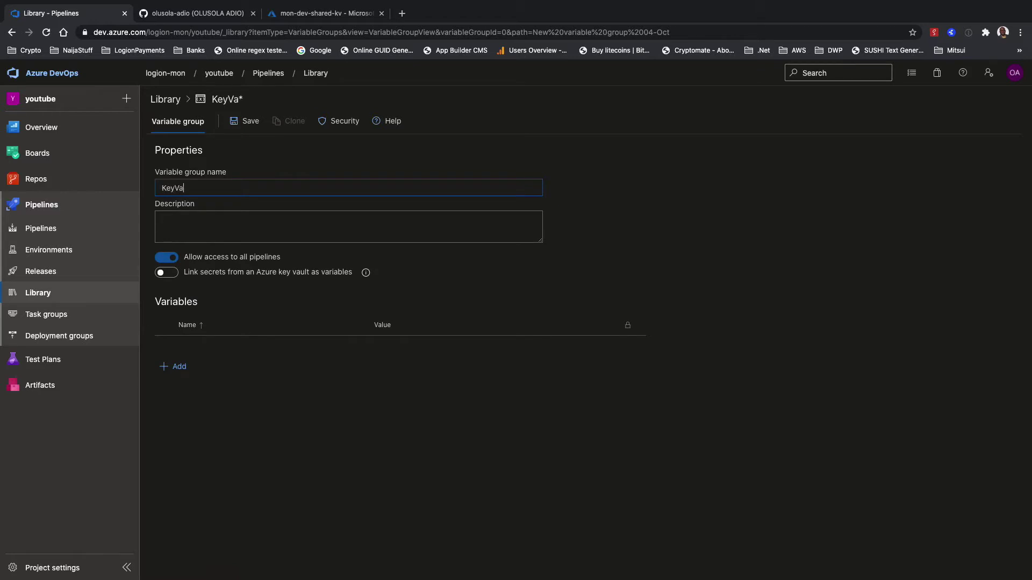
type("ult - Youtube")
mouse_move(82, 193)
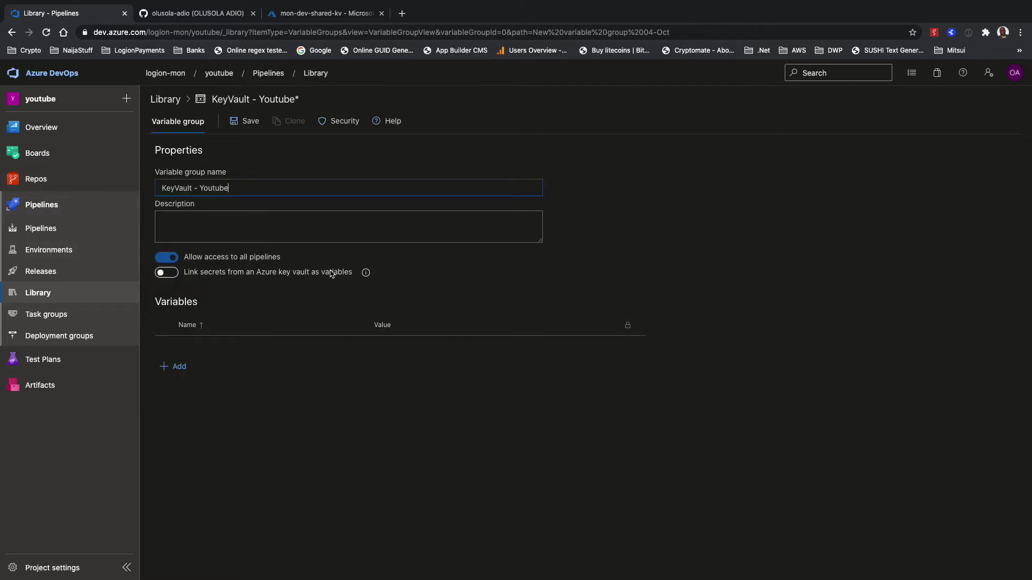
left_click(173, 278)
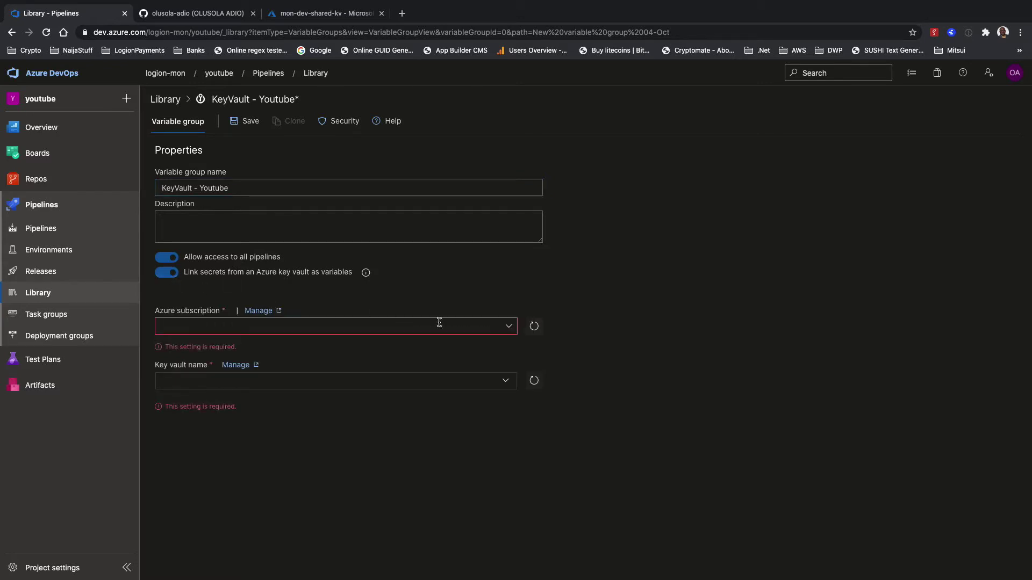
Choose the second listed Visual Studio Enterprise subscription for the variable group and authorize it by signing in with the account e-mail and password
left_click(510, 328)
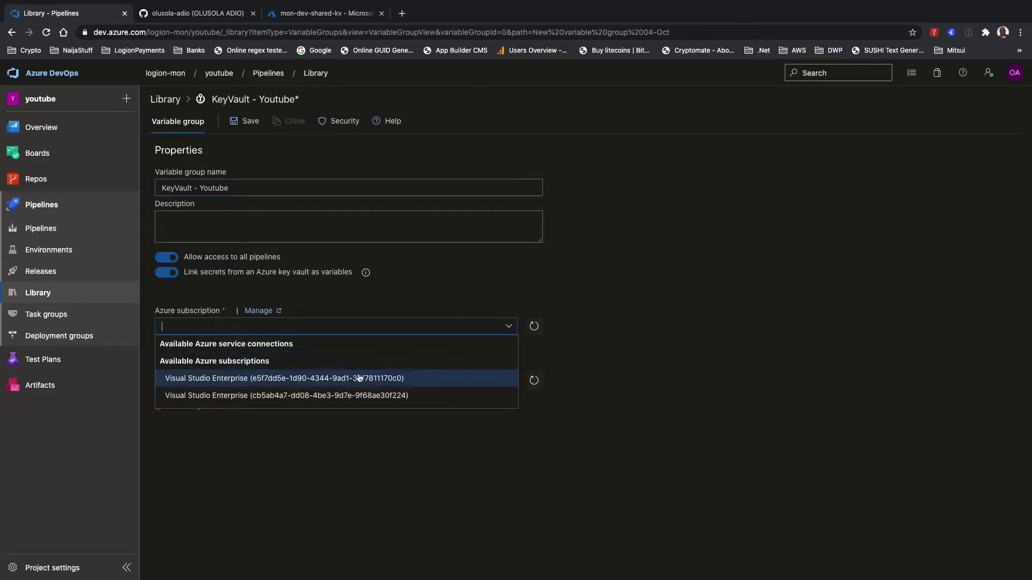
left_click(357, 396)
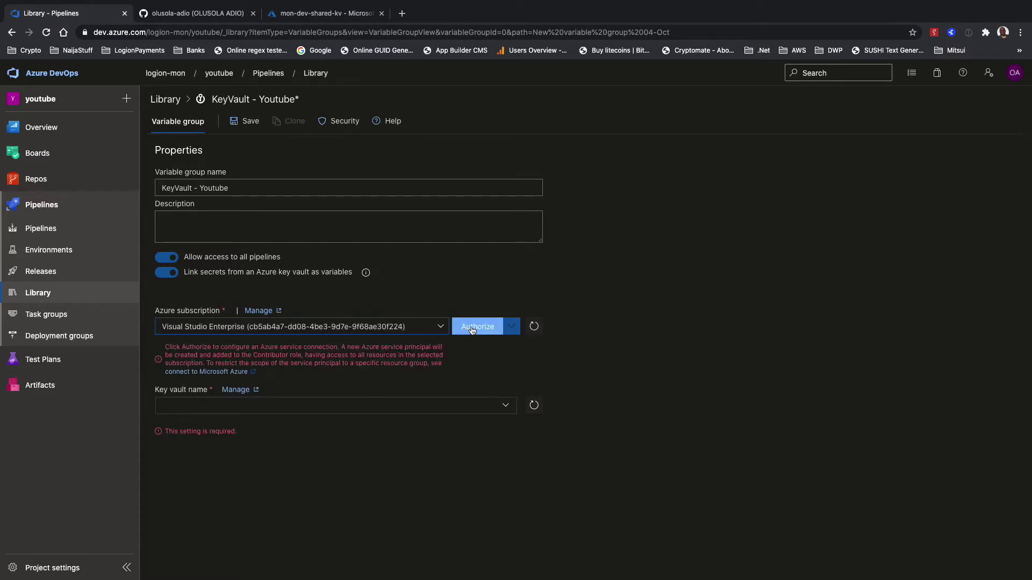
left_click(505, 405)
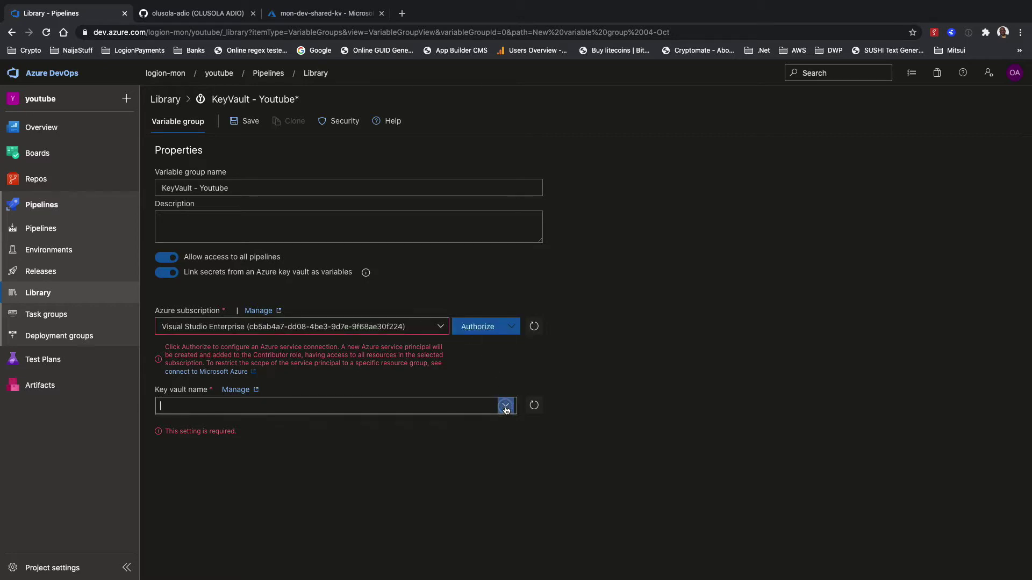
left_click(490, 329)
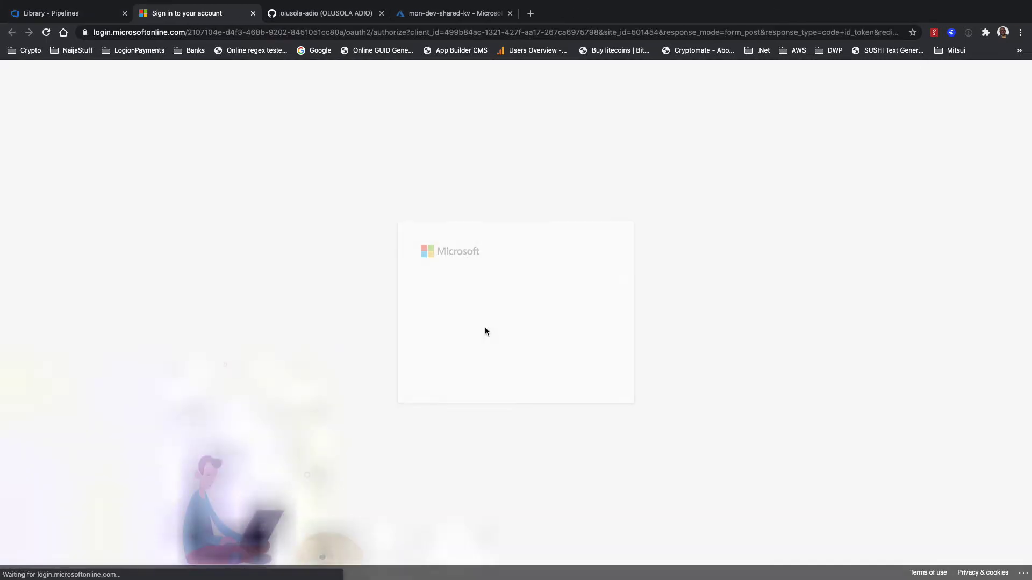
left_click(566, 367)
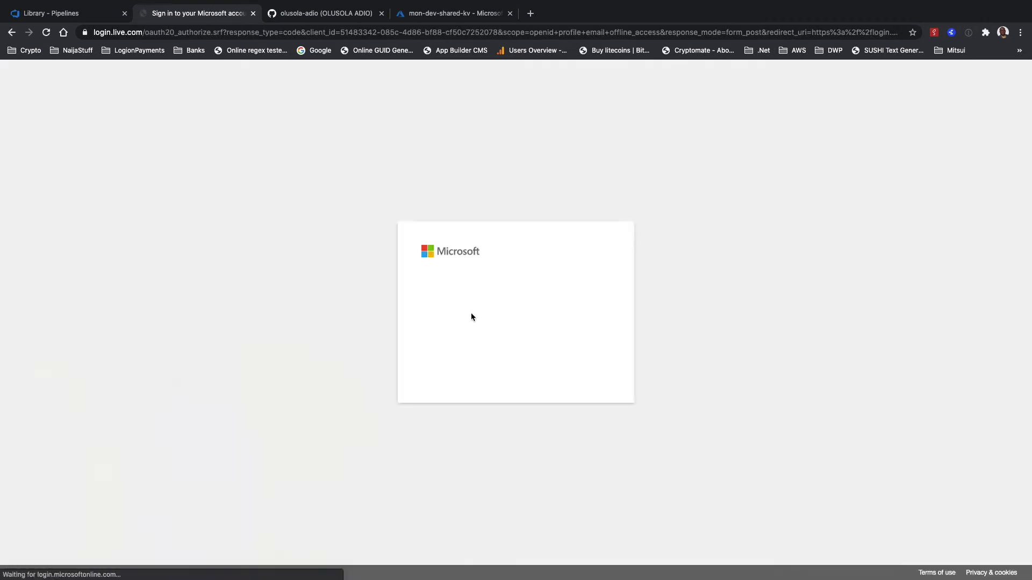
left_click(582, 405)
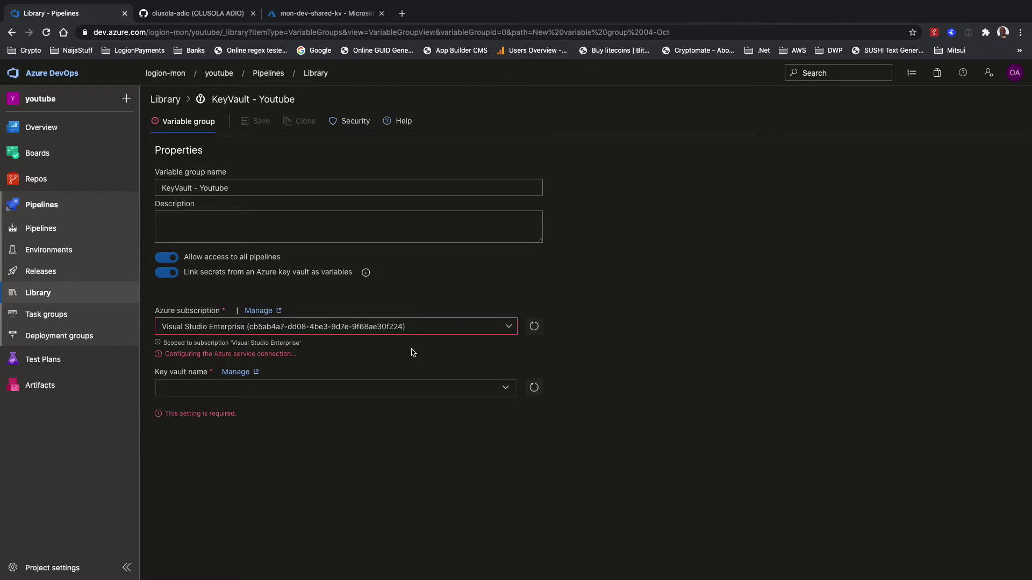
Select the mon-dev-shared-kv key vault and authorize access to it by signing in with the account e-mail and password
left_click(505, 370)
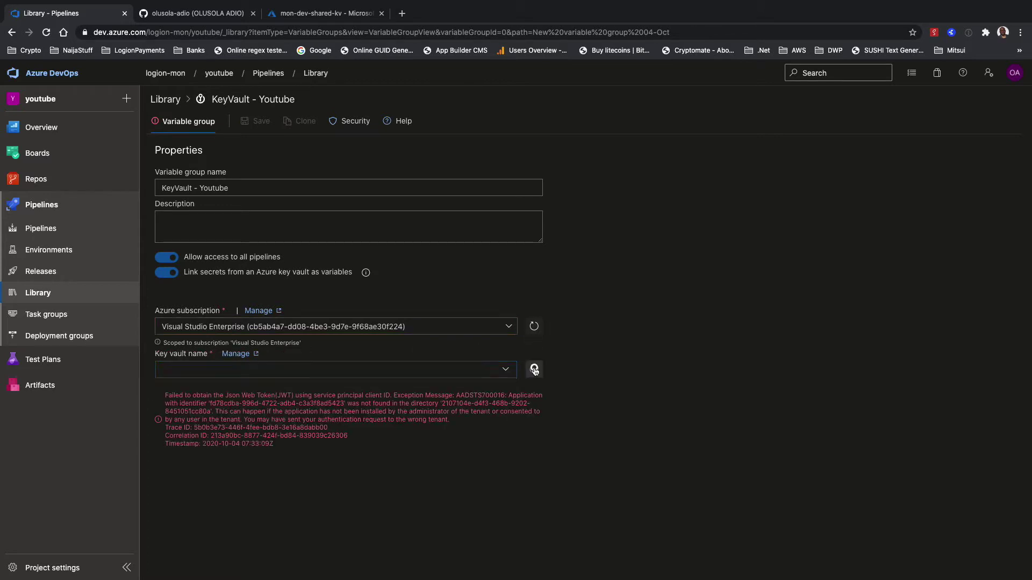
left_click(508, 371)
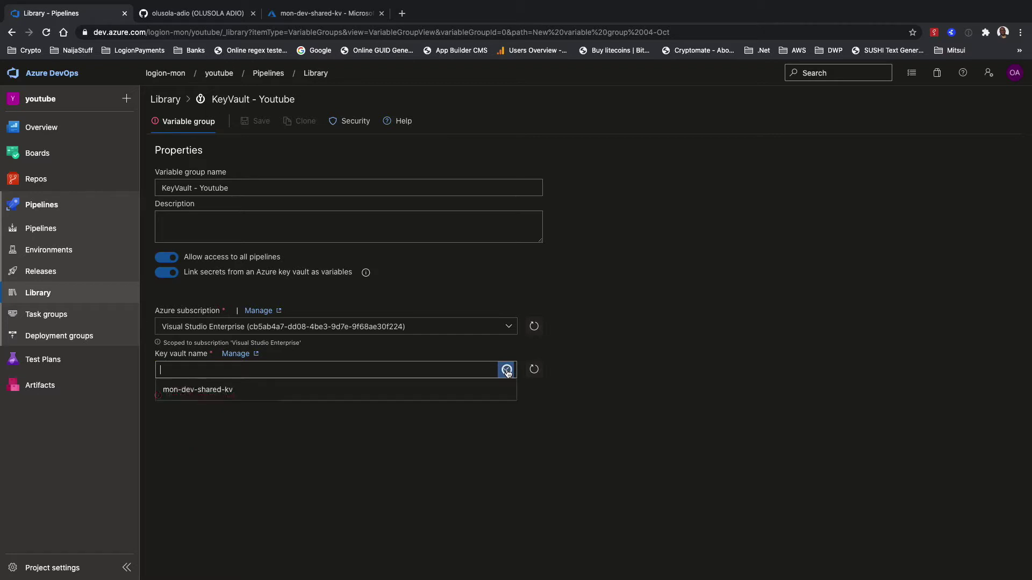
left_click(394, 391)
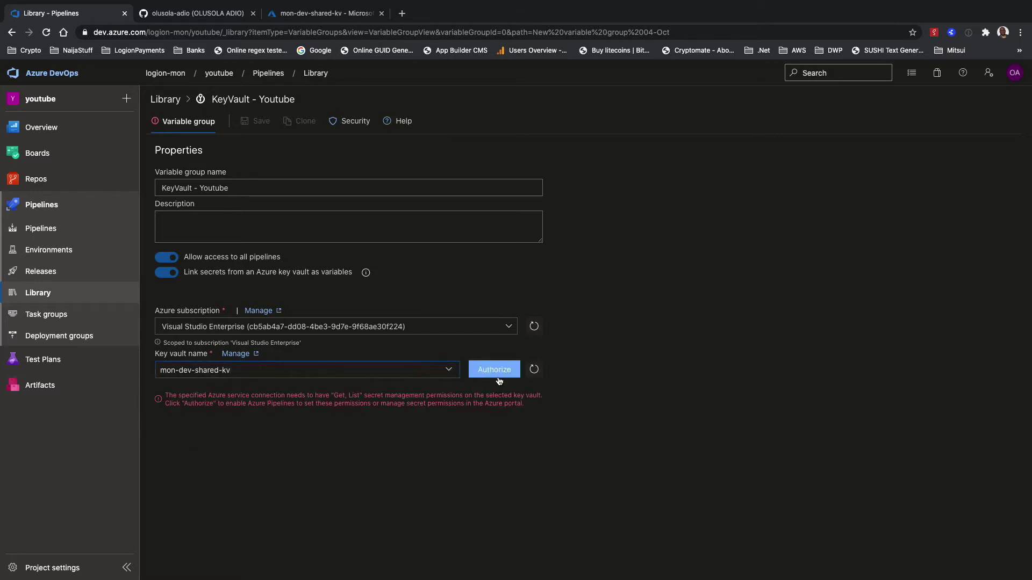
left_click(502, 368)
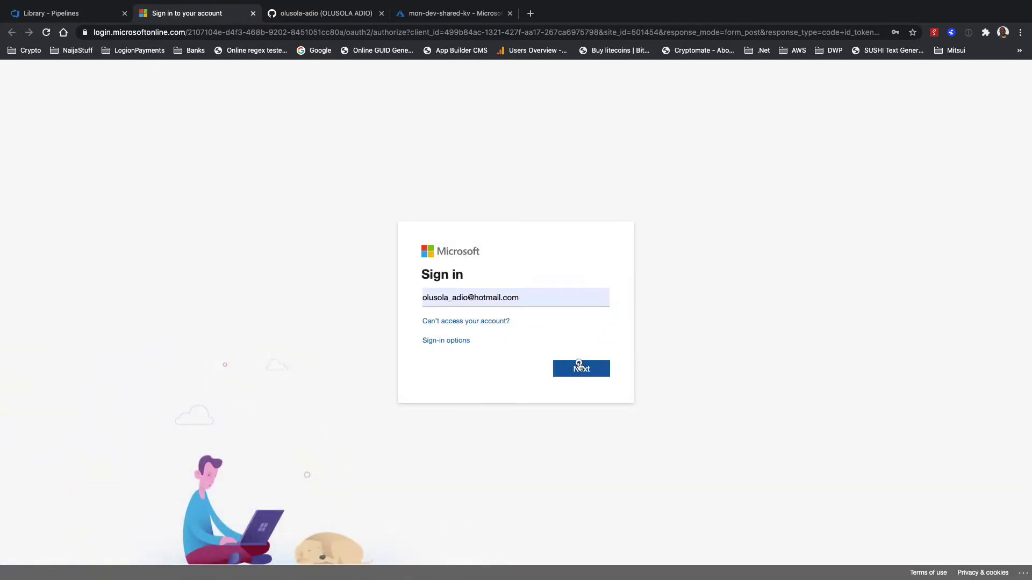
left_click(578, 366)
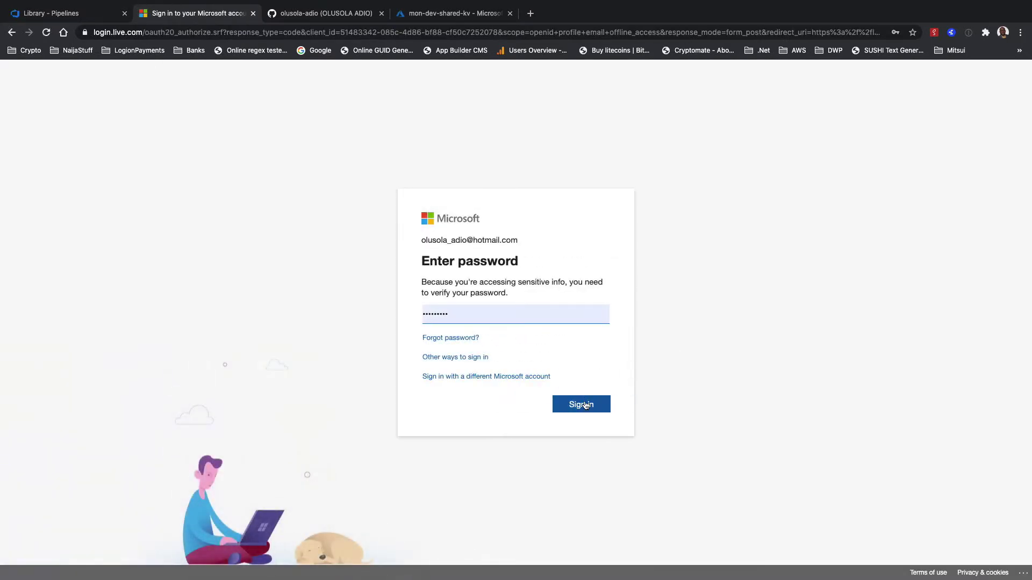
left_click(583, 404)
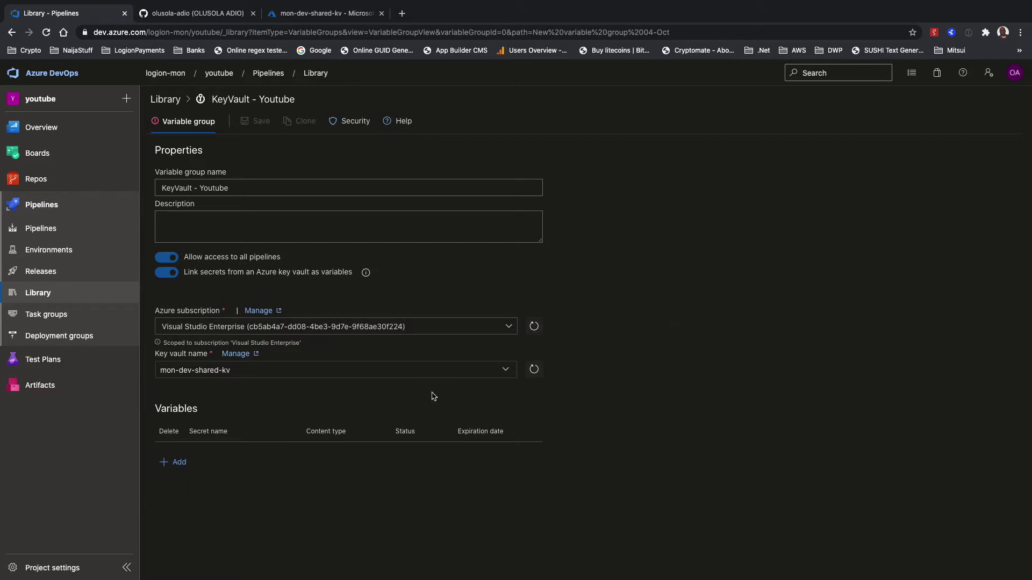
Add only the AzurePatToken secret from the key vault to the variable group and save the group
left_click(167, 462)
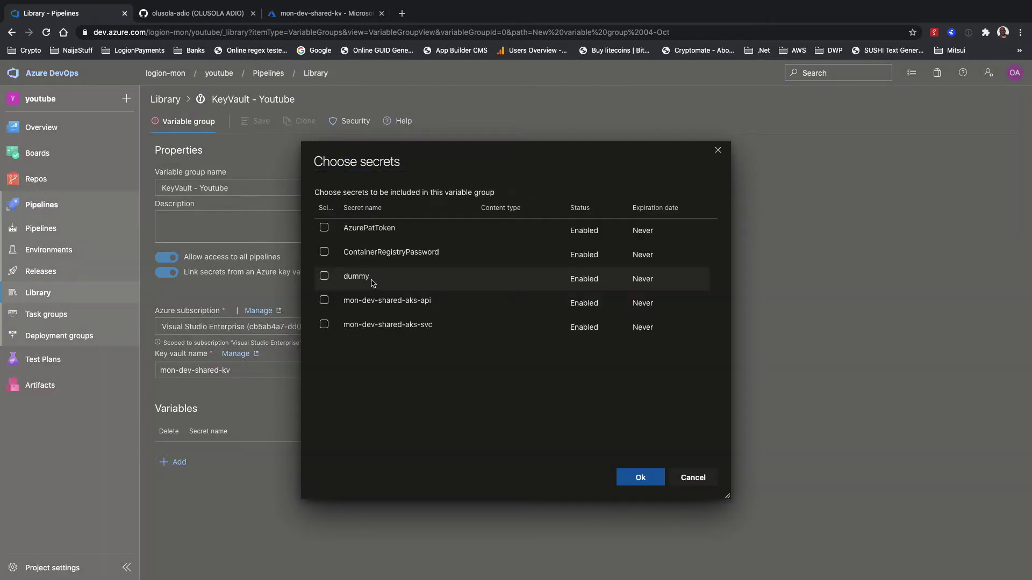
left_click(324, 228)
left_click(324, 252)
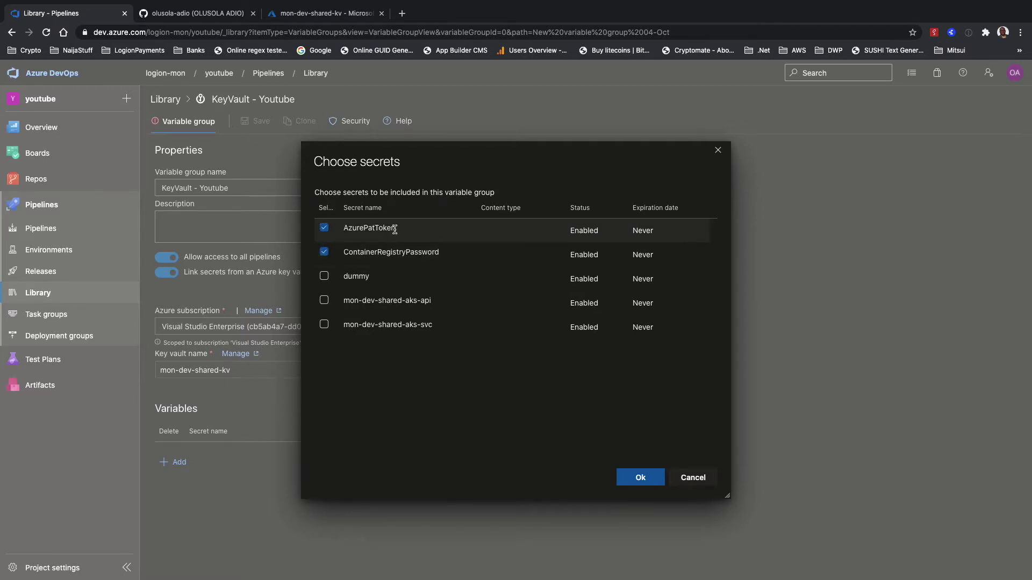
left_click(324, 252)
left_click(625, 476)
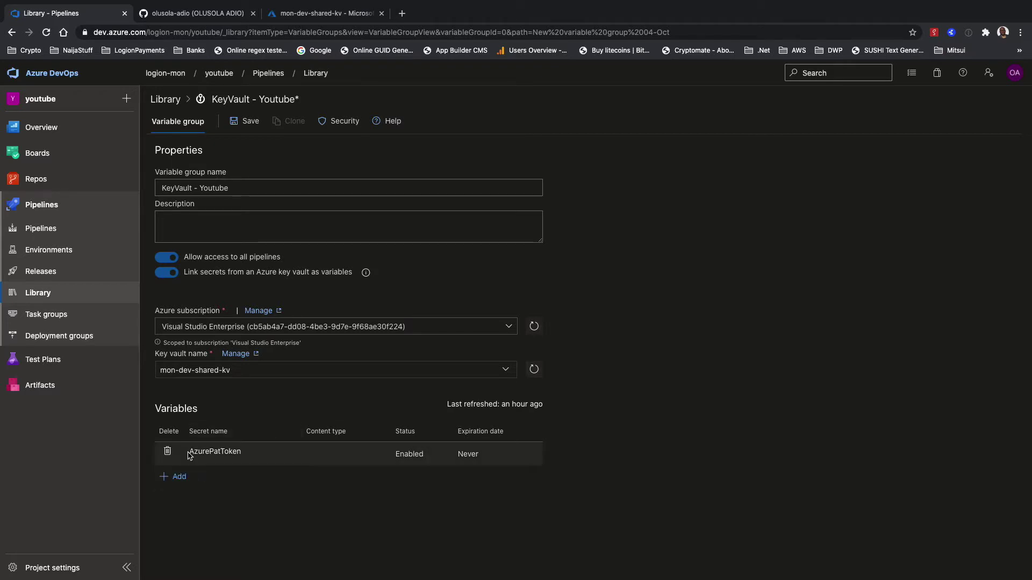
left_click(239, 125)
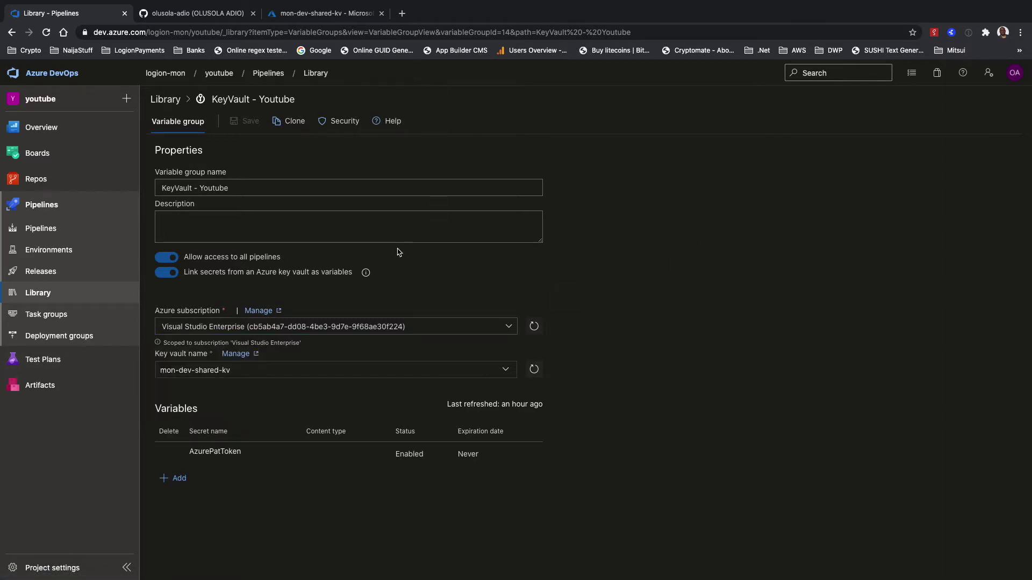
Switch to the Microsoft Remote Desktop session and browse to the youtube-demo folder inside the user's home folder in File Explorer
key("ctrl+Up")
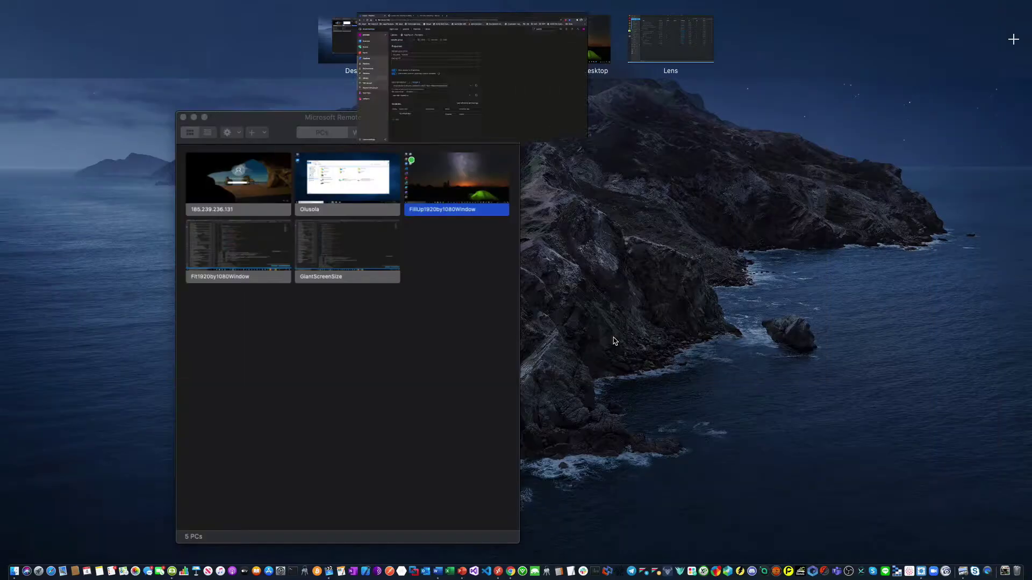
left_click(567, 39)
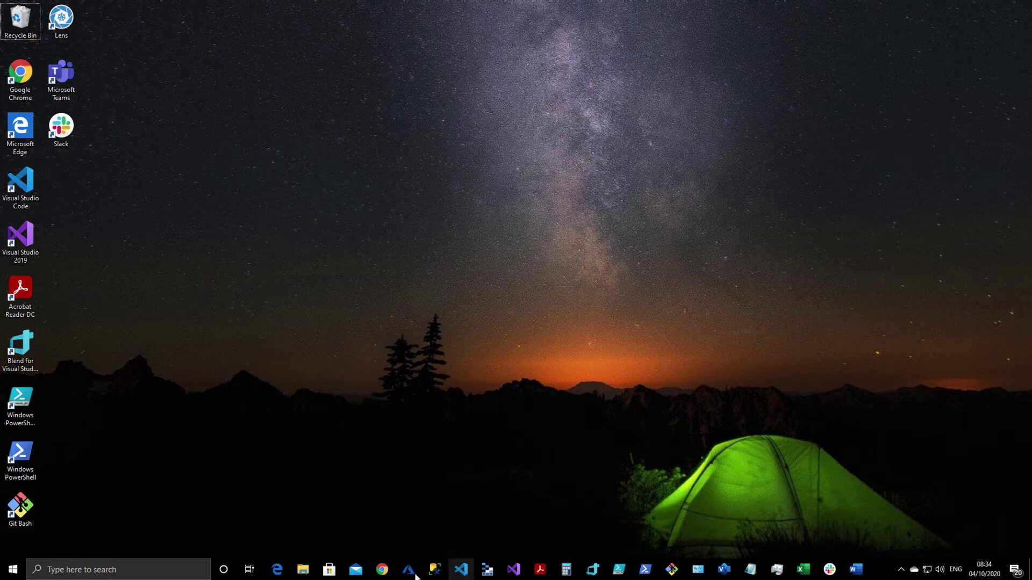
left_click(304, 569)
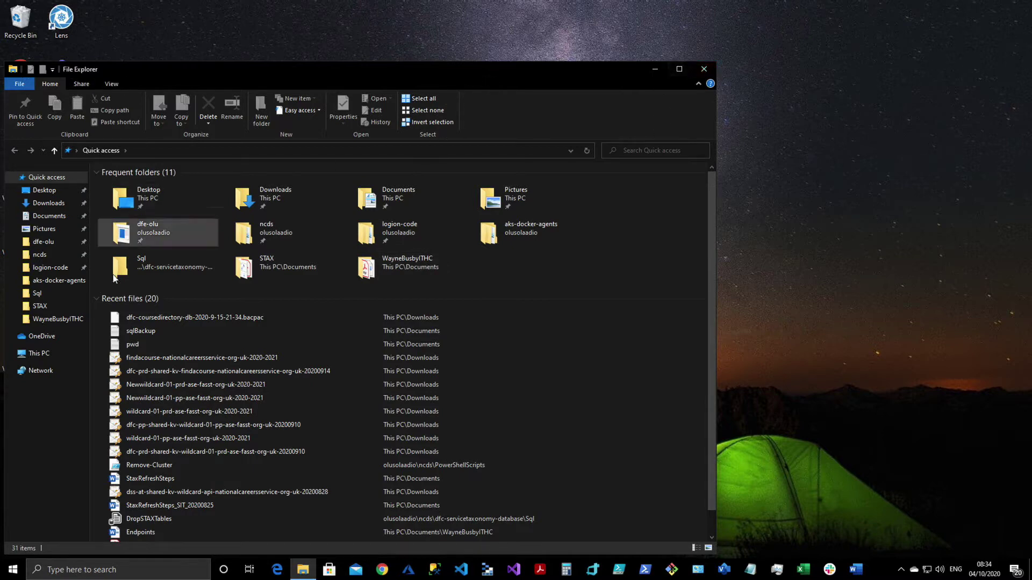
left_click(59, 280)
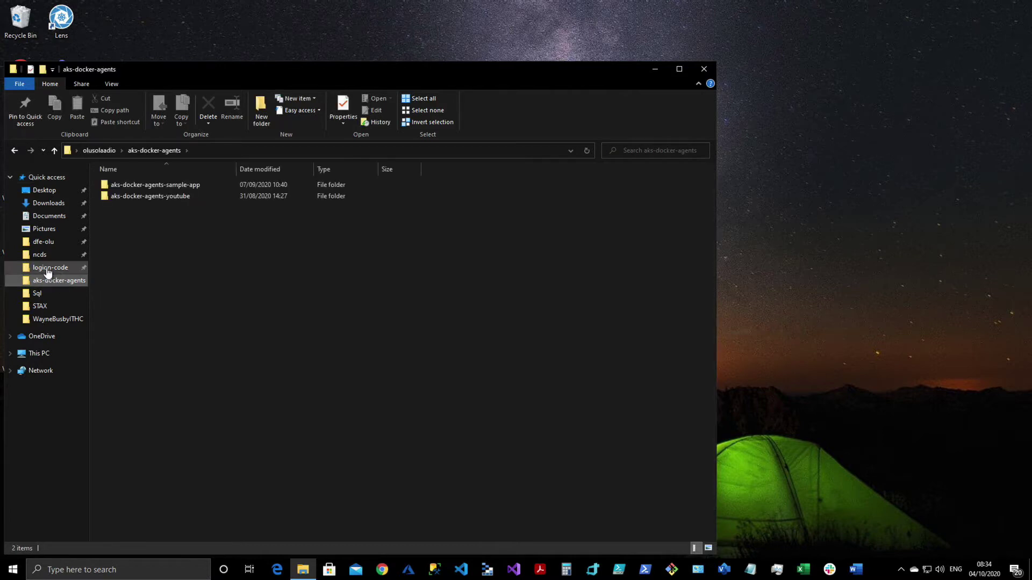
left_click(108, 151)
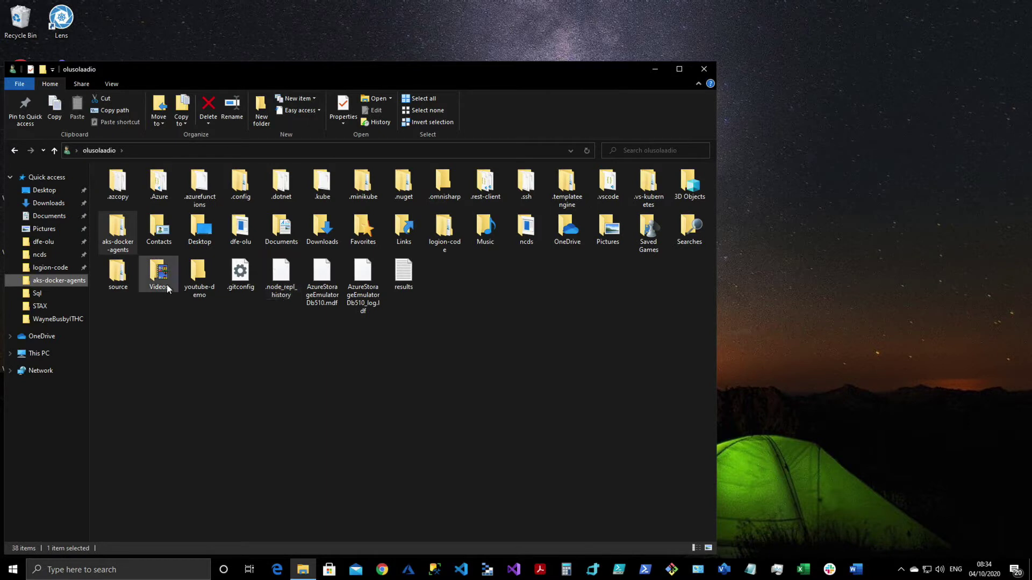
double_click(196, 274)
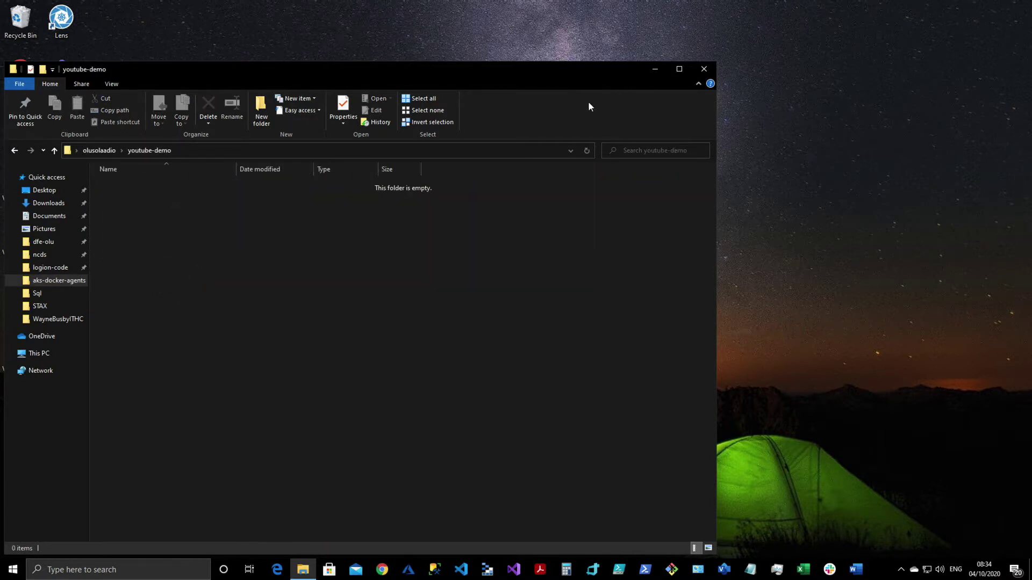
left_click(616, 86)
left_click_drag(604, 59, 709, 28)
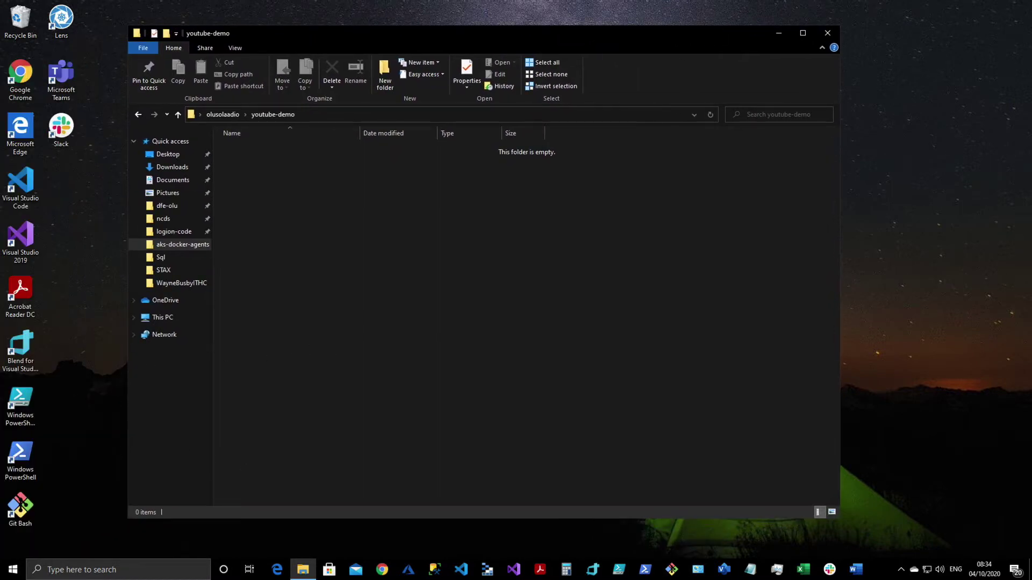
Start Visual Studio Code with administrator permission and open the recent youtube-demo folder
left_click(460, 570)
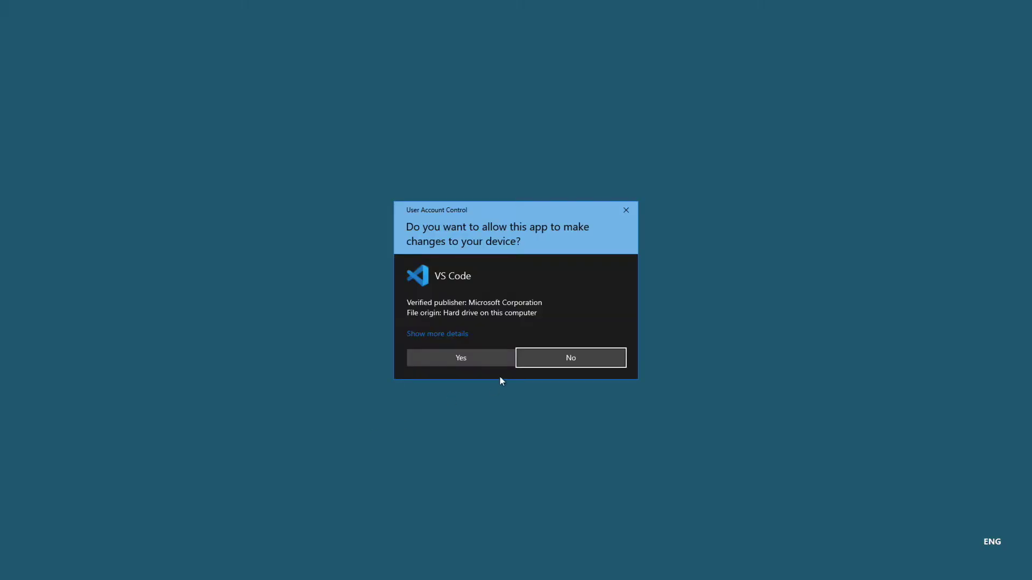
left_click(475, 363)
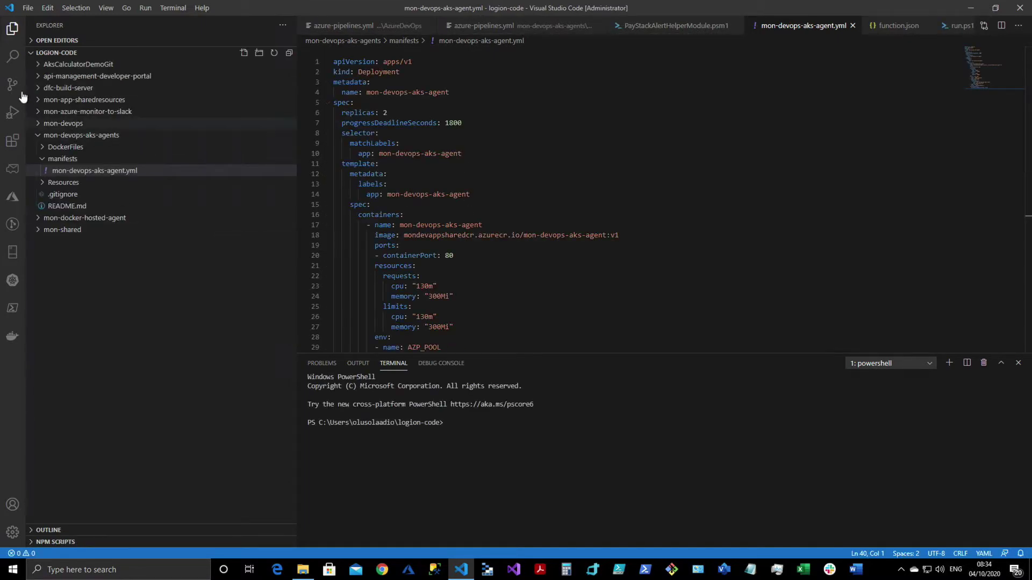
left_click(28, 8)
mouse_move(81, 97)
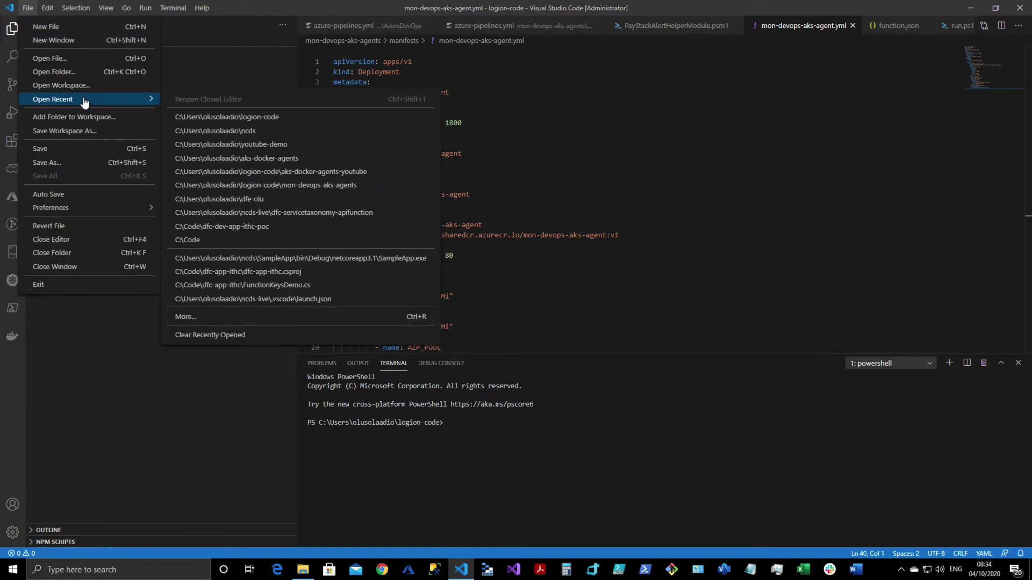
left_click(242, 144)
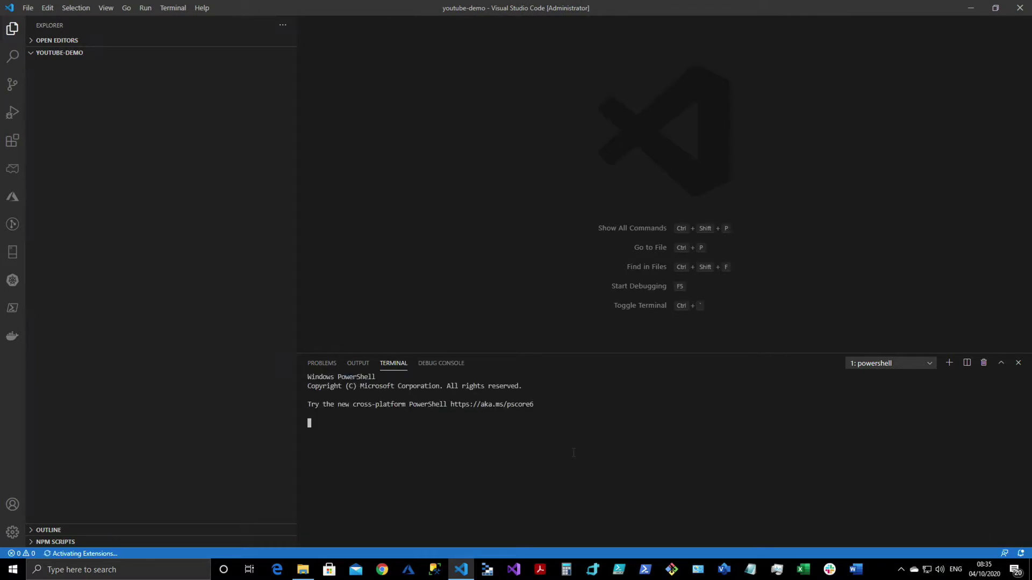
Start a PowerShell Core session in the integrated terminal with pwsh
key("Return")
key("Return")
type("pwsh")
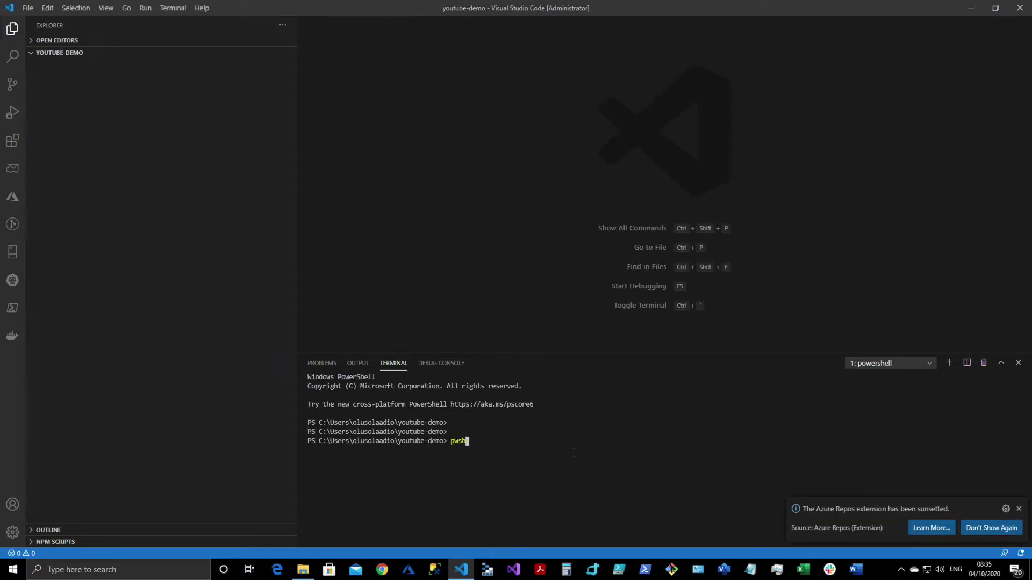
key("Return")
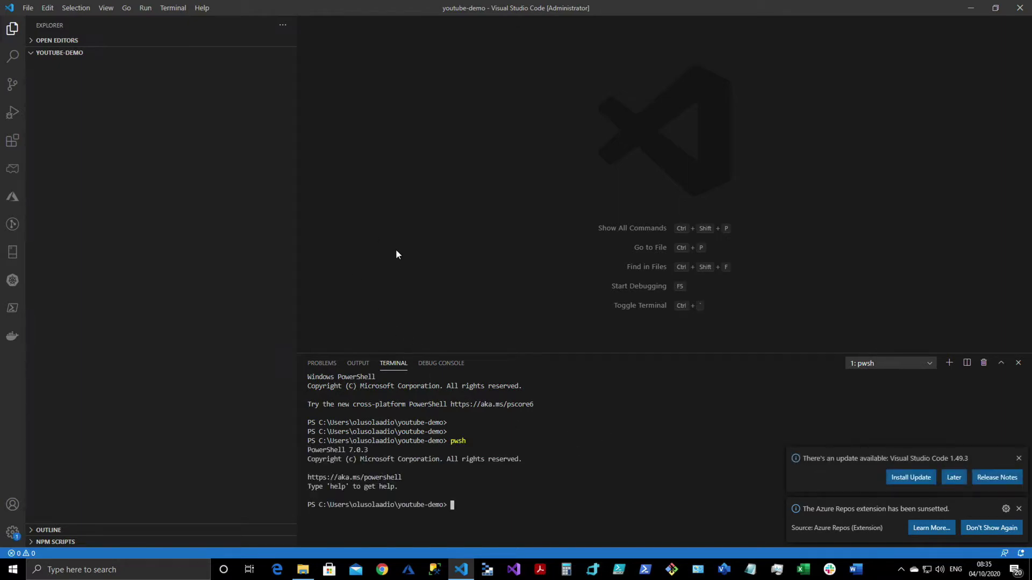
Switch to GitHub in Google Chrome and copy the SSH clone address of the aks-docker-agents-youtube repository
key("ctrl+Up")
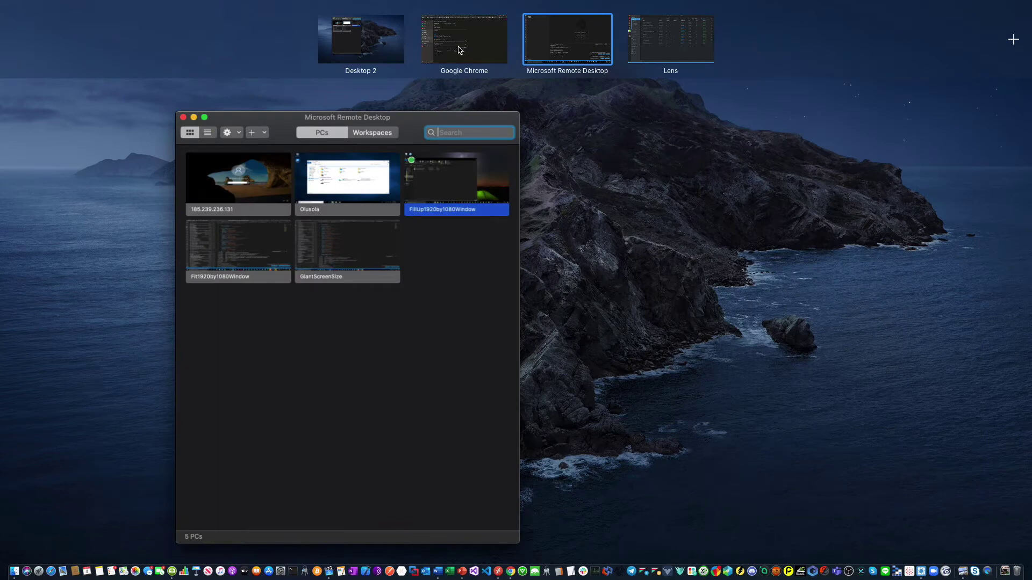
mouse_move(457, 51)
left_click(455, 51)
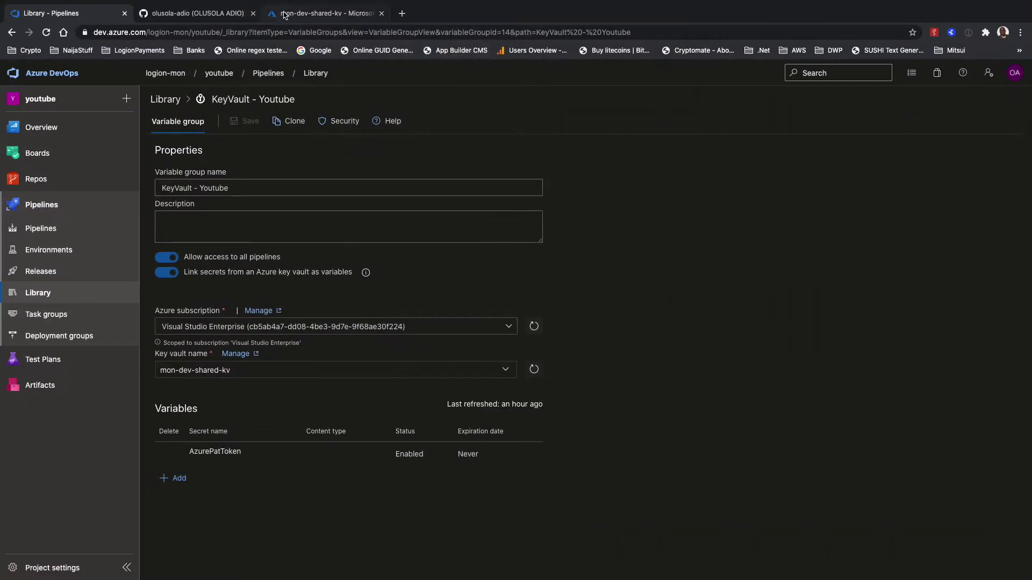
left_click(203, 13)
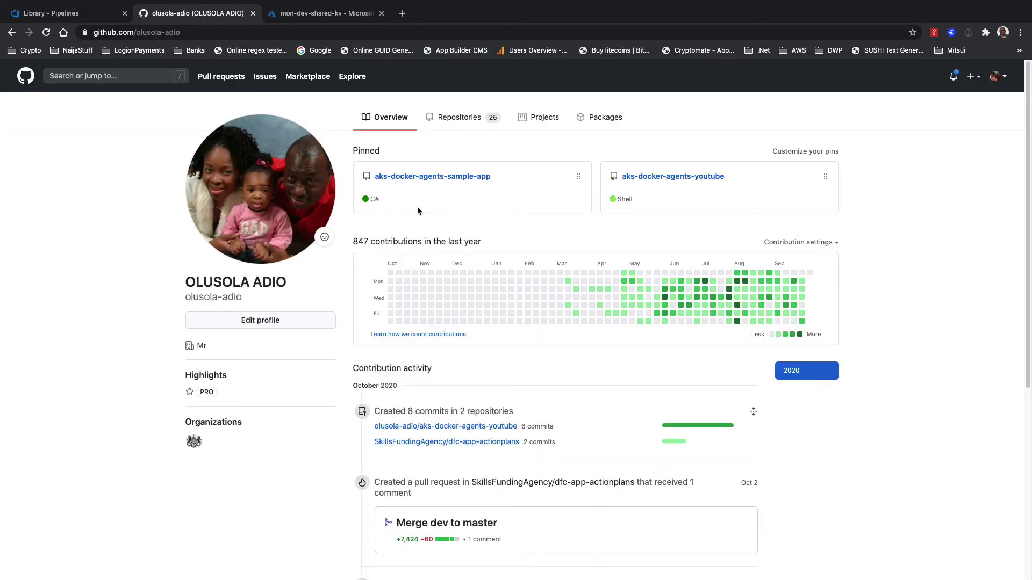
left_click(677, 179)
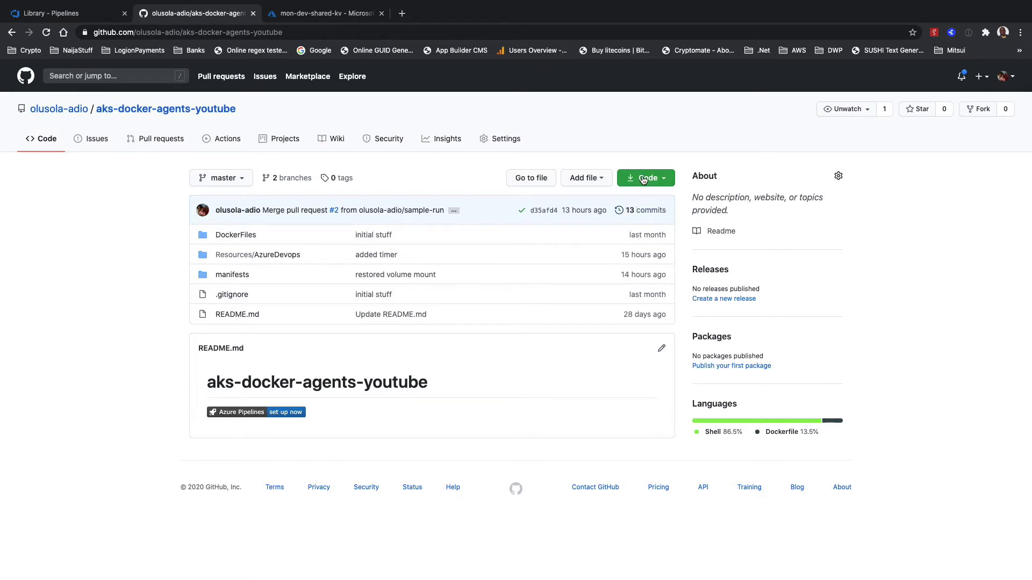
left_click(643, 179)
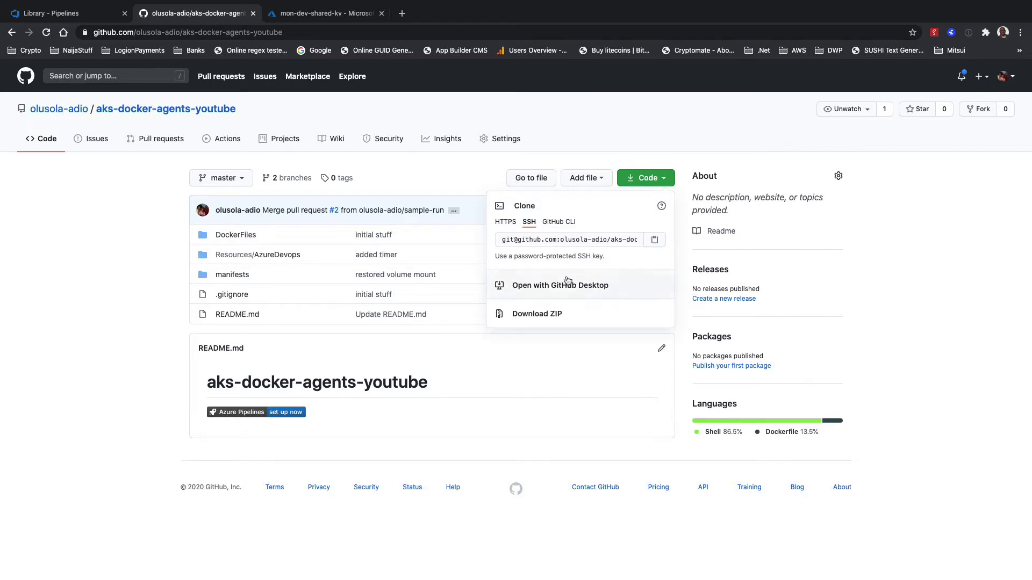
left_click(654, 240)
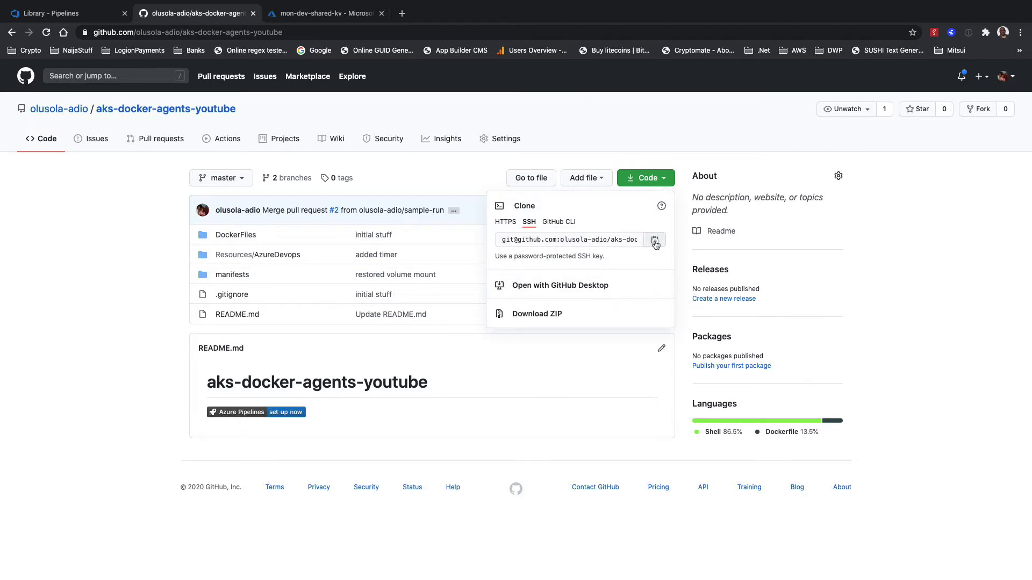
Return to Visual Studio Code in the remote session and git clone the copied repository address into the youtube-demo folder
key("ctrl+Up")
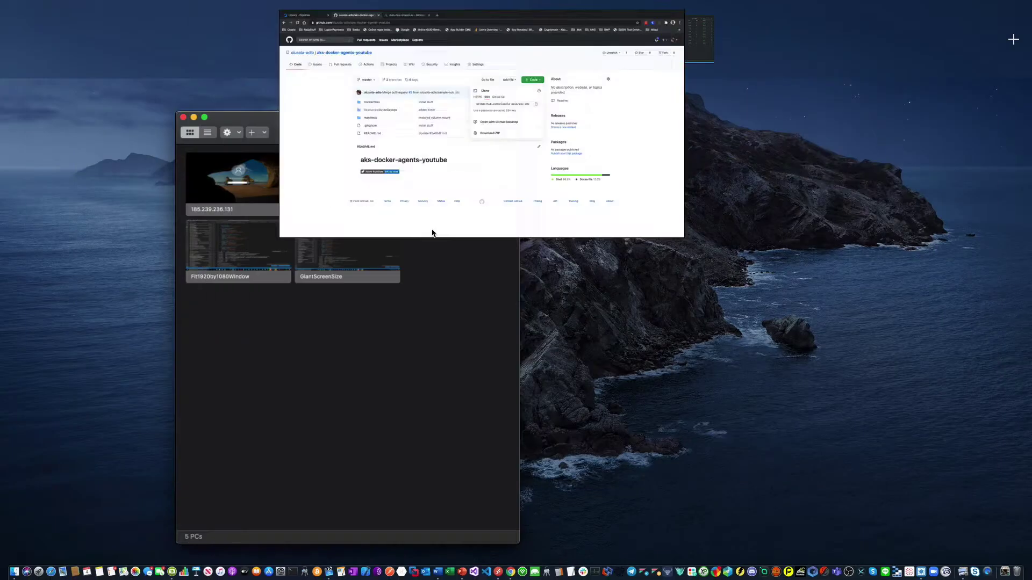
left_click(581, 45)
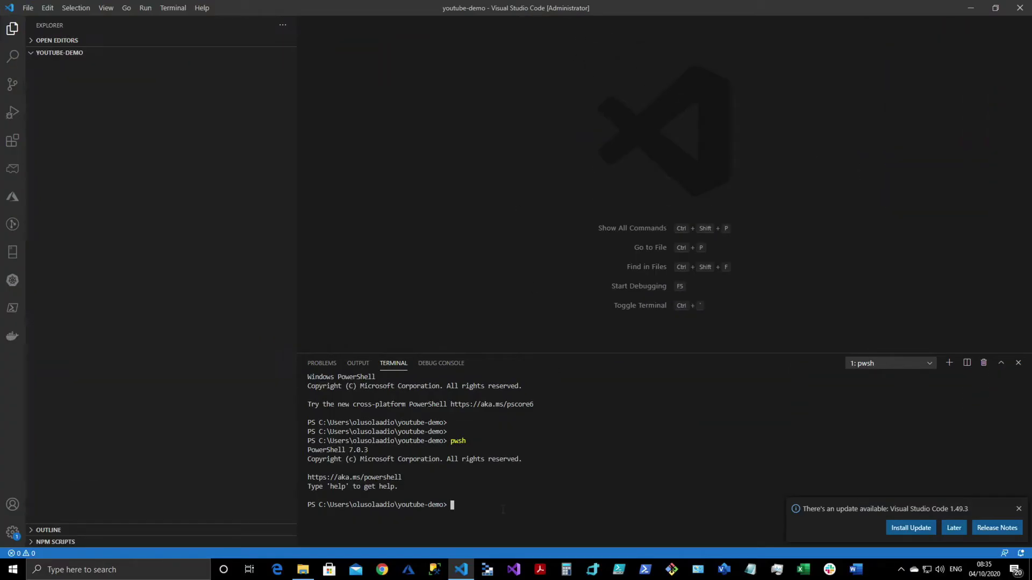
type("git clone")
key("ctrl+v")
key("Return")
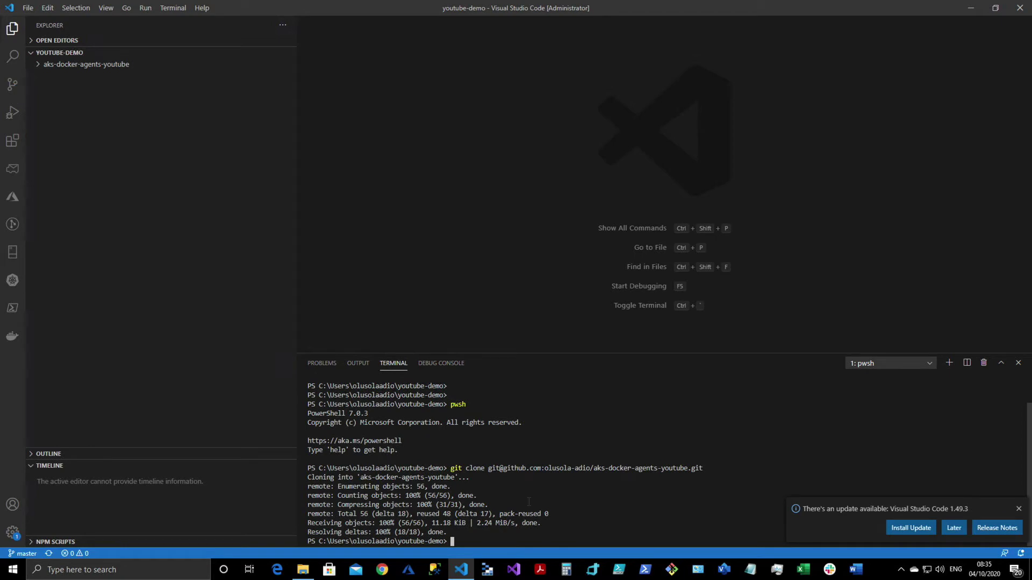
Expand the cloned repository's DockerFiles, AgentScripts, manifests, Resources and VariableTemplates folders to examine its file structure
left_click(37, 65)
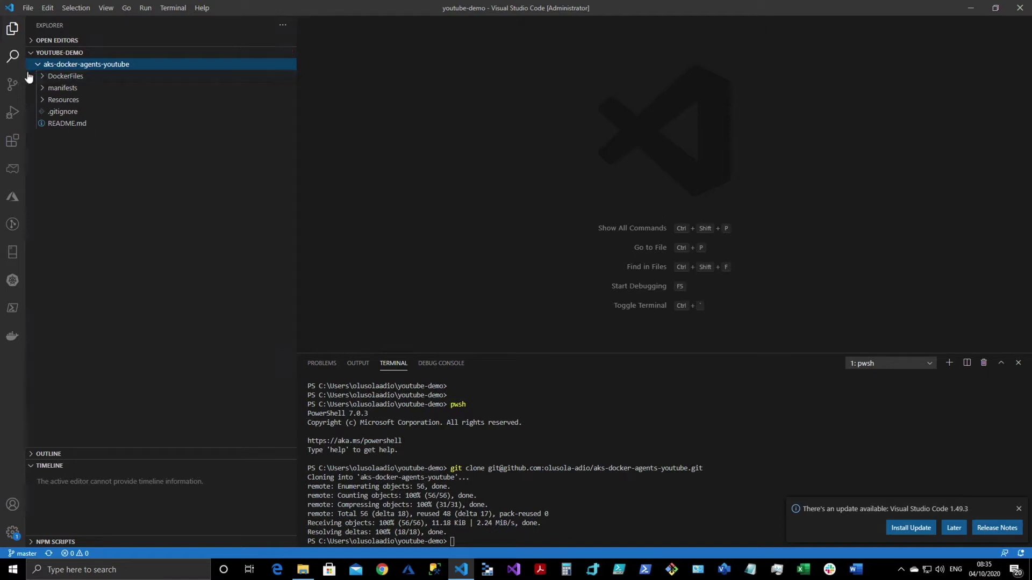
left_click(43, 76)
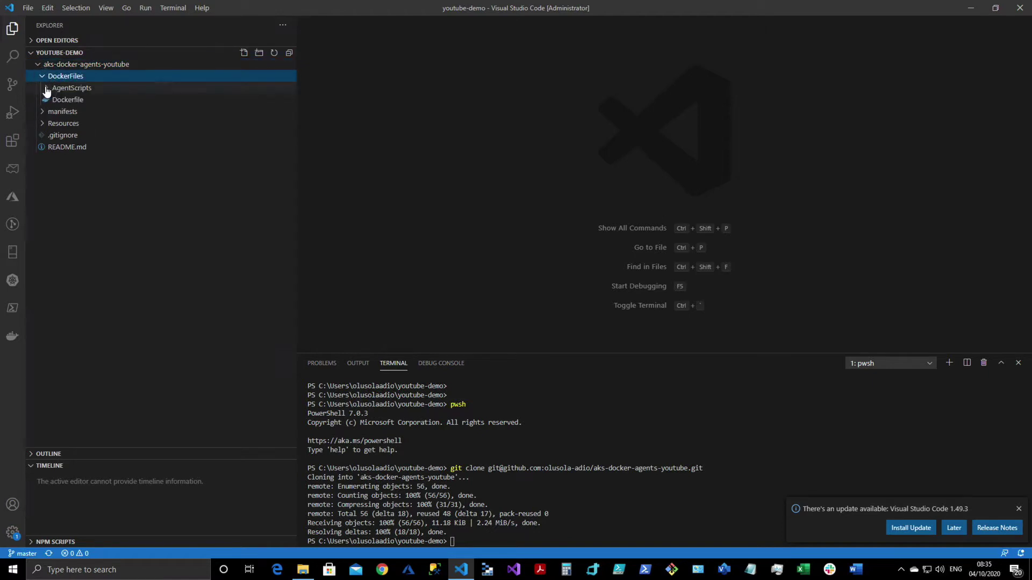
left_click(46, 90)
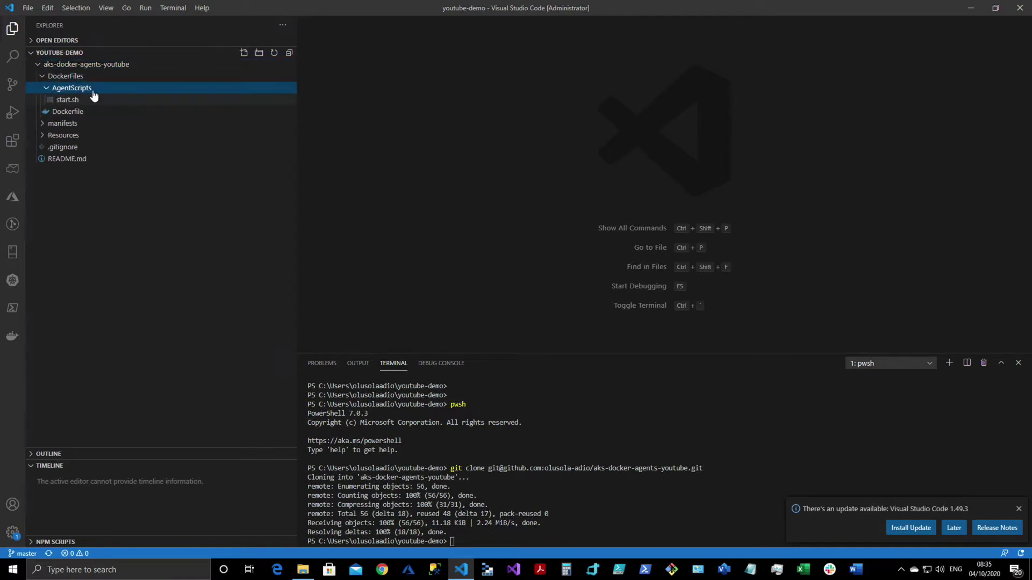
left_click(44, 123)
left_click(43, 147)
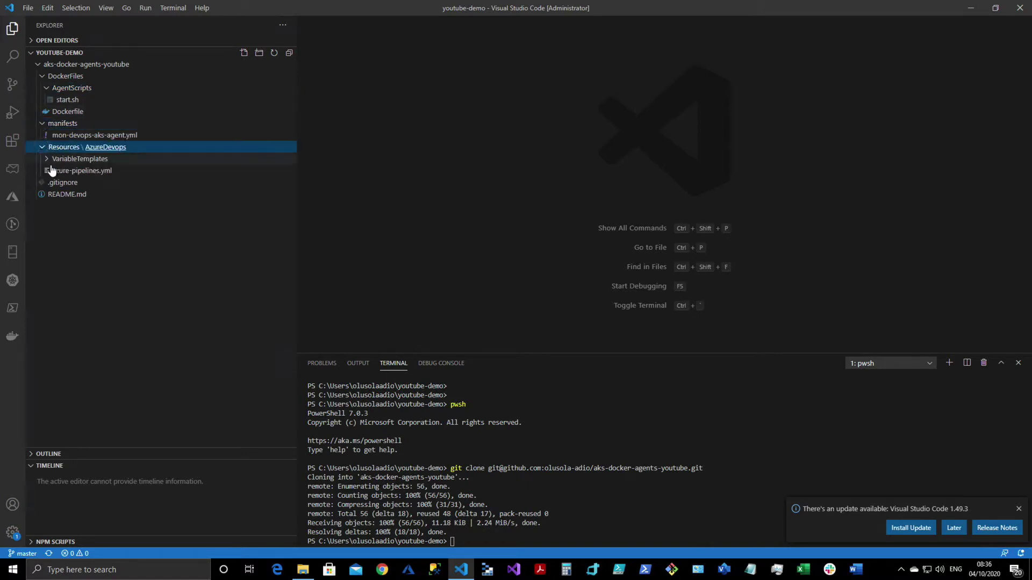
left_click(49, 159)
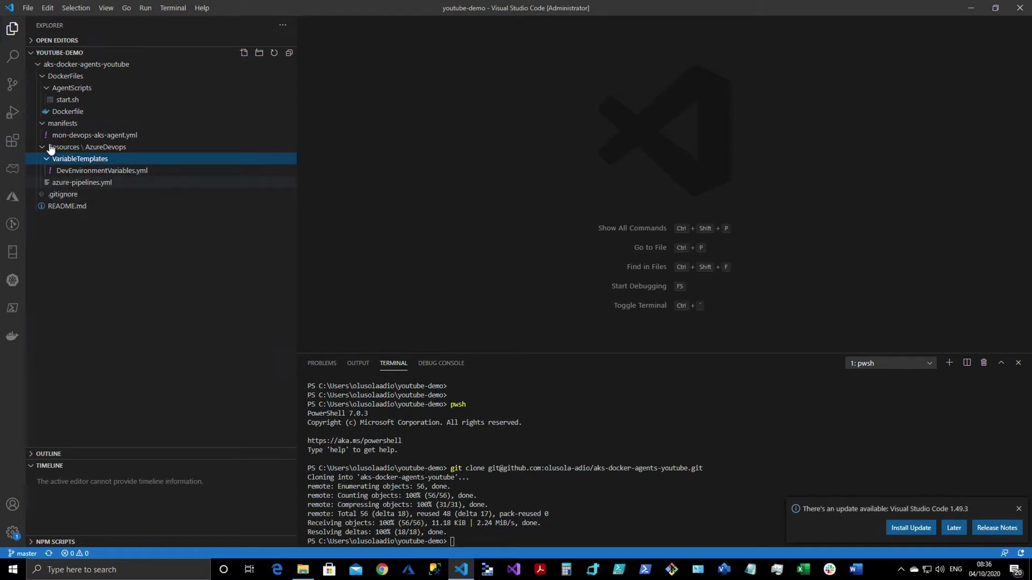
Open azure-pipelines.yml and collapse the Build and DeployDockerBuidAgentStage stages, then expand Build again to examine its contents
left_click(96, 182)
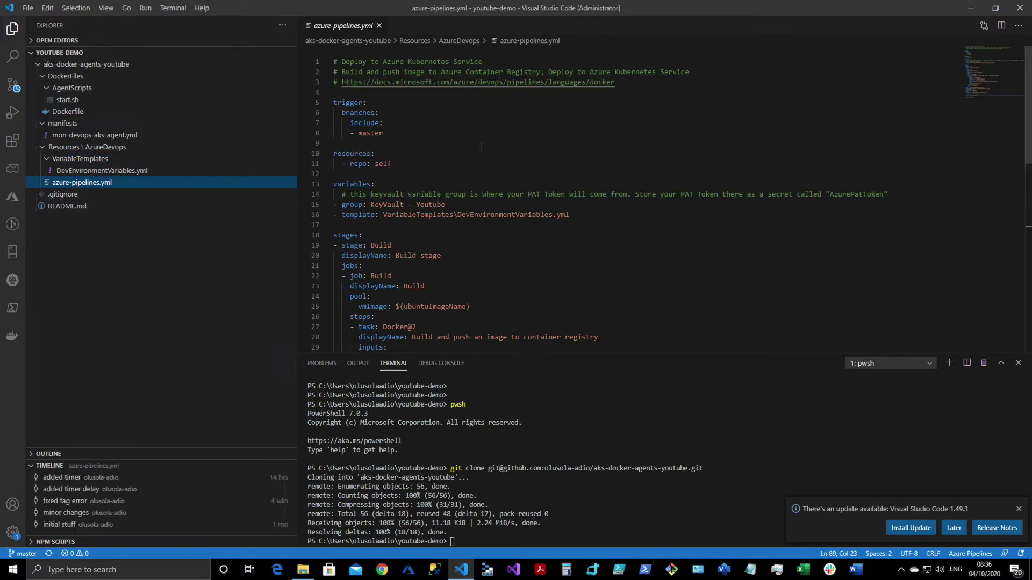
scroll(487, 176, "down", 4)
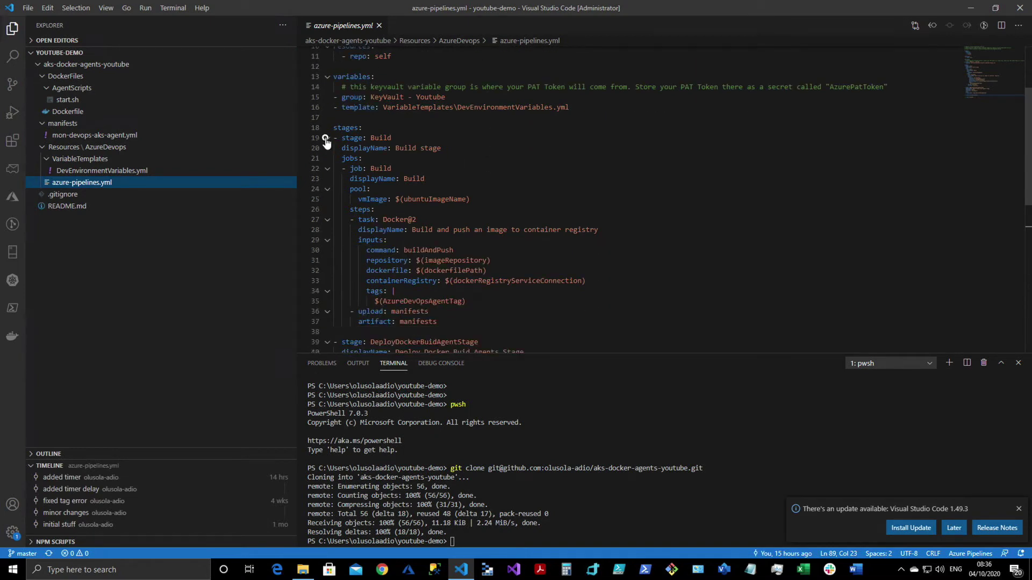
left_click(328, 138)
left_click(328, 160)
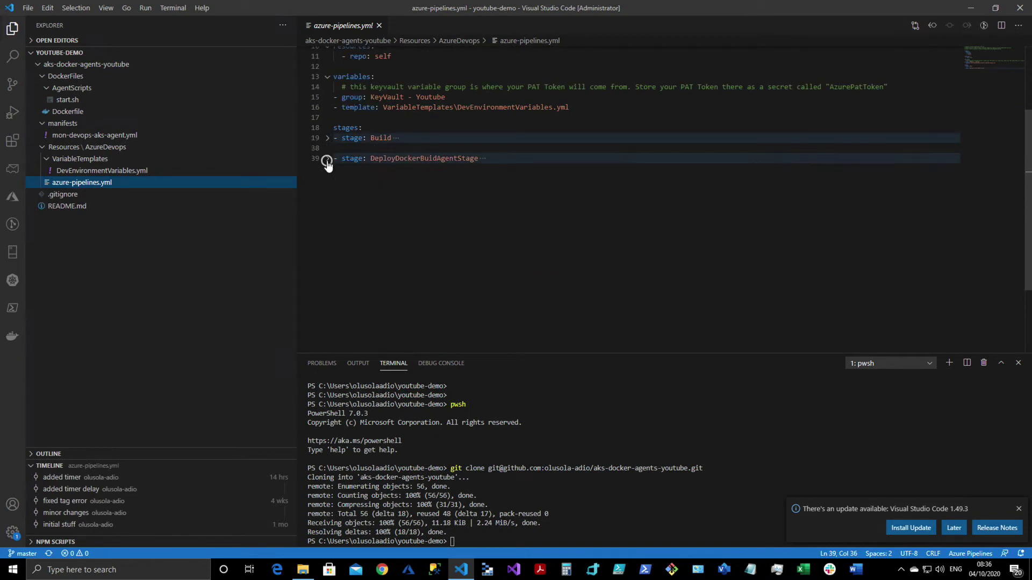
left_click(327, 138)
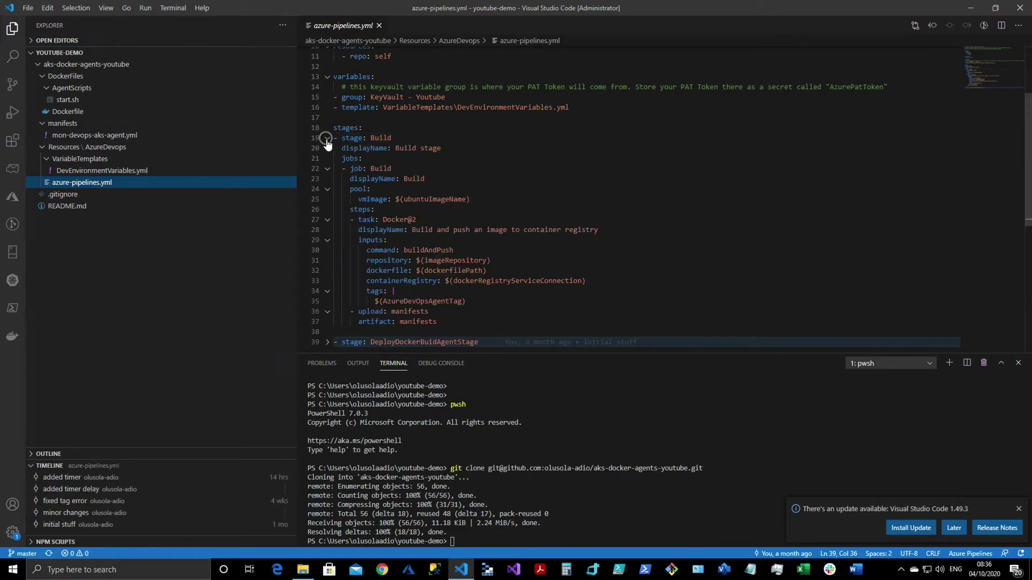
Examine the variables section and the Build stage's Docker@2 buildAndPush task in azure-pipelines.yml
scroll(440, 165, "down", 2)
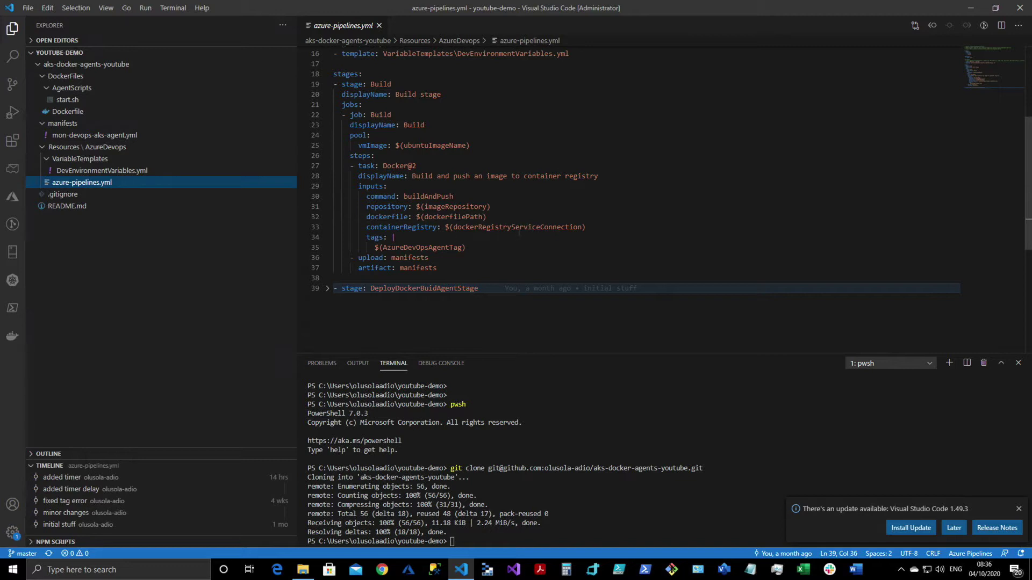
scroll(536, 228, "up", 1)
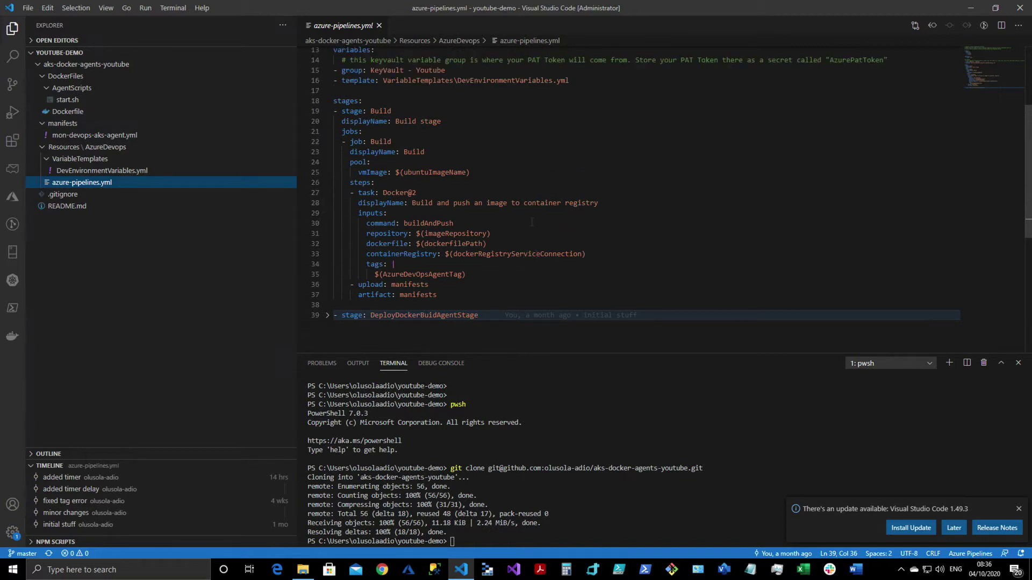
scroll(529, 219, "up", 4)
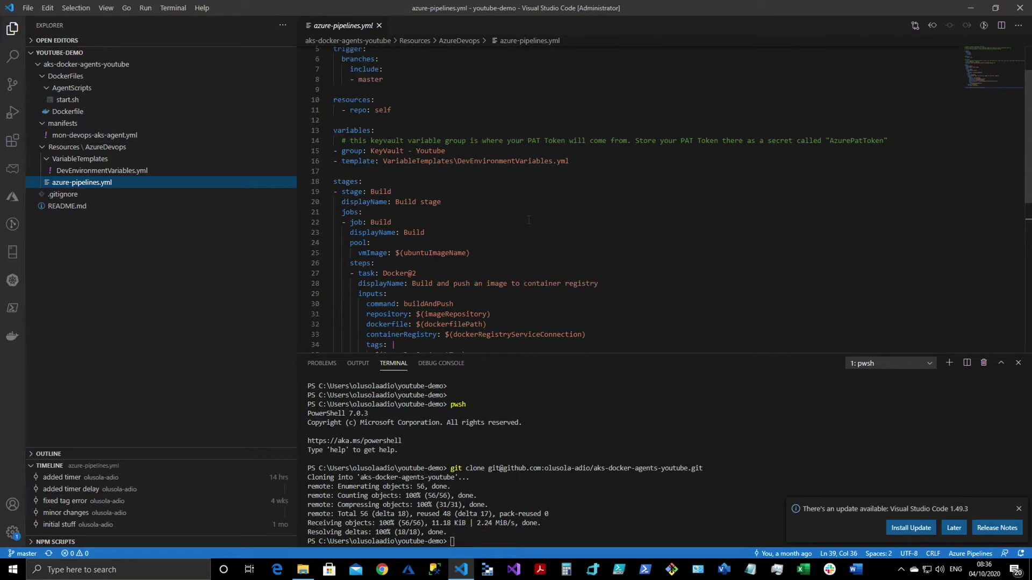
scroll(527, 218, "down", 5)
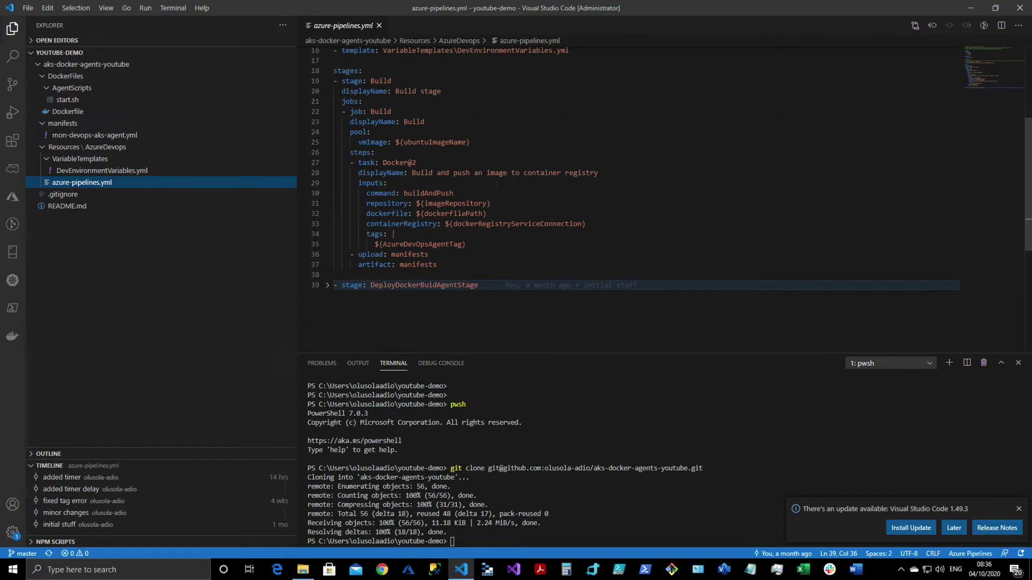
Open the Dockerfile and examine its base image, Docker CLI installation and start.sh instructions
left_click(69, 112)
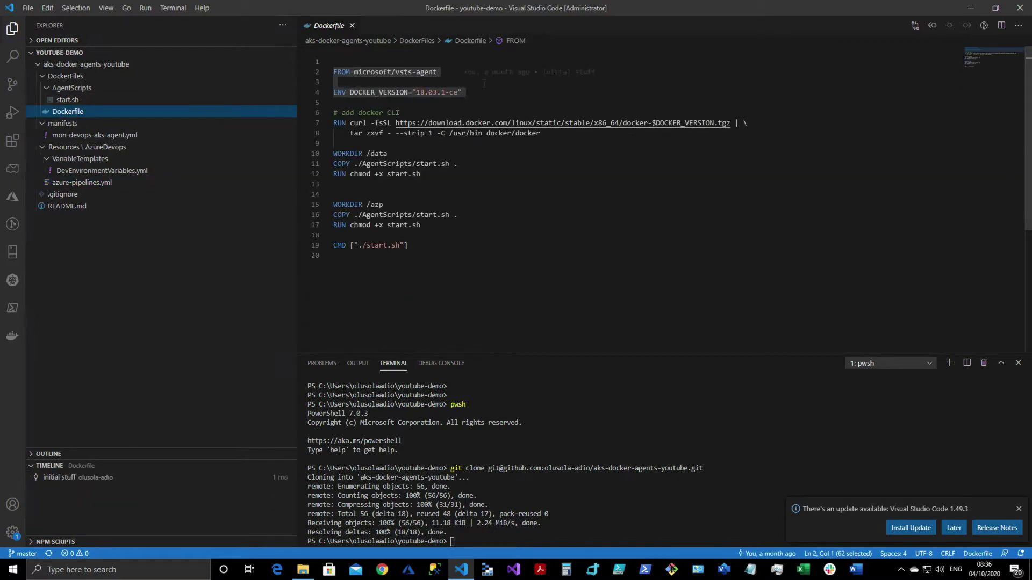
left_click(483, 83)
mouse_move(350, 74)
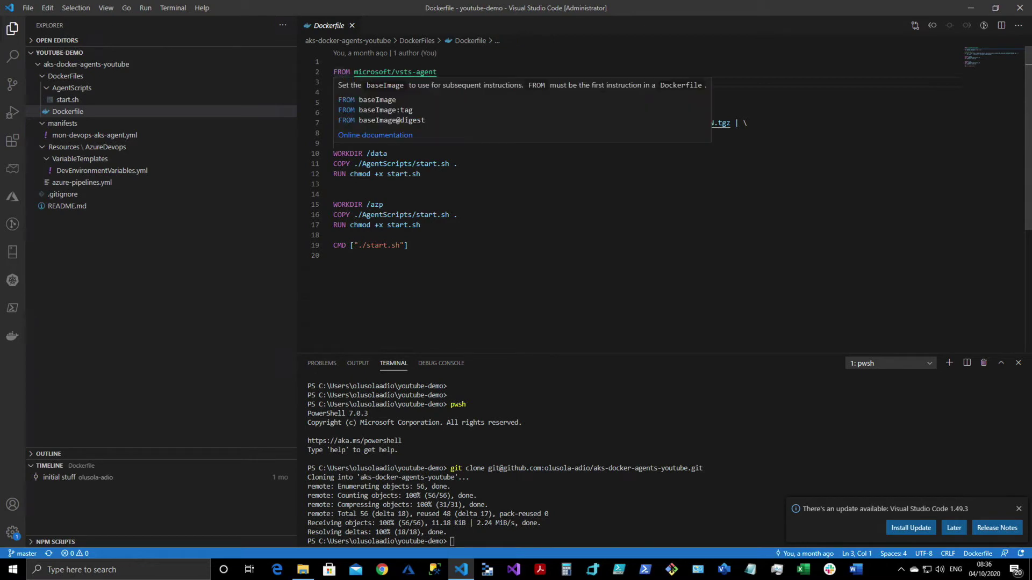
left_click(573, 227)
left_click(324, 72)
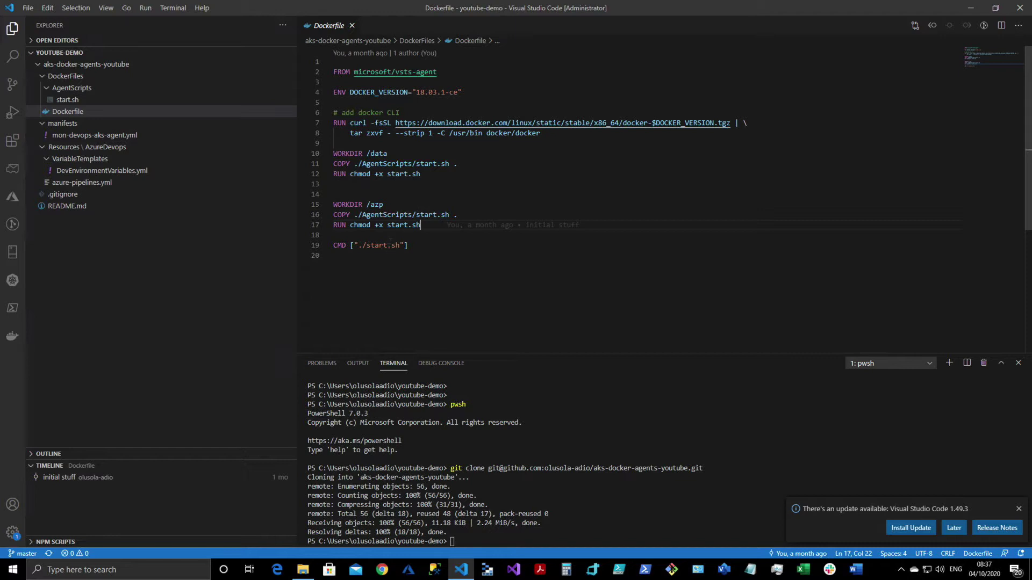
Open start.sh from AgentScripts and read through the agent download, configuration and run sections, returning to the beginning of the script
left_click(85, 100)
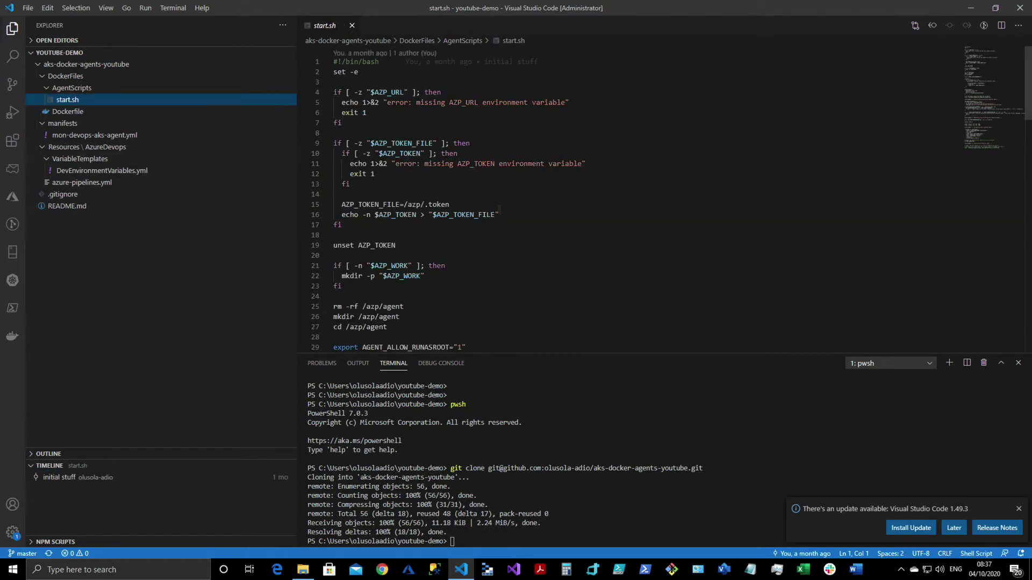
scroll(500, 209, "down", 5)
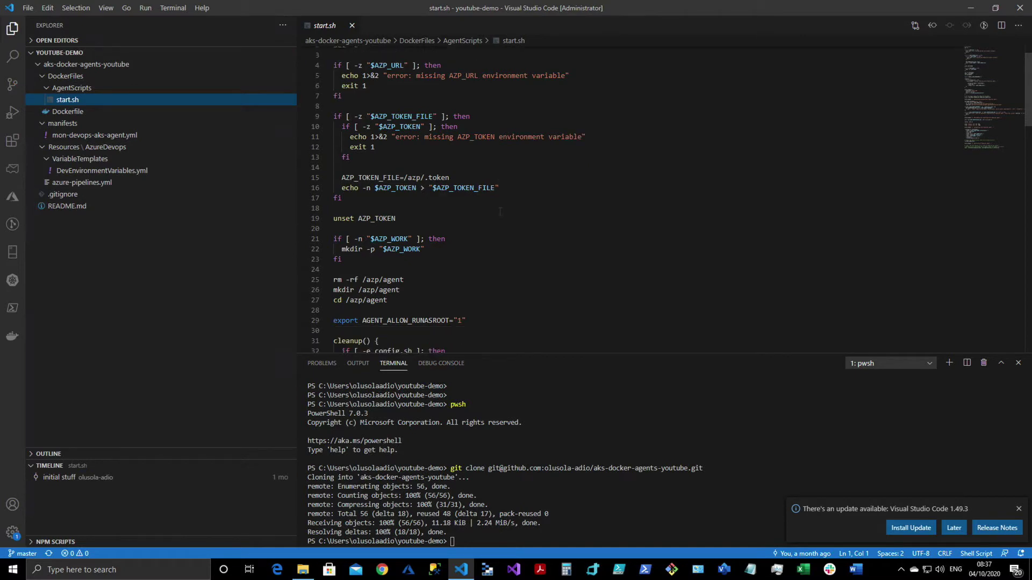
scroll(500, 211, "down", 5)
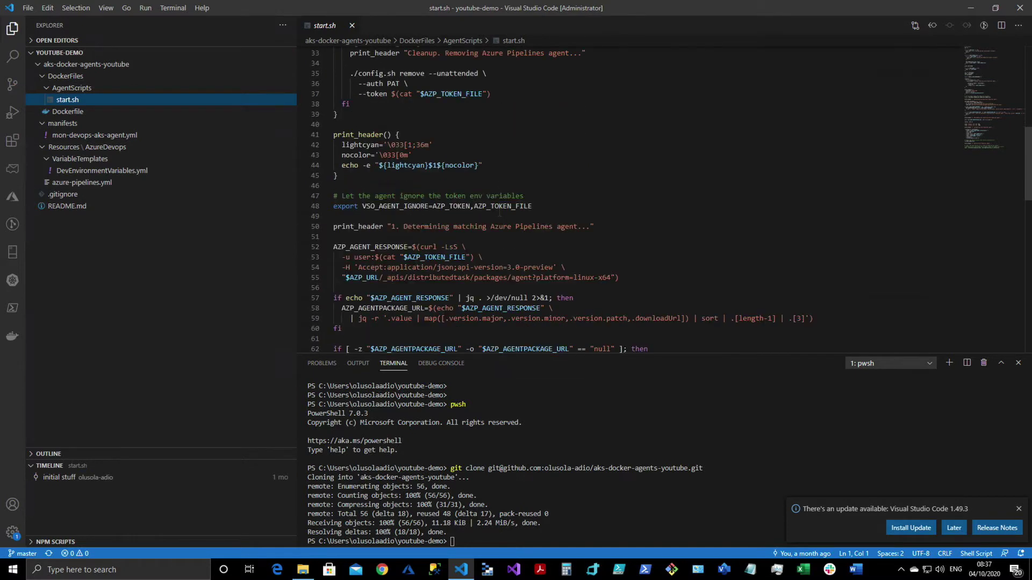
scroll(499, 213, "down", 4)
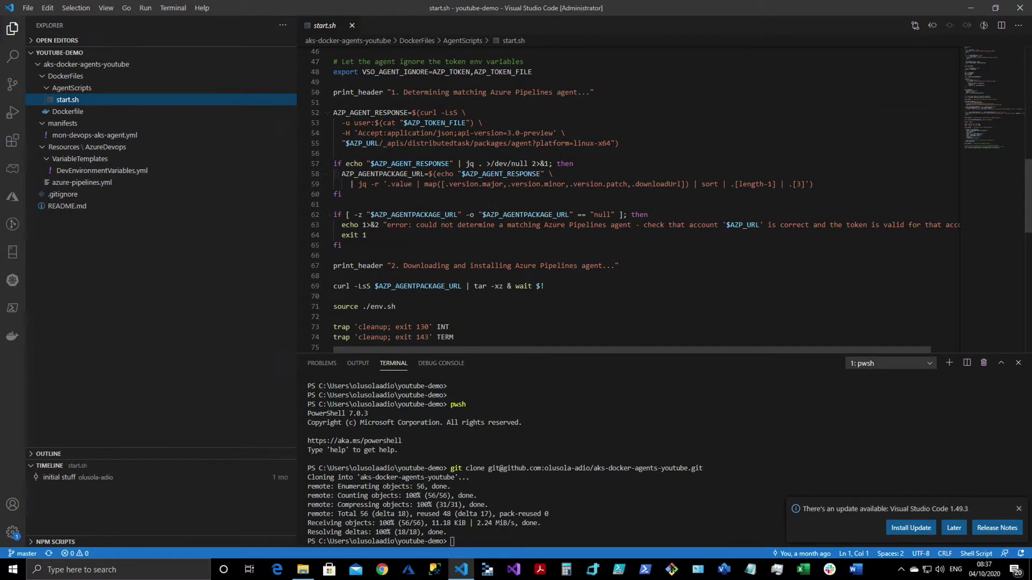
scroll(468, 230, "down", 5)
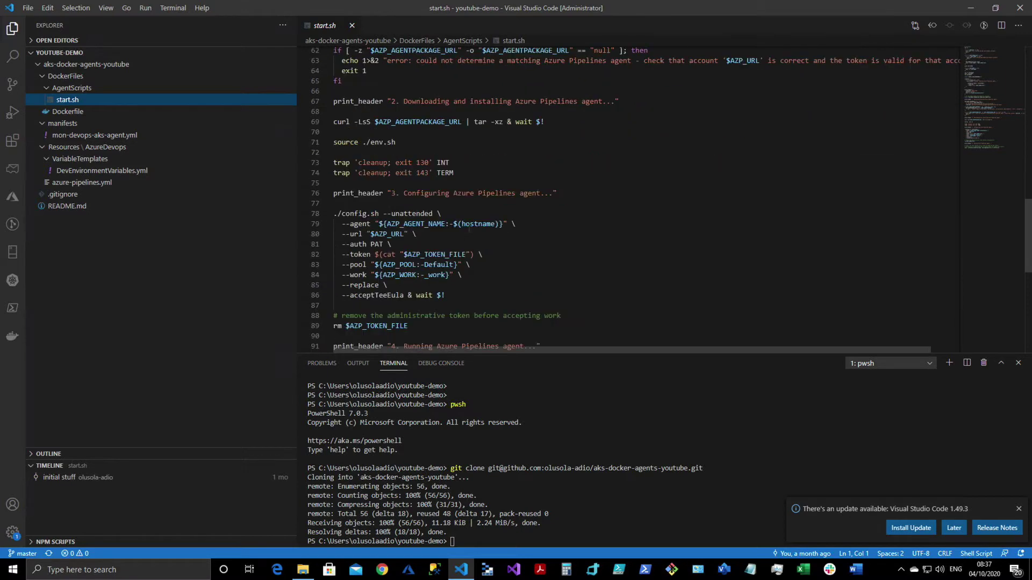
scroll(469, 230, "down", 1)
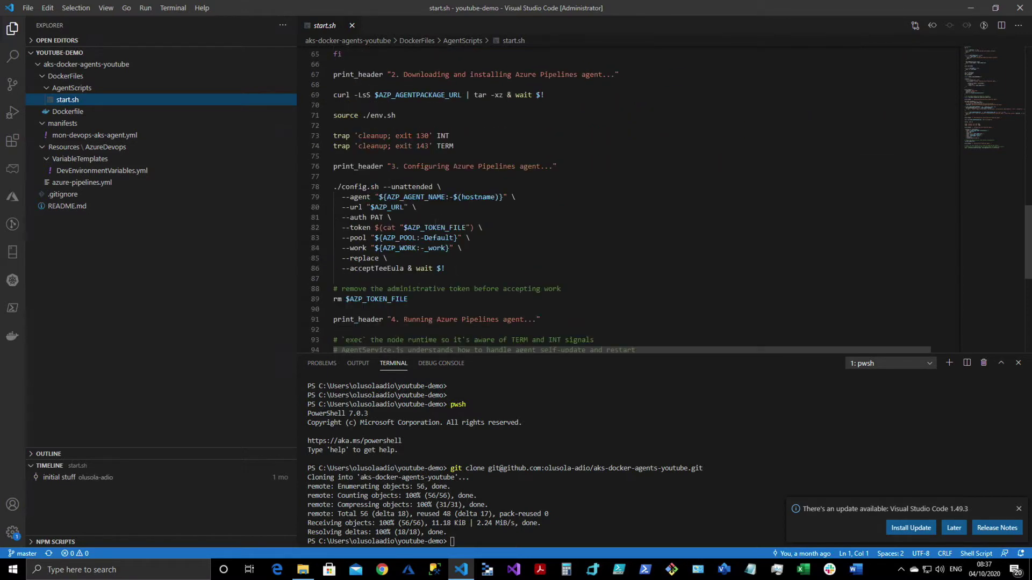
scroll(443, 233, "up", 20)
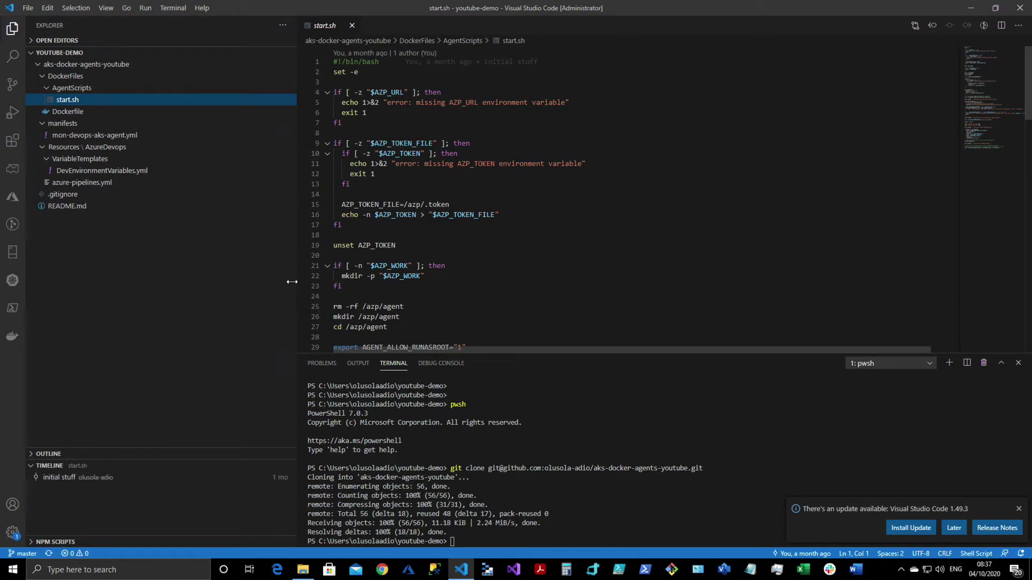
Open DevEnvironmentVariables.yml to examine the pipeline variables and highlight the dockerRegistryServiceConnection value DockerConnectionGitHub
left_click(103, 171)
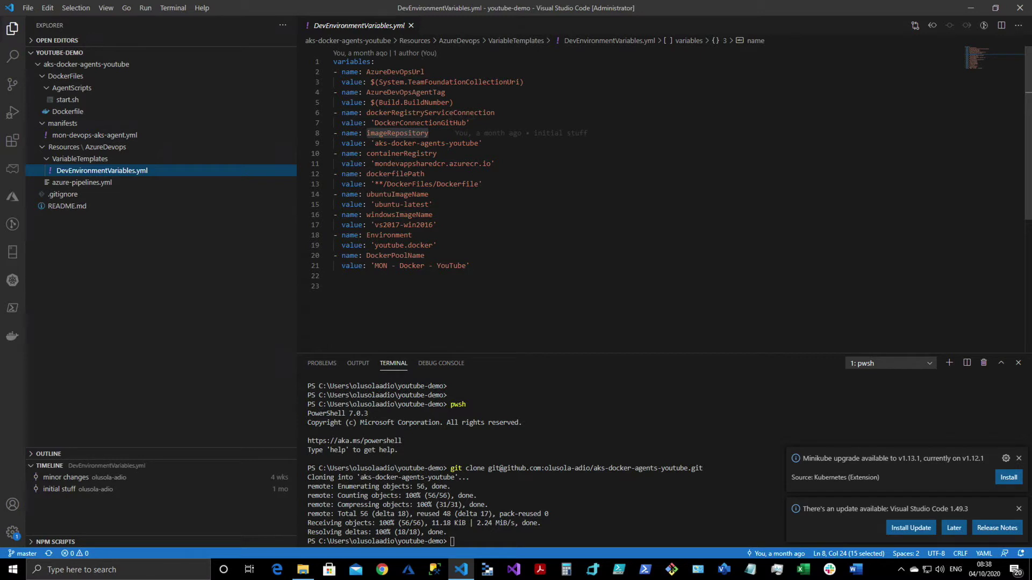
double_click(400, 122)
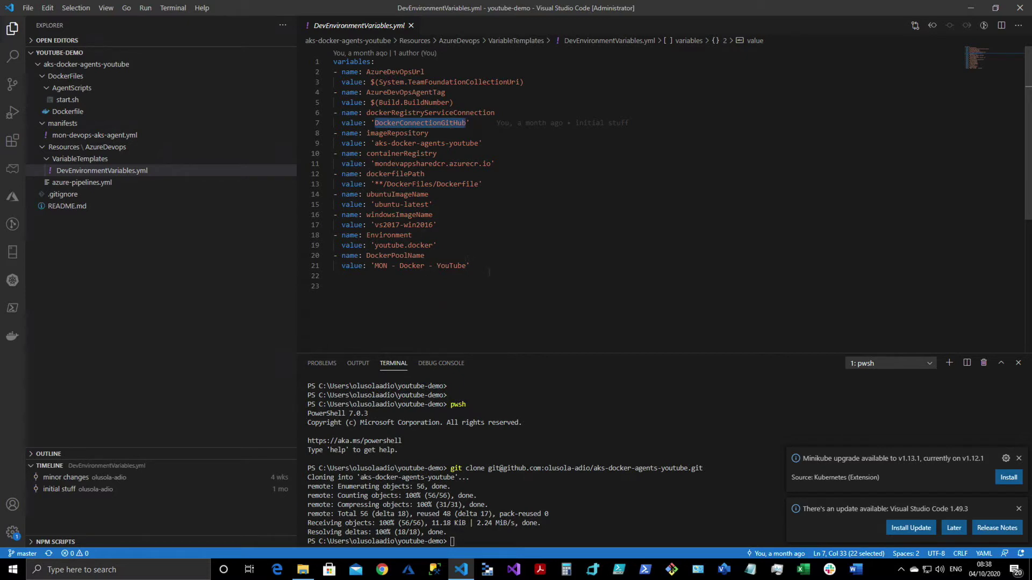
Switch to Google Chrome and show the Azure DevOps page of the youtube project
key("ctrl+Up")
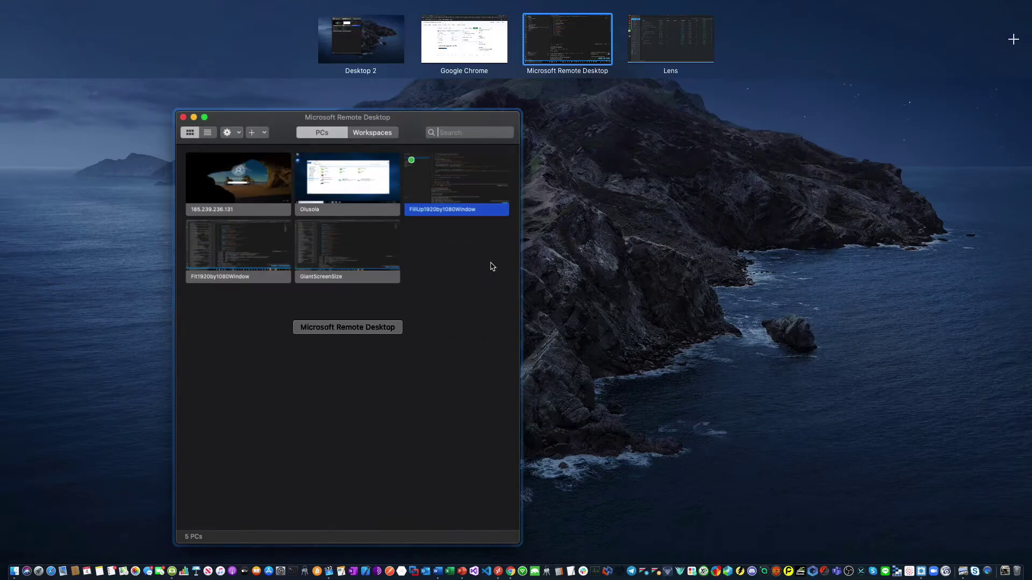
left_click(462, 55)
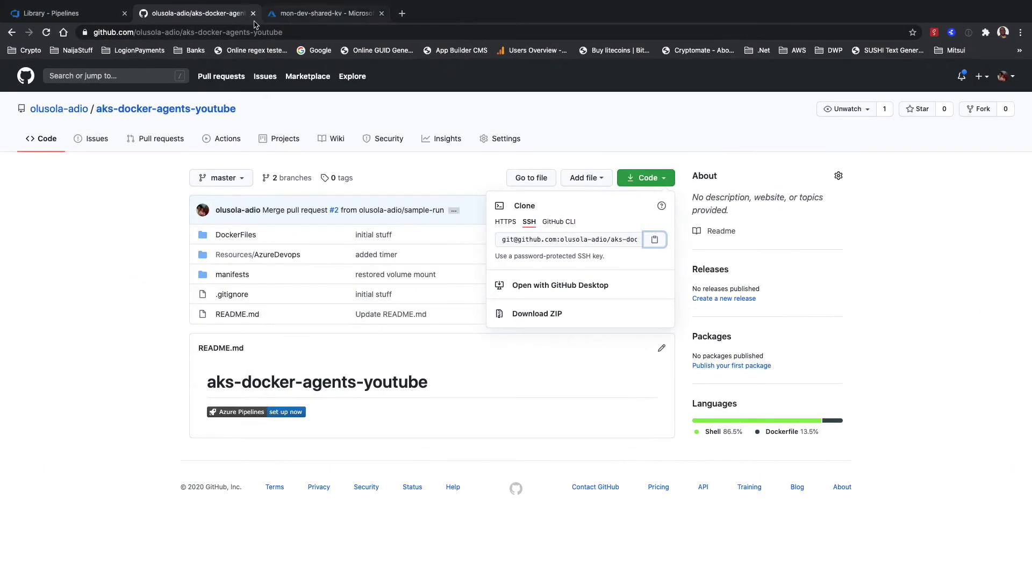
left_click(104, 20)
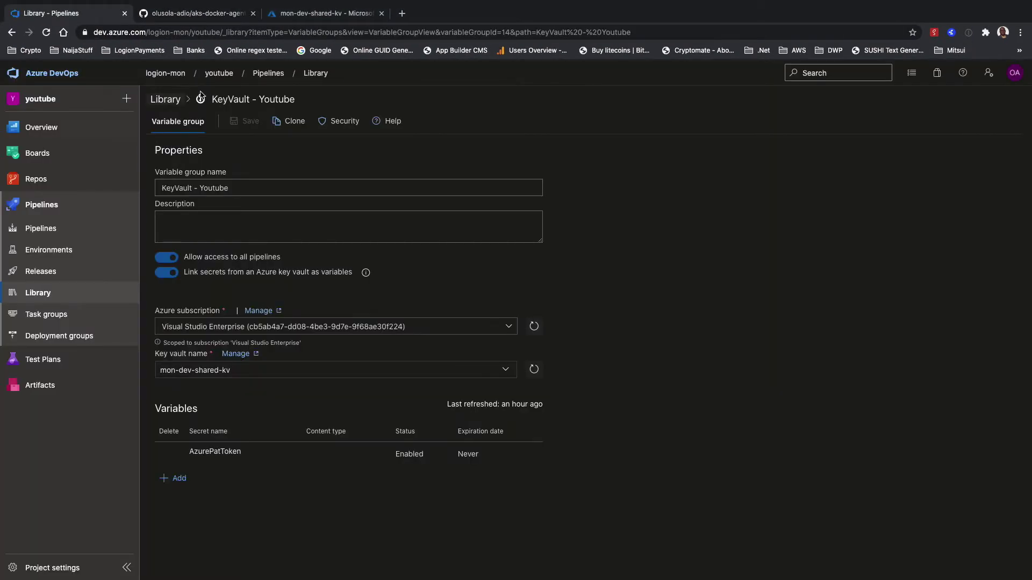
left_click(47, 228)
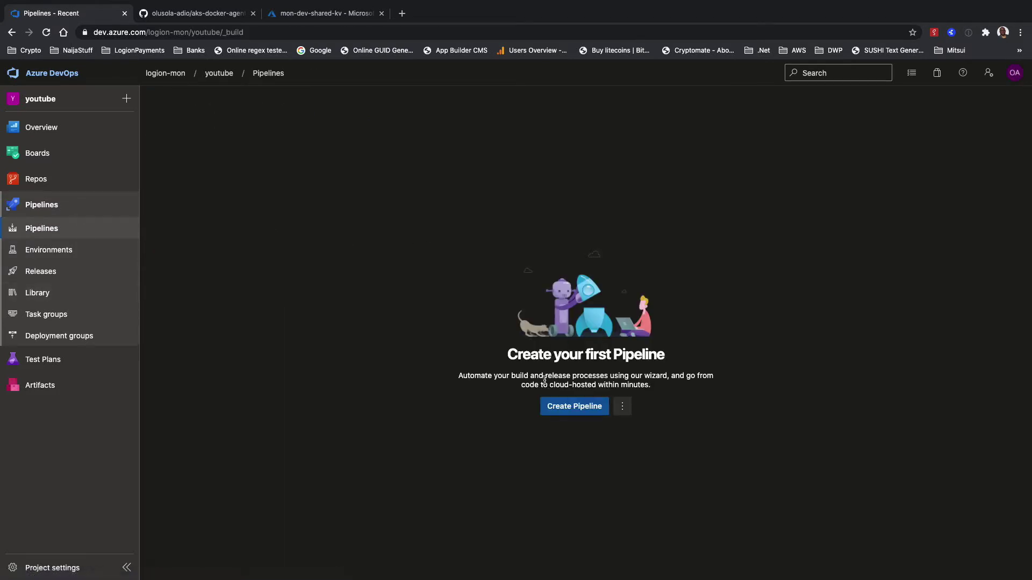
left_click(559, 406)
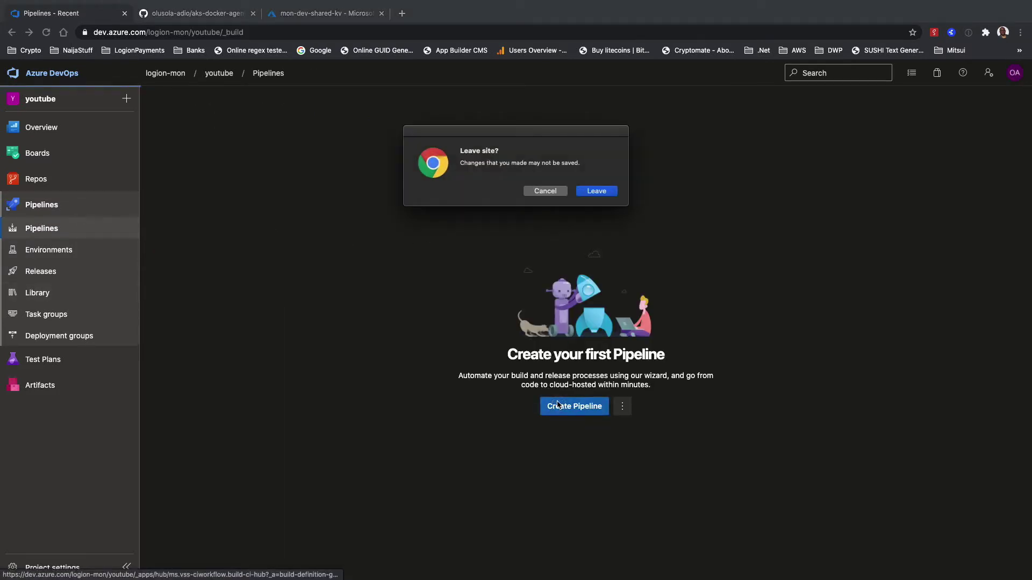
left_click(591, 193)
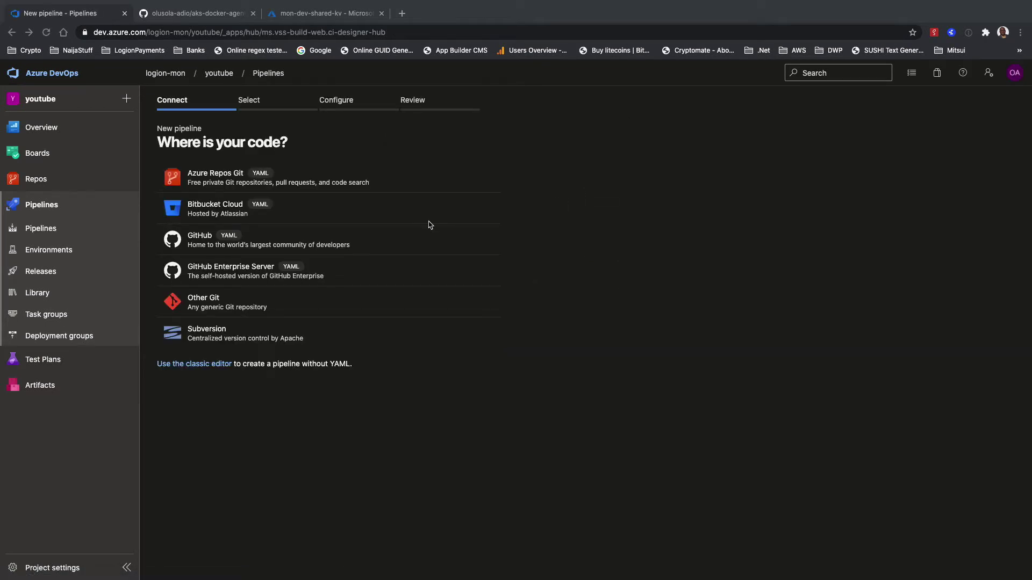
Reopen the KeyVault - Youtube variable group in the Library to check its saved settings and AzurePatToken secret
left_click(44, 294)
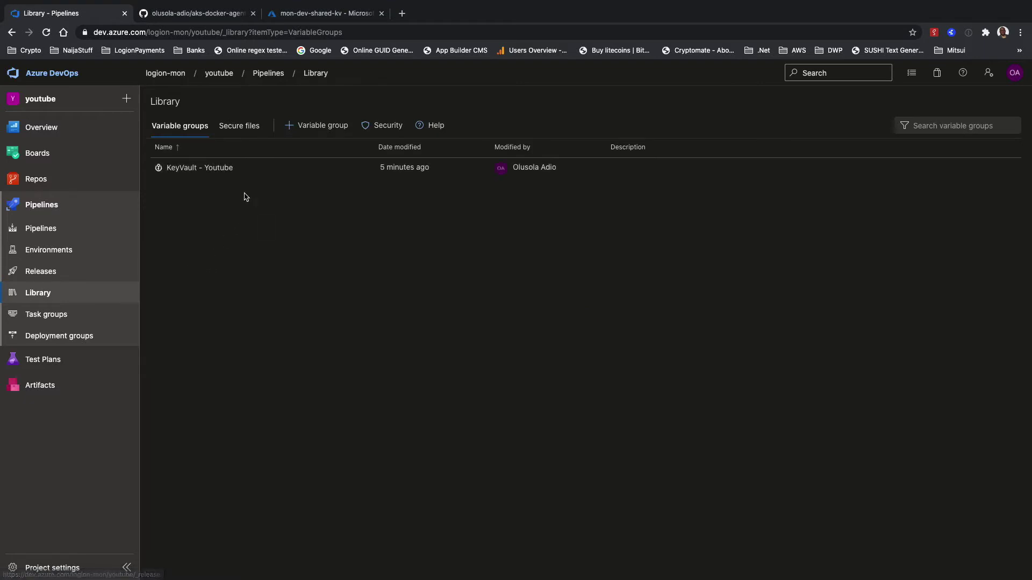
left_click(209, 169)
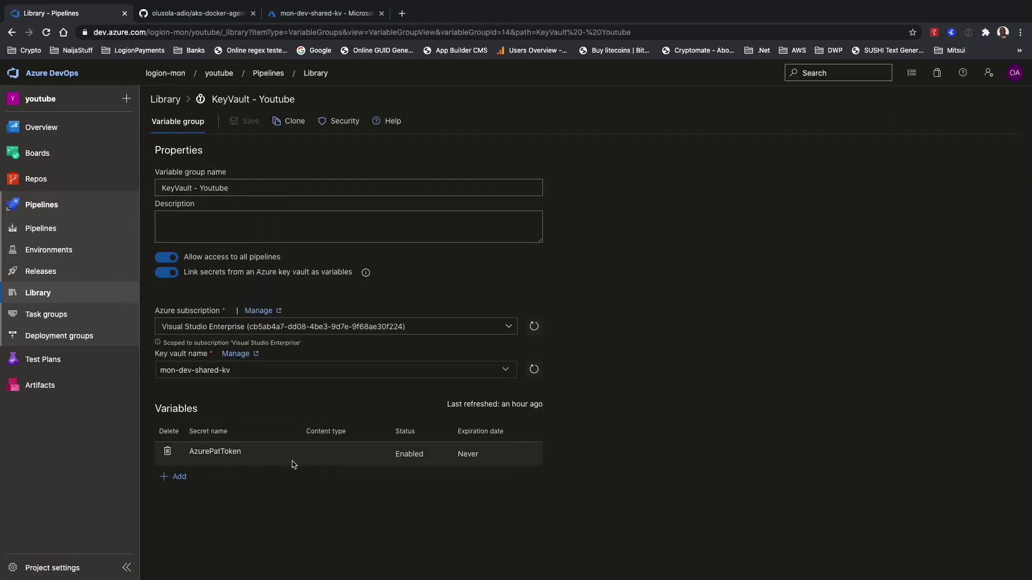
Create a new pipeline with GitHub as the code source and aks-docker-agents-youtube as the repository
left_click(39, 230)
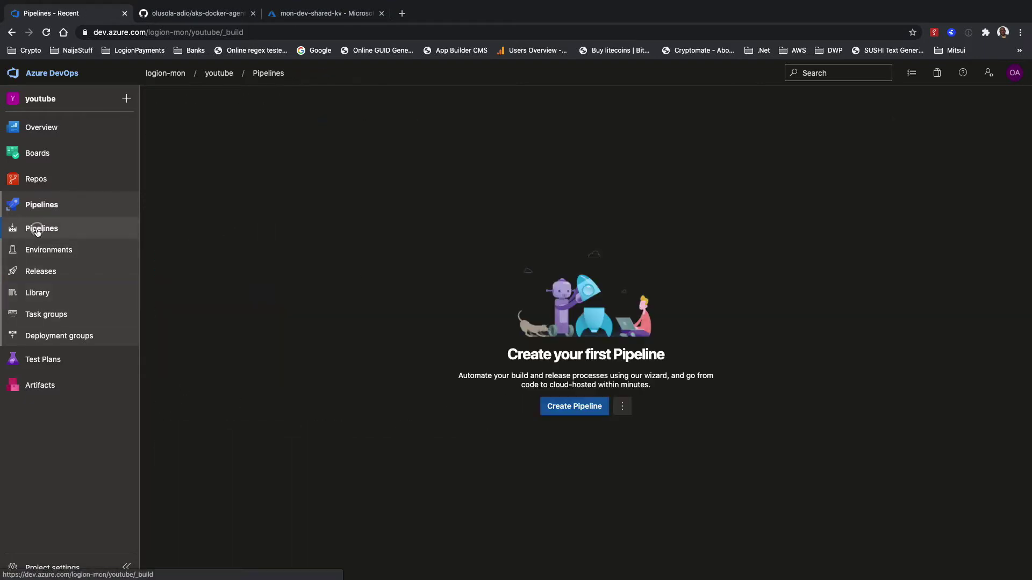
left_click(580, 416)
left_click(593, 192)
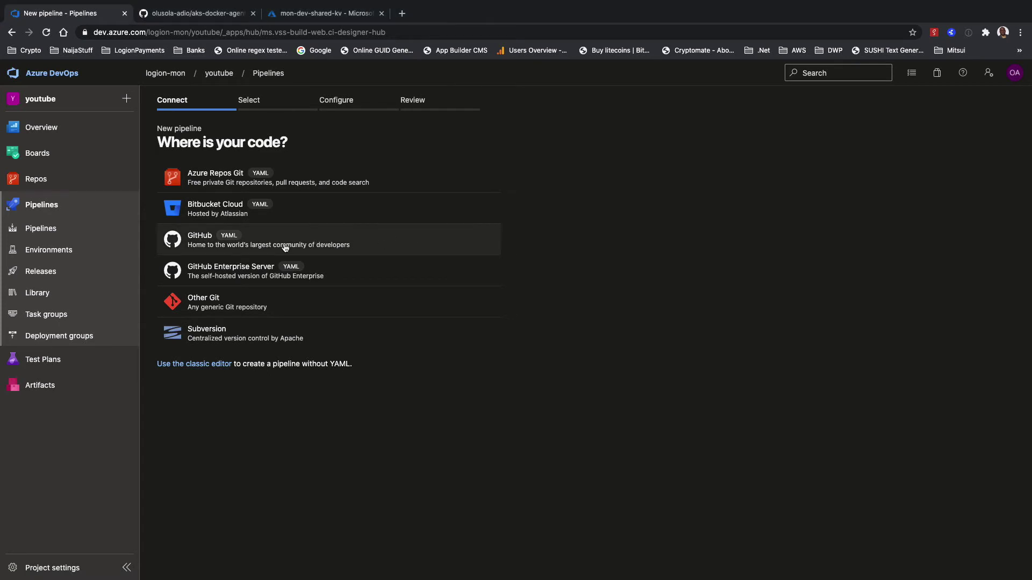
left_click(285, 247)
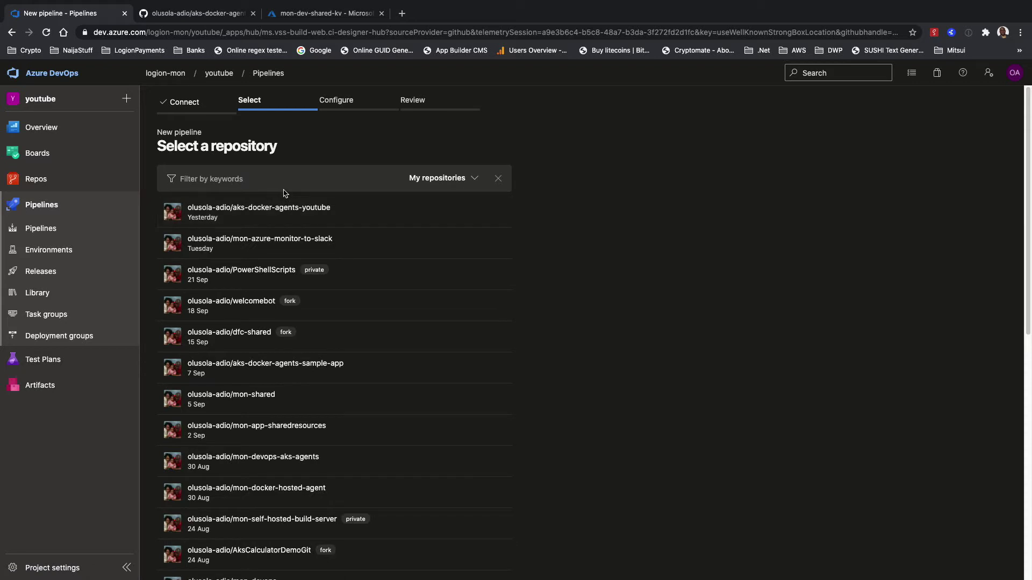
left_click(351, 220)
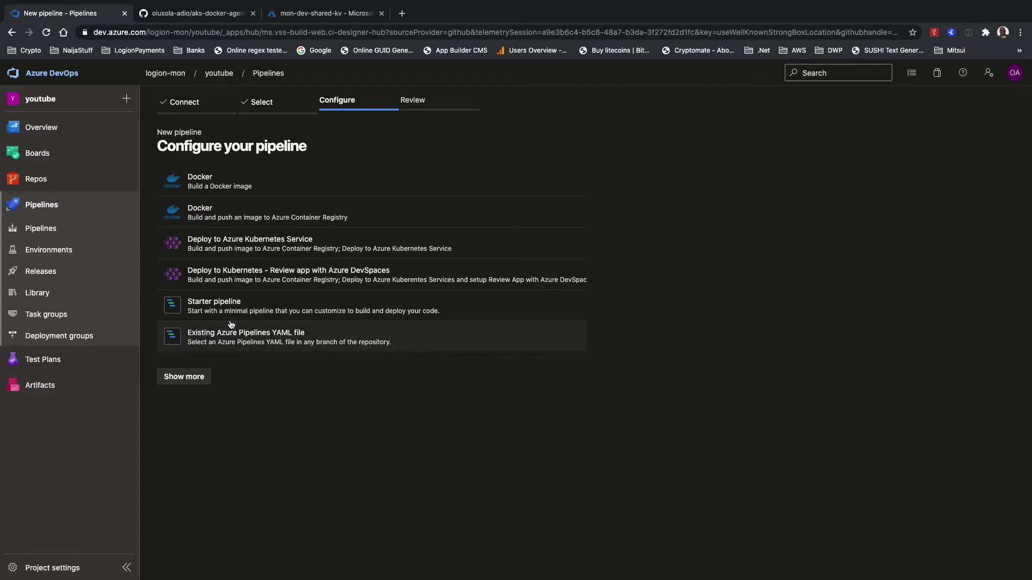
Configure the pipeline from the existing YAML file /Resources/AzureDevops/azure-pipelines.yml on the master branch and continue to reviewing its stages
left_click(253, 340)
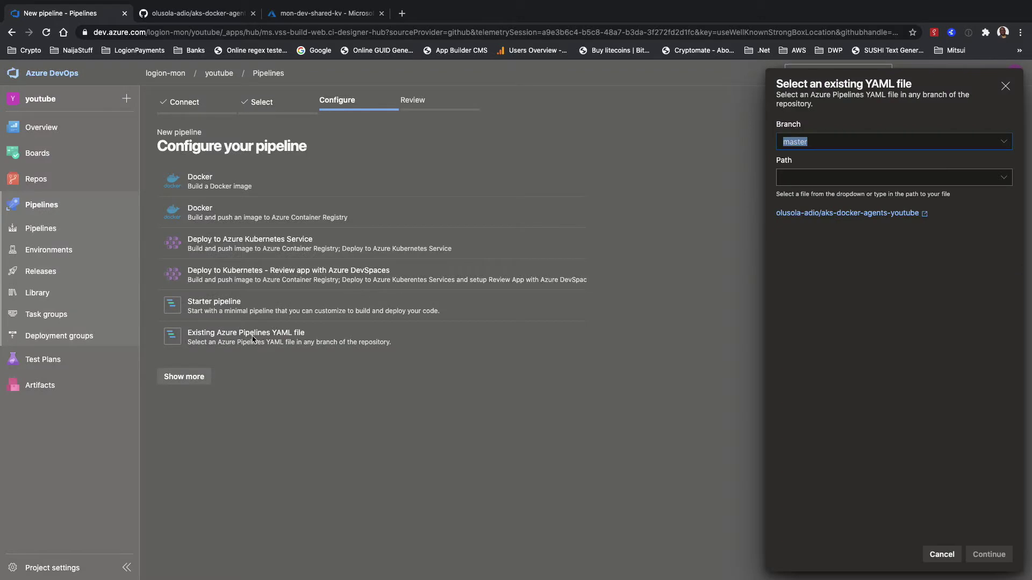
left_click(1004, 143)
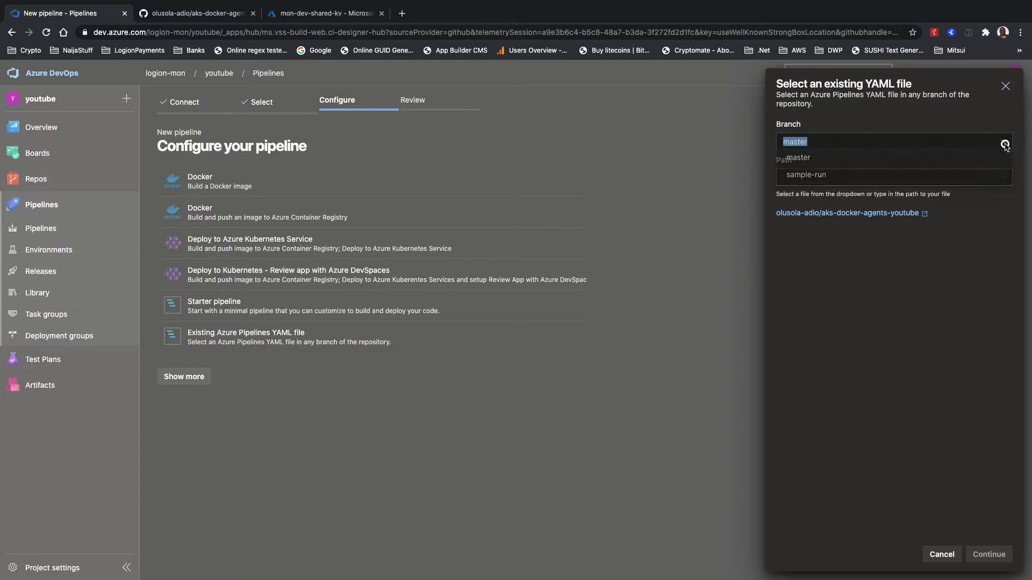
left_click(1004, 143)
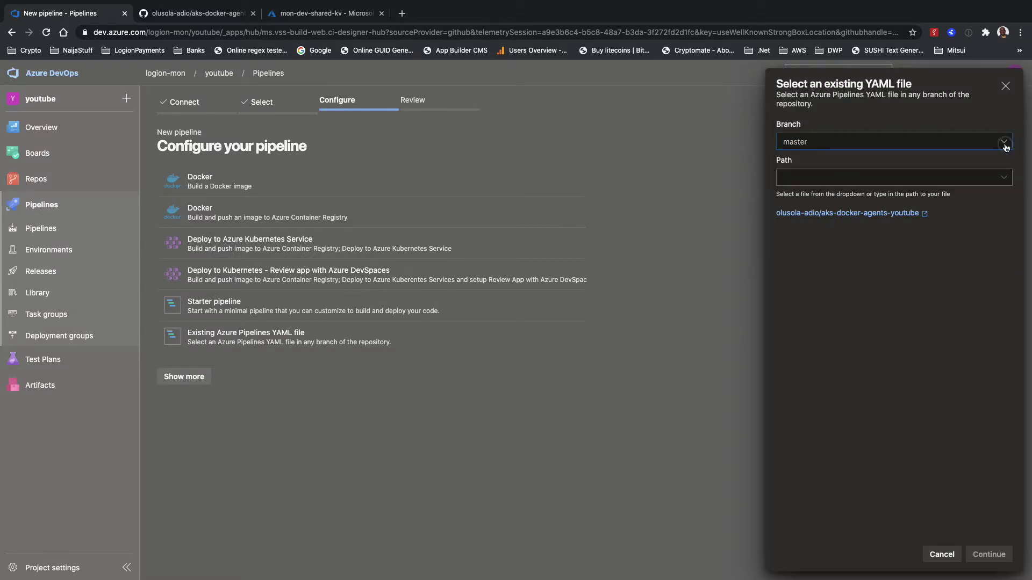
left_click(1004, 180)
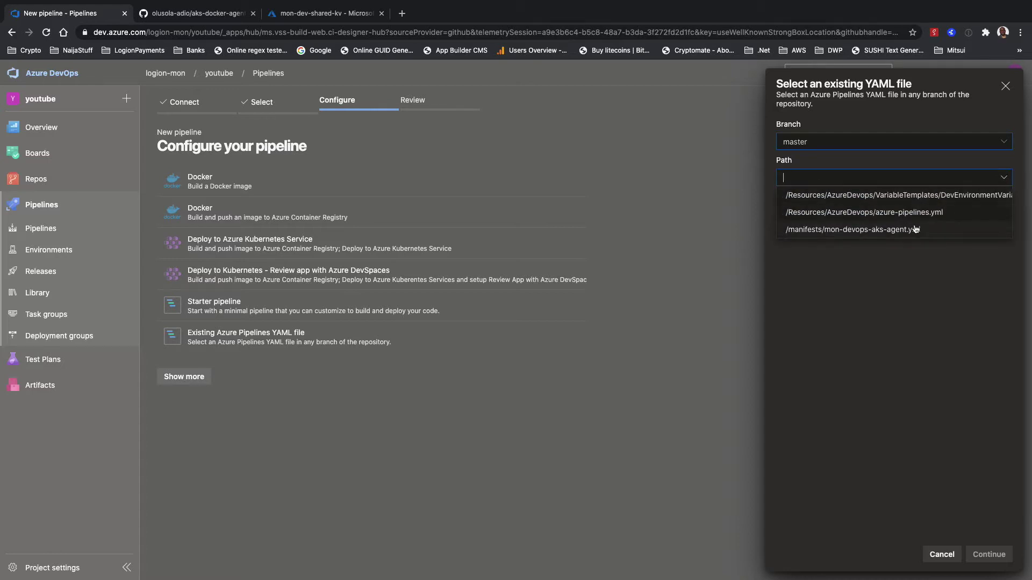
left_click(911, 214)
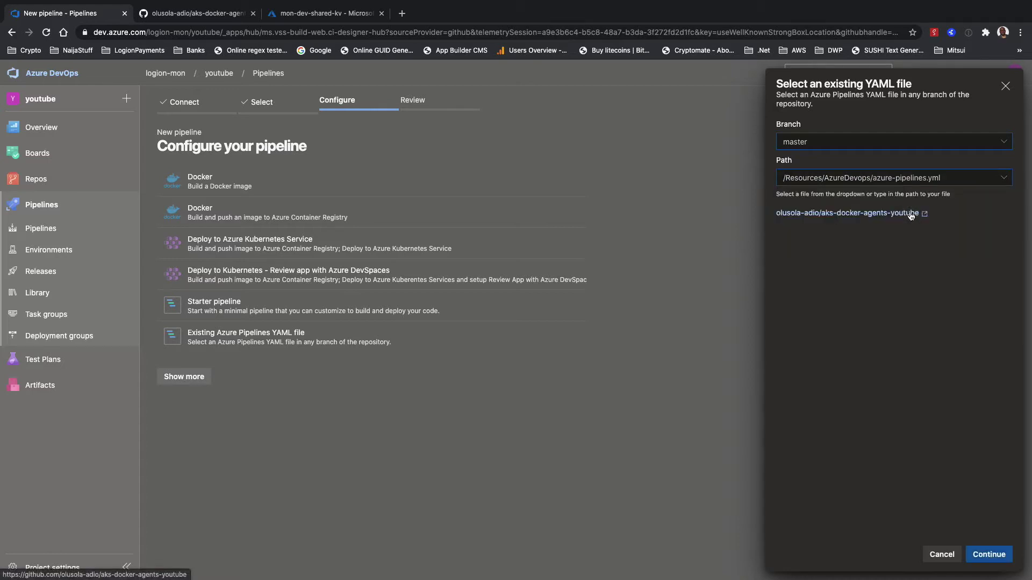
left_click(989, 554)
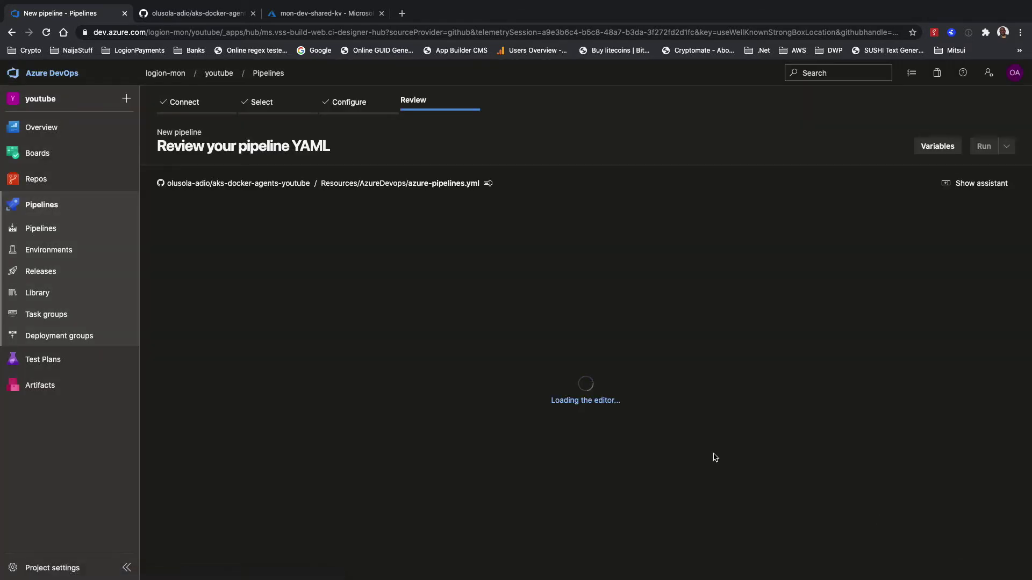
scroll(520, 412, "down", 4)
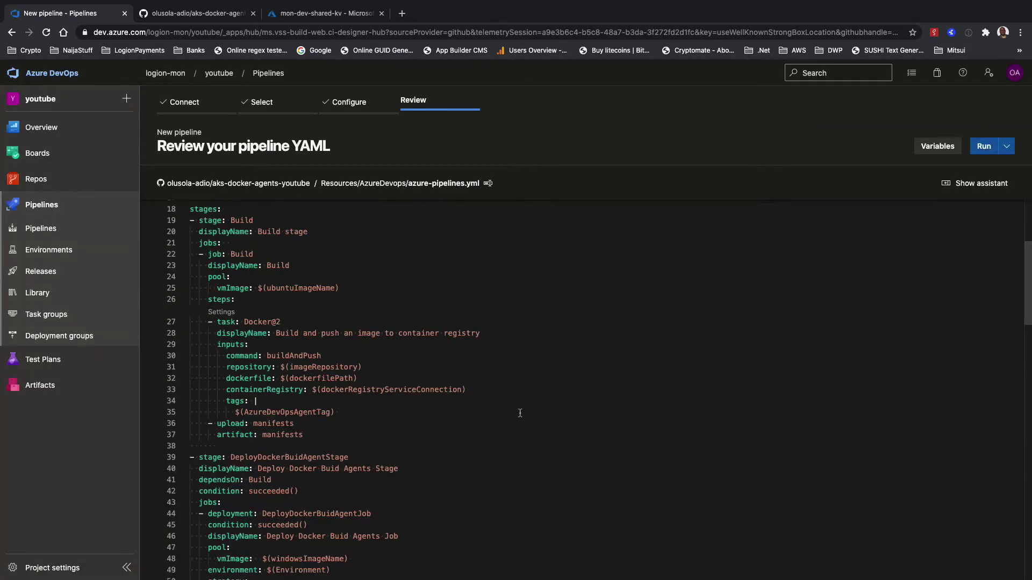
Read through the pipeline YAML, from the Build stage and Docker agent deployment tasks to the timer delay and bash jobs
scroll(520, 413, "down", 2)
scroll(521, 412, "down", 1)
scroll(520, 412, "up", 3)
scroll(307, 421, "down", 5)
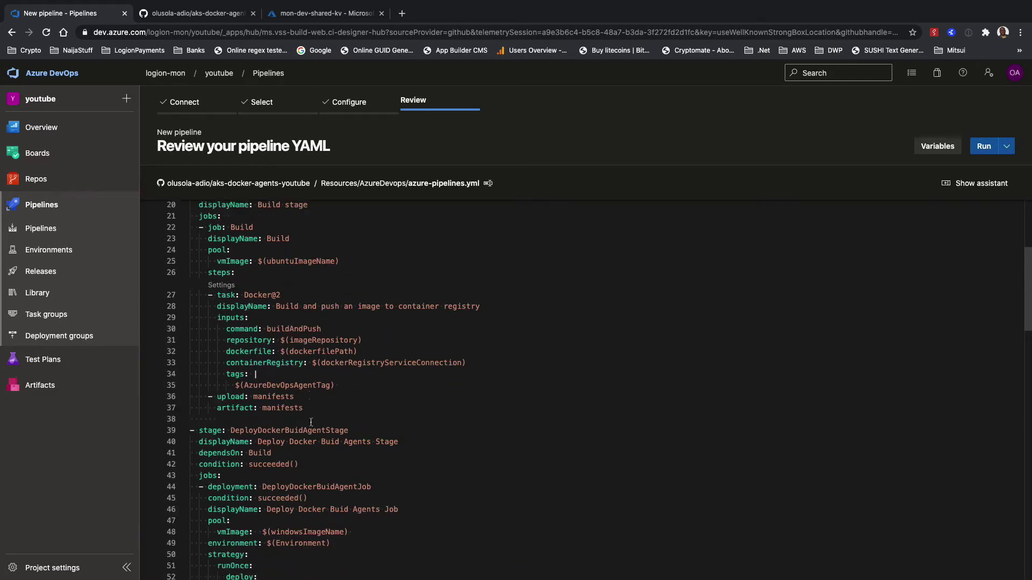
scroll(310, 425, "down", 2)
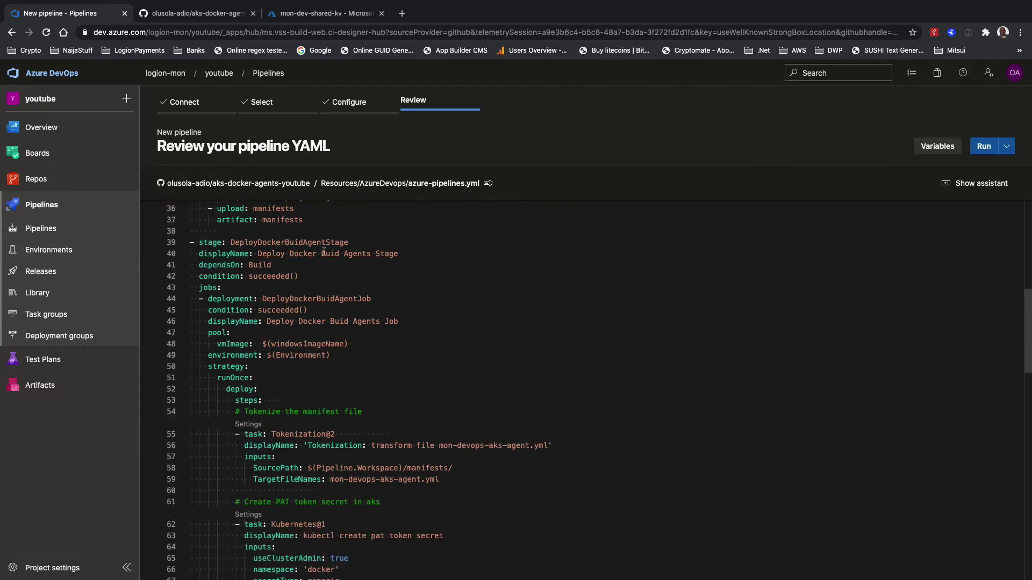
scroll(379, 346, "down", 2)
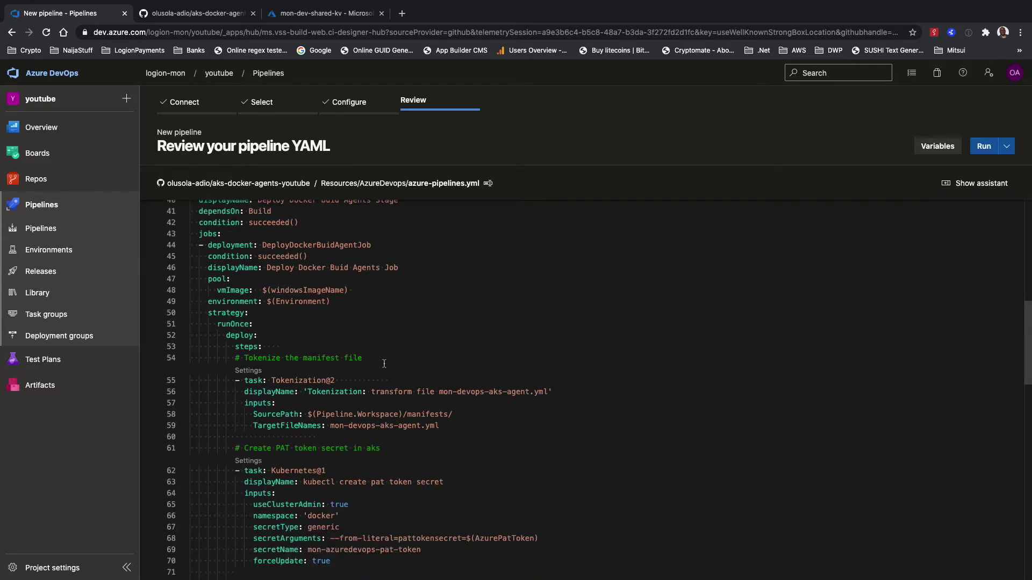
scroll(384, 364, "down", 2)
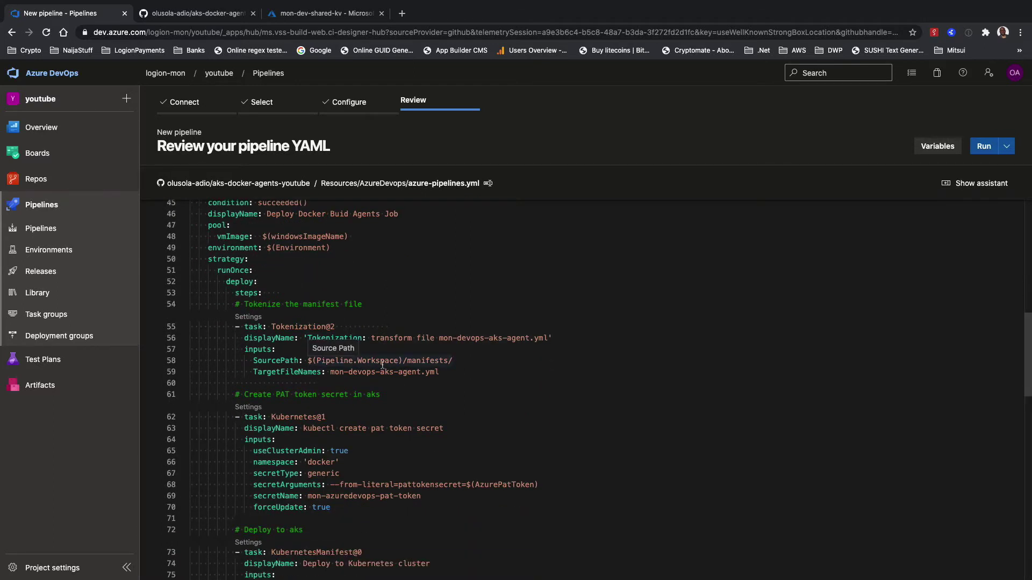
scroll(248, 317, "down", 2)
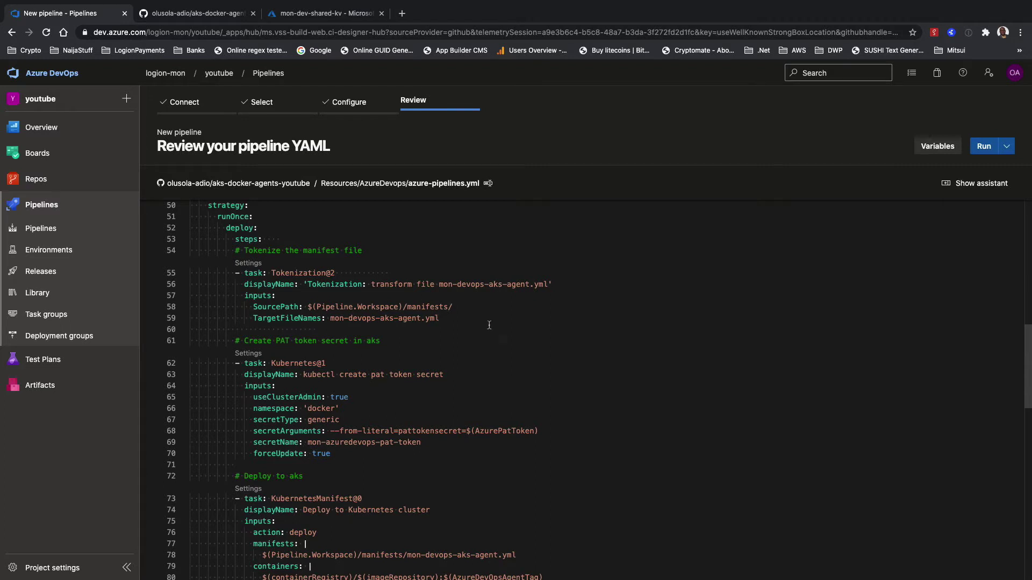
scroll(489, 327, "down", 3)
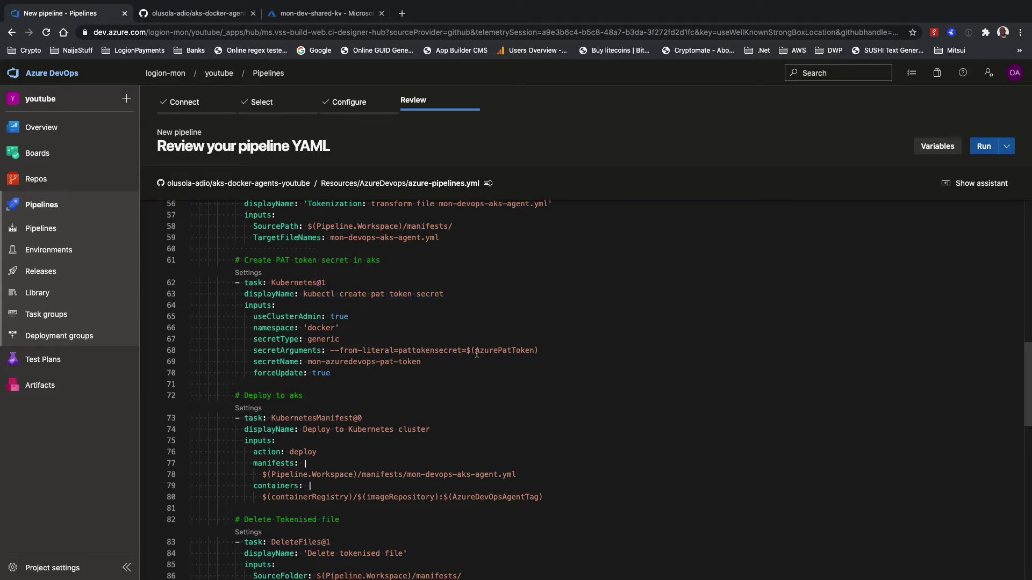
scroll(493, 353, "up", 10)
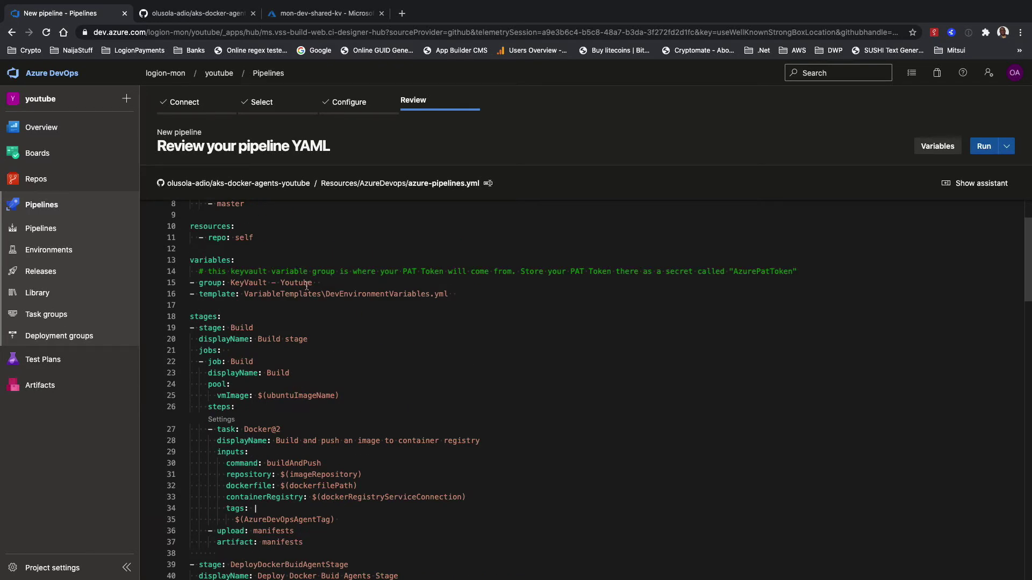
scroll(368, 367, "down", 12)
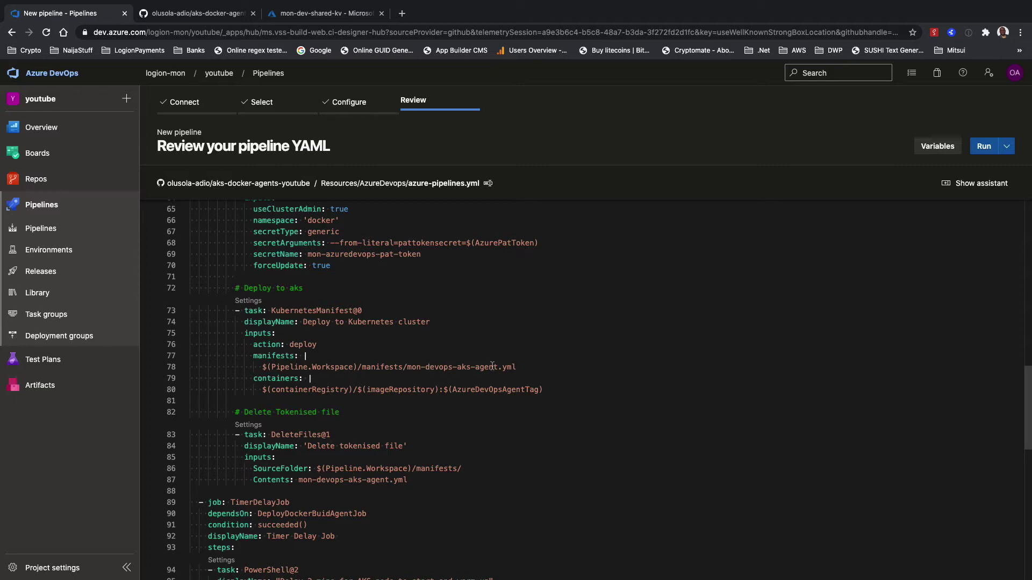
scroll(411, 364, "down", 2)
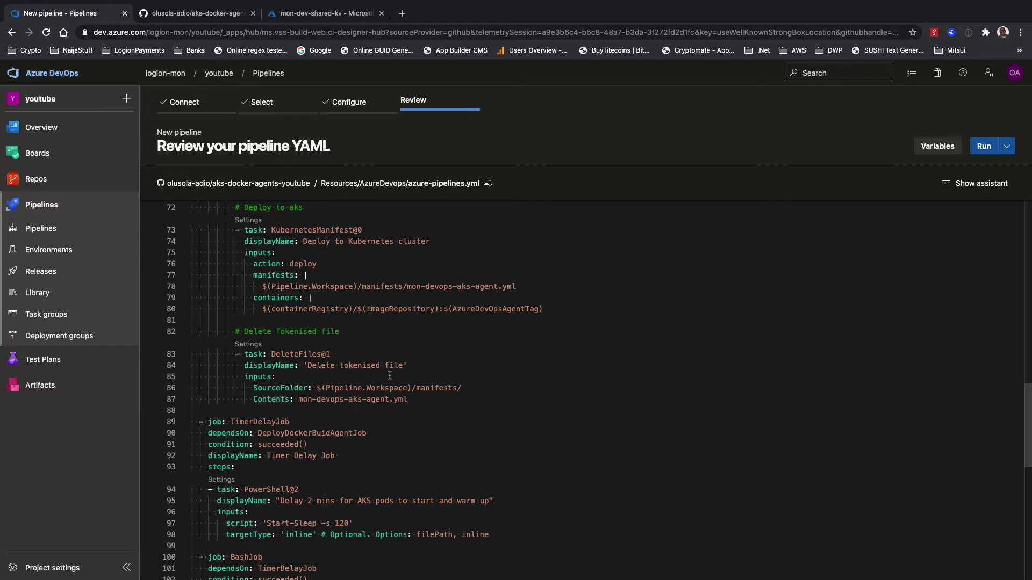
scroll(384, 375, "down", 5)
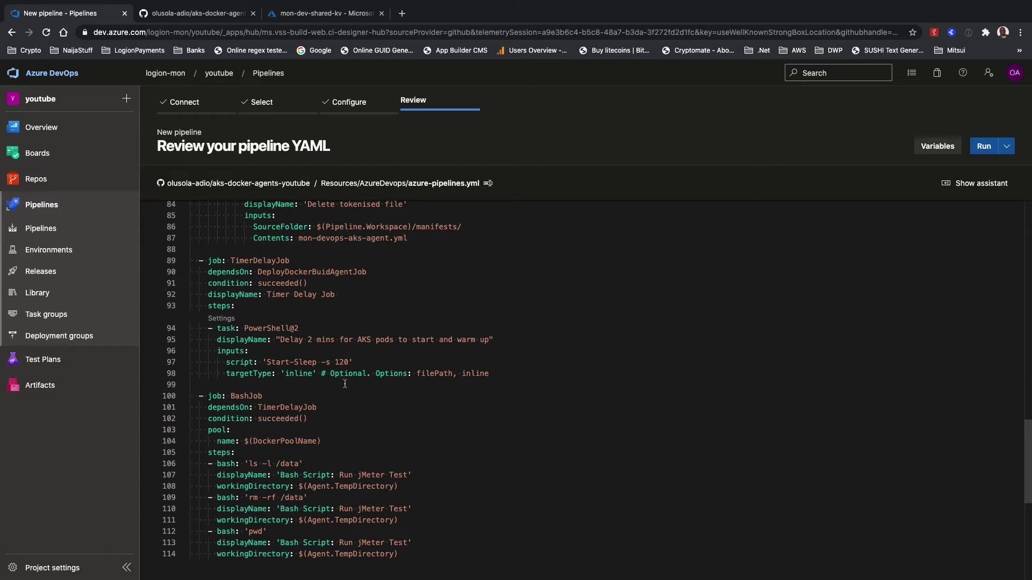
scroll(341, 381, "down", 2)
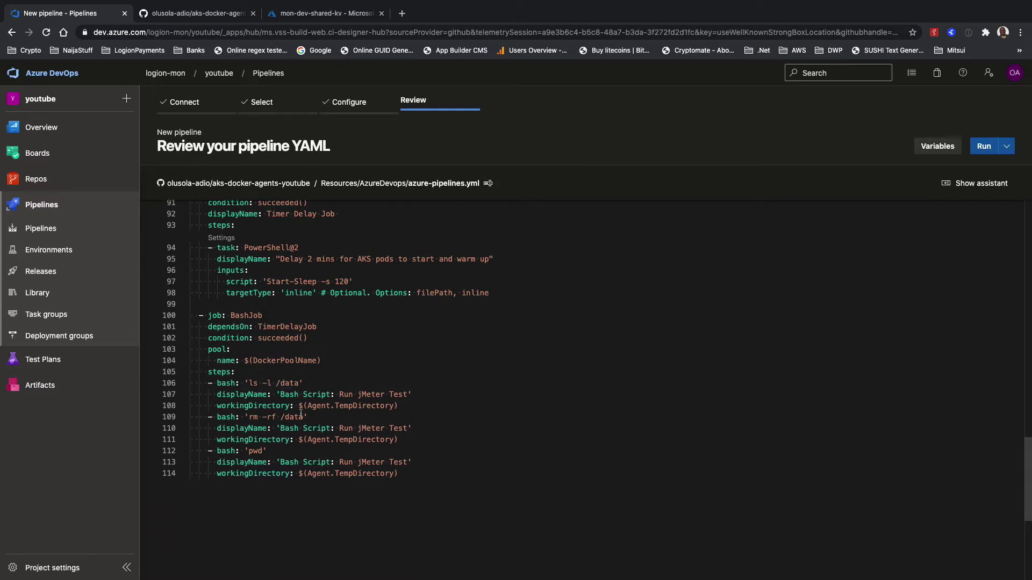
scroll(307, 393, "up", 1)
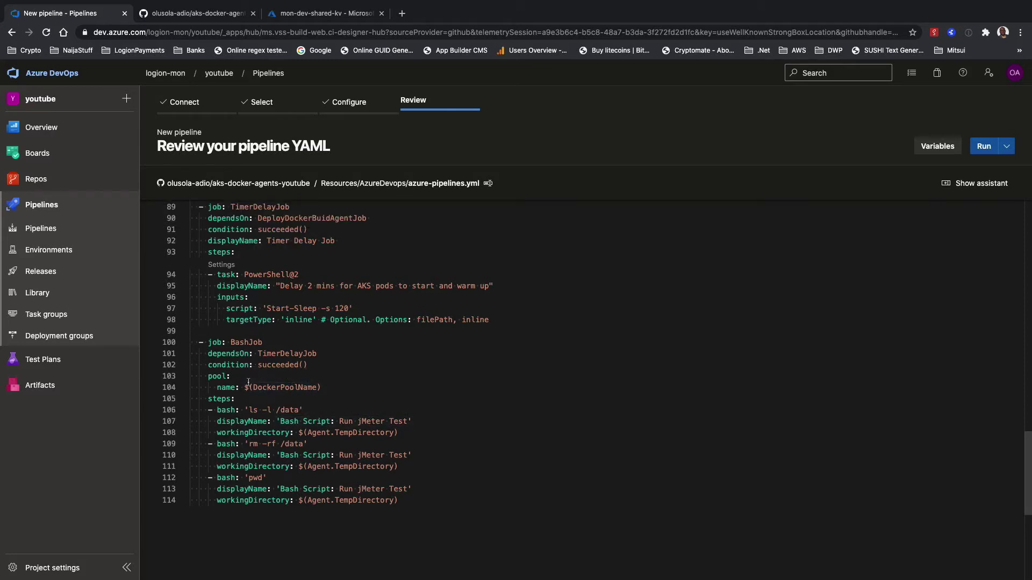
Select the DockerPoolName variable in BashJob's pool and switch to DevEnvironmentVariables.yml in the Microsoft Remote Desktop session
double_click(283, 387)
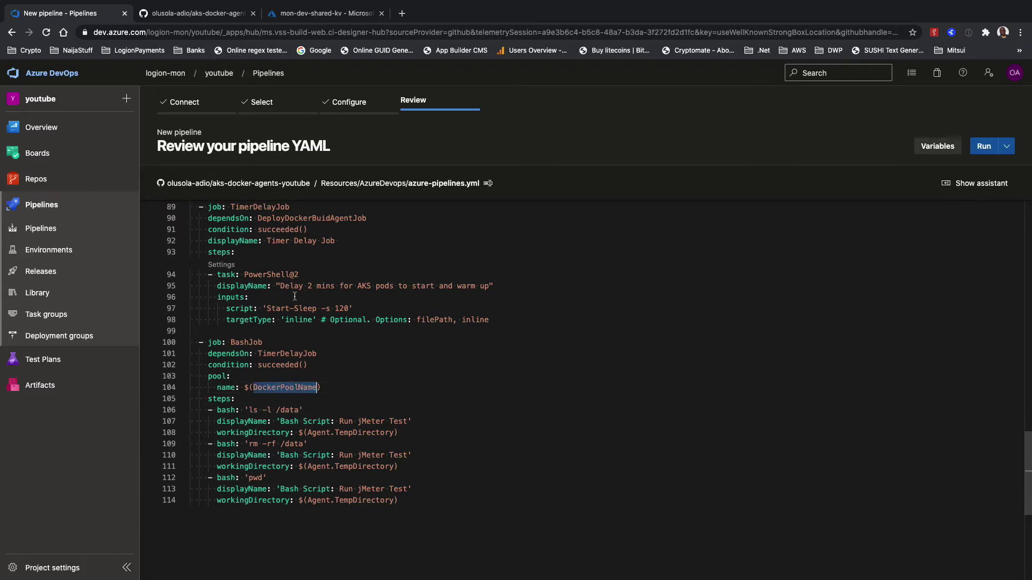
key("ctrl+Up")
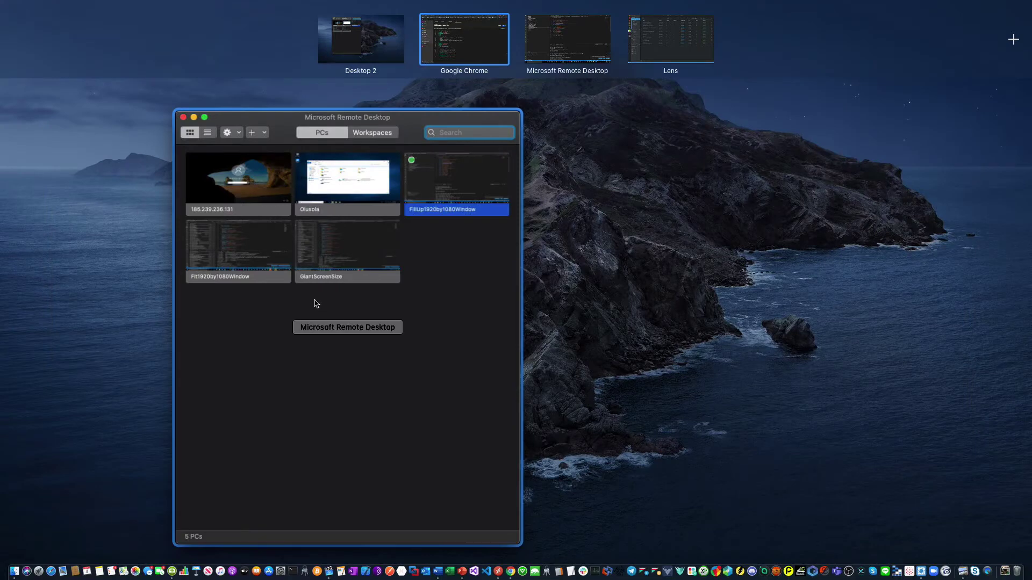
left_click(563, 41)
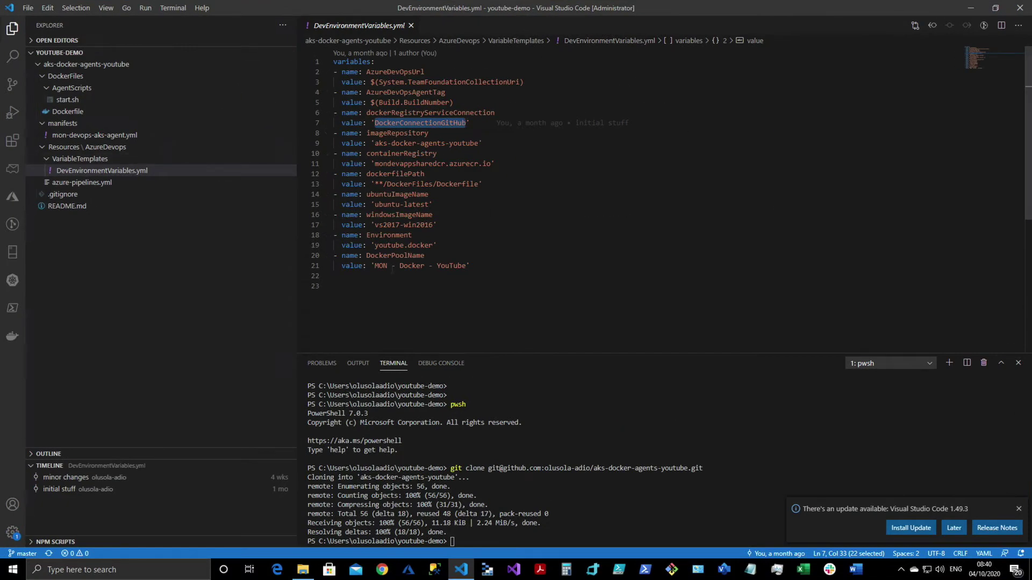
left_click(378, 265)
key("BackSpace")
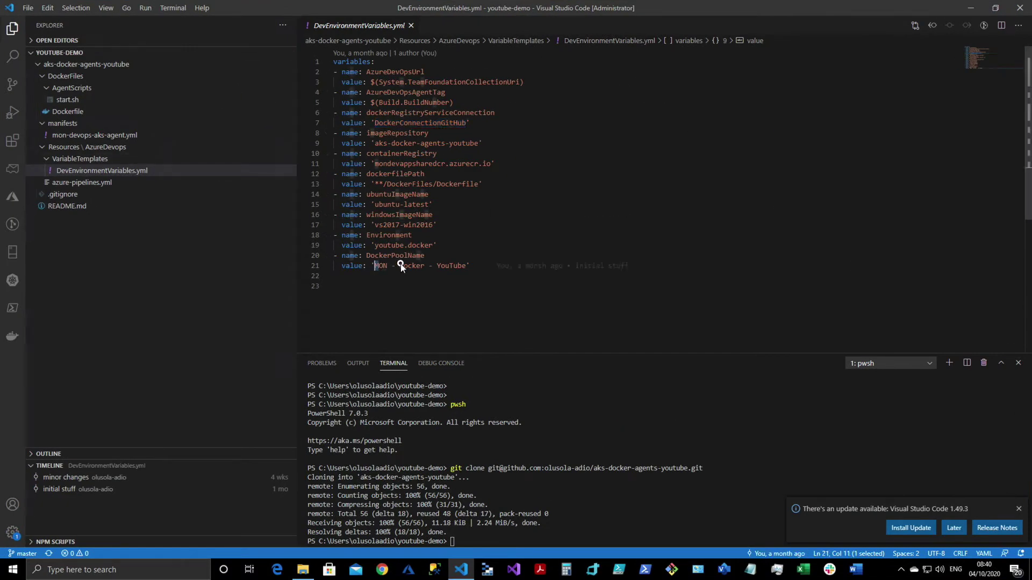
left_click_drag(420, 265, 424, 266)
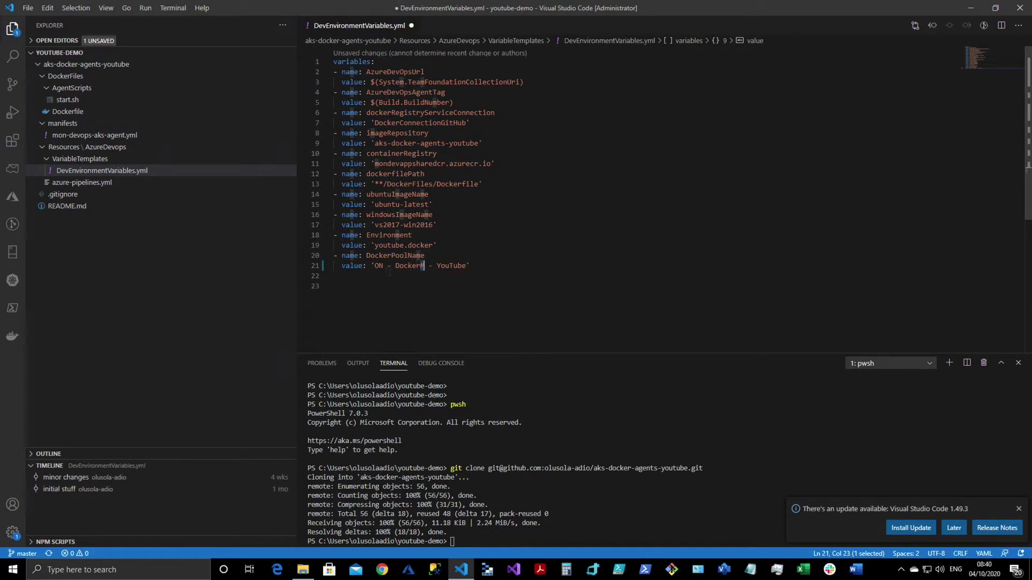
key("ctrl+z")
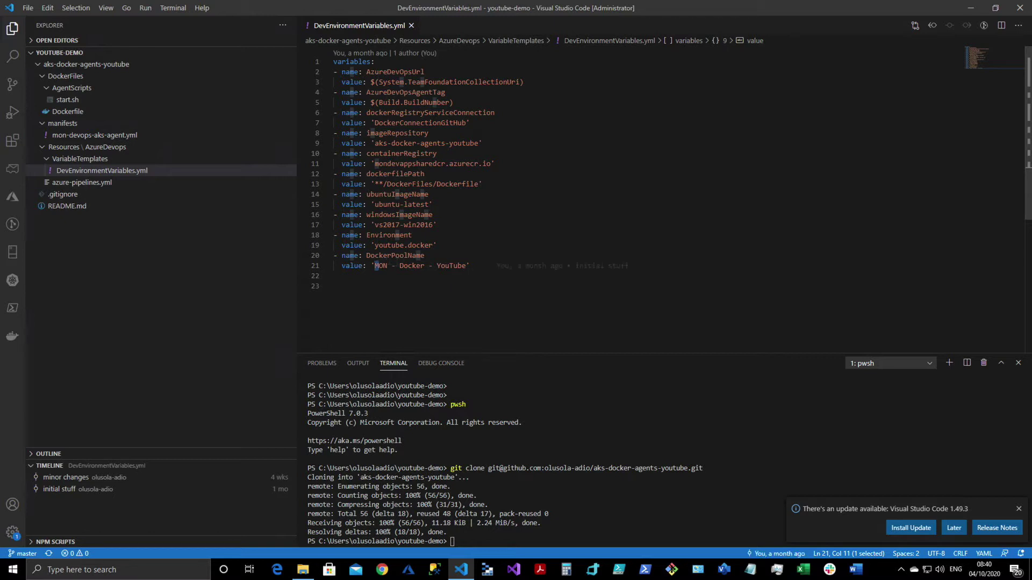
Copy the DockerPoolName value "MON - Docker - YouTube" from DevEnvironmentVariables.yml and switch back to Google Chrome
left_click(378, 265)
left_click_drag(374, 266, 466, 267)
key("super+c")
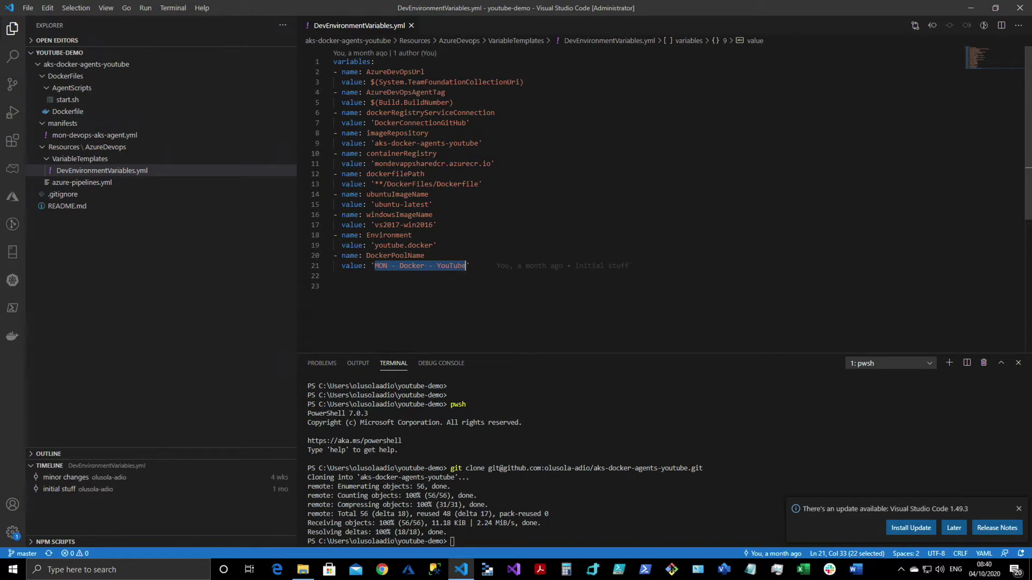
key("ctrl+Up")
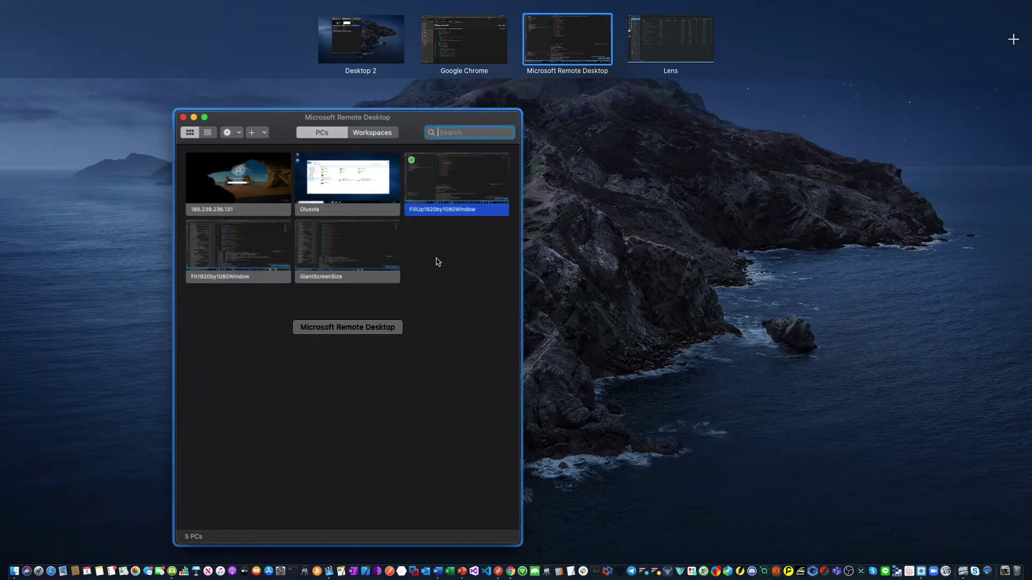
left_click(463, 60)
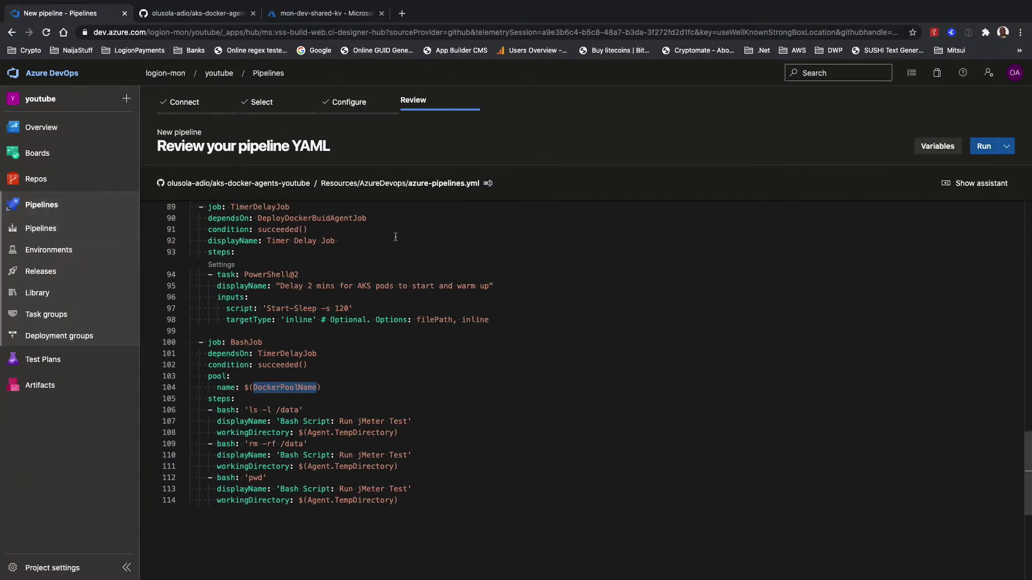
Run the pipeline and permit its Build stage to use the Visual Studio Enterprise service connection
left_click(983, 147)
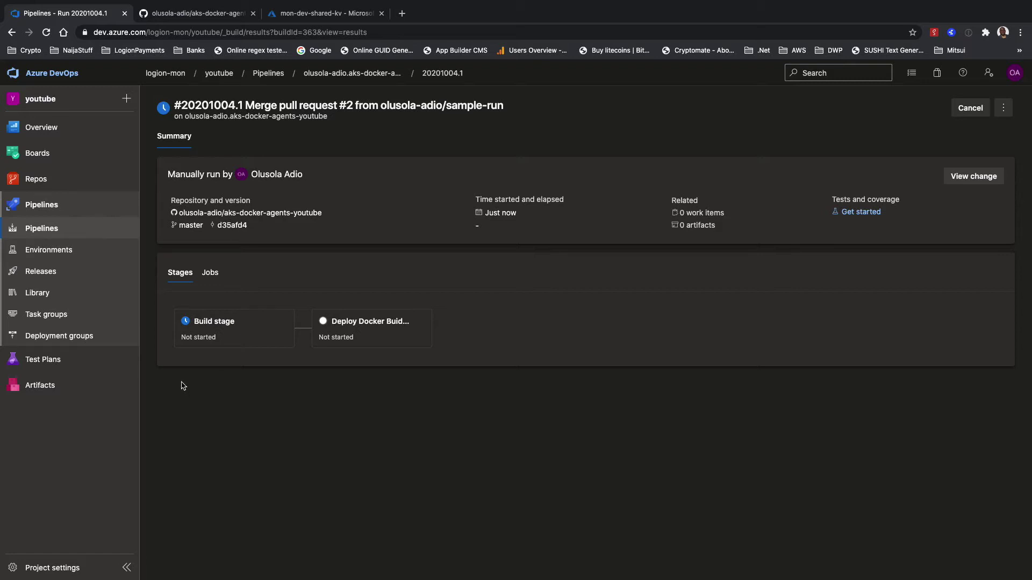
left_click(215, 326)
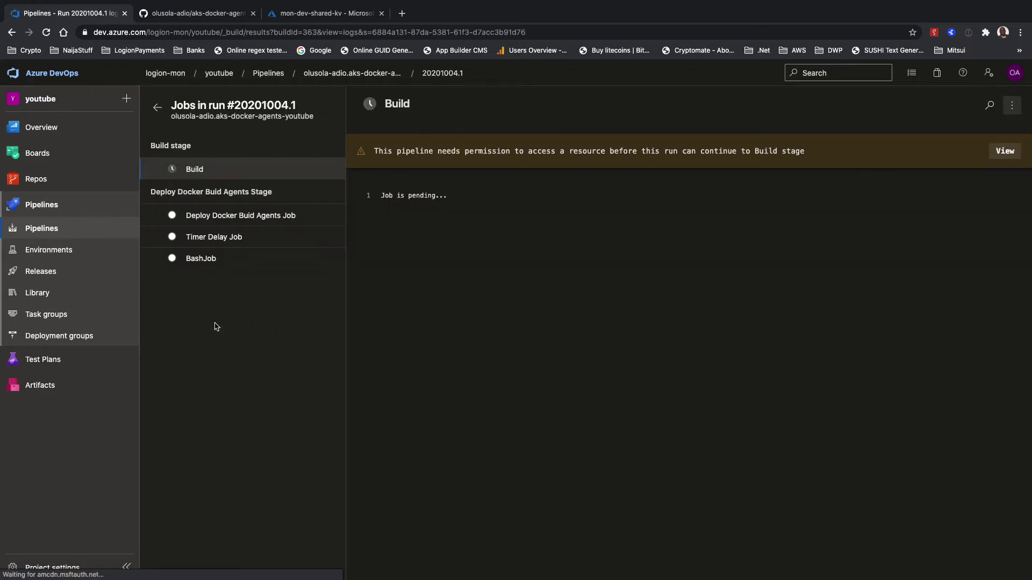
left_click(1000, 151)
left_click(987, 129)
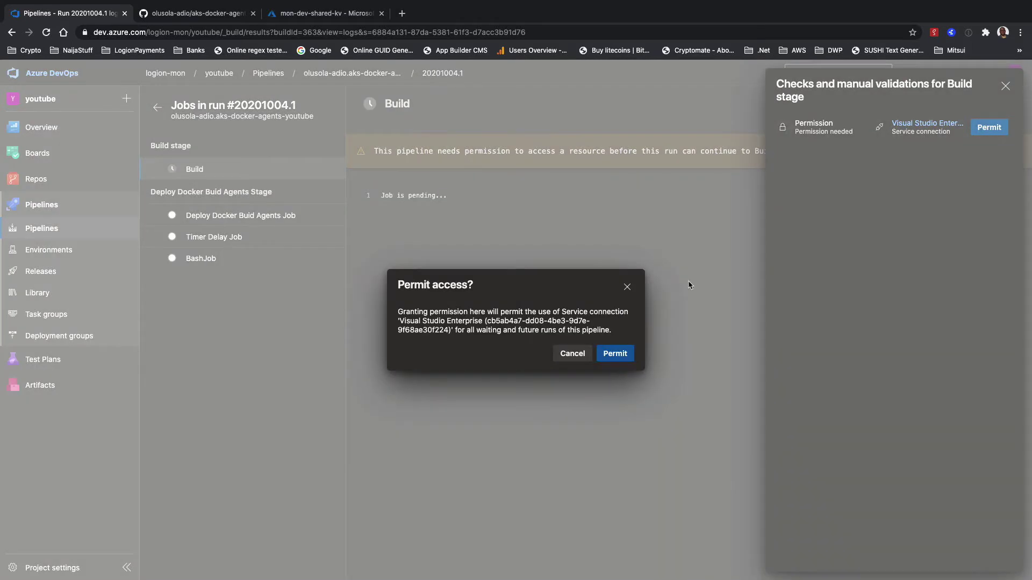
left_click(605, 357)
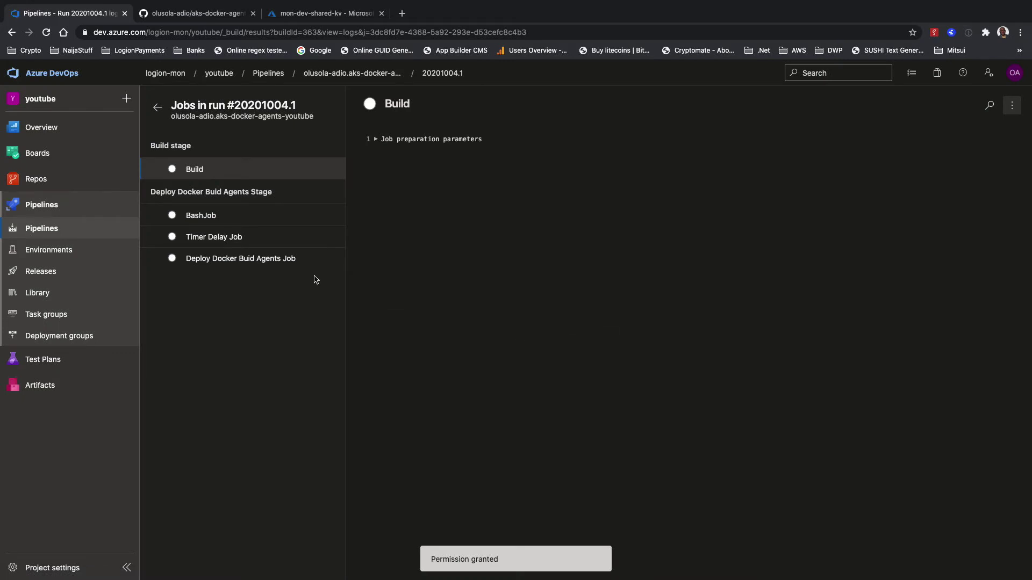
double_click(189, 171)
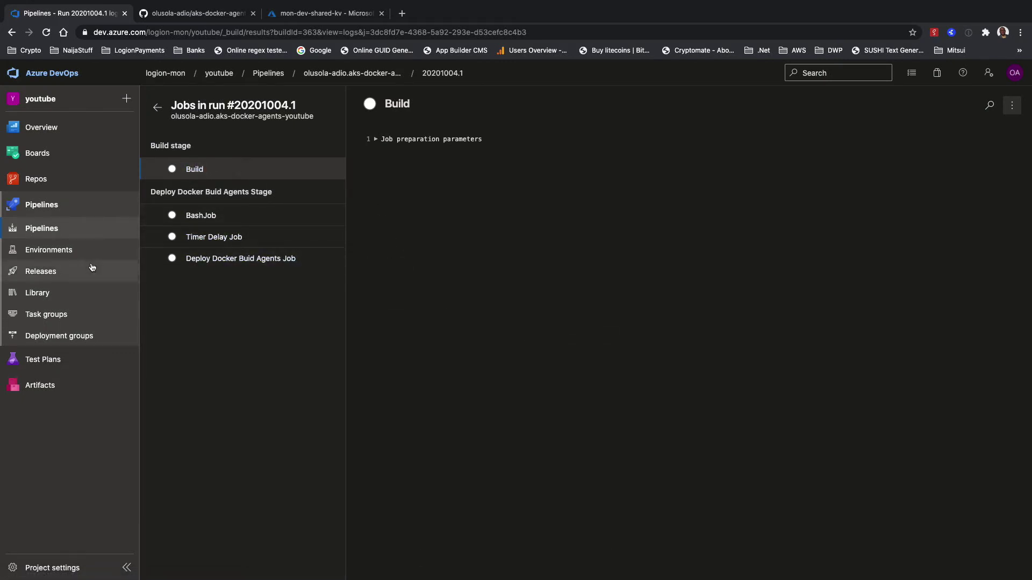
Create a new self-hosted agent pool named "MON - Docker - YouTube" in the project settings, with access granted to all pipelines
left_click(52, 568)
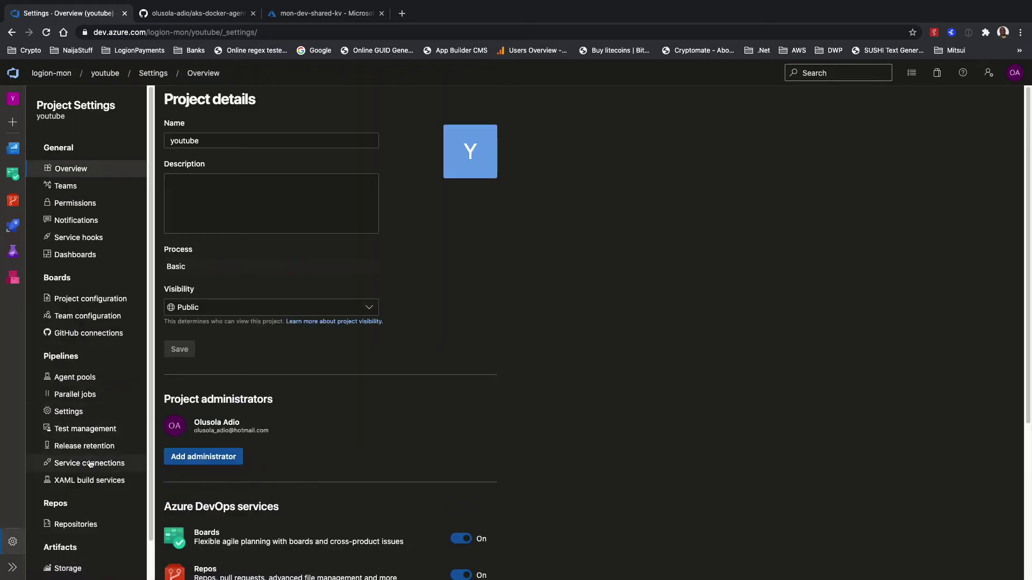
left_click(84, 377)
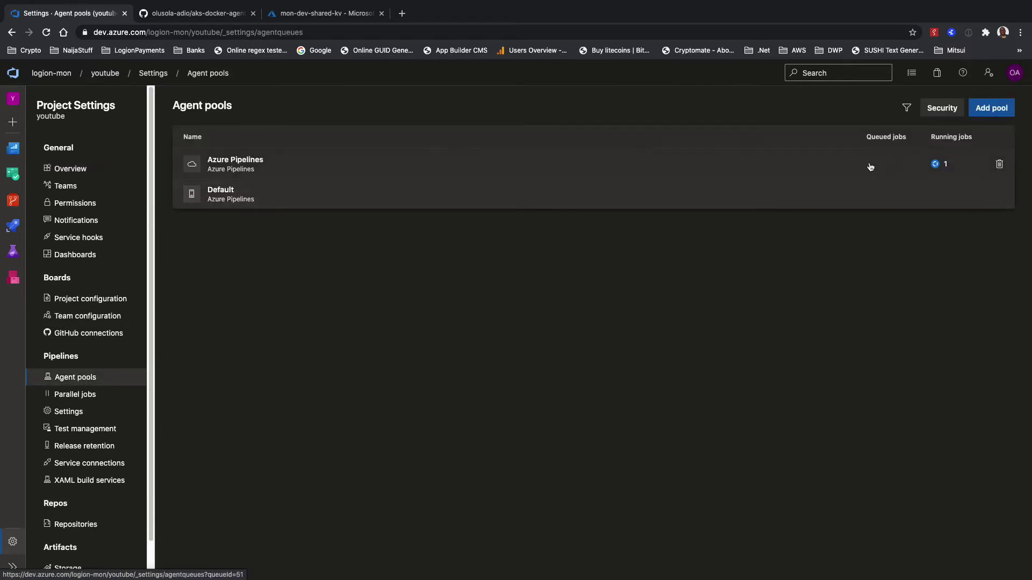
left_click(993, 108)
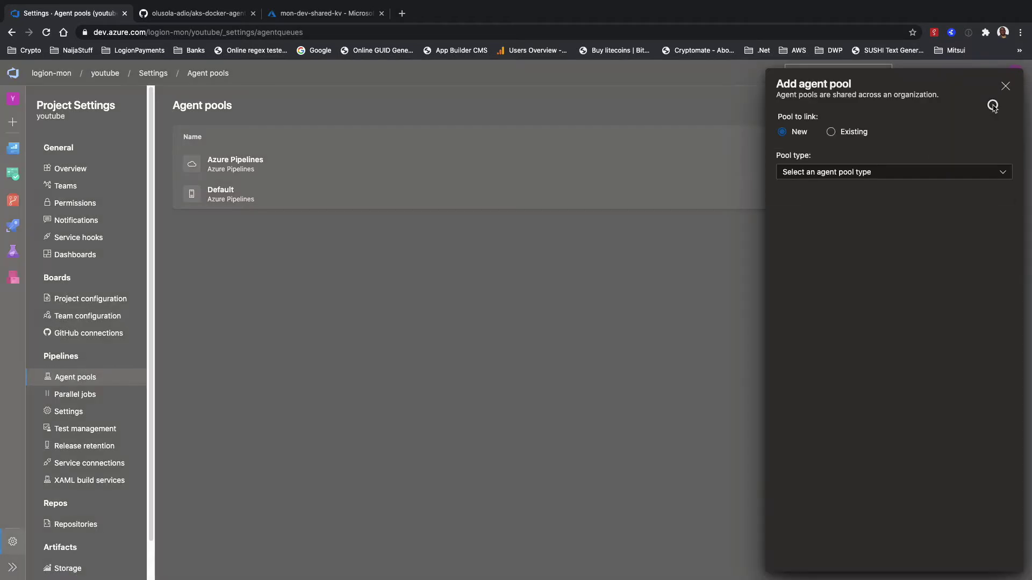
left_click(843, 173)
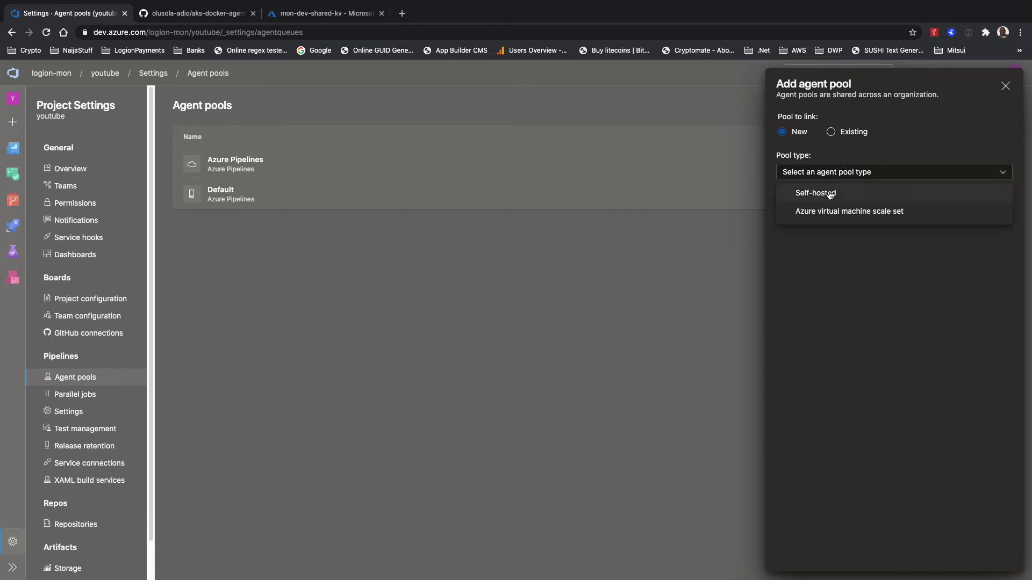
left_click(822, 193)
left_click(816, 216)
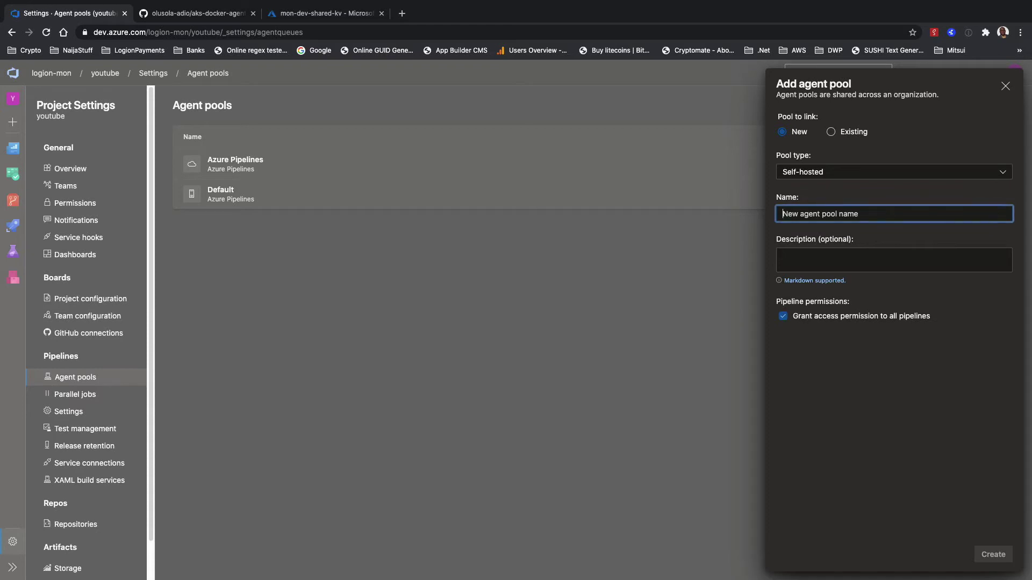
key("super+v")
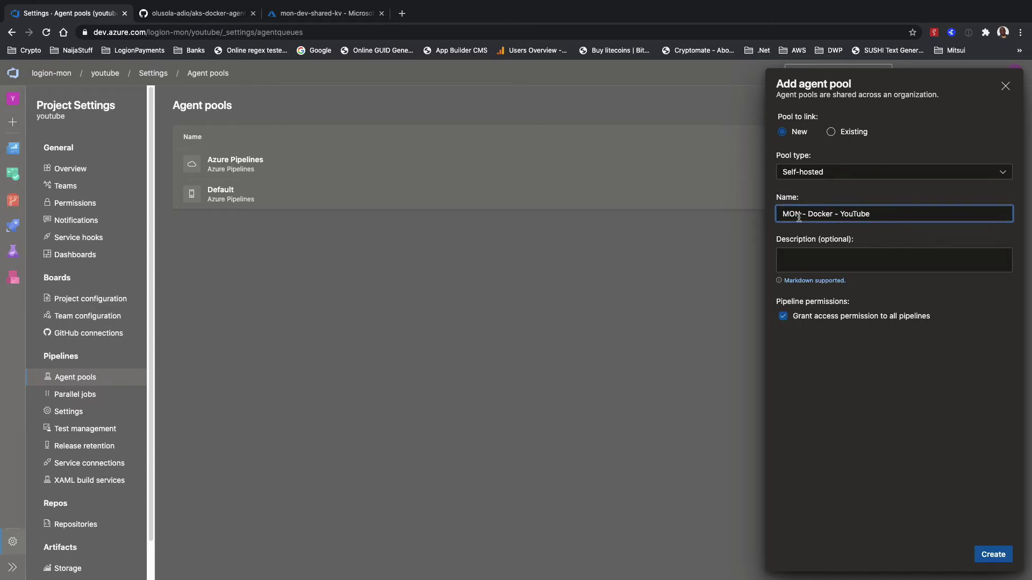
left_click(779, 215)
left_click(990, 555)
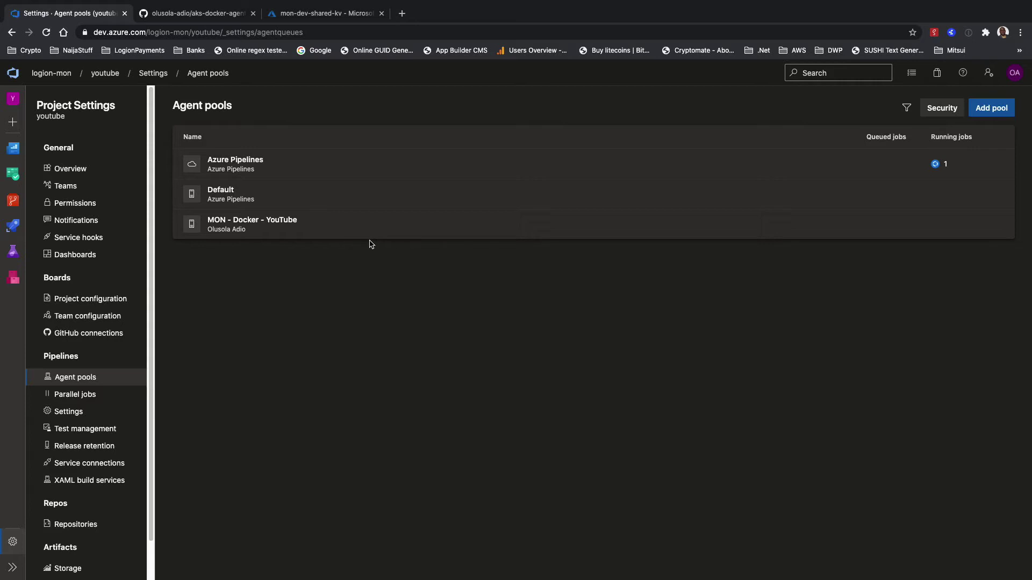
Open the summary of running pipeline run 20201004.1 from the jobs of the Azure Pipelines agent pool
left_click(281, 167)
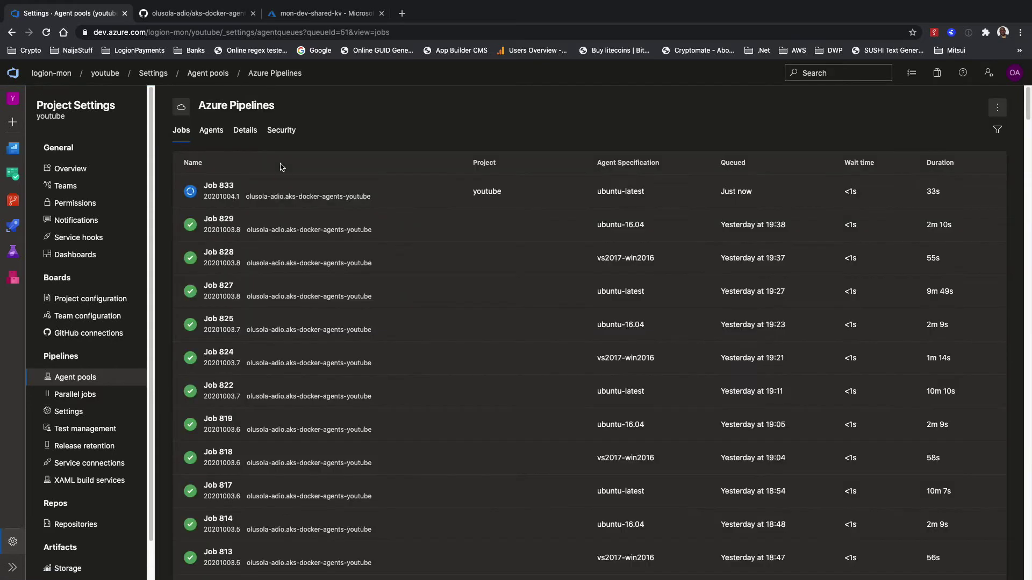
left_click(379, 196)
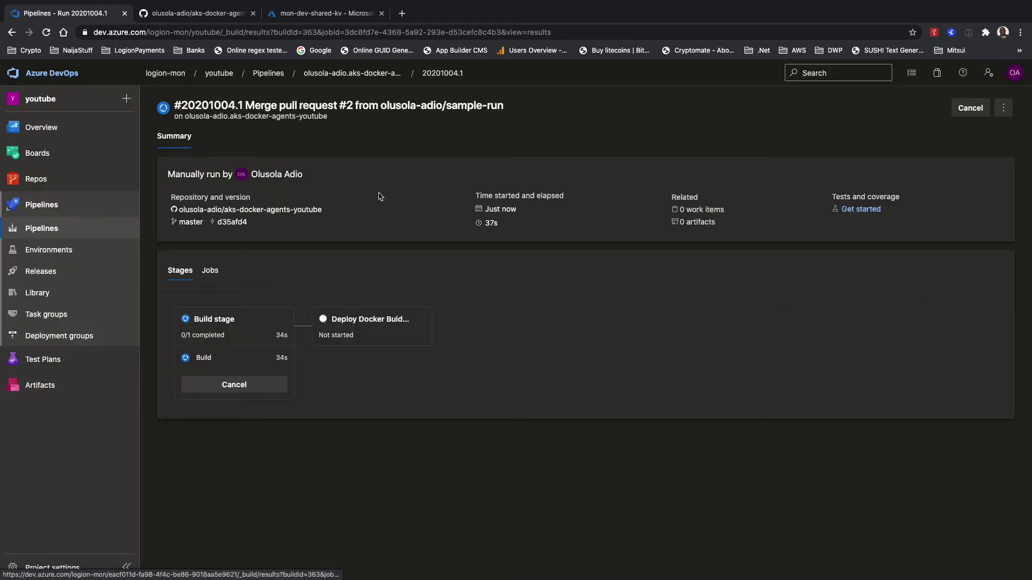
Open the Build job's live log, and open the manifest mon-devops-aks-agent.yml in Visual Studio Code on Microsoft Remote Desktop
left_click(203, 357)
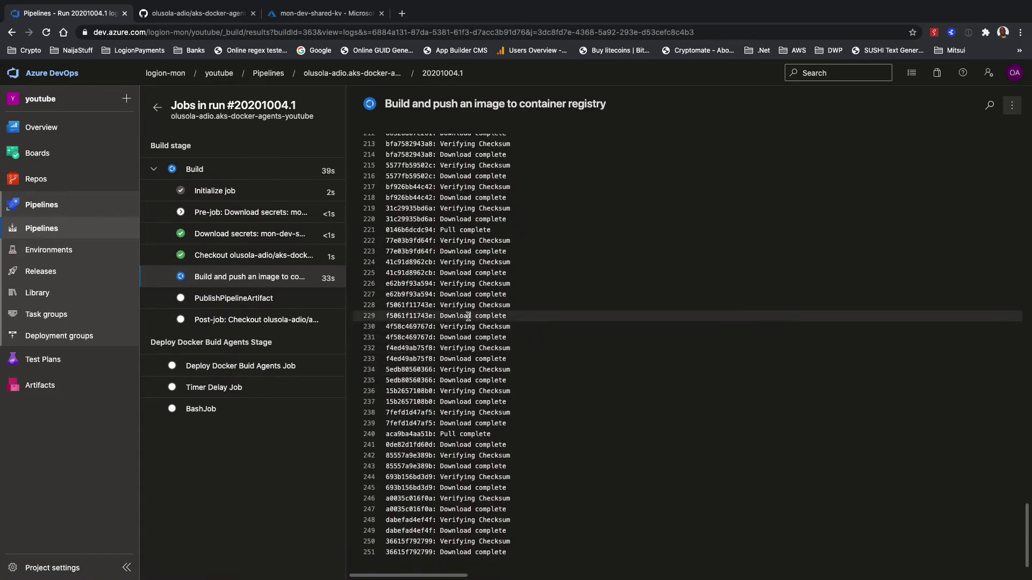
key("ctrl+Up")
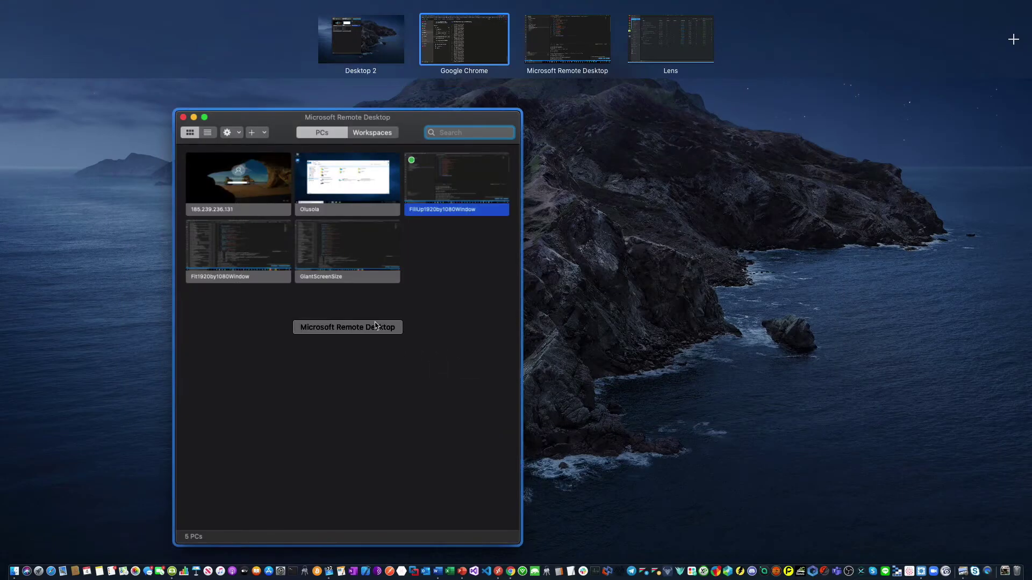
left_click(540, 41)
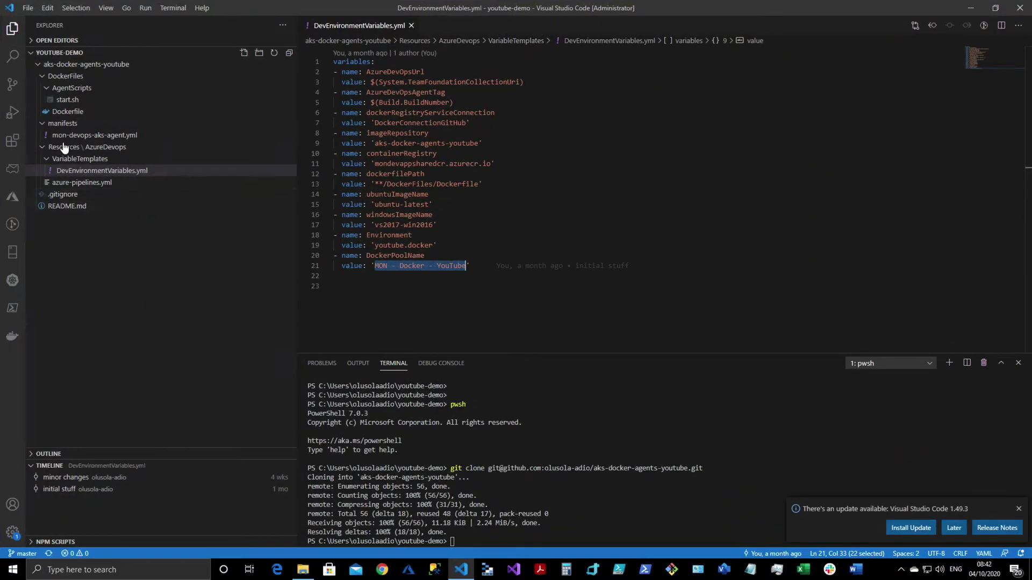
left_click(113, 137)
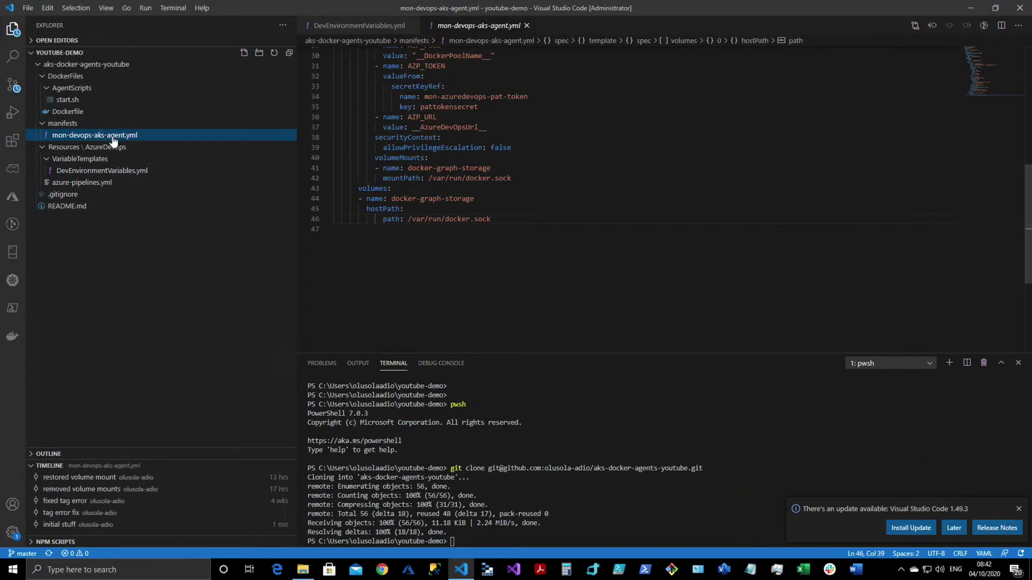
scroll(543, 182, "up", 5)
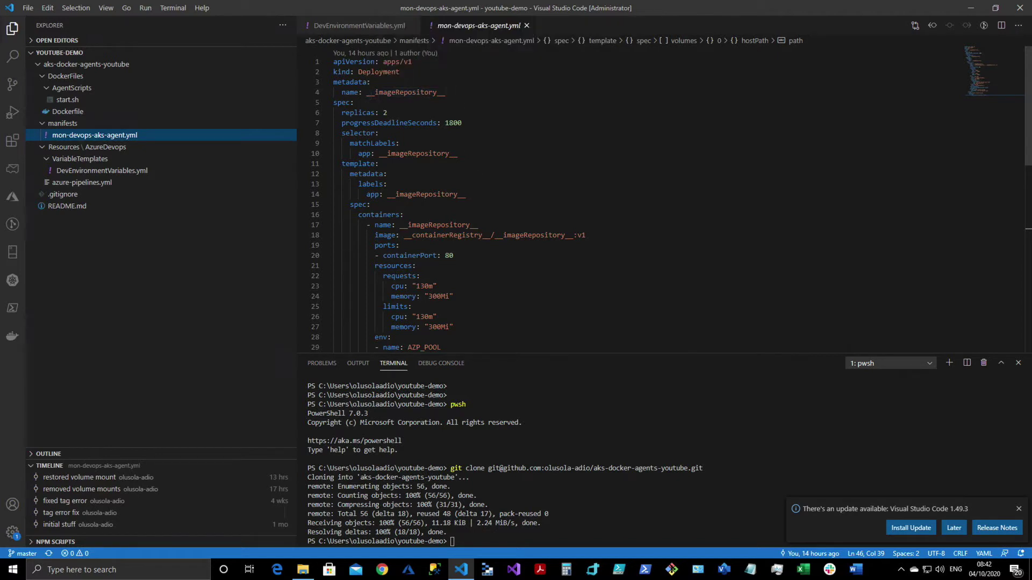
Compare the __imageRepository__ placeholders in mon-devops-aks-agent.yml with the imageRepository variable in DevEnvironmentVariables.yml
mouse_move(387, 92)
left_click(88, 171)
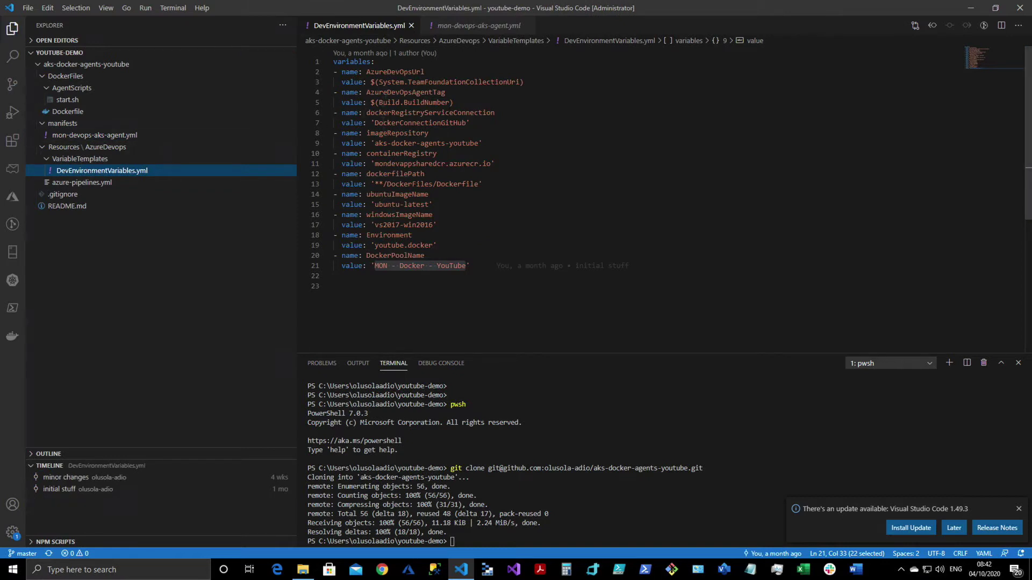
double_click(384, 133)
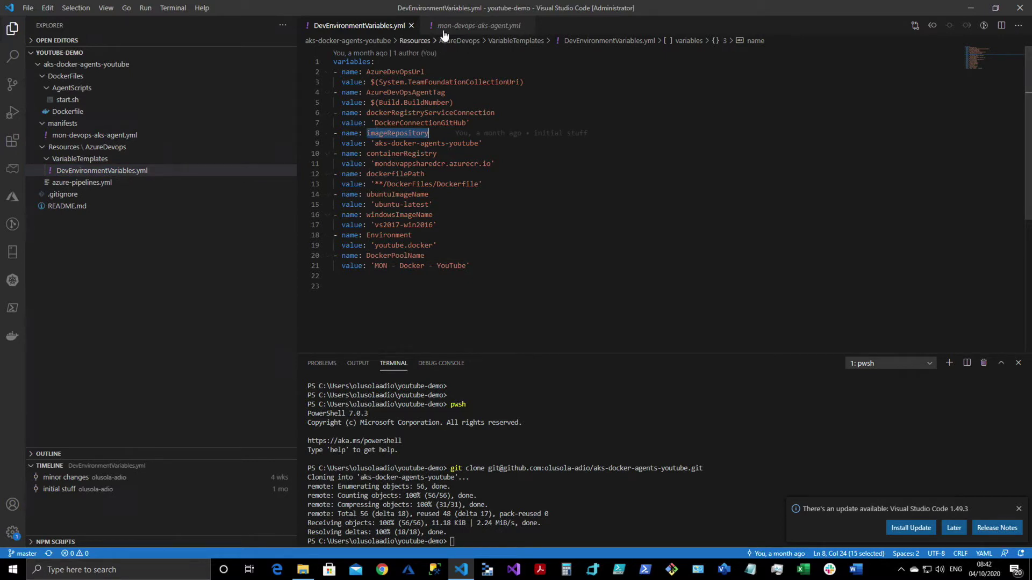
left_click(463, 26)
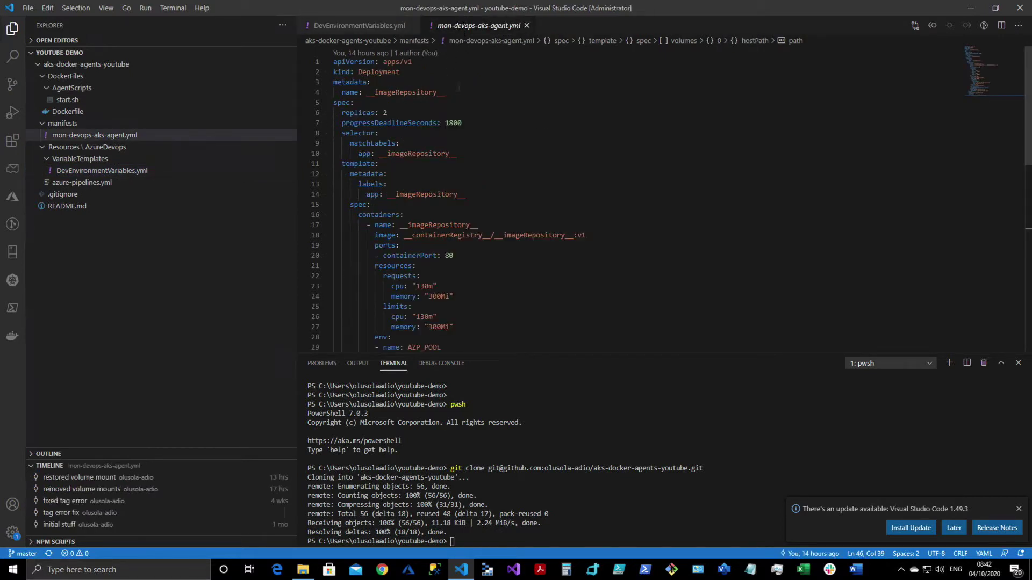
left_click(385, 26)
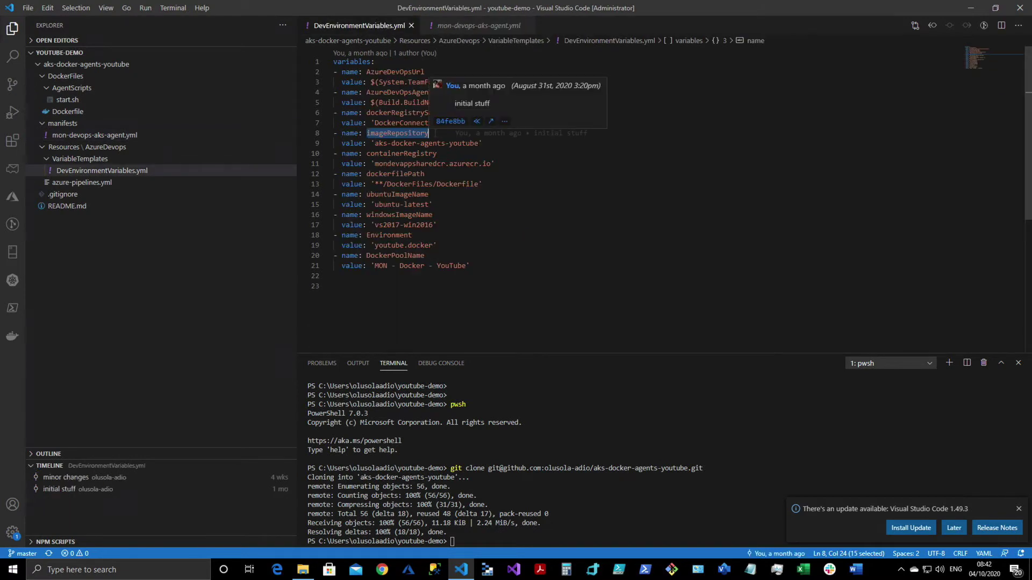
left_click(473, 26)
Compare the __containerRegistry__ placeholder in the manifest's image line with the containerRegistry variable in DevEnvironmentVariables.yml
scroll(497, 199, "down", 1)
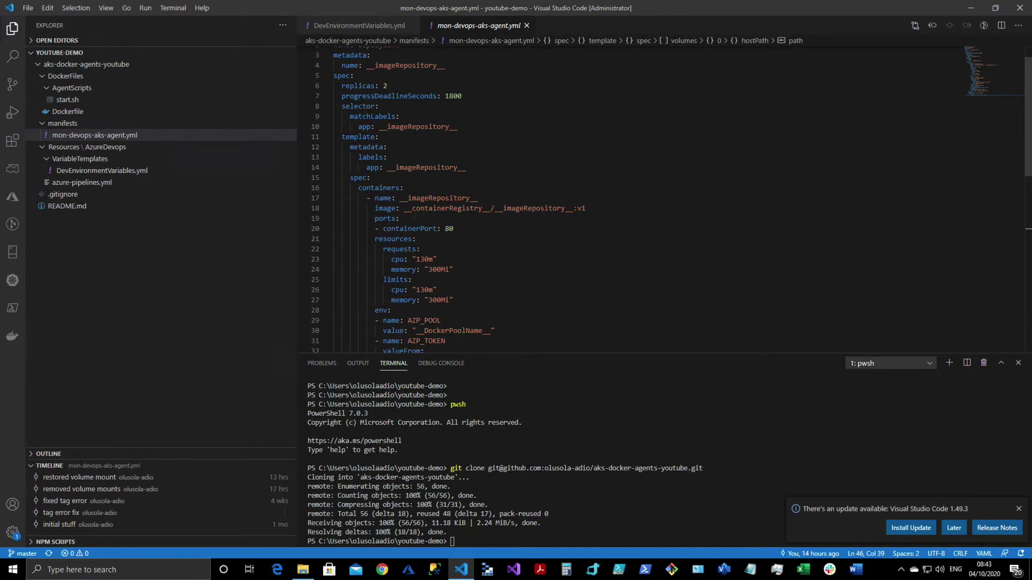
left_click_drag(402, 209, 490, 208)
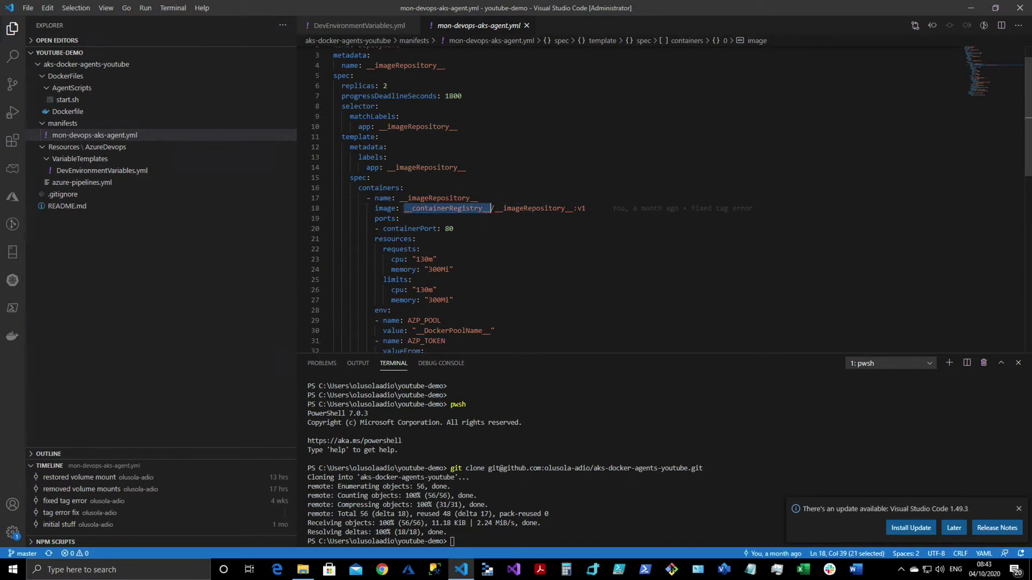
left_click(385, 25)
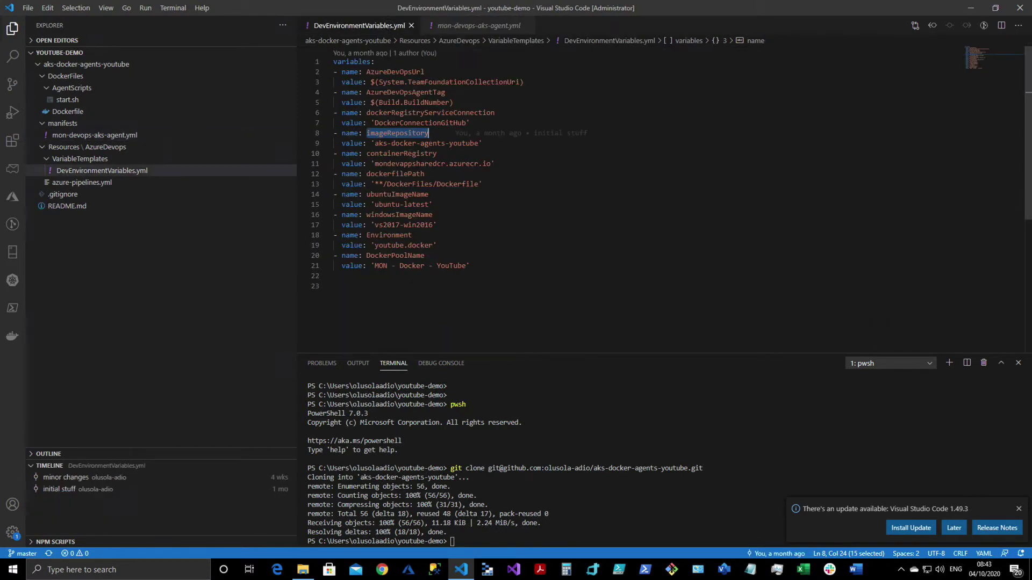
left_click(407, 153)
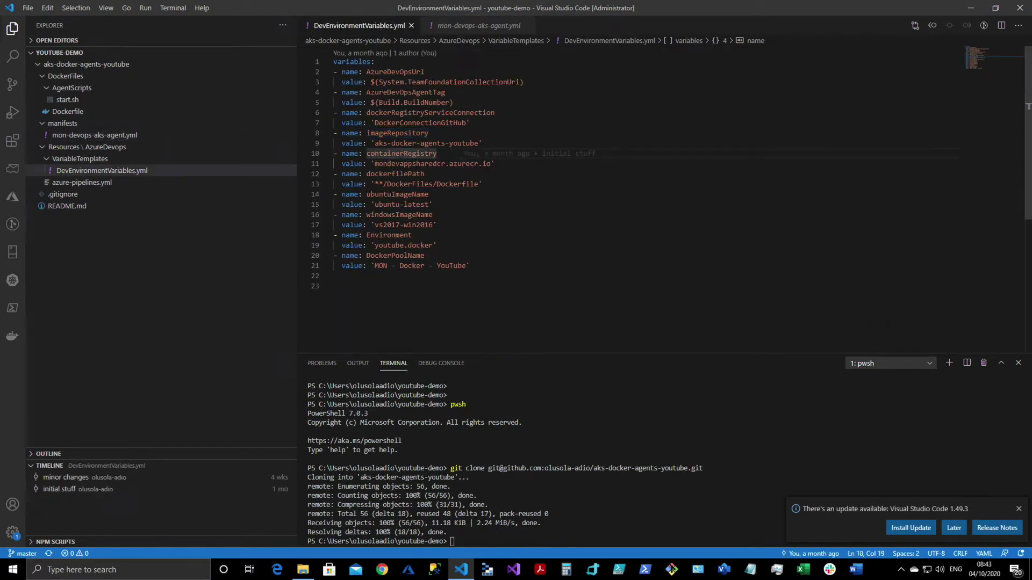
left_click(455, 26)
Check the manifest's AZP_POOL, AZP_TOKEN and AZP_URL environment entries against the variables in DevEnvironmentVariables.yml
scroll(492, 218, "down", 4)
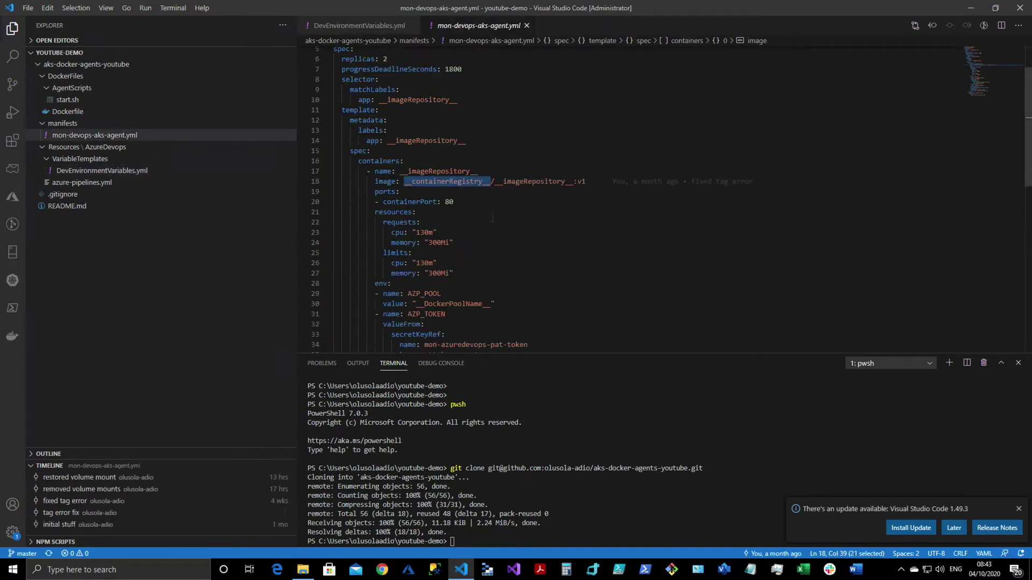
scroll(492, 218, "down", 1)
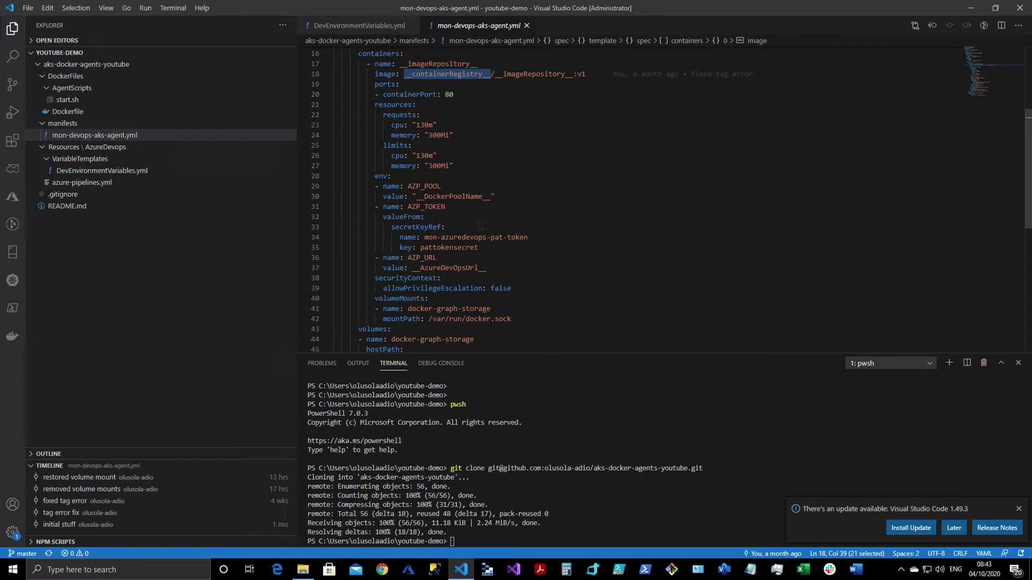
scroll(476, 228, "down", 2)
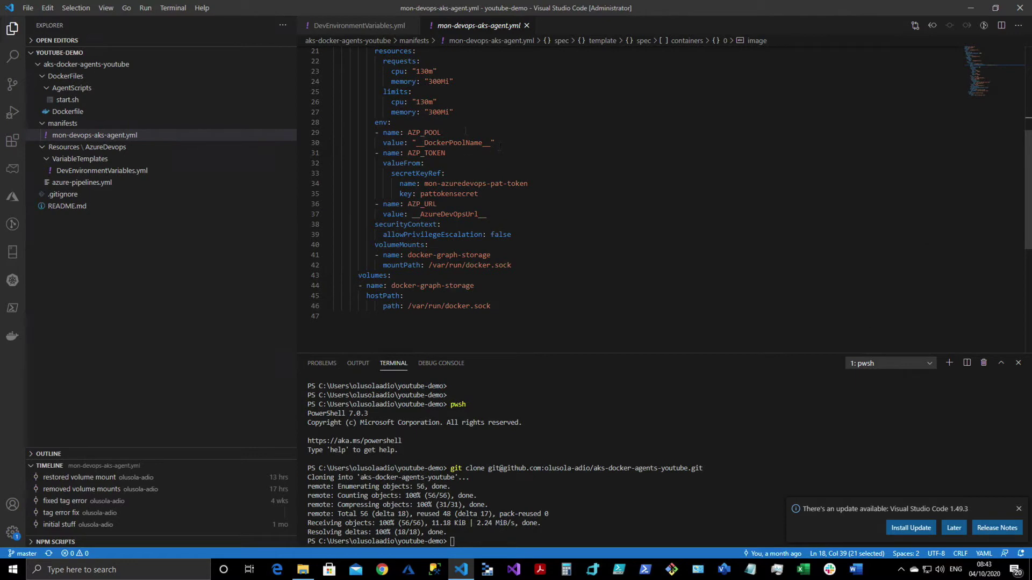
left_click(363, 26)
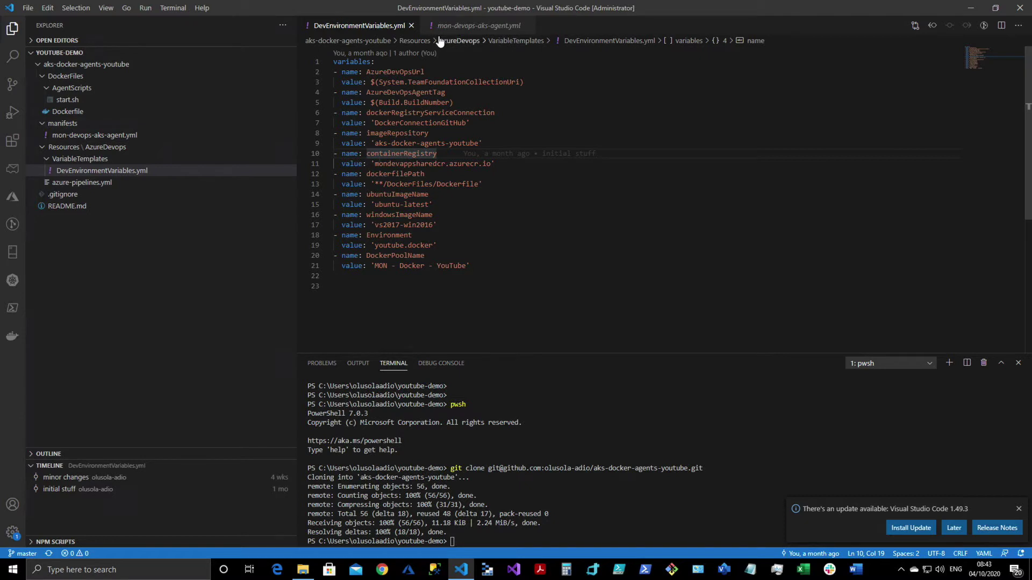
left_click(453, 26)
Review the resource requests and limits, environment and volume settings in mon-devops-aks-agent.yml, and switch back to Google Chrome
scroll(537, 199, "up", 4)
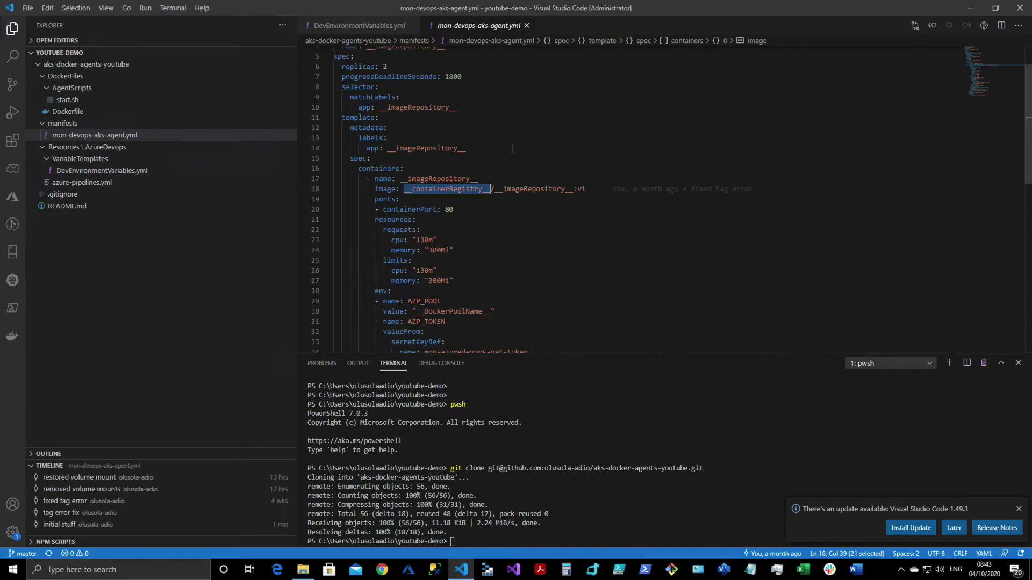
scroll(452, 179, "down", 1)
left_click(451, 177)
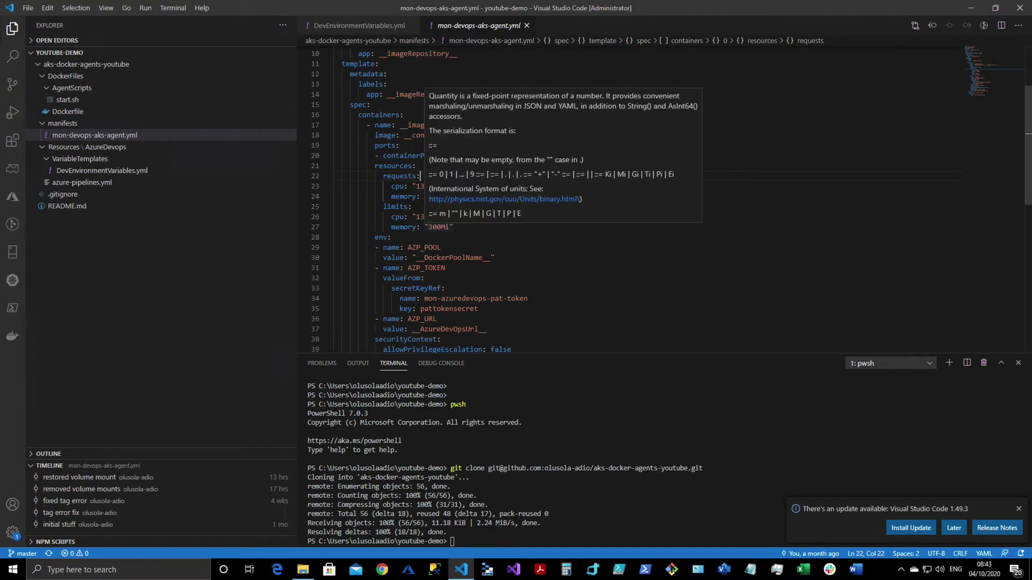
scroll(441, 211, "down", 3)
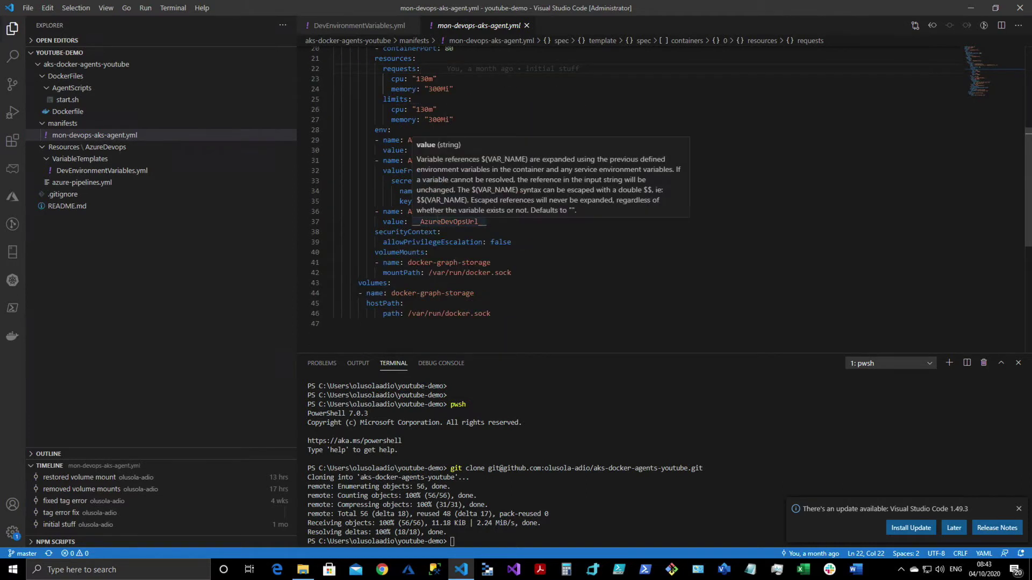
scroll(441, 211, "up", 6)
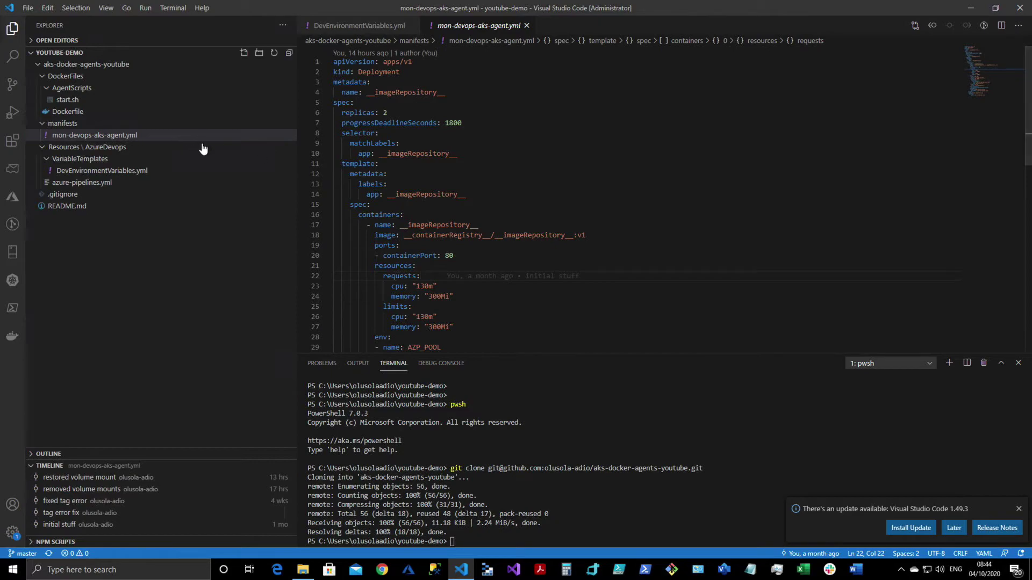
key("ctrl+Up")
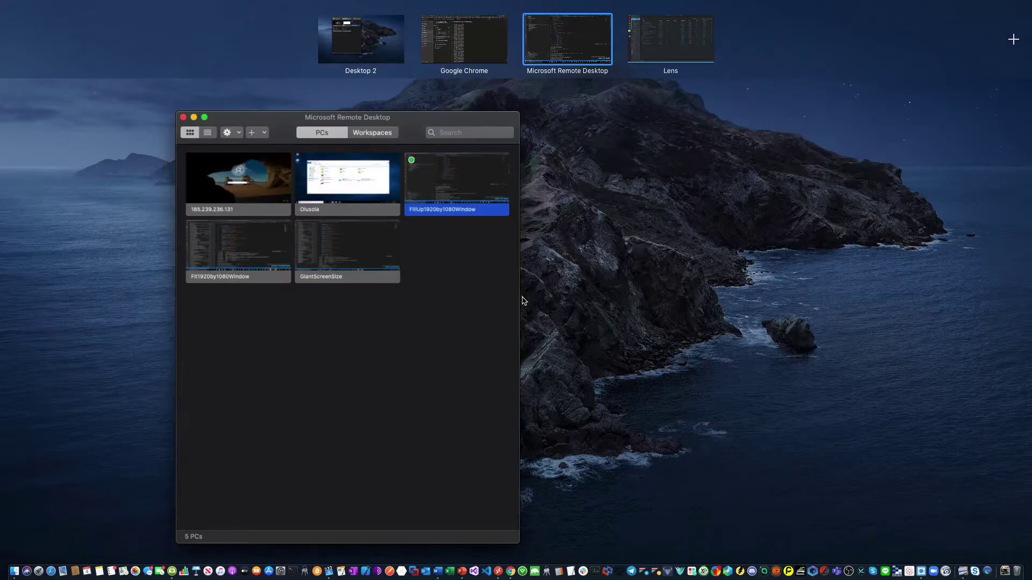
left_click(468, 42)
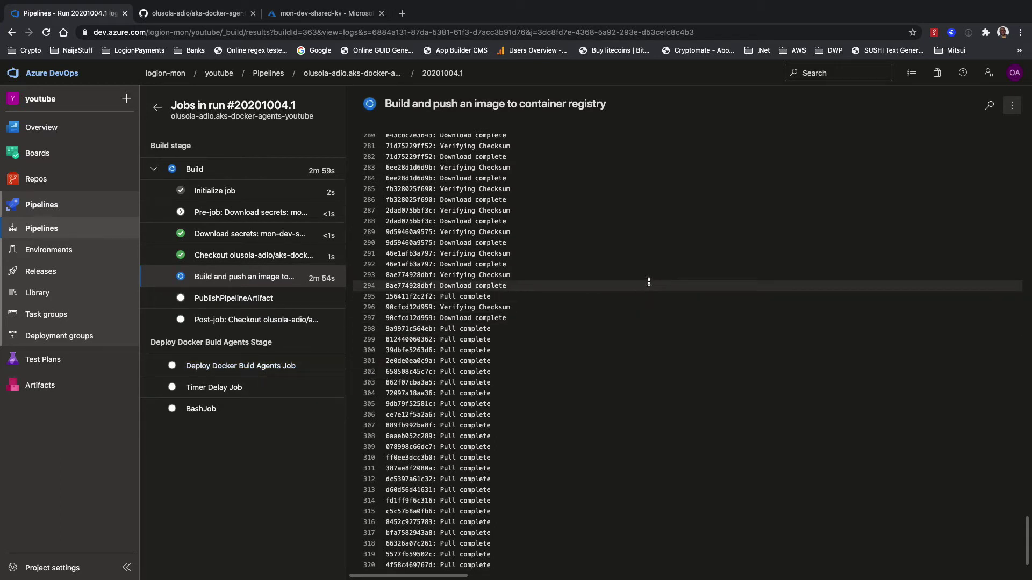
mouse_move(639, 3)
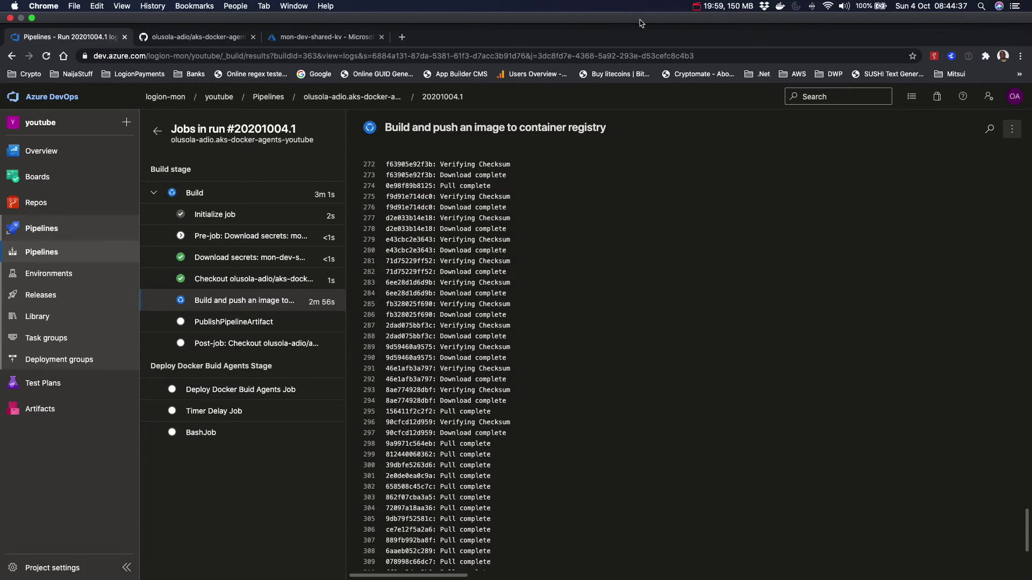
left_click(697, 7)
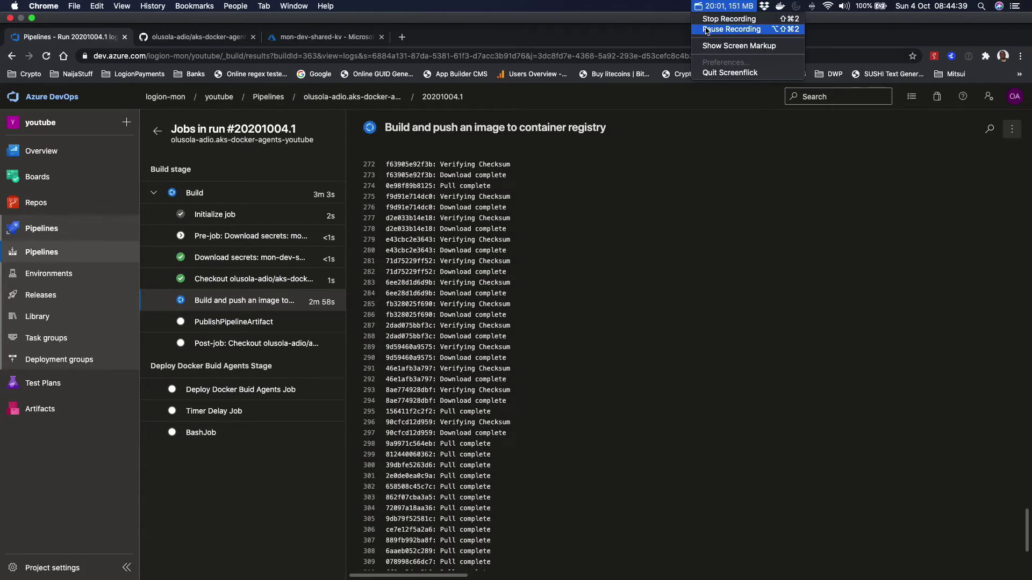
left_click(706, 30)
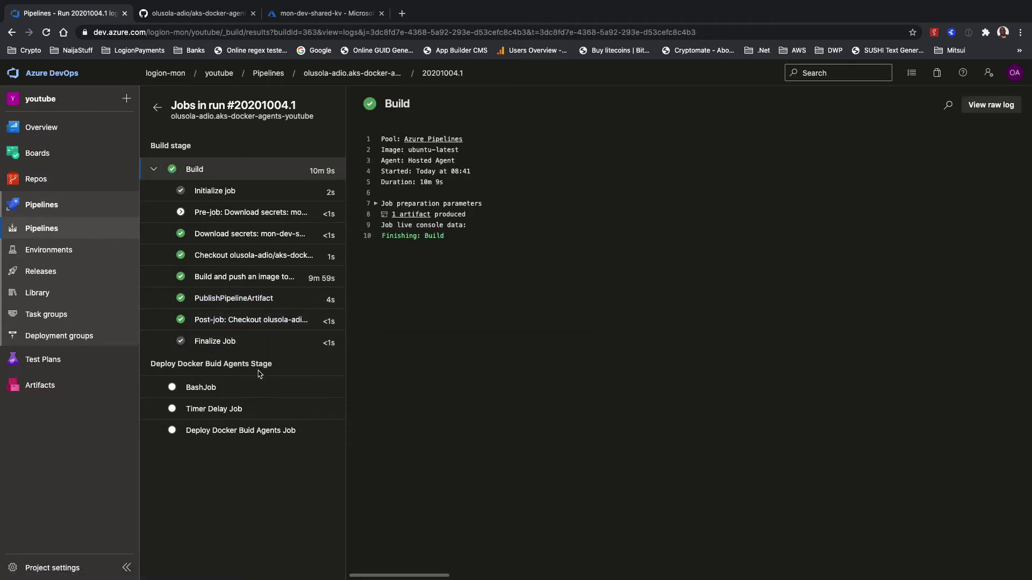
Review the Build job's log, collapse its tasks, and follow the Deploy Docker Buid Agents Job from its Initialize job task
left_click(229, 432)
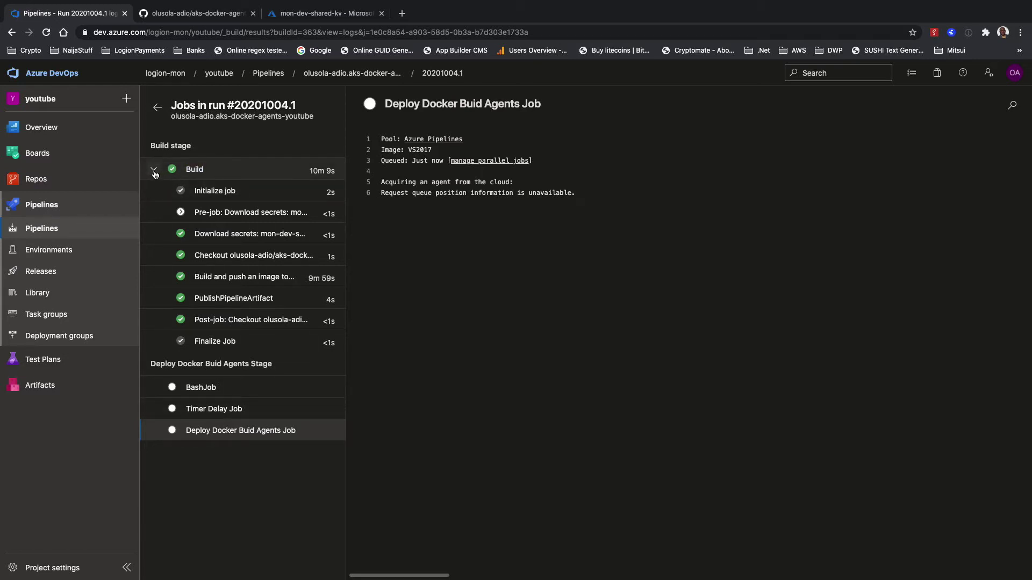
left_click(193, 169)
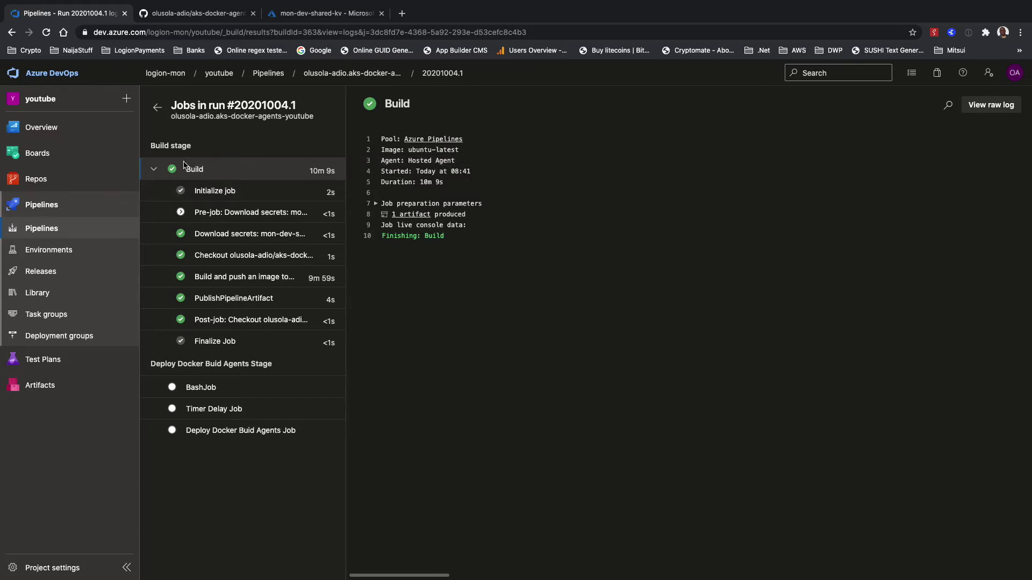
left_click(155, 170)
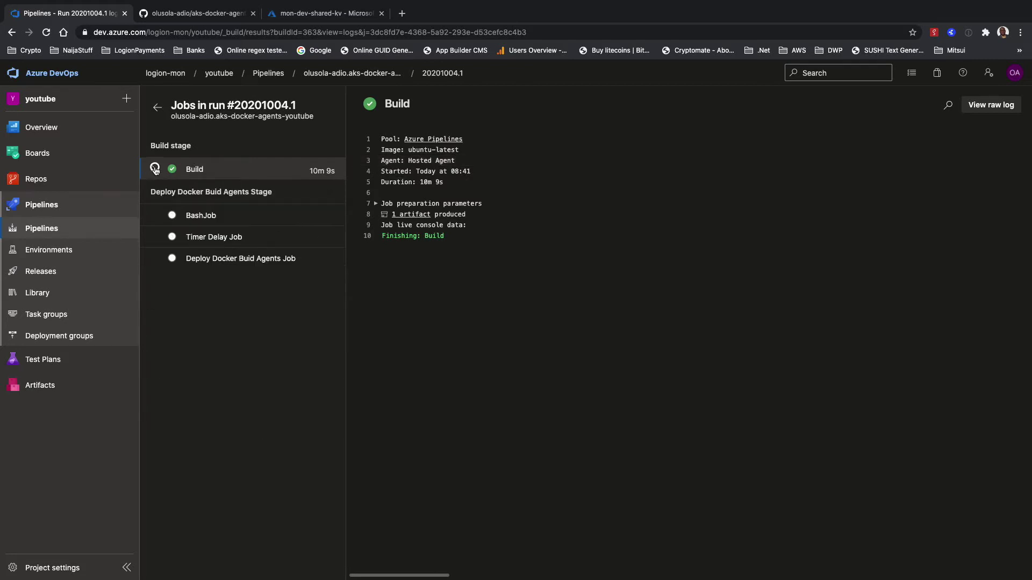
left_click(210, 260)
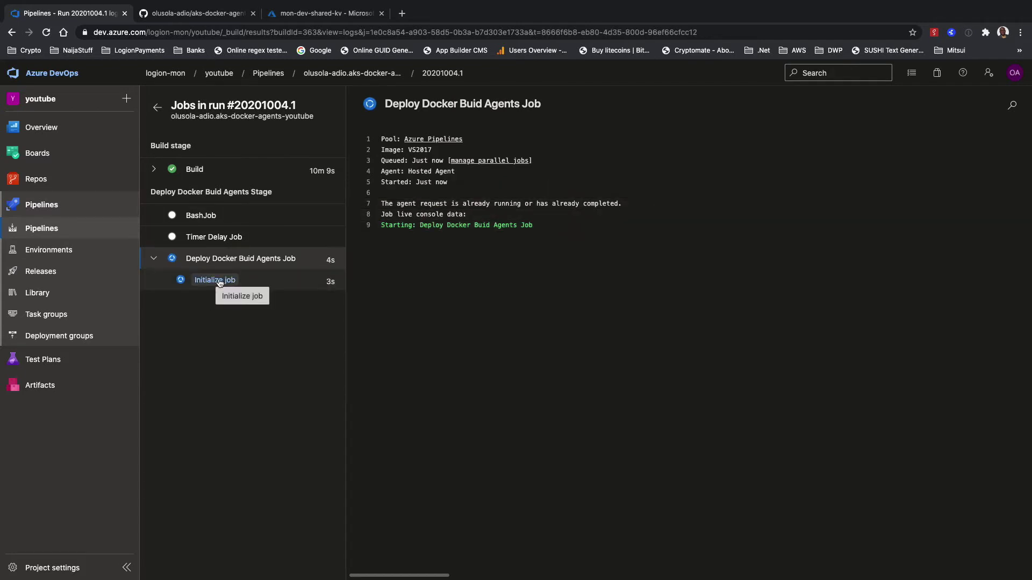
left_click(220, 283)
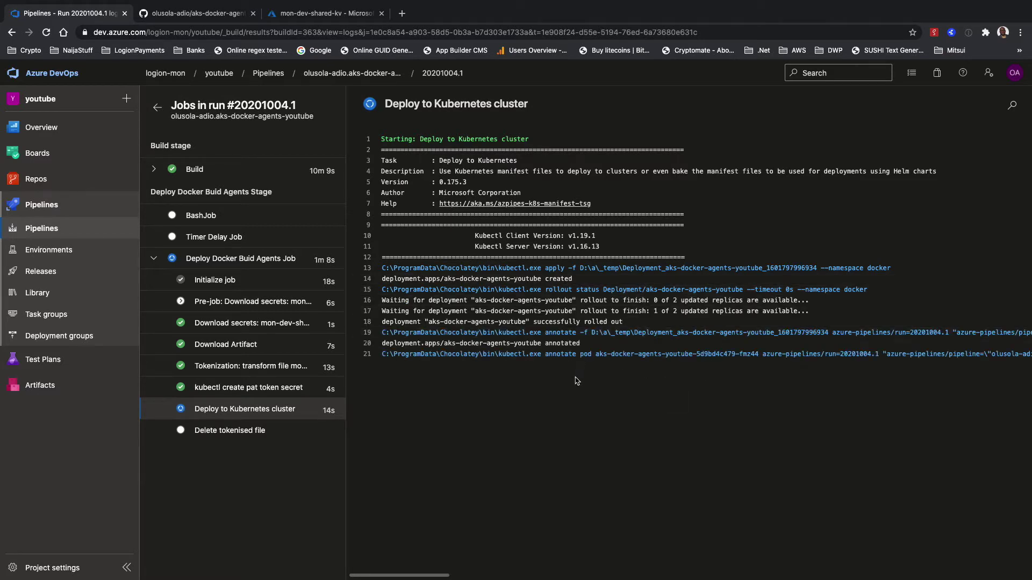
Switch to Lens and open the logs of the pod aks-docker-agents-youtube-5d9bd4c479-fmz44 in the docker namespace
key("ctrl+Up")
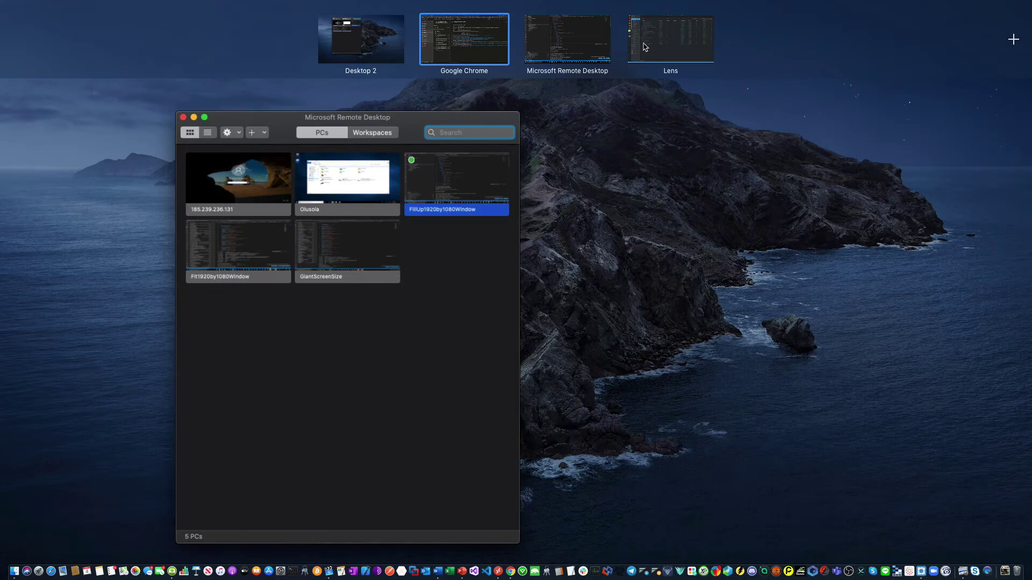
left_click(666, 46)
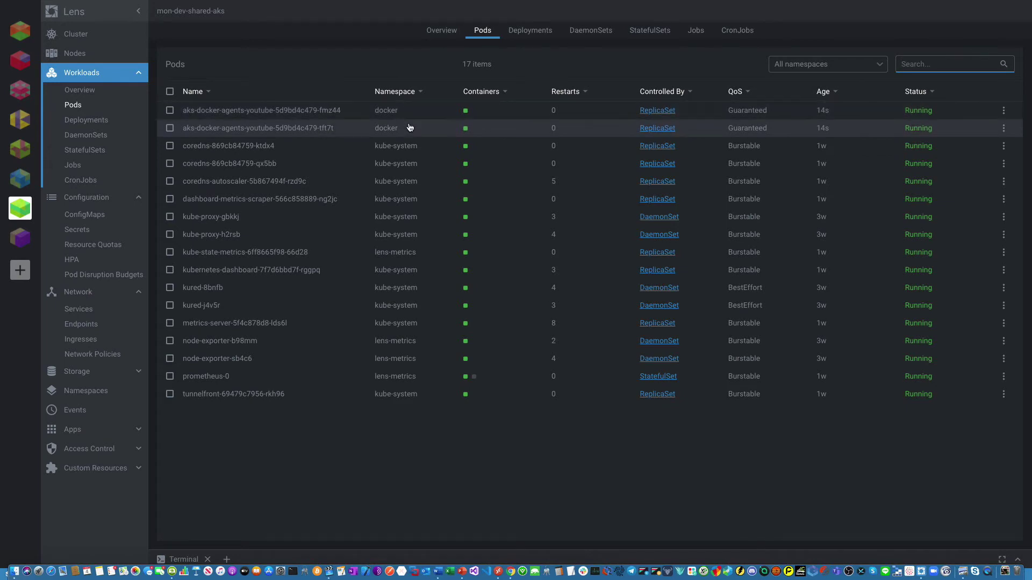
left_click(603, 111)
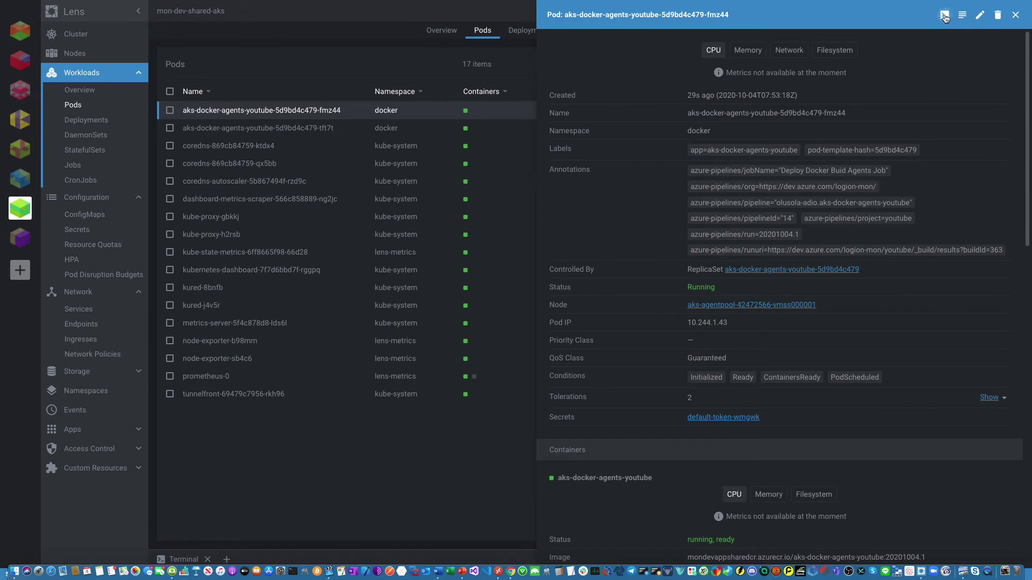
left_click(962, 15)
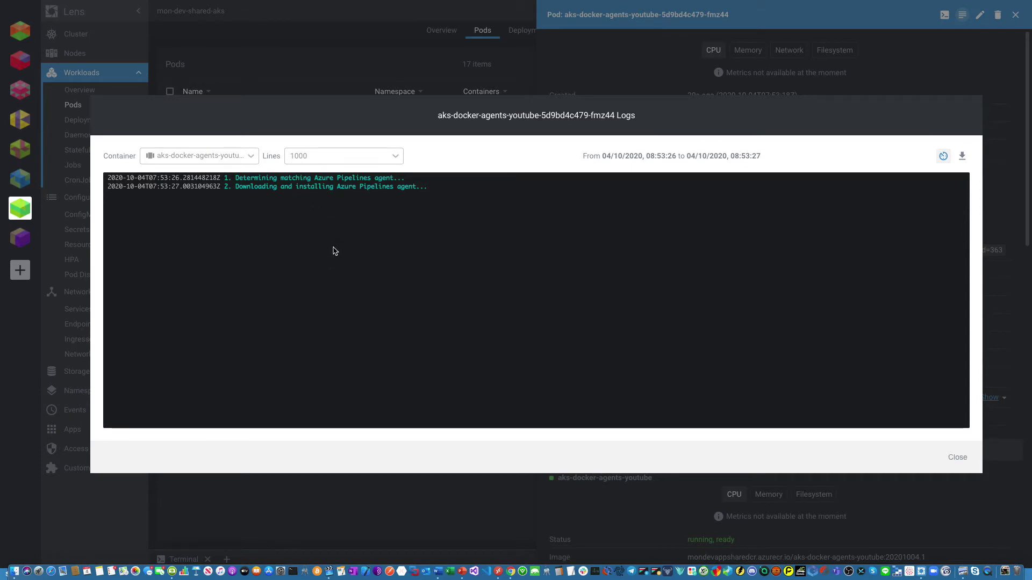
Switch to Google Chrome and check the Deploy Docker Buid Agents Job and the tasks of the Timer Delay Job
key("ctrl+Up")
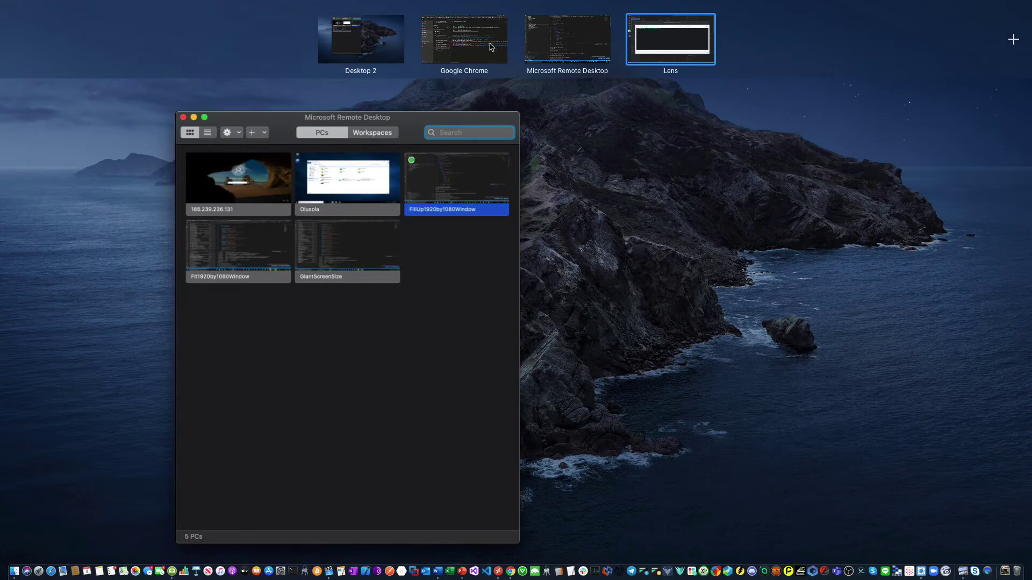
left_click(466, 53)
left_click(188, 258)
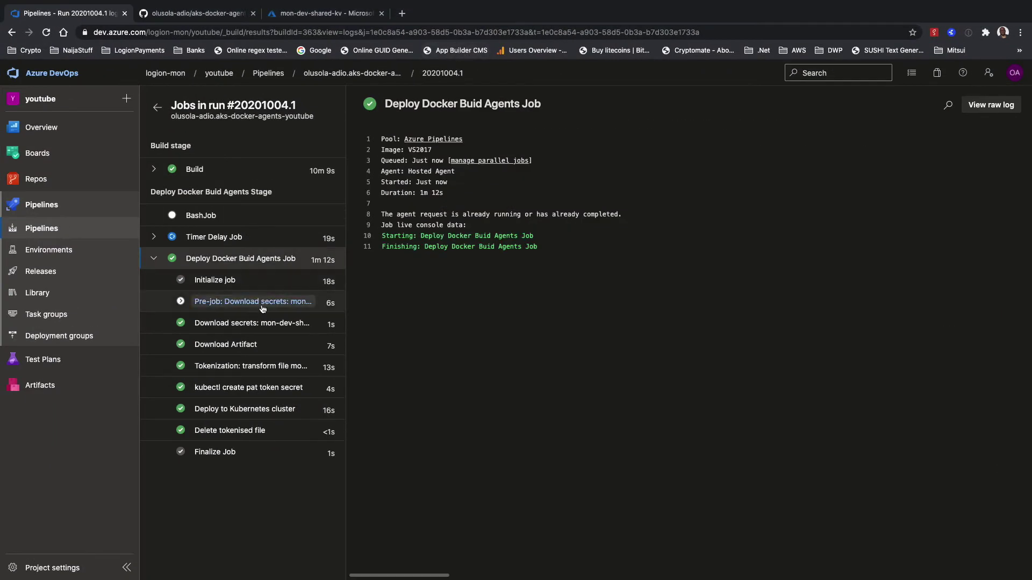
left_click(220, 240)
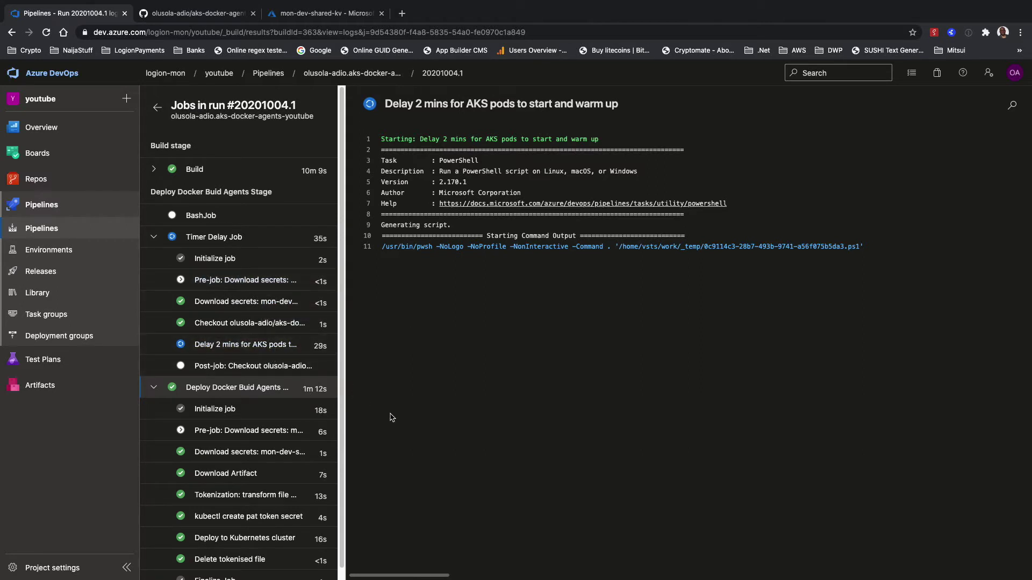
Check the agent configuration progress in the pod's logs in Lens, and return to the pipeline run in Google Chrome
key("ctrl+Up")
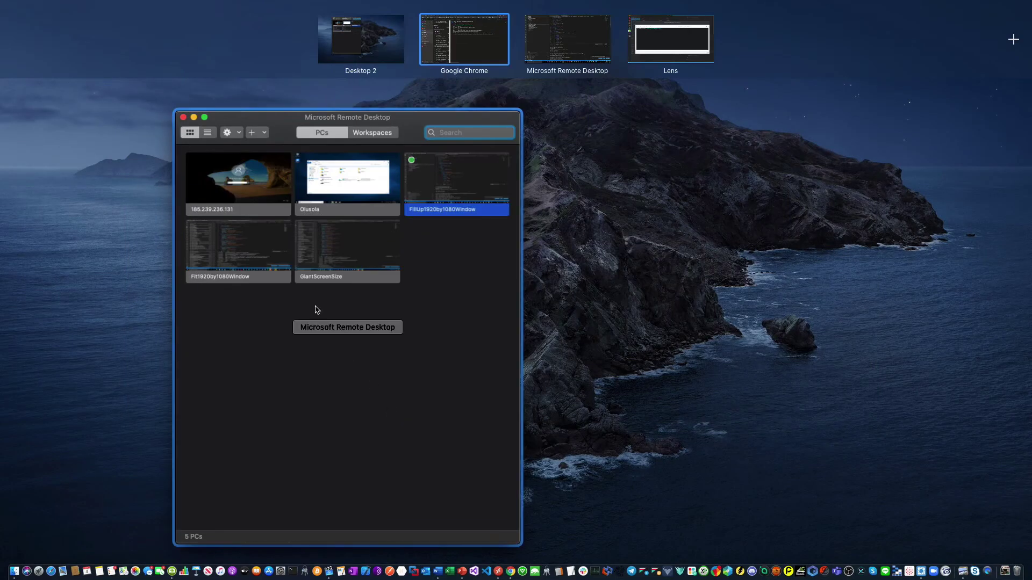
left_click(666, 44)
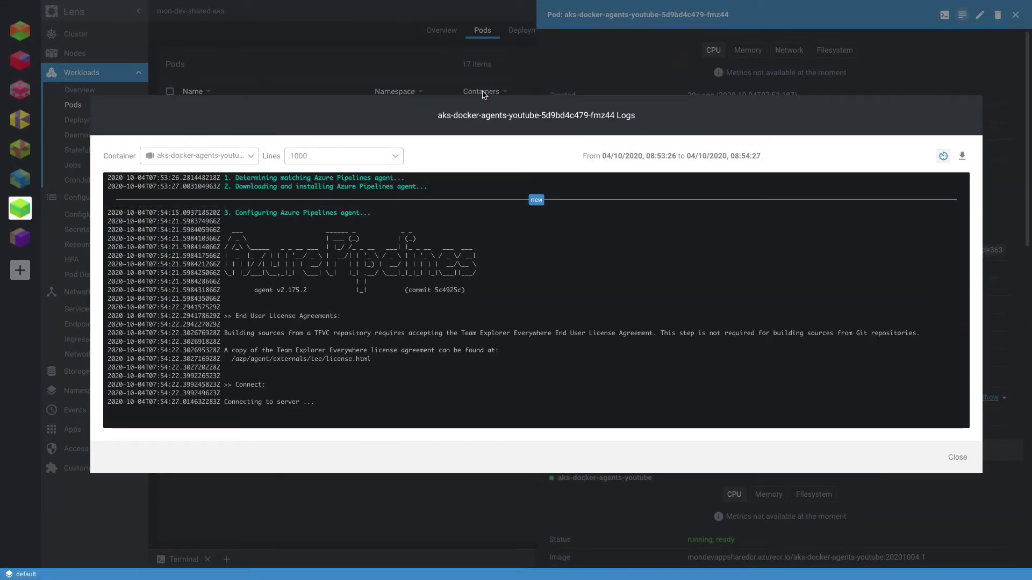
key("ctrl+Up")
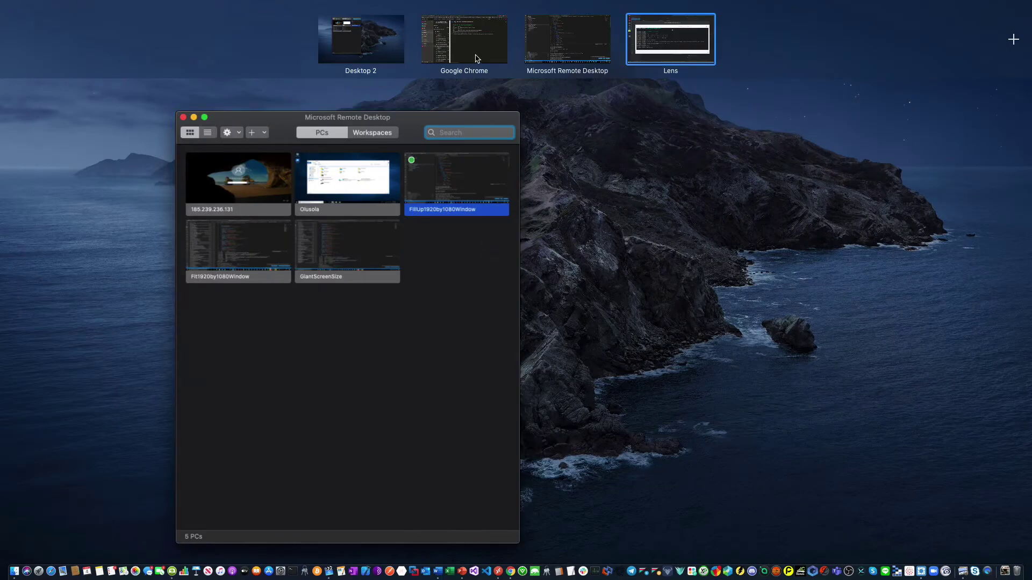
left_click(473, 57)
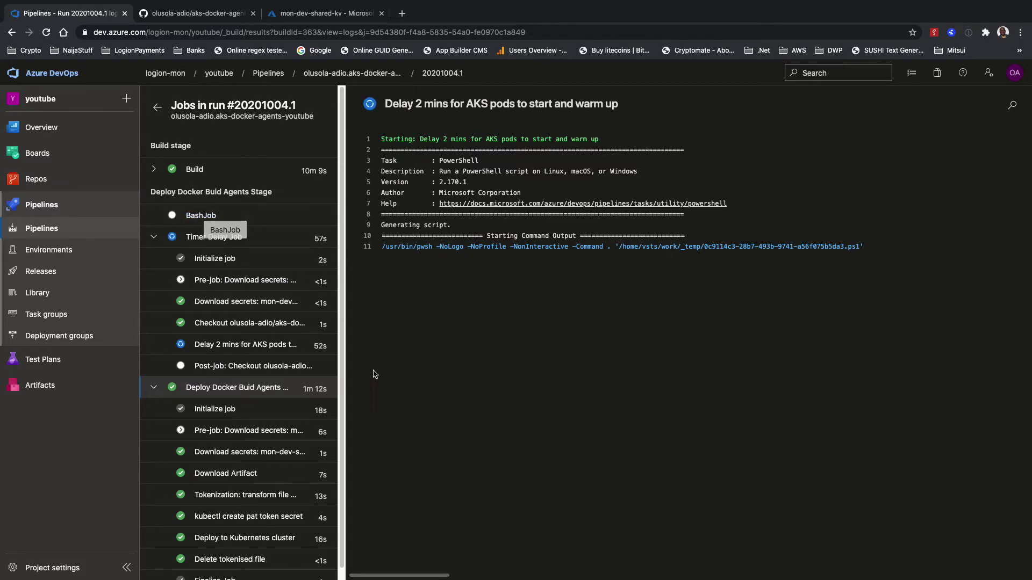
Switch to Microsoft Remote Desktop and review the BashJob definition under DeployDockerBuidAgentStage in azure-pipelines.yml
key("ctrl+Up")
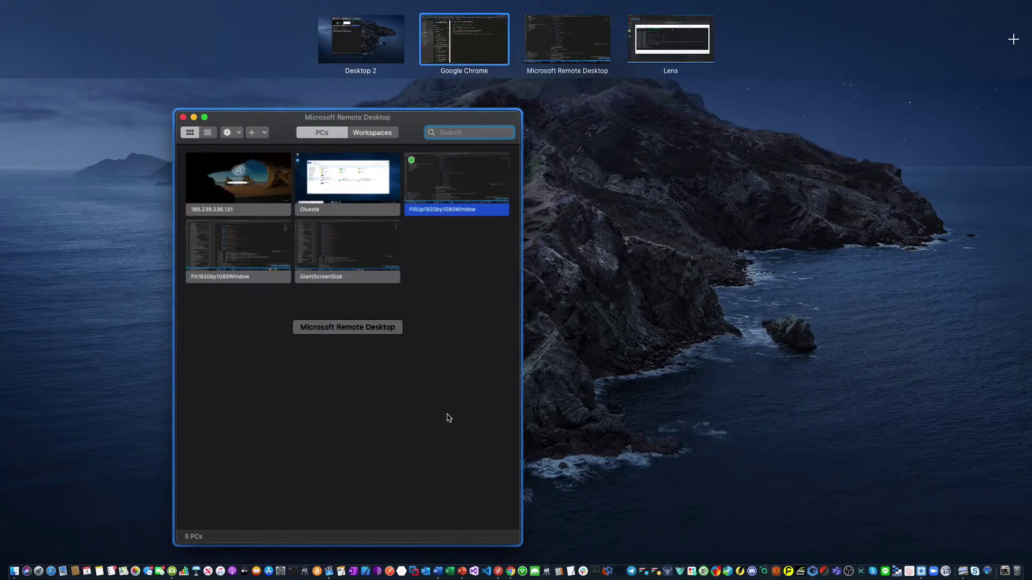
left_click(568, 46)
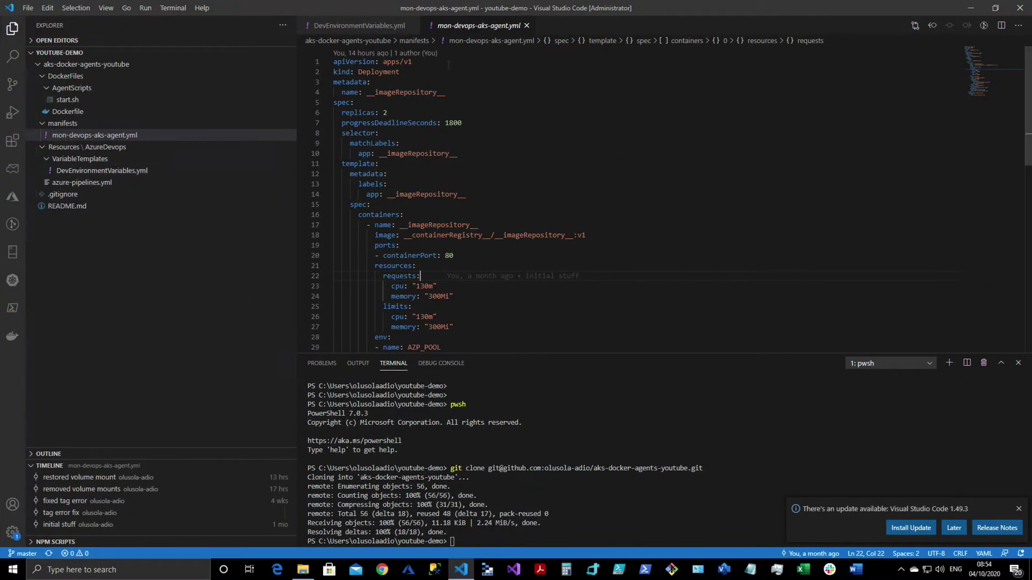
left_click(85, 170)
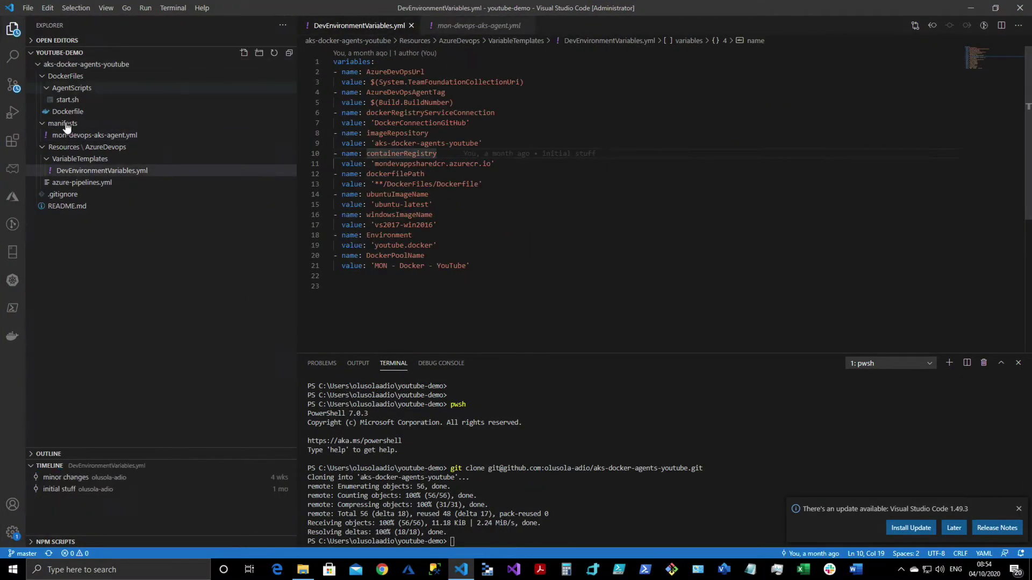
left_click(83, 183)
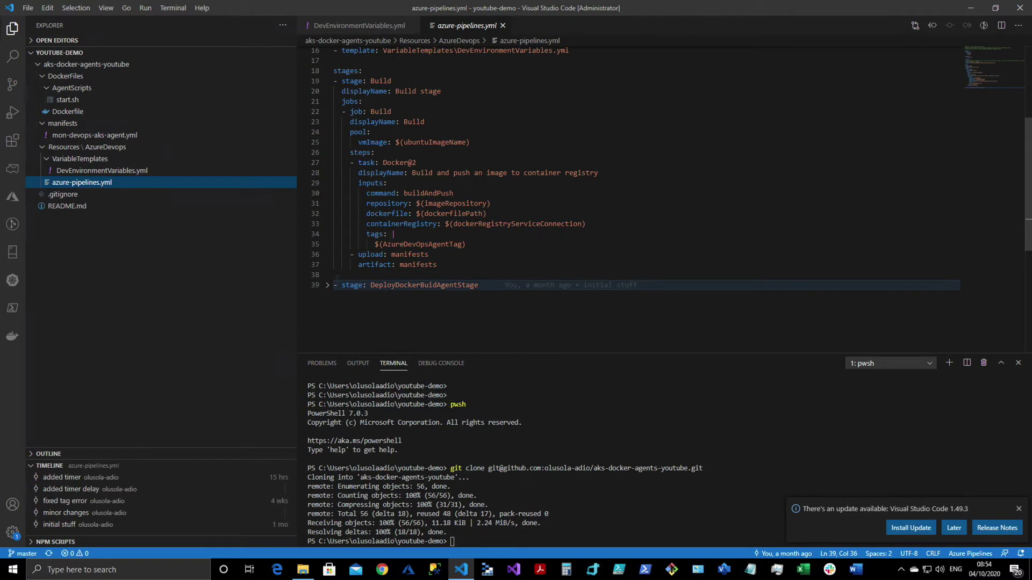
left_click(328, 285)
scroll(344, 289, "down", 5)
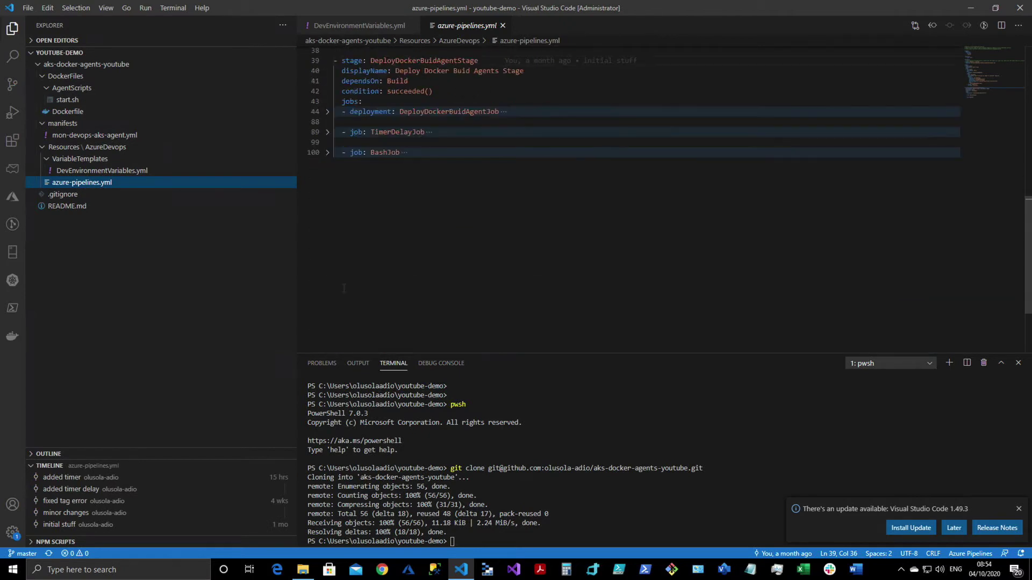
left_click(327, 153)
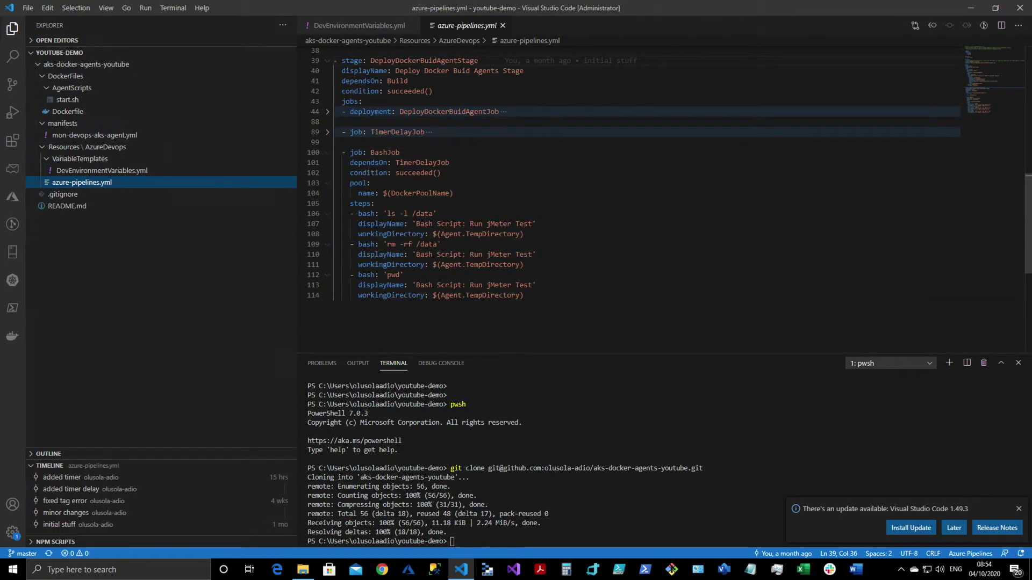
scroll(629, 172, "down", 1)
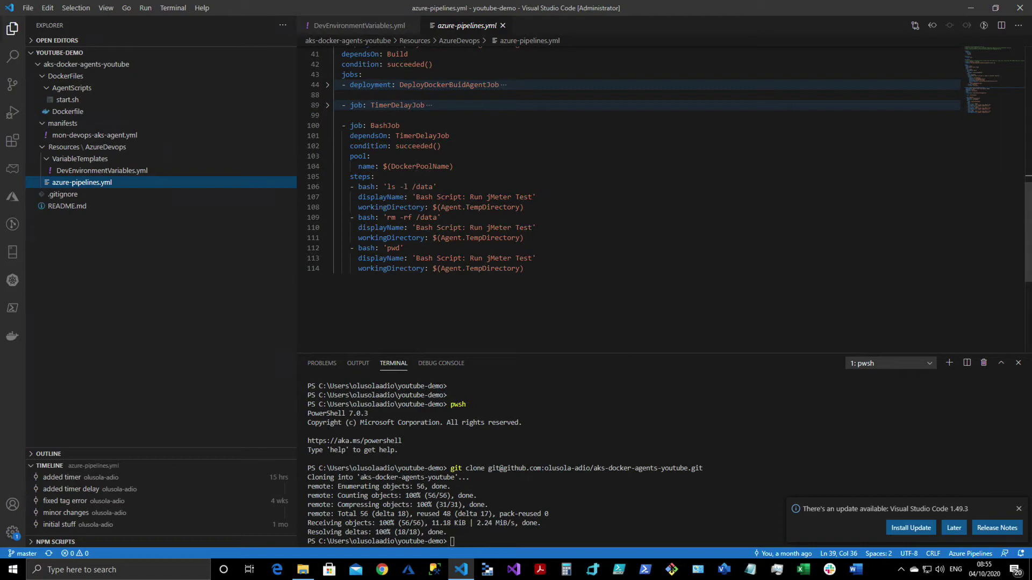
Switch to Lens, read the latest log entries of the pod aks-docker-agents-youtube-5d9bd4c479-fmz44, and close the logs
key("ctrl+Up")
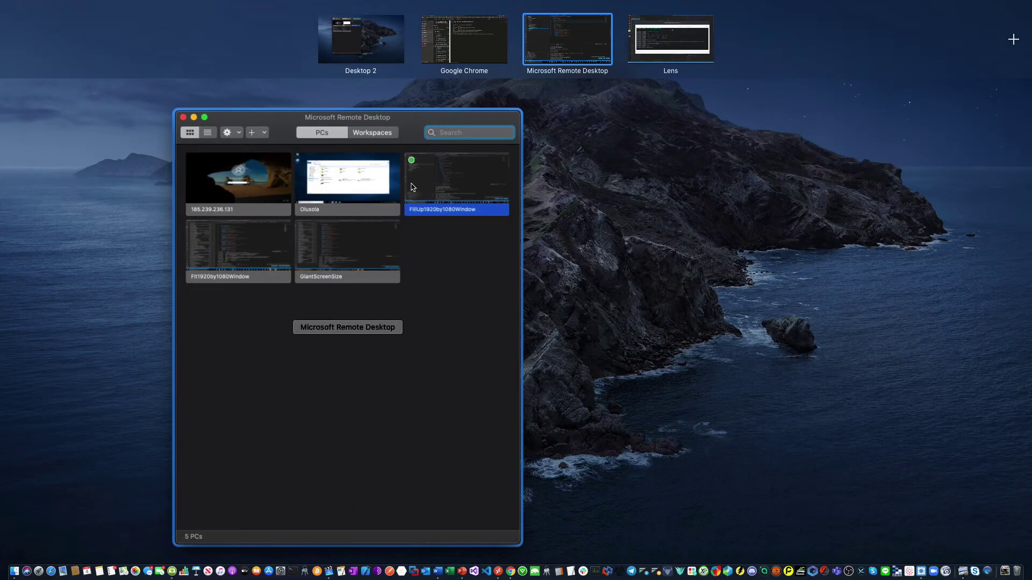
left_click(644, 46)
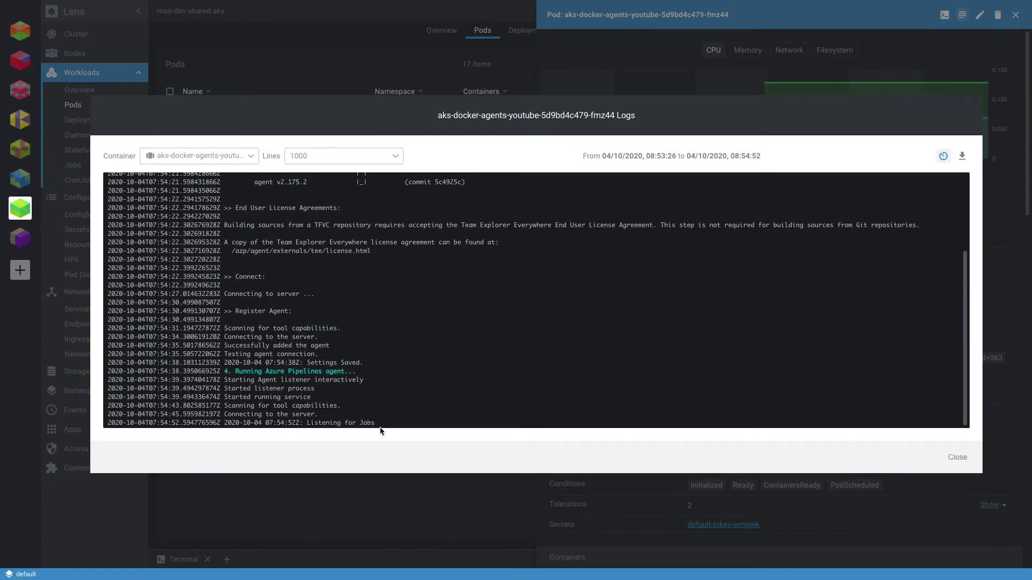
left_click(627, 86)
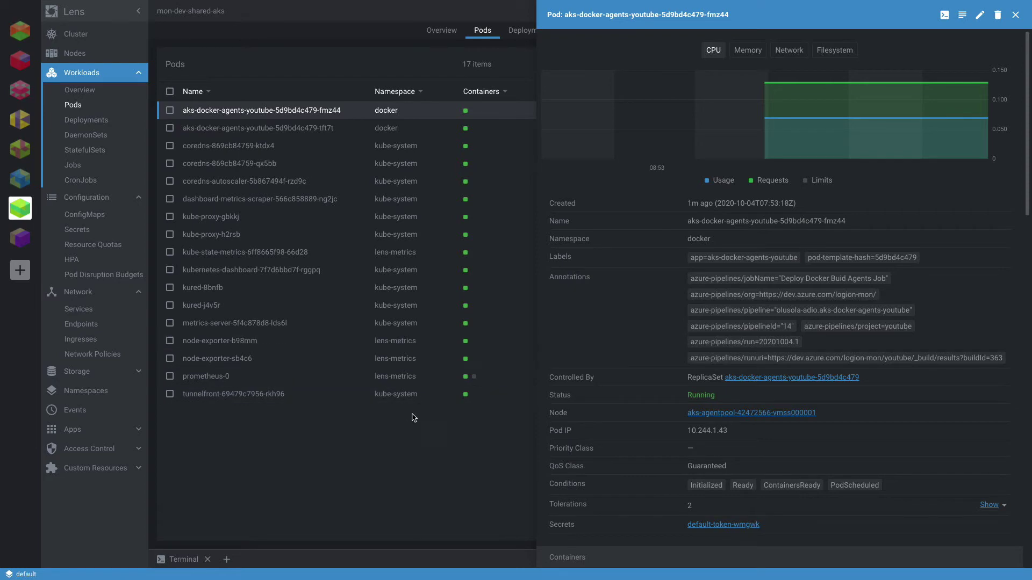
Switch to Google Chrome and check the agents of the MON - Docker - YouTube pool in the project's agent pools
key("ctrl+Up")
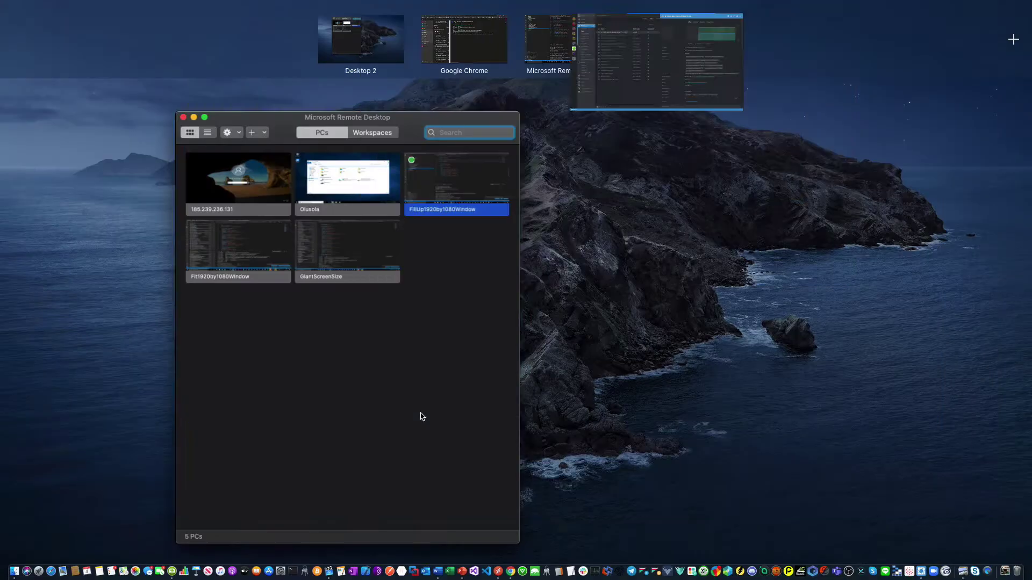
left_click(440, 52)
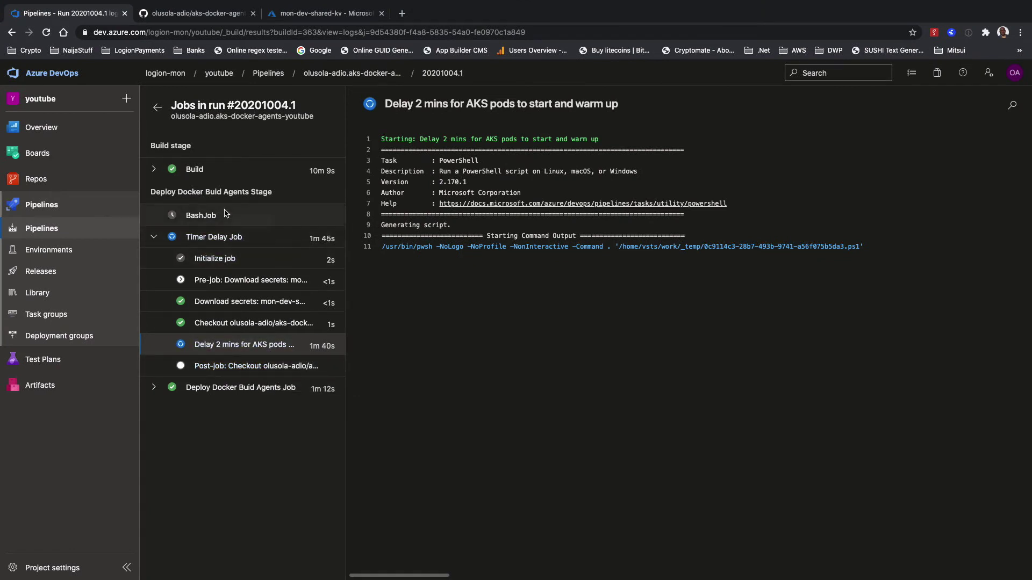
left_click(65, 567)
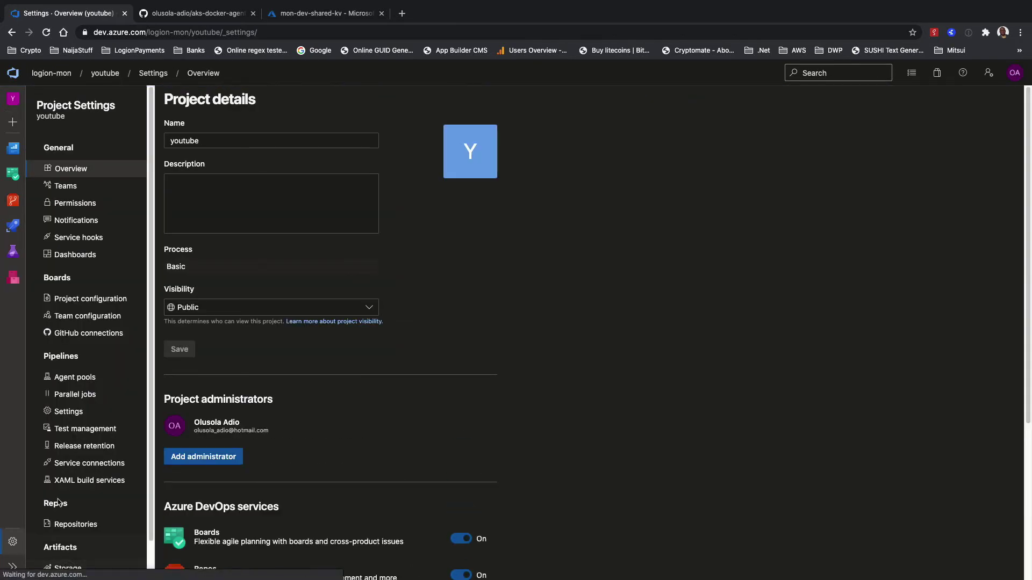
left_click(69, 377)
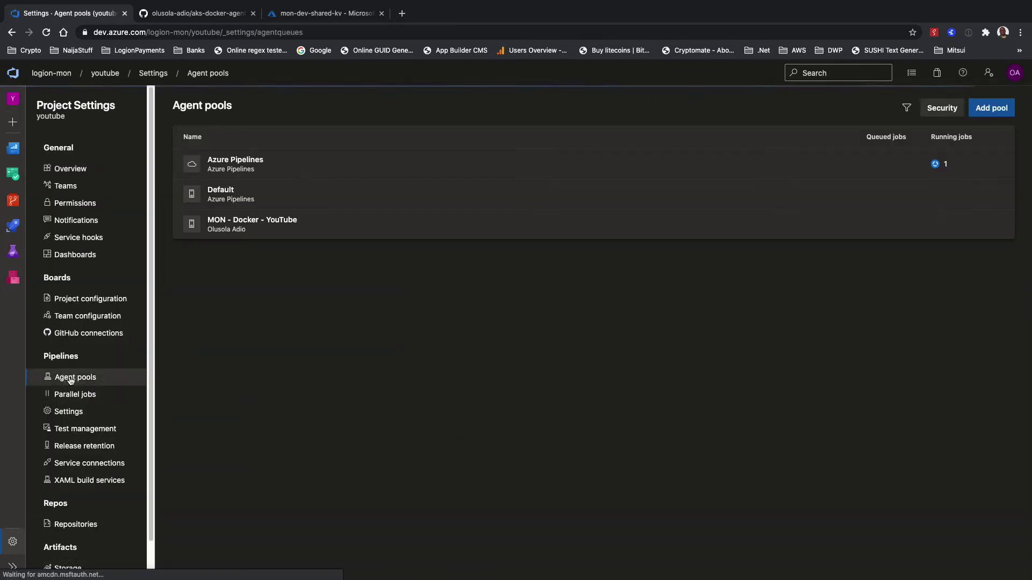
left_click(396, 226)
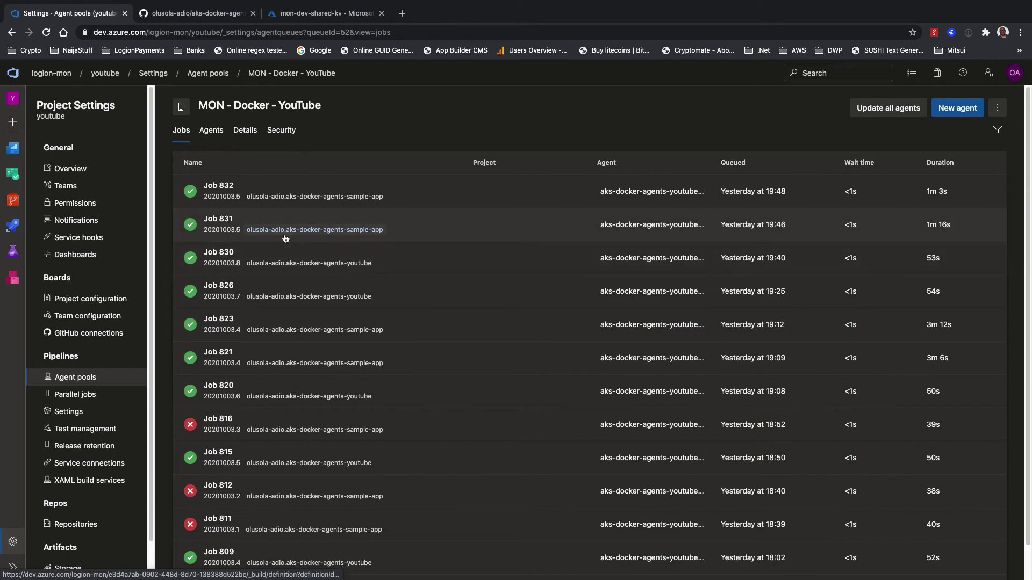
left_click(243, 134)
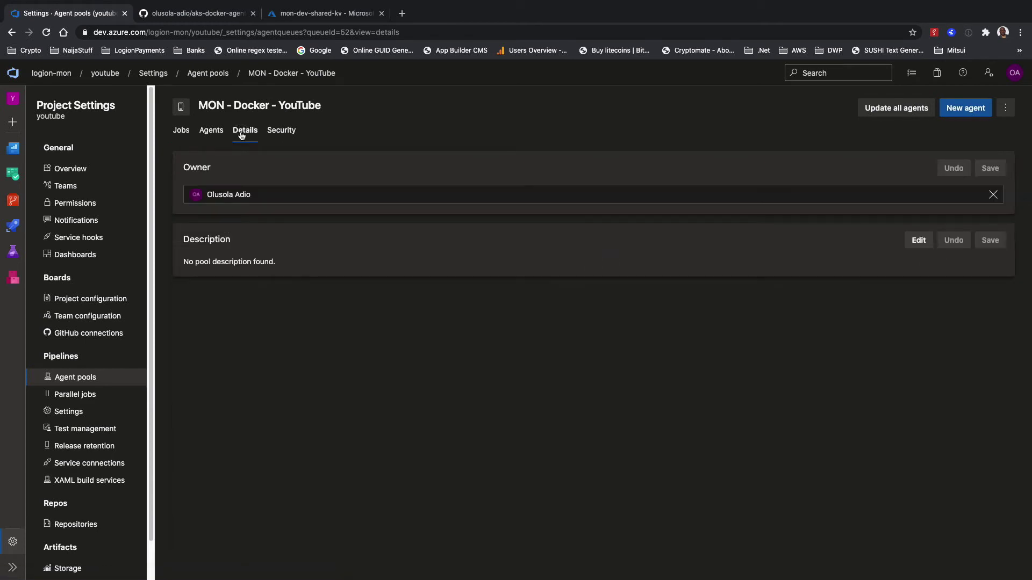
left_click(212, 132)
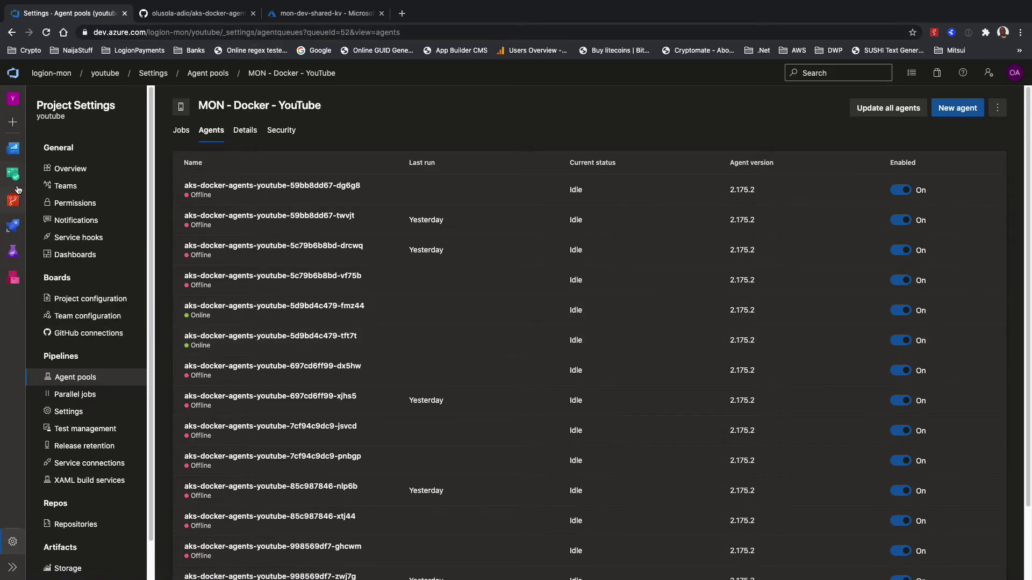
Reopen run #20201004.1 of the aks-docker-agents-youtube pipeline and show its Timer Delay Job
mouse_move(13, 202)
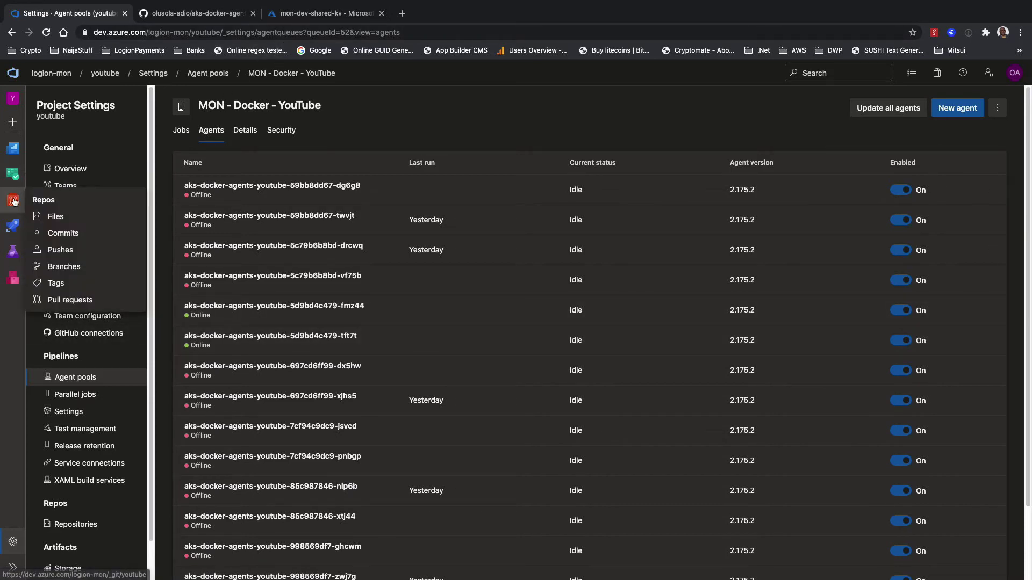
mouse_move(12, 226)
left_click(61, 245)
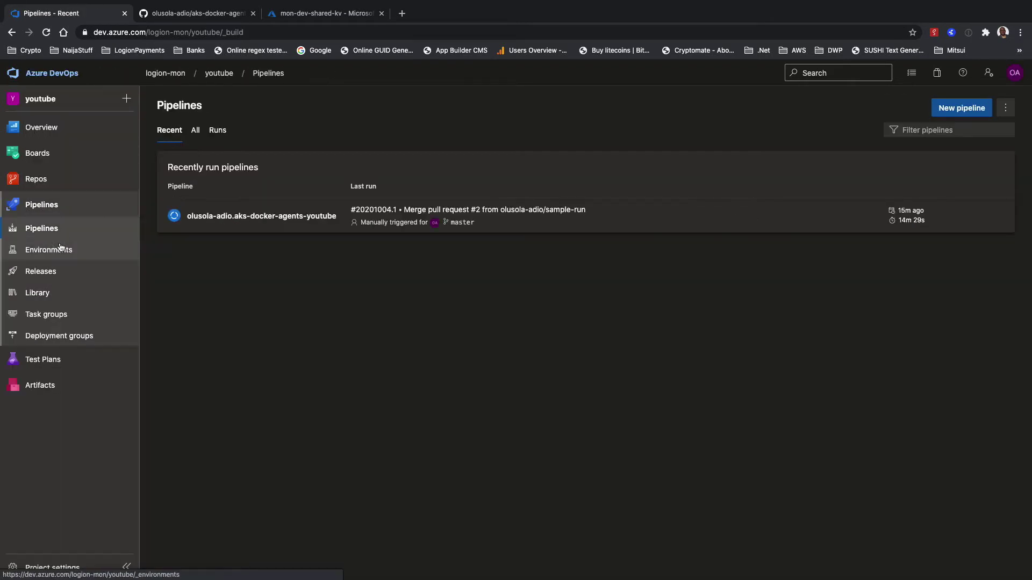
left_click(659, 222)
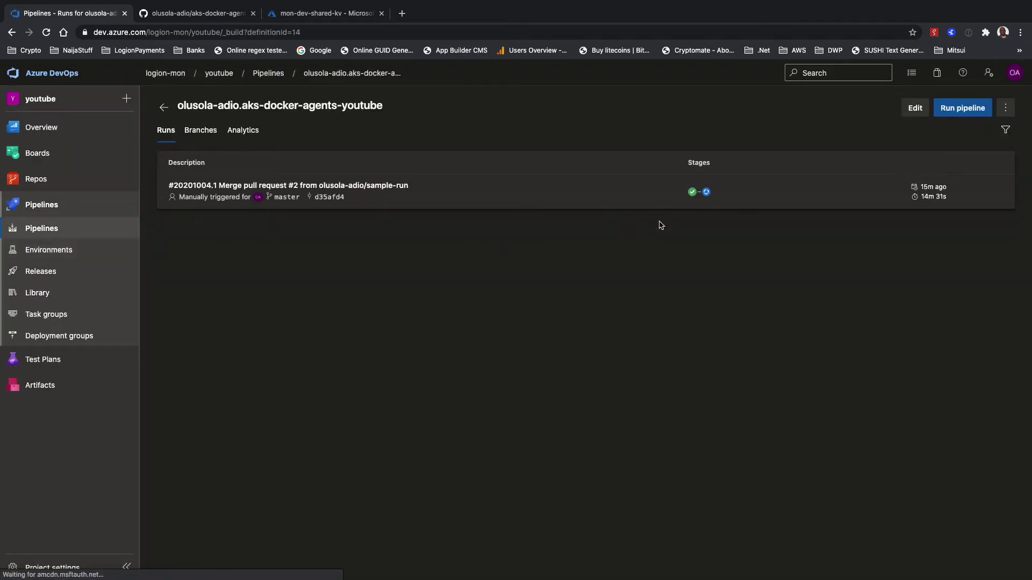
left_click(568, 197)
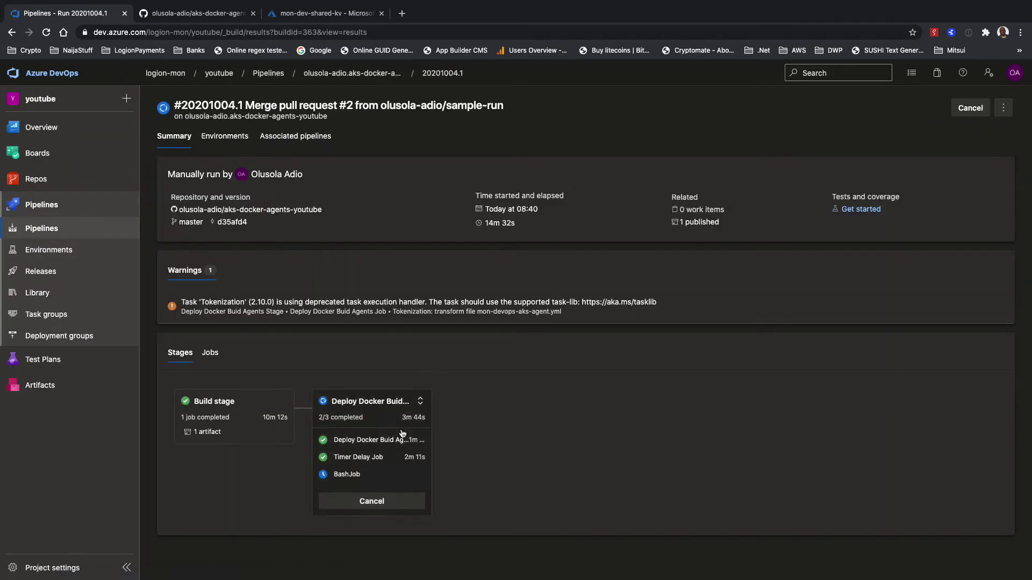
left_click(359, 456)
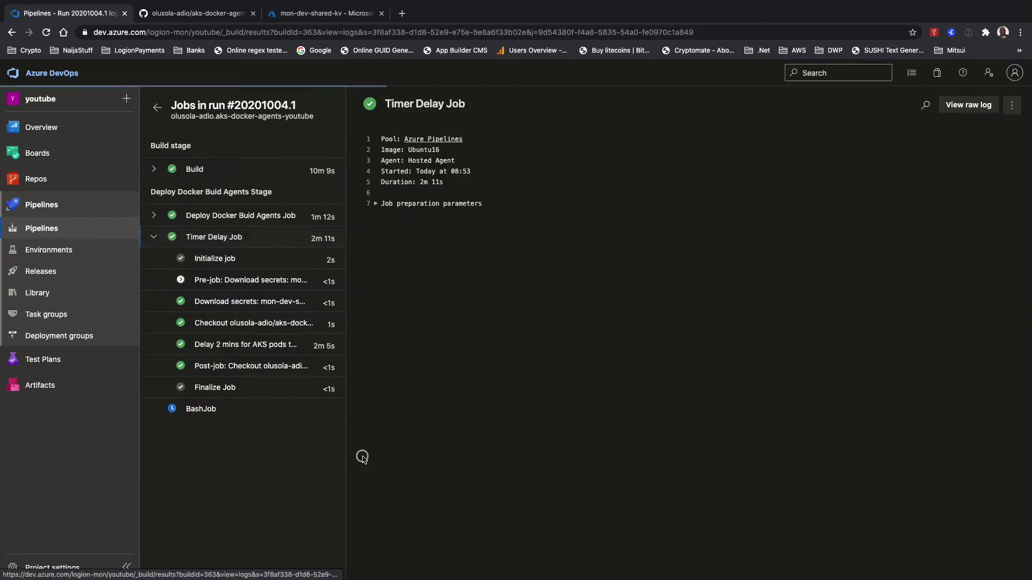
Follow the BashJob's log and its tasks, including Initialize job and the jMeter test scripts
left_click(189, 410)
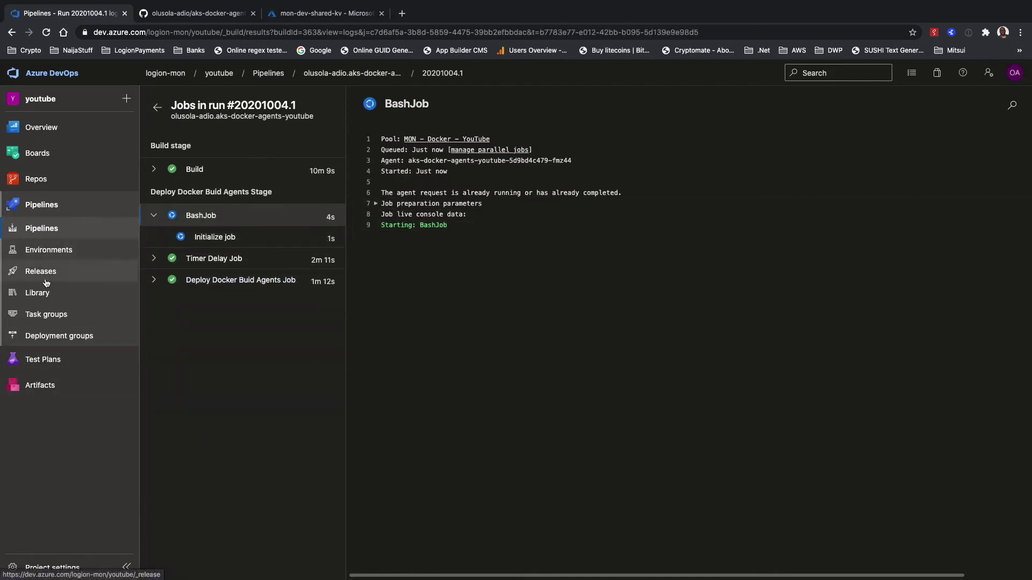
left_click(218, 238)
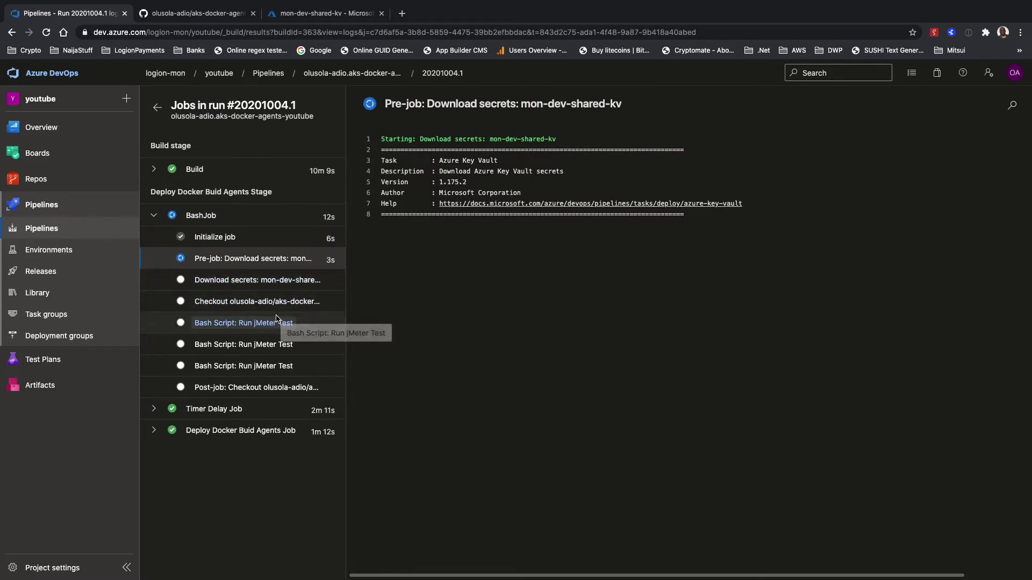
left_click(276, 289)
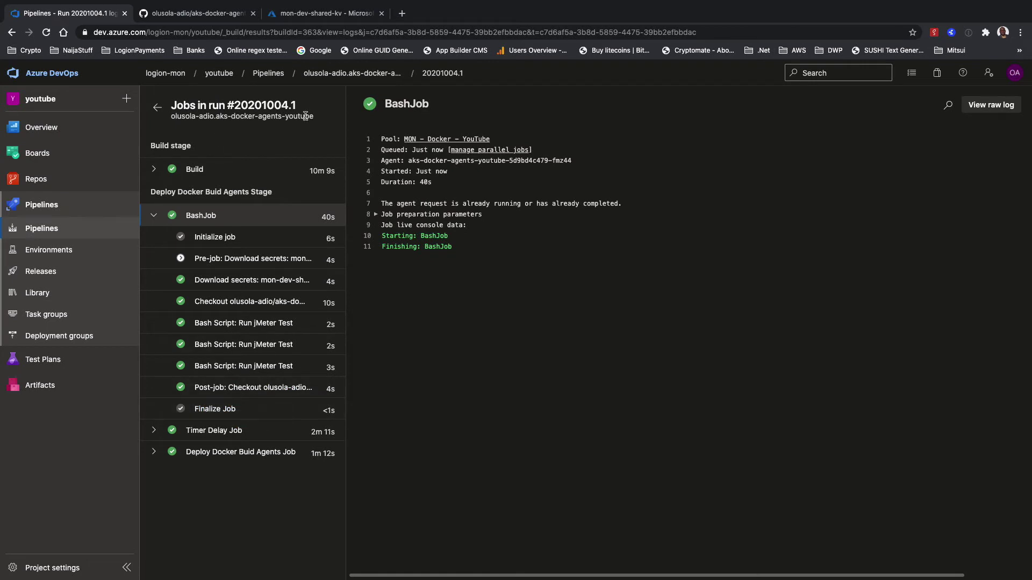
Leave the run and show the jobs of the MON - Docker - YouTube pool in the project's agent pools
left_click(376, 73)
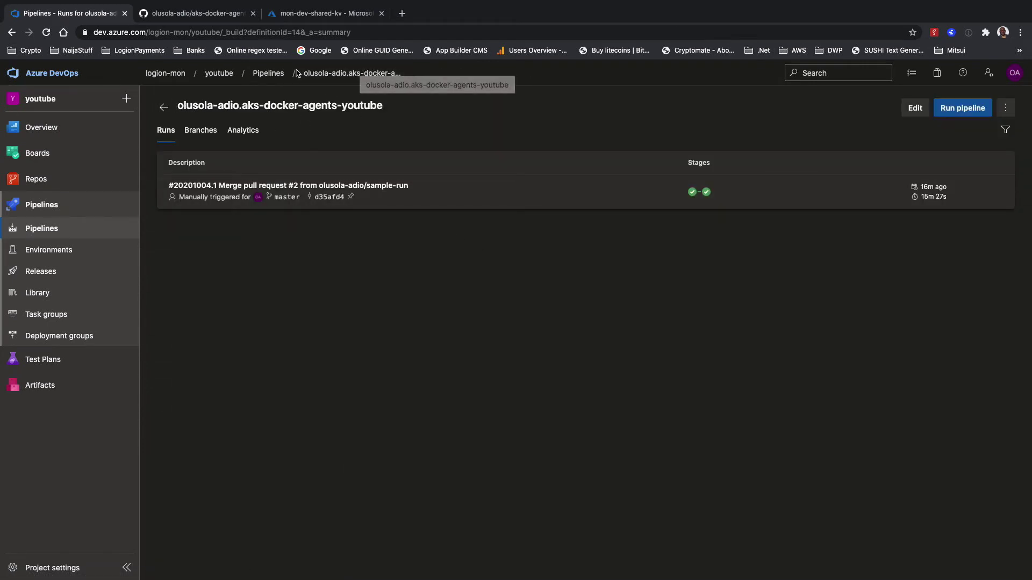
left_click(268, 73)
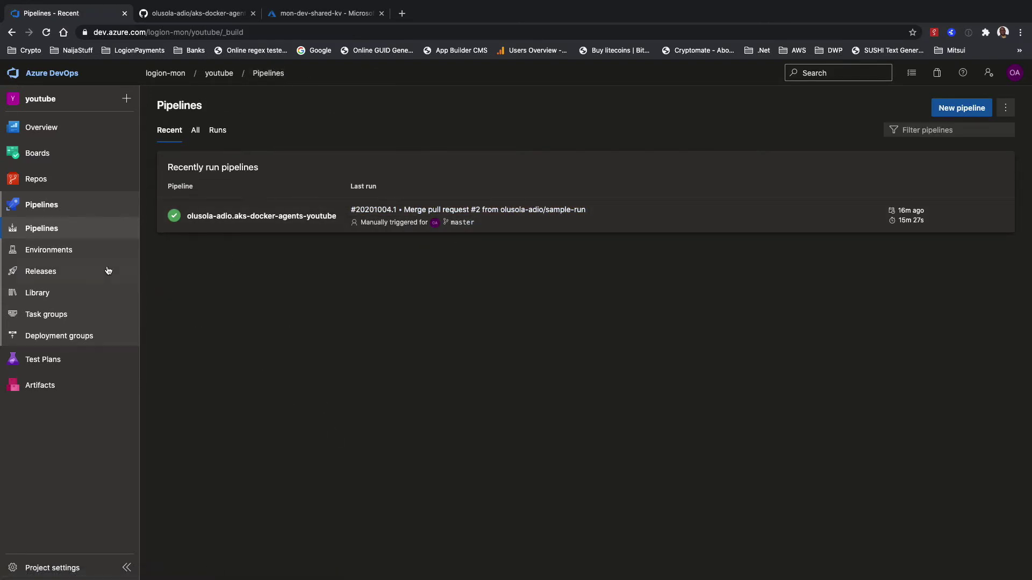
left_click(51, 567)
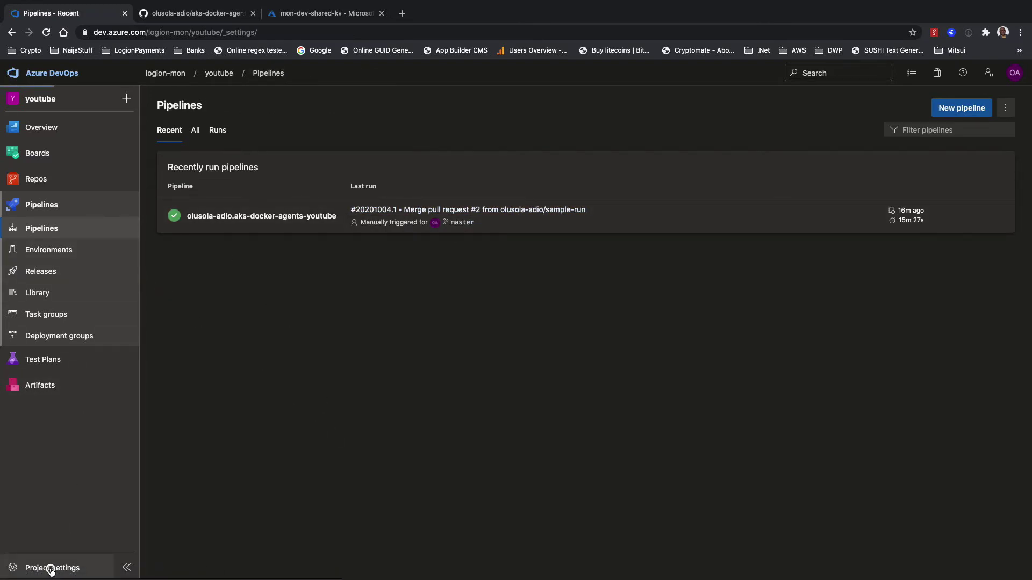
left_click(75, 378)
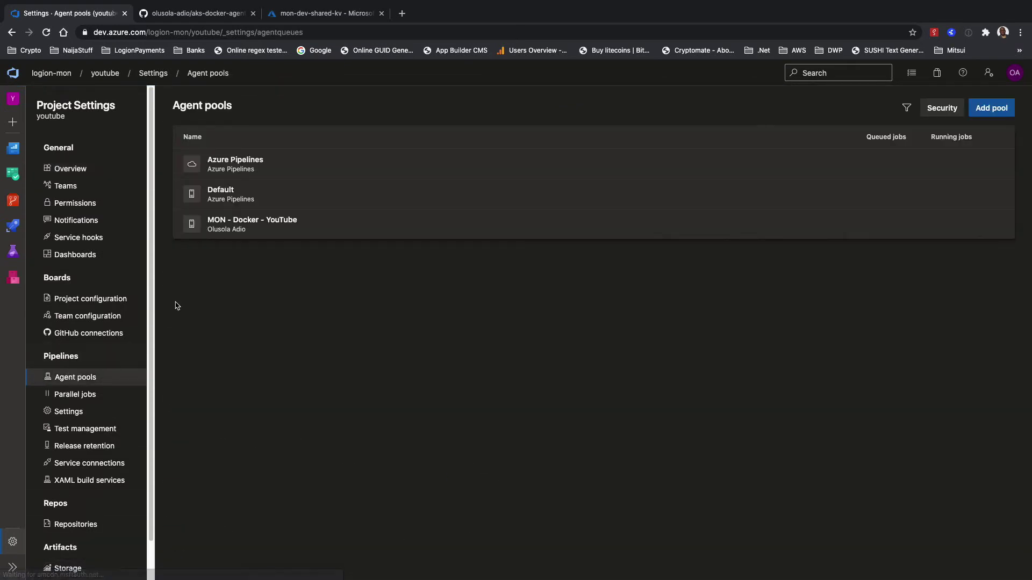
left_click(337, 224)
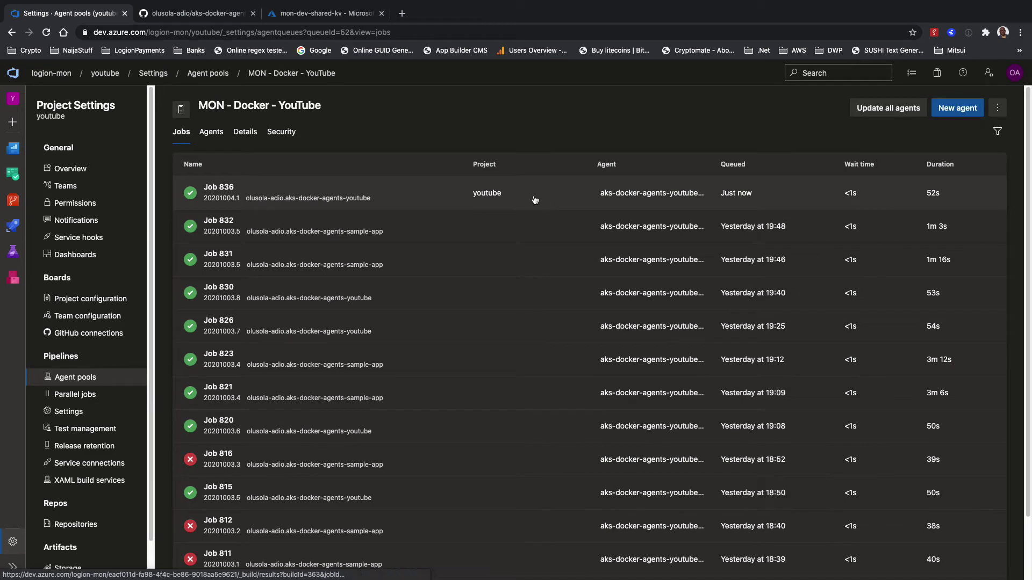
Open the run behind Job 836 and show the BashJob in its Deploy Docker Buid Agents Stage
left_click(416, 204)
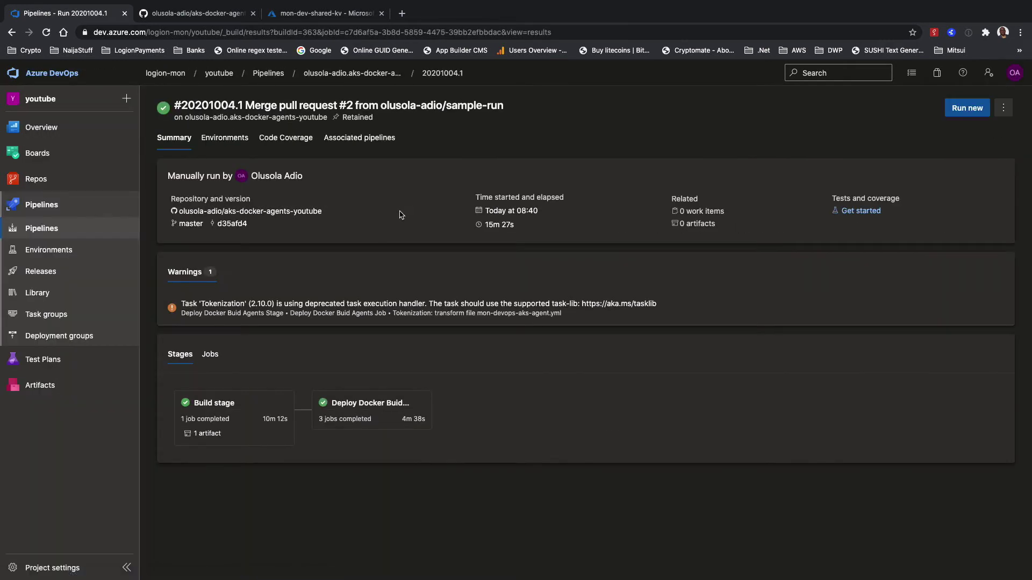
left_click(355, 424)
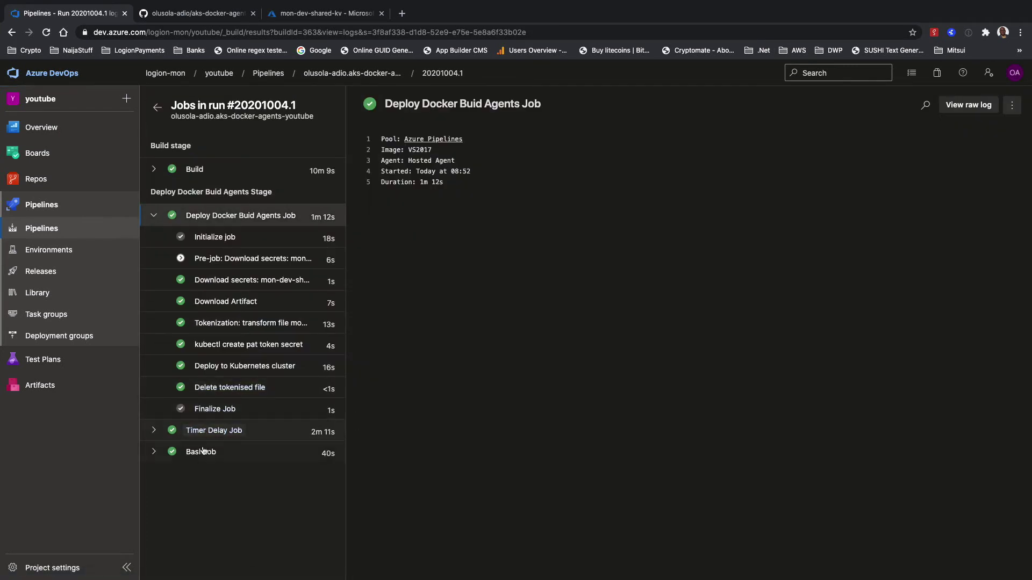
left_click(152, 454)
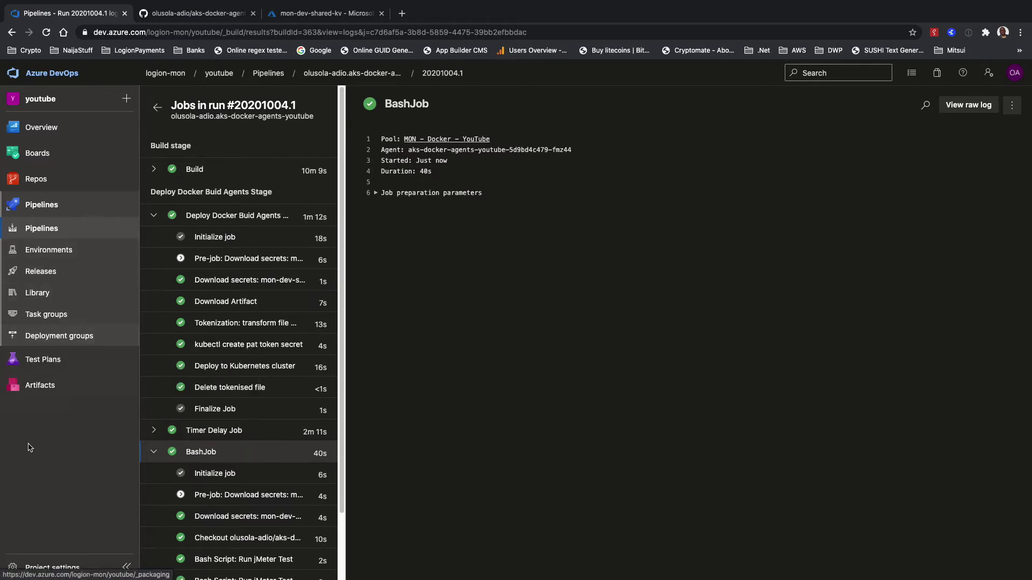
Return to the project's agent pools and list the agents of the MON - Docker - YouTube pool
left_click(72, 567)
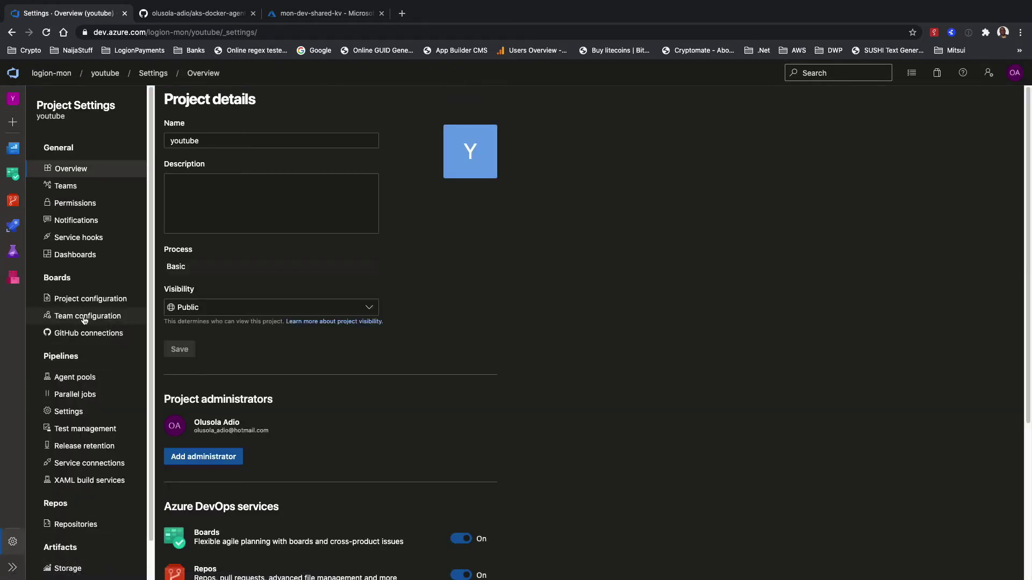
left_click(84, 379)
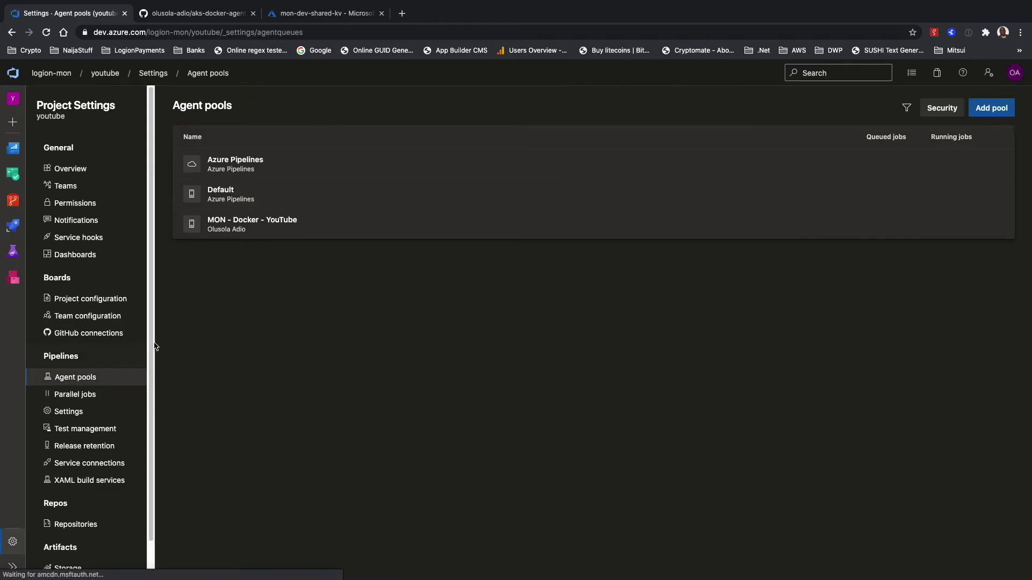
left_click(374, 226)
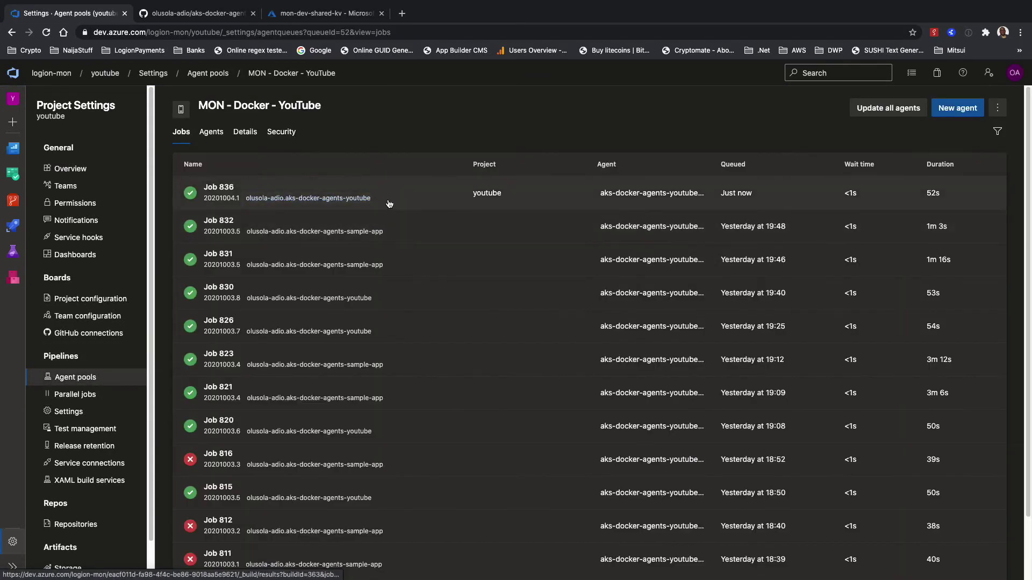
left_click(212, 133)
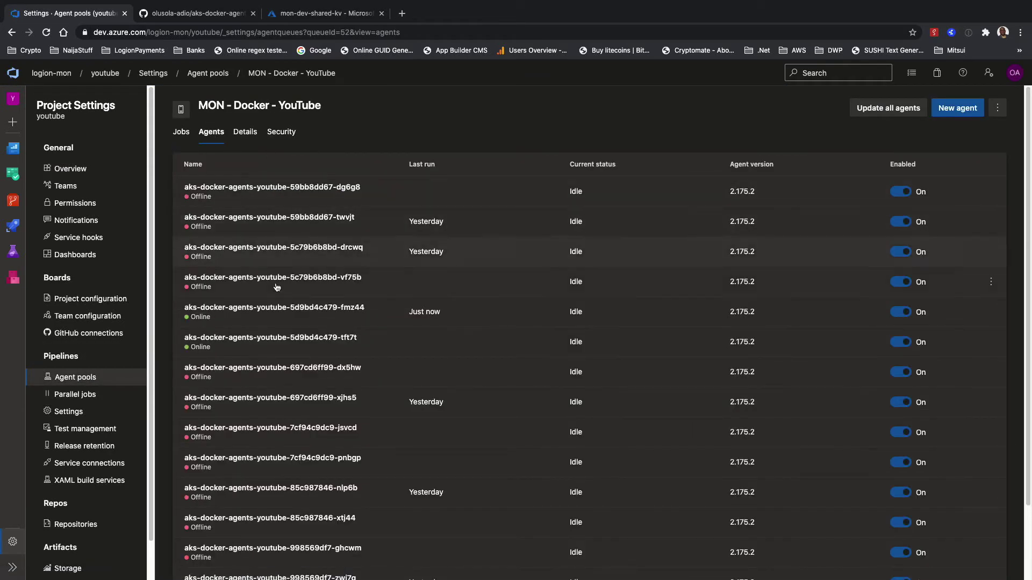
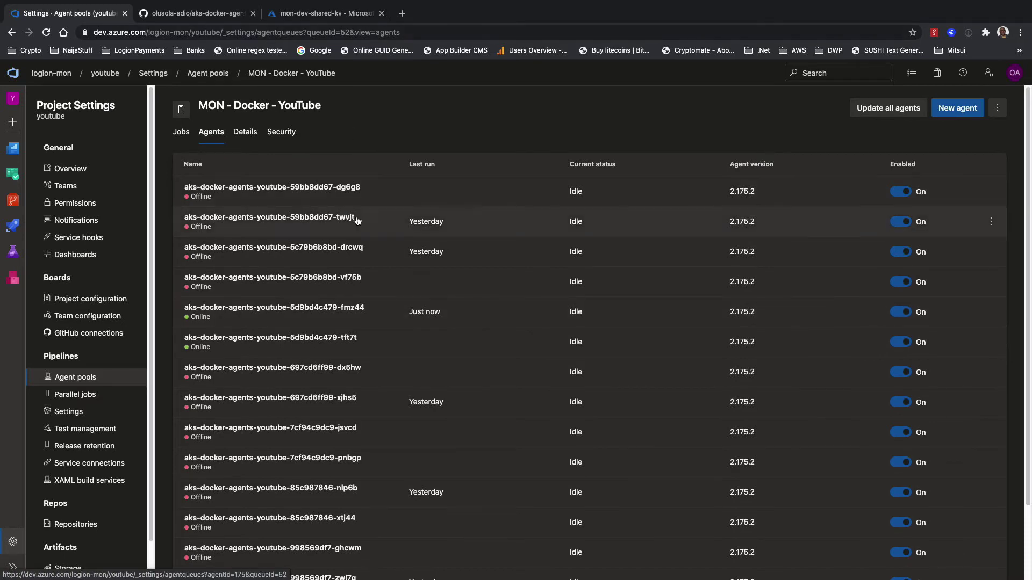
Switch to Microsoft Remote Desktop and review the BashJob definition in azure-pipelines.yml in Visual Studio Code
key("ctrl+Up")
left_click(482, 194)
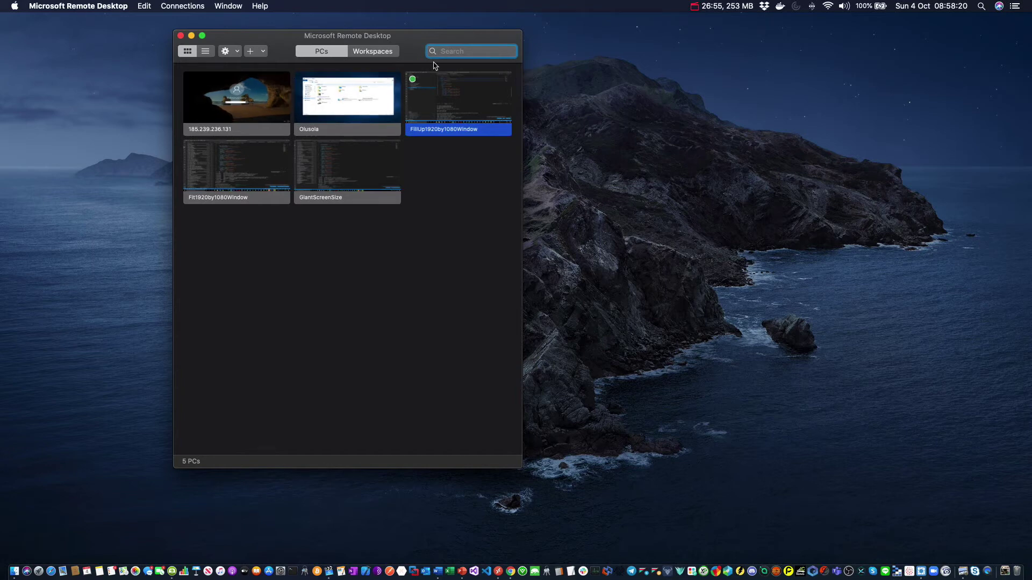
key("ctrl+Up")
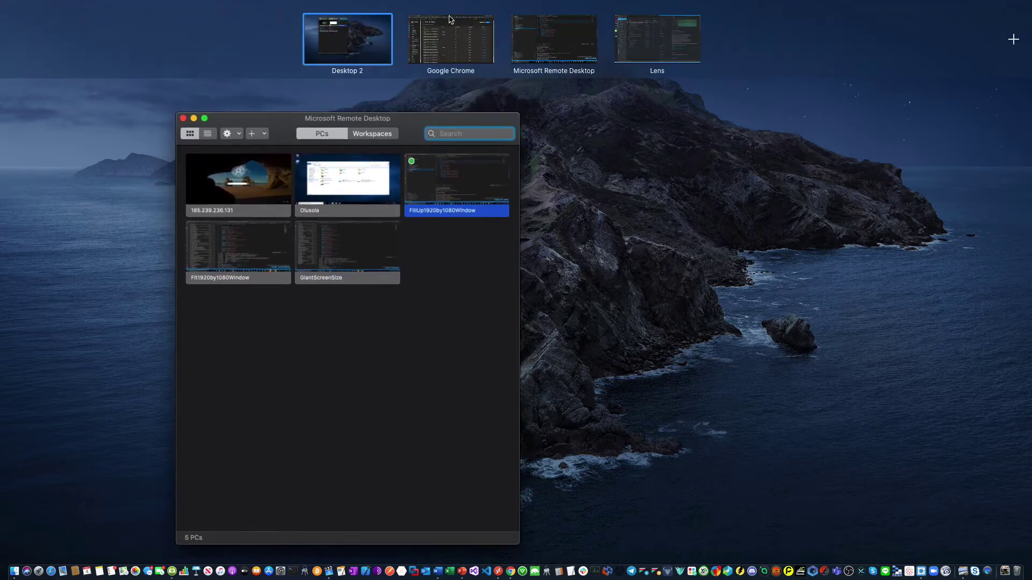
left_click(545, 35)
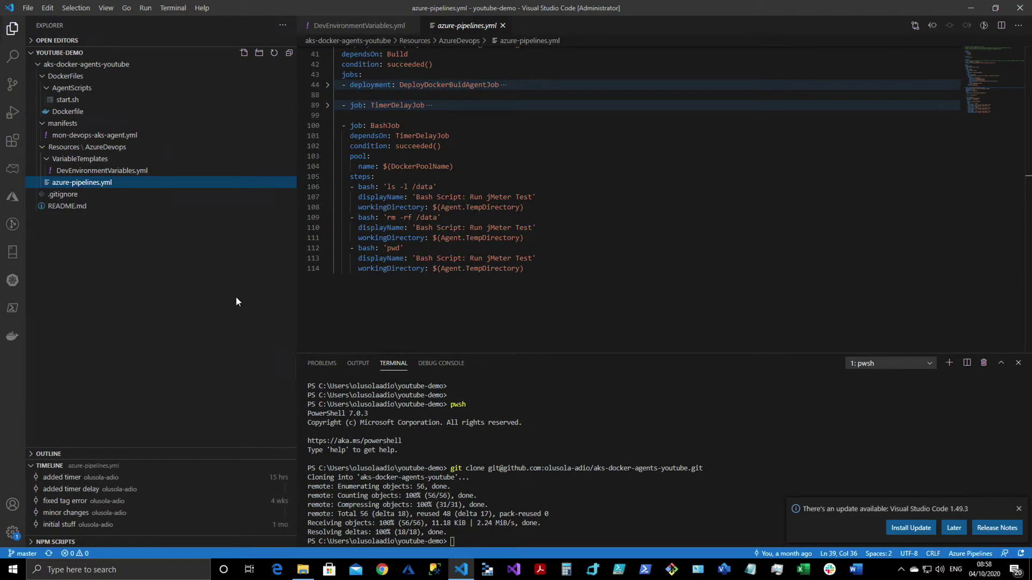
Switch back to Google Chrome and show the aks-docker-agents-youtube repository on GitHub
key("ctrl+Up")
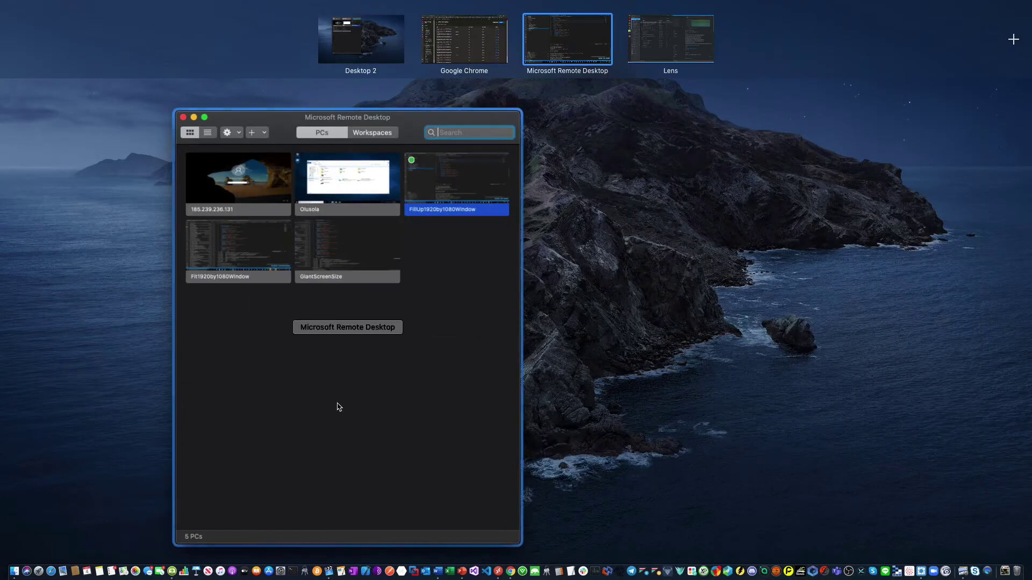
left_click(465, 44)
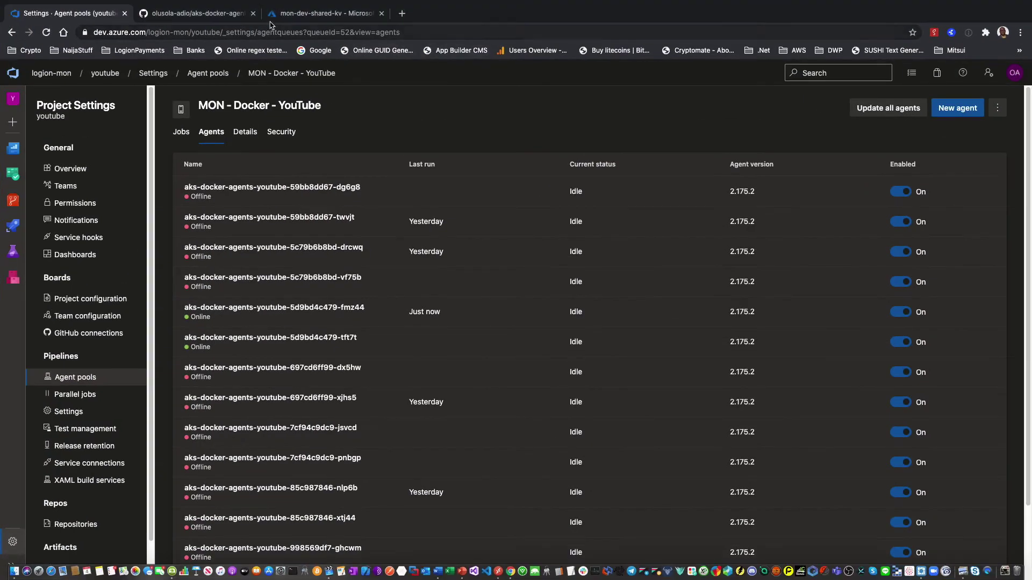
left_click(209, 14)
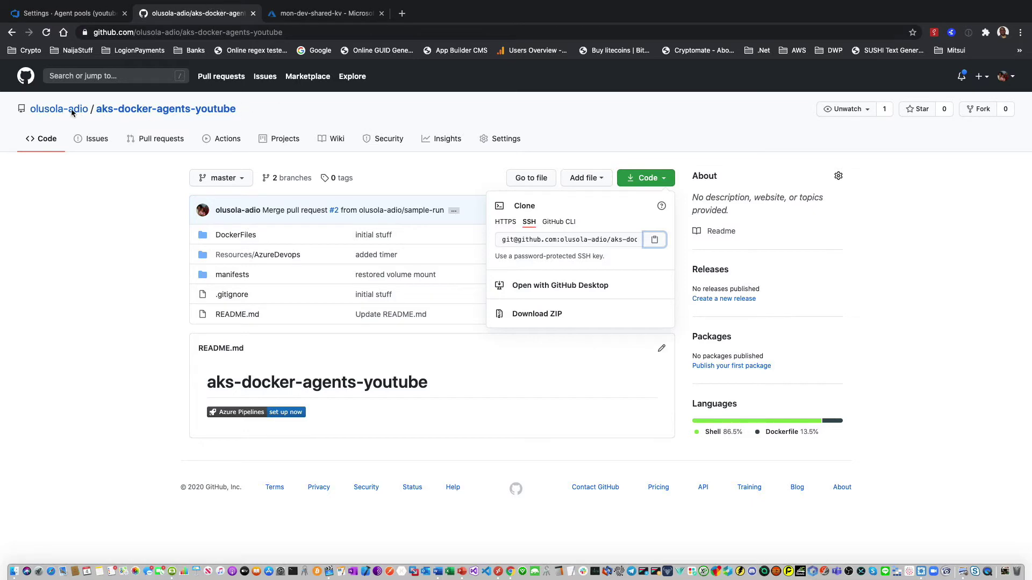
Open the aks-docker-agents-sample-app repository from the GitHub profile and copy its SSH clone URL
left_click(12, 32)
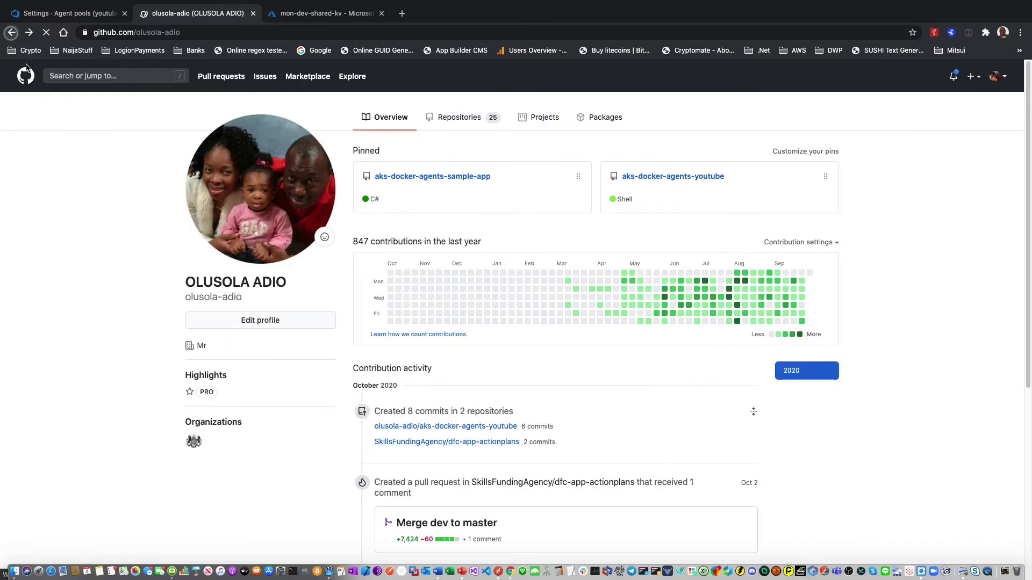
left_click(459, 178)
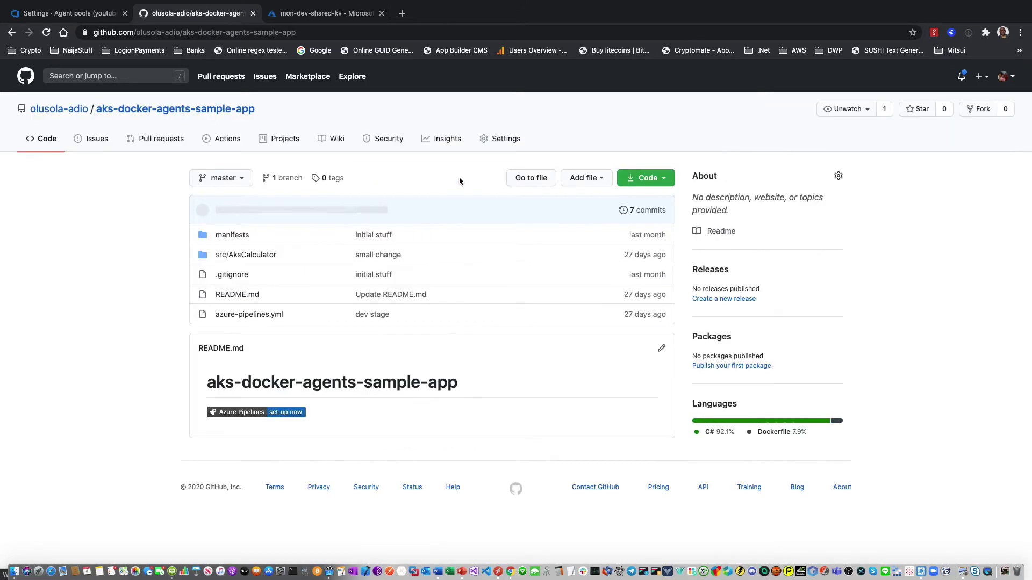
left_click(644, 179)
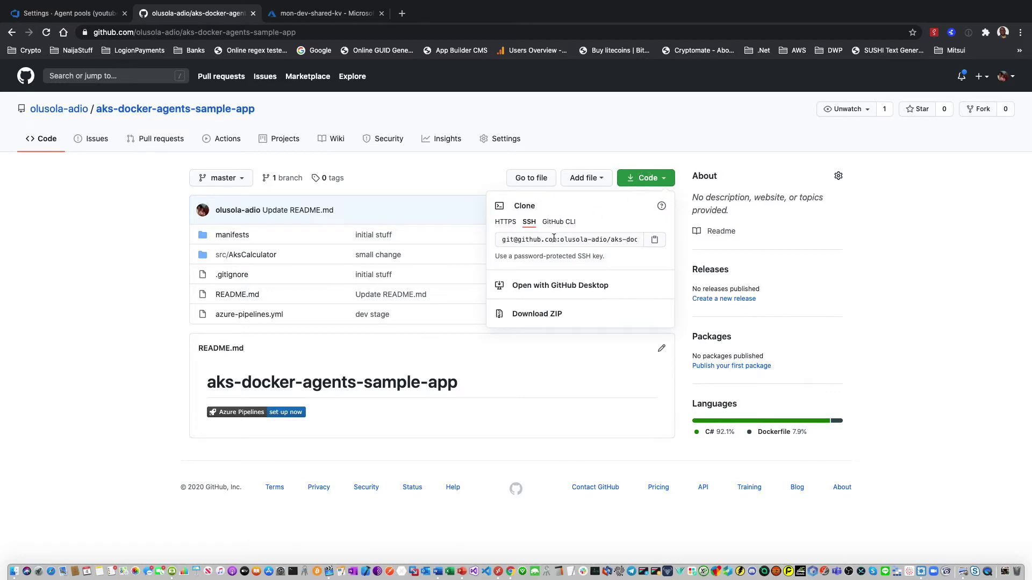
left_click(655, 239)
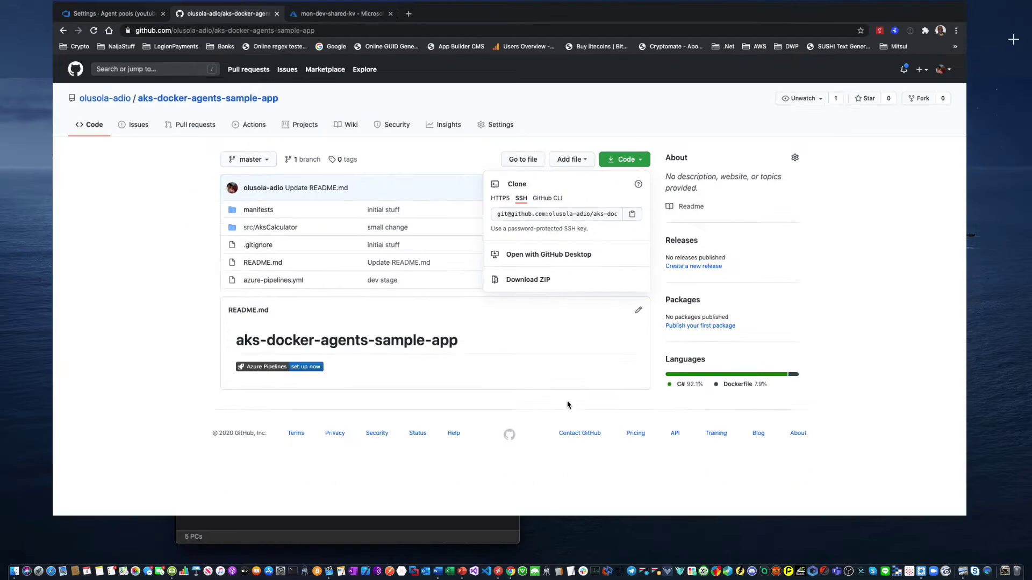
Switch to Visual Studio Code in the remote desktop and git clone the aks-docker-agents-sample-app repository into the youtube-demo folder
key("ctrl+Up")
left_click(576, 41)
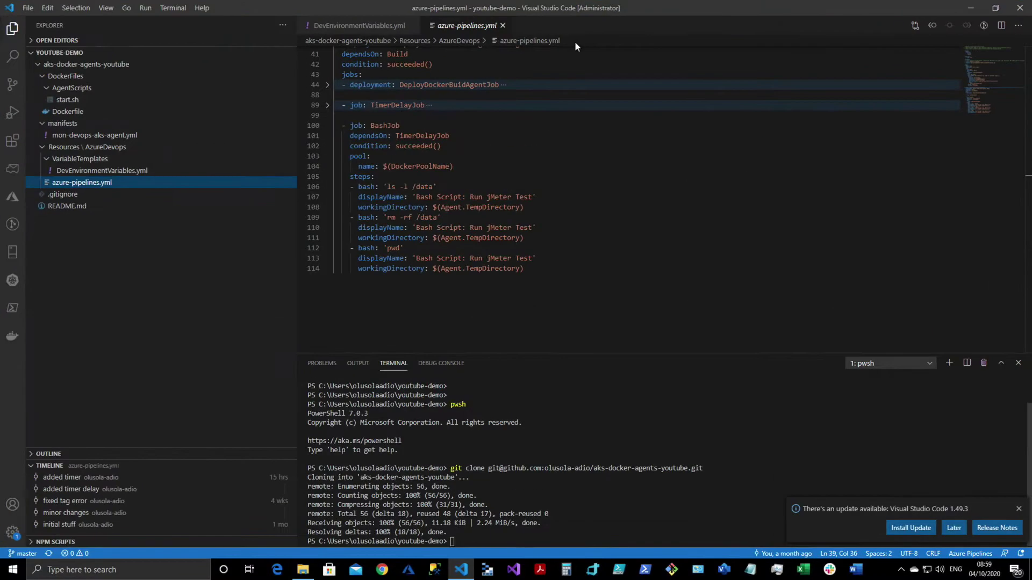
left_click(550, 514)
type("git clone")
key("ctrl+v")
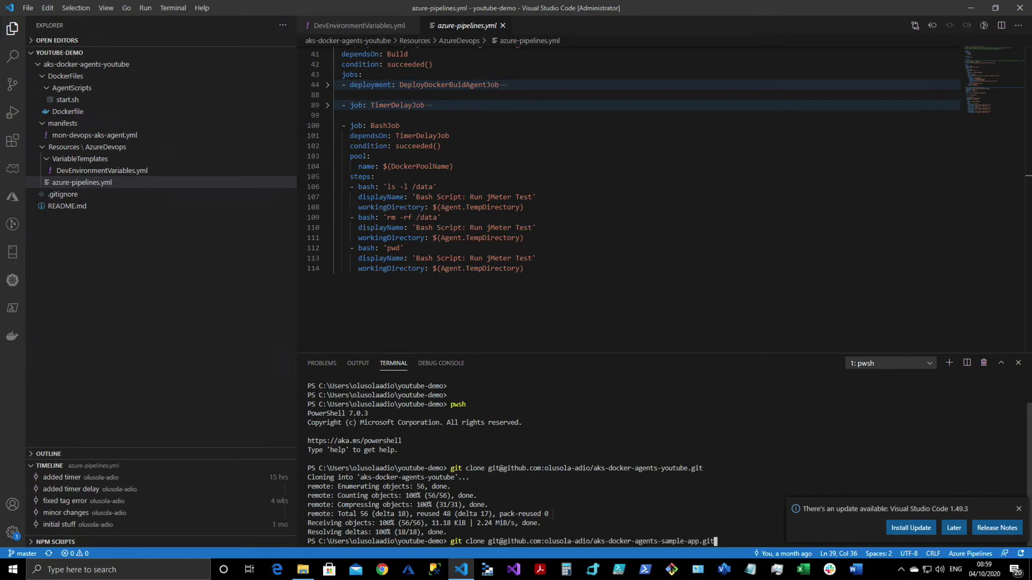
key("Return")
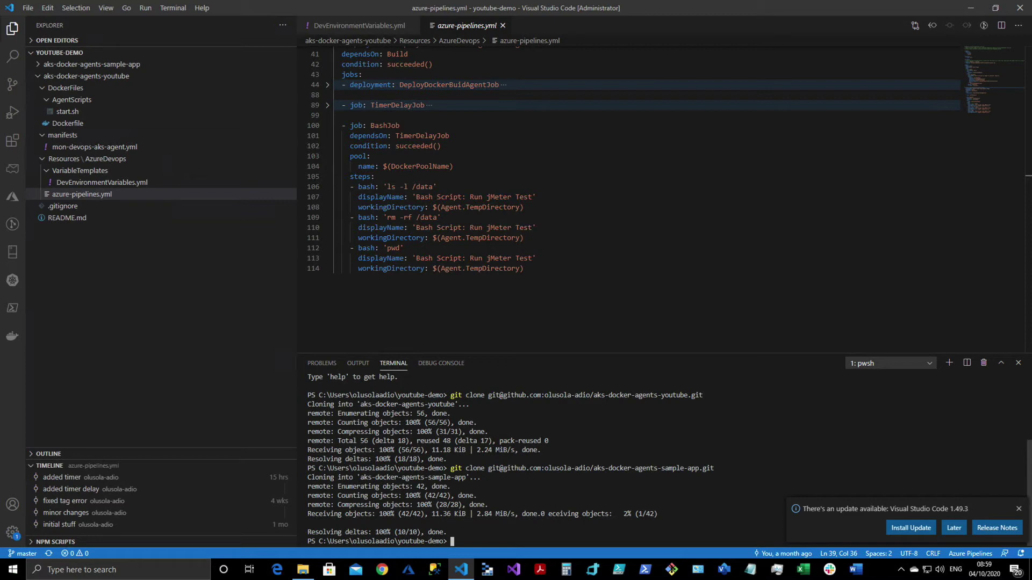
Switch back to Azure DevOps in Chrome and open the youtube project's service connections settings
key("ctrl+Up")
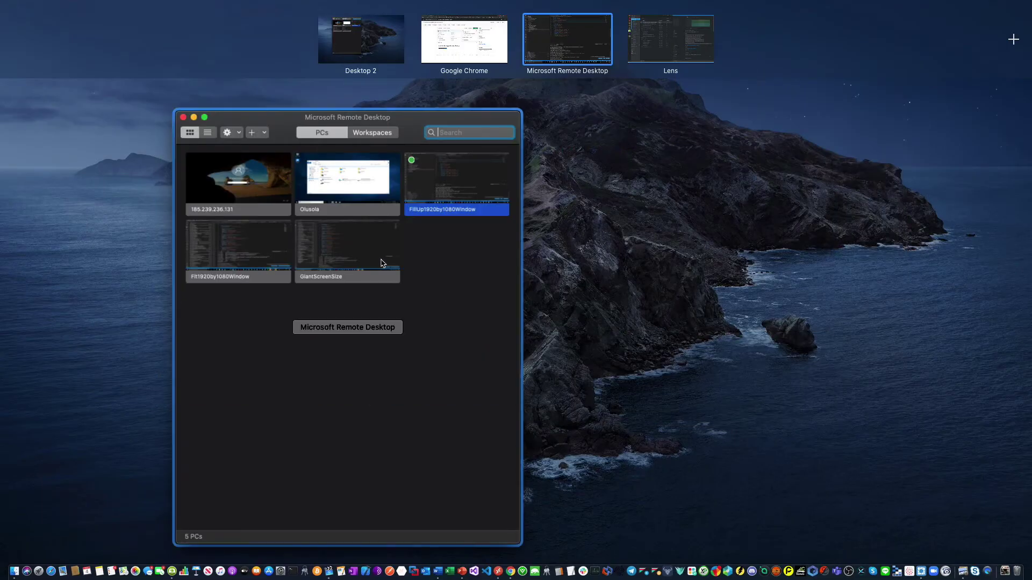
left_click(438, 59)
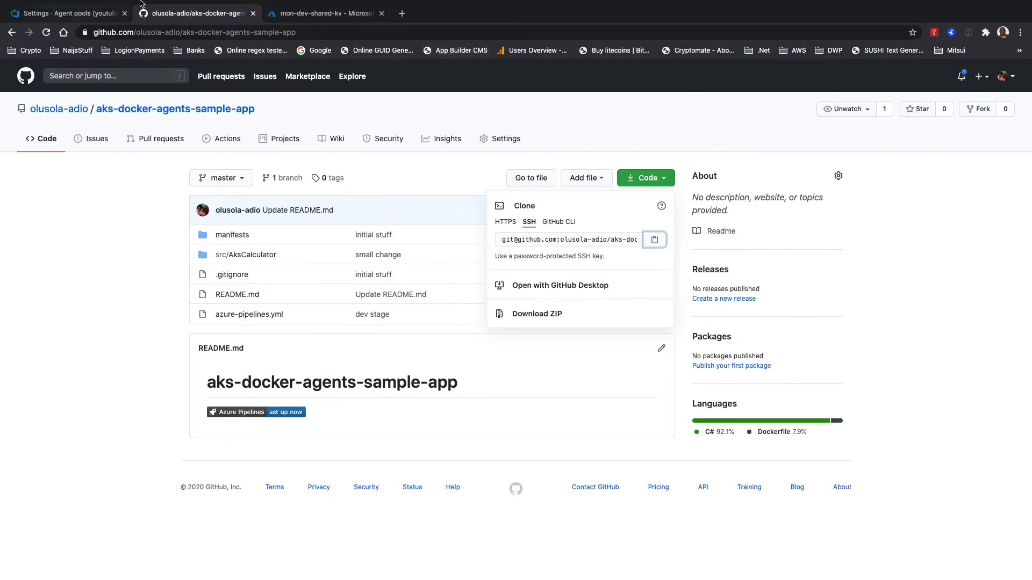
left_click(89, 17)
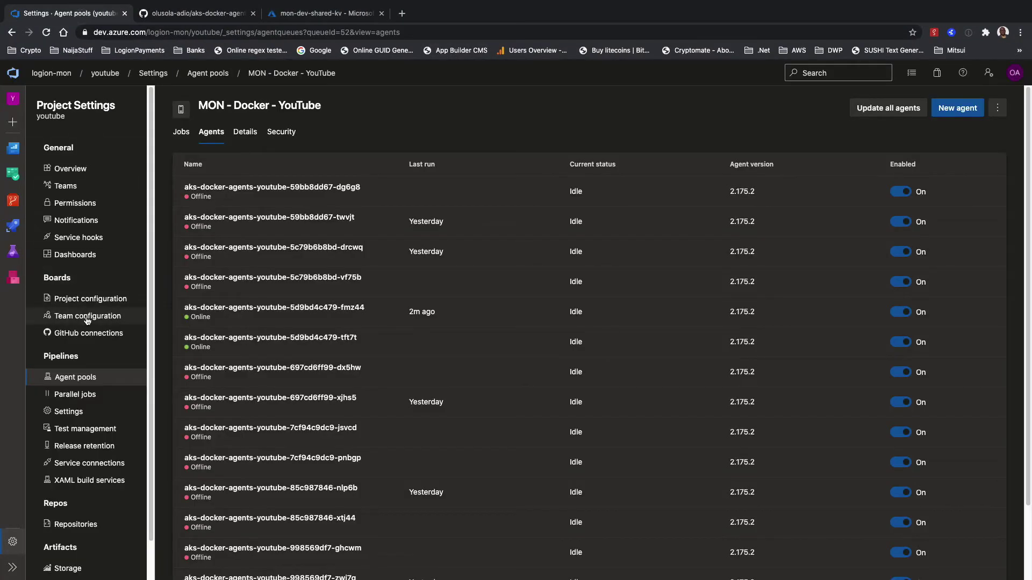
left_click(81, 463)
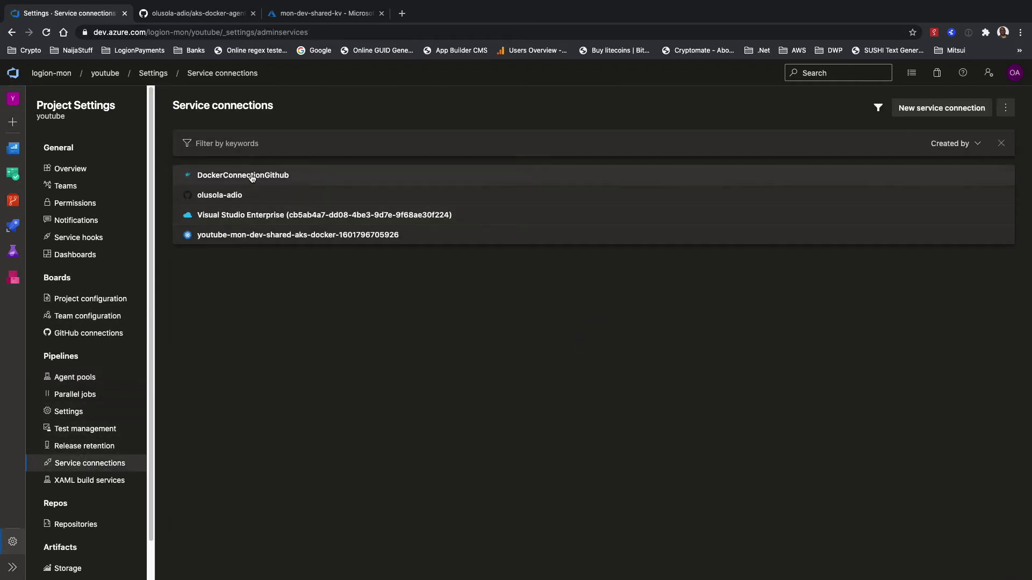
Start a new Kubernetes service connection and sign in to the Microsoft account with the saved account password
left_click(946, 107)
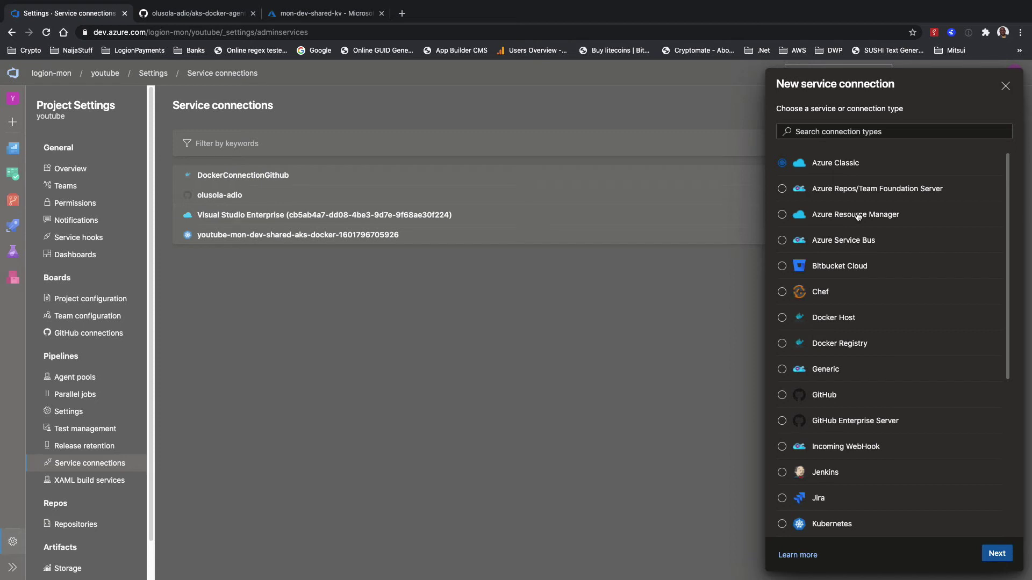
scroll(878, 371, "down", 4)
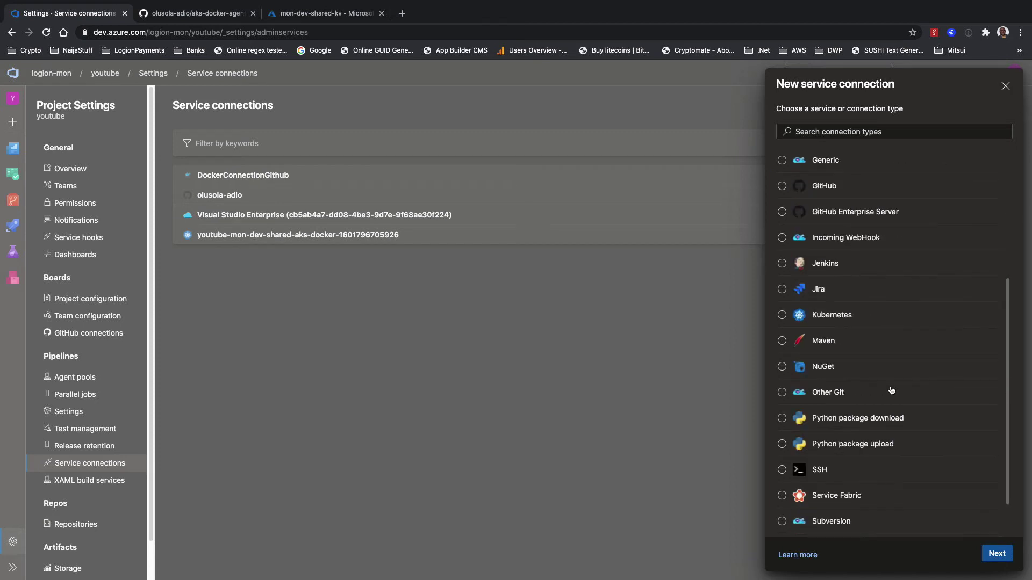
left_click(837, 314)
left_click(994, 554)
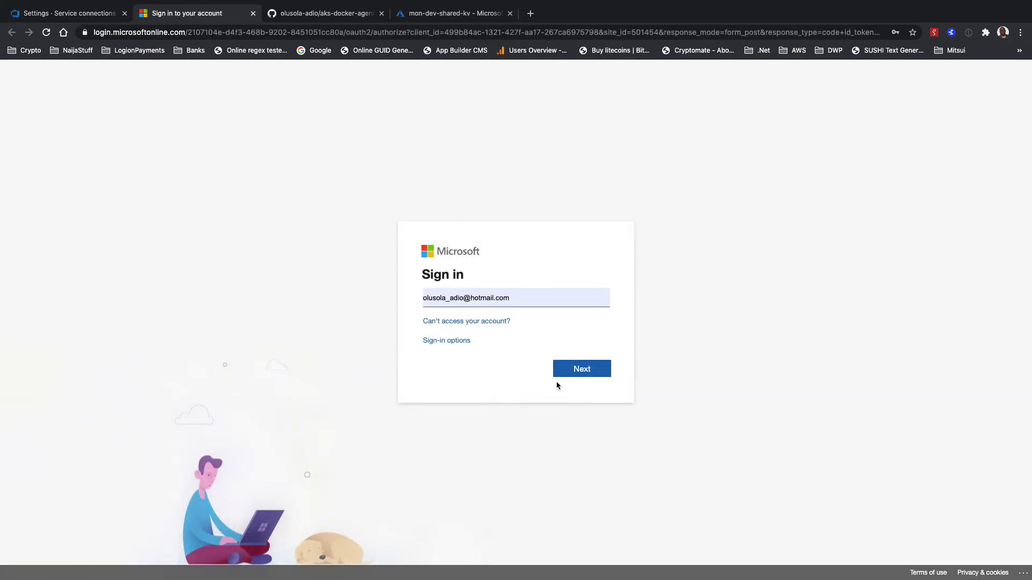
left_click(568, 370)
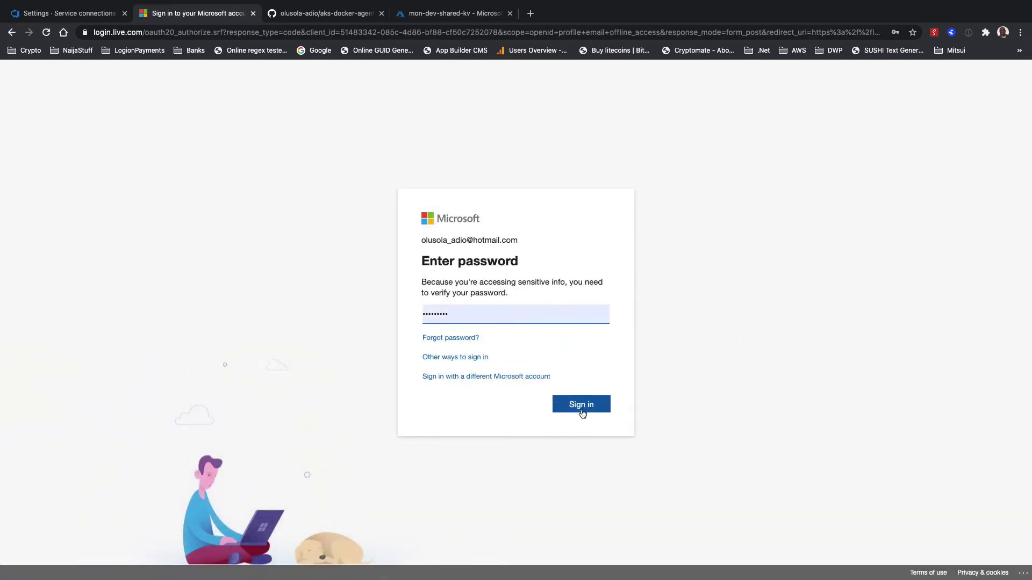
left_click(602, 405)
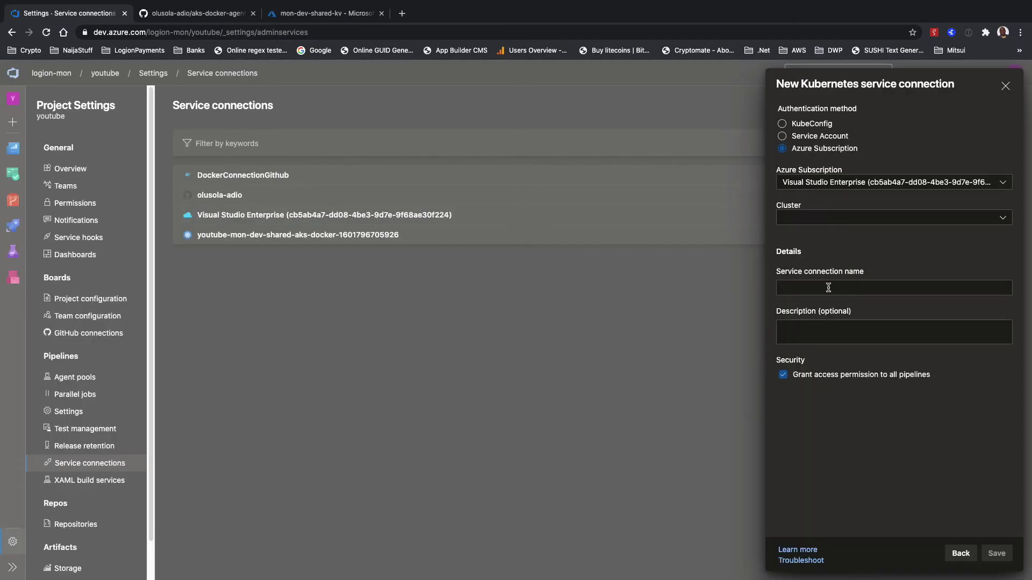
Set the connection's cluster to mon-dev-shared-aks (mon-dev-shared-rg) and its namespace to default, and enable cluster admin credentials
left_click(1003, 217)
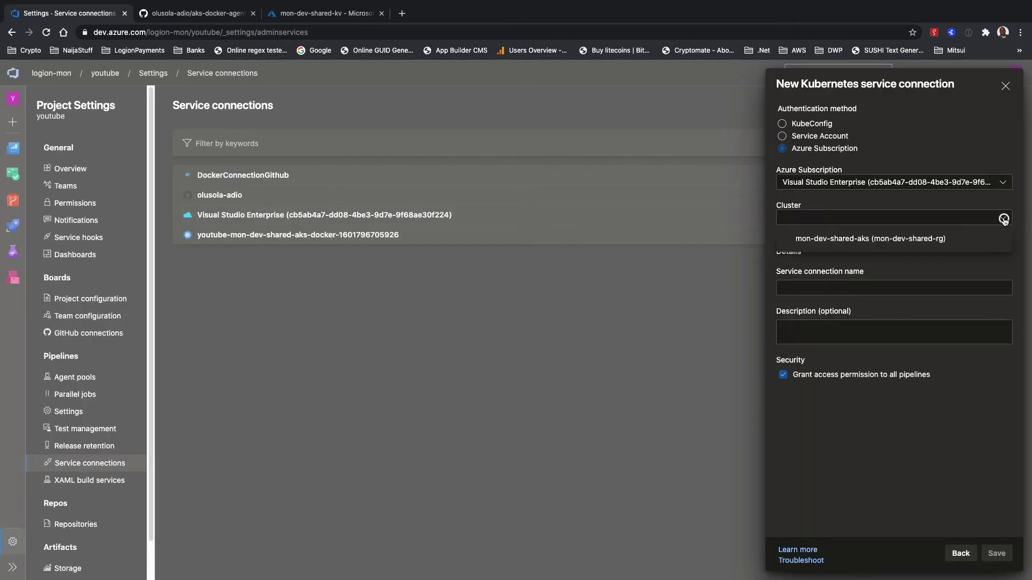
left_click(936, 237)
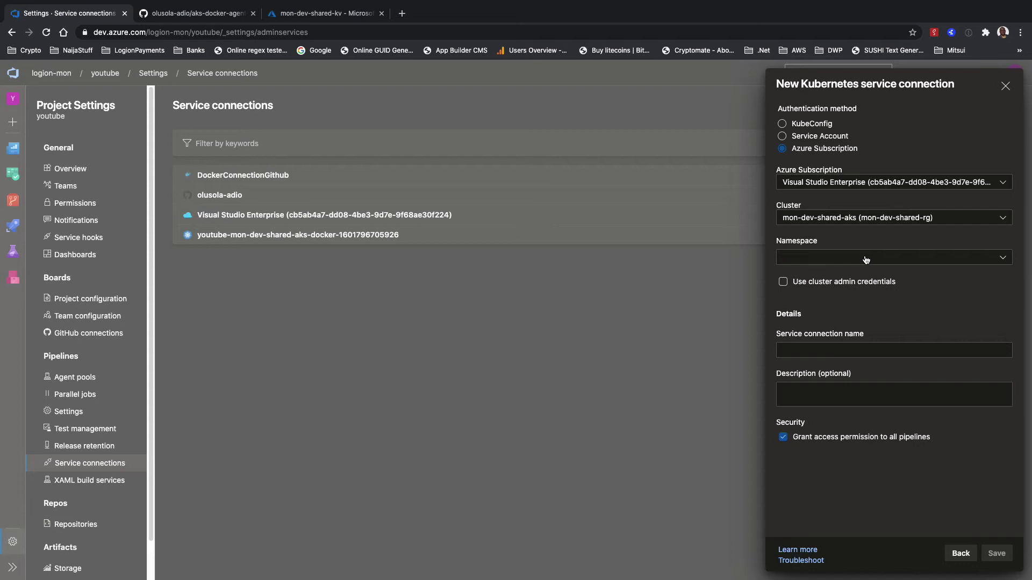
left_click(866, 260)
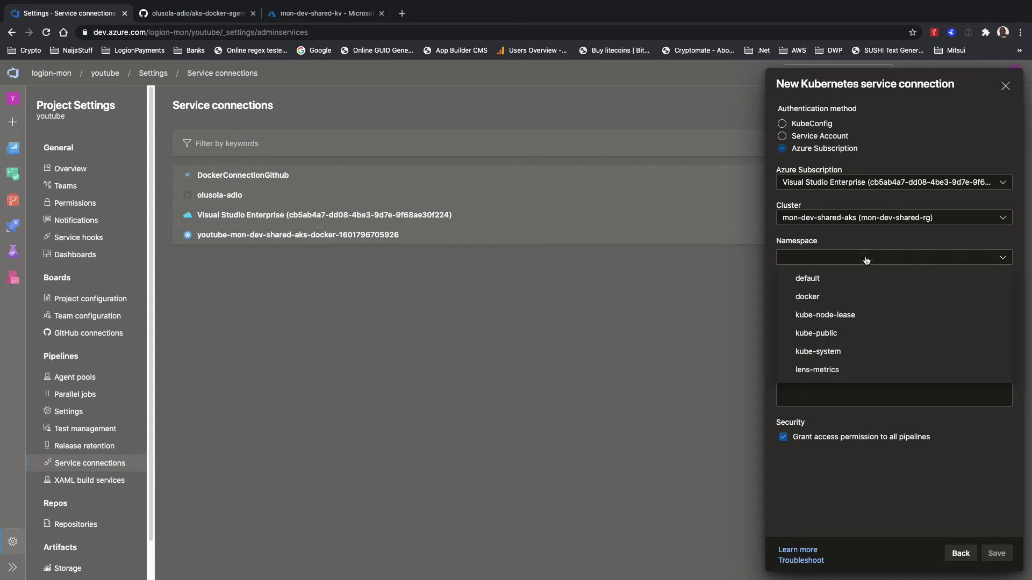
left_click(825, 279)
left_click(814, 285)
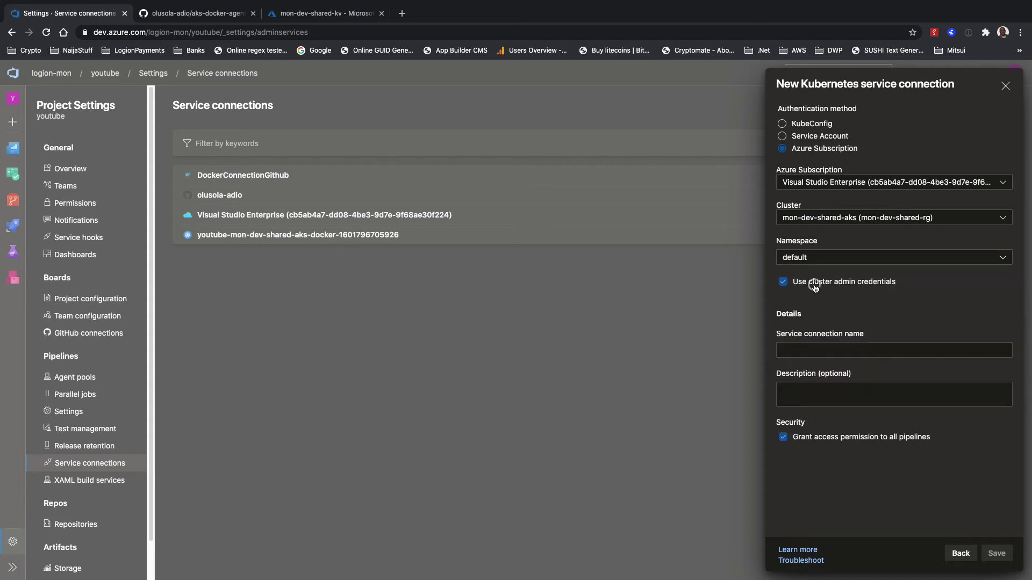
Name the Kubernetes service connection AksCalculatorDemo and save it with the description left blank
left_click(810, 350)
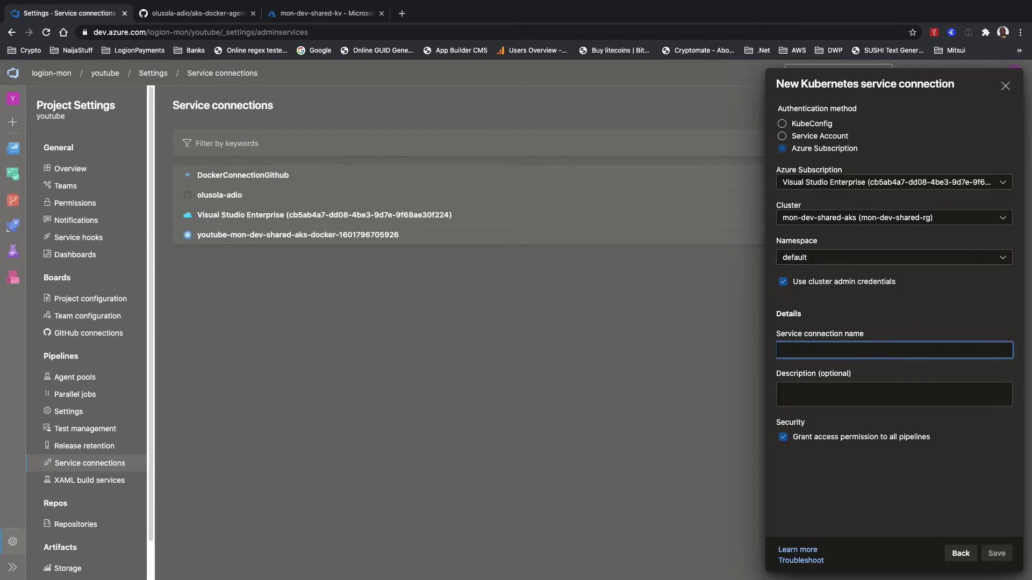
key("super+Tab")
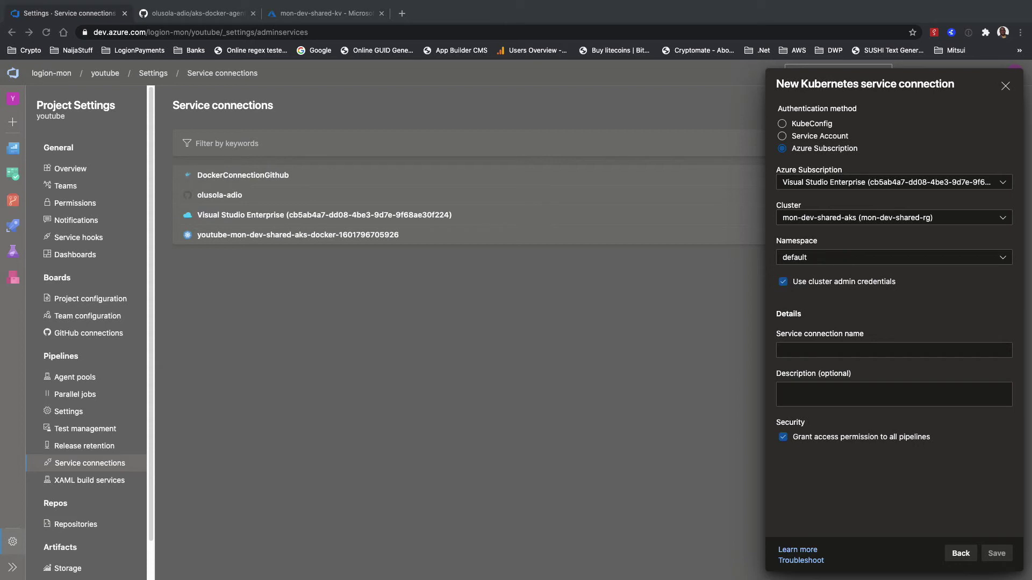
left_click(795, 352)
type("A")
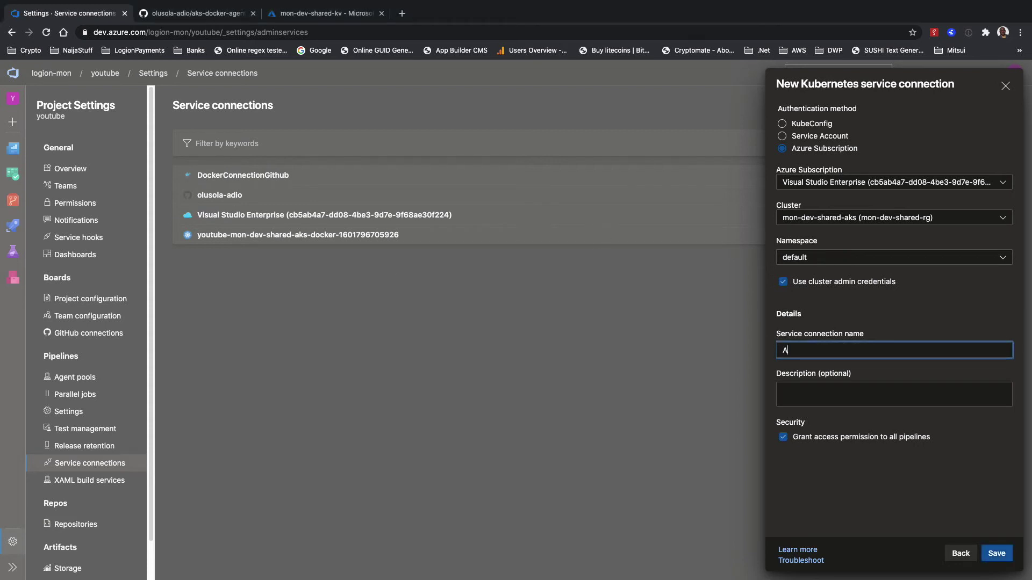
type("ksC")
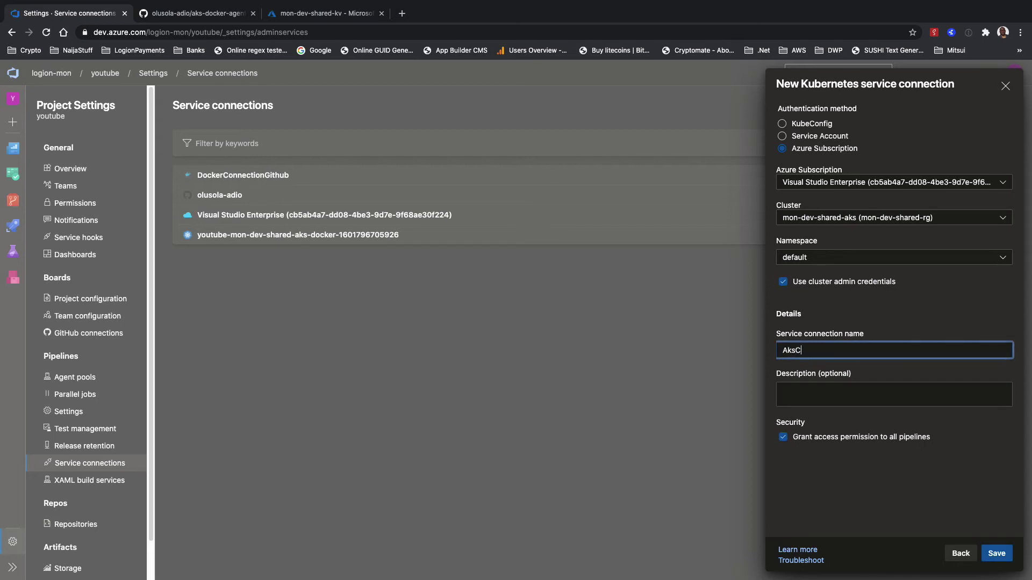
type("alcula")
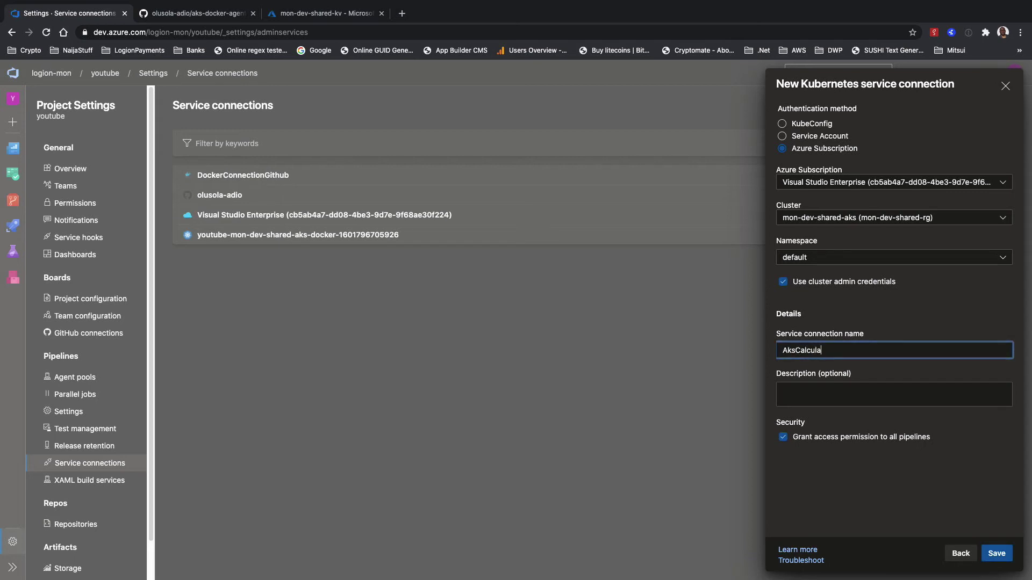
type("torDemo")
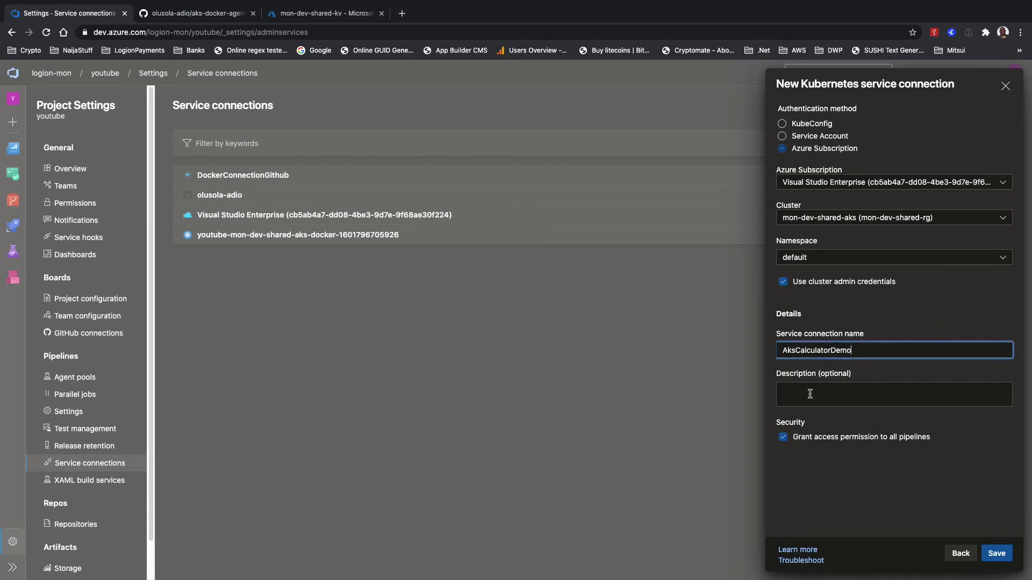
left_click(808, 394)
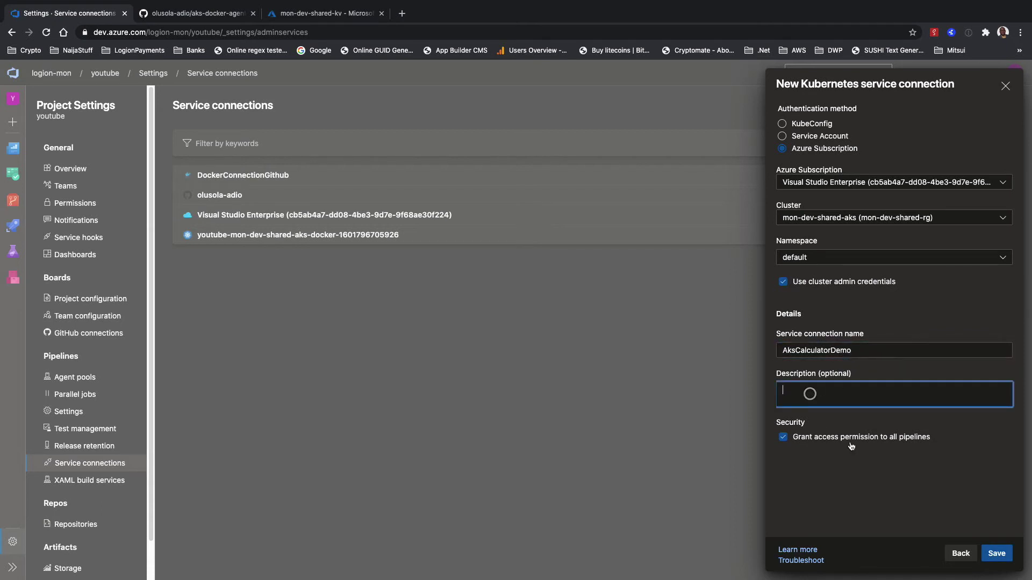
left_click(997, 553)
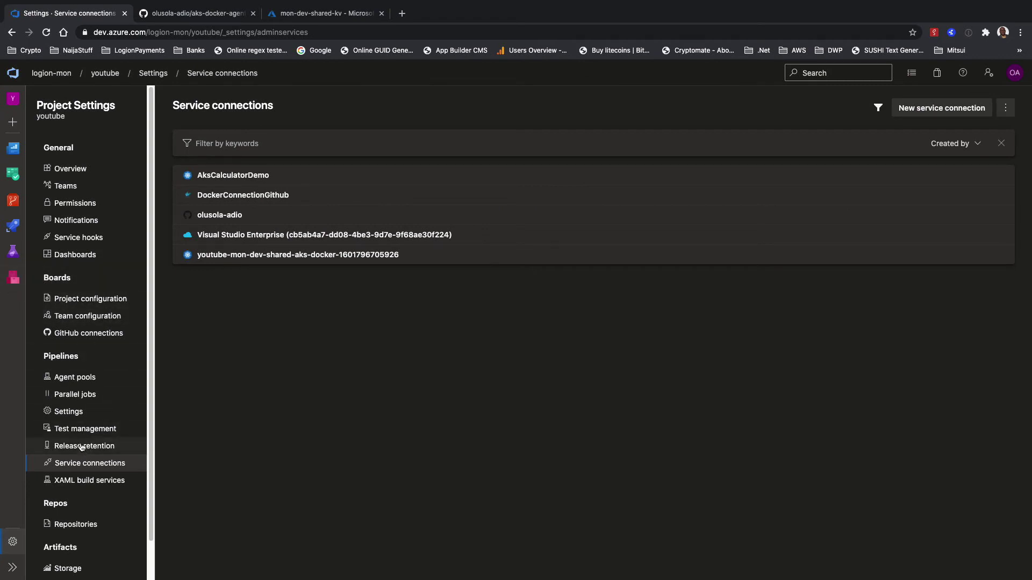
Start a new pipeline environment named dev with a Kubernetes resource, and sign in with the saved Microsoft account password
mouse_move(14, 228)
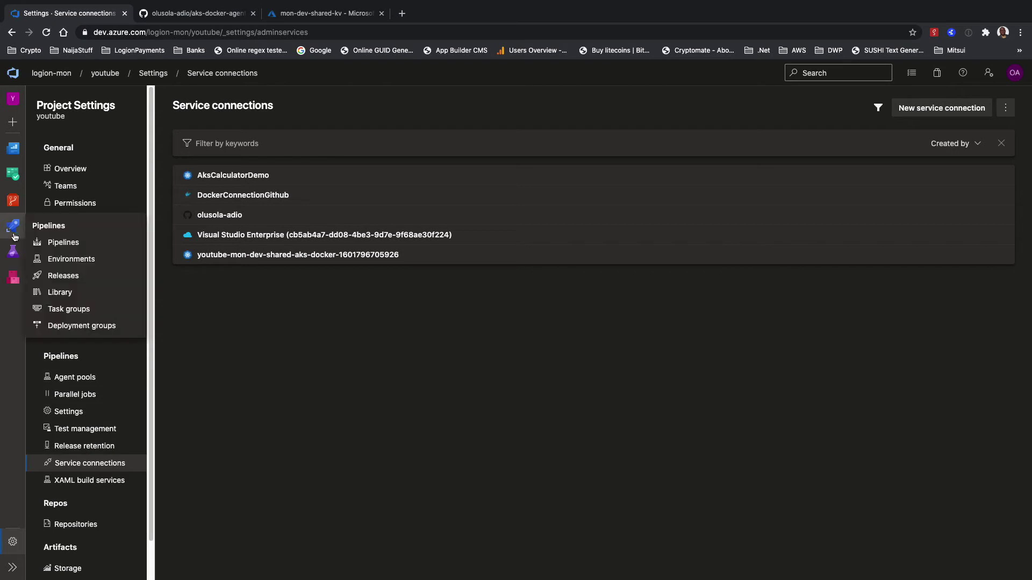
left_click(57, 259)
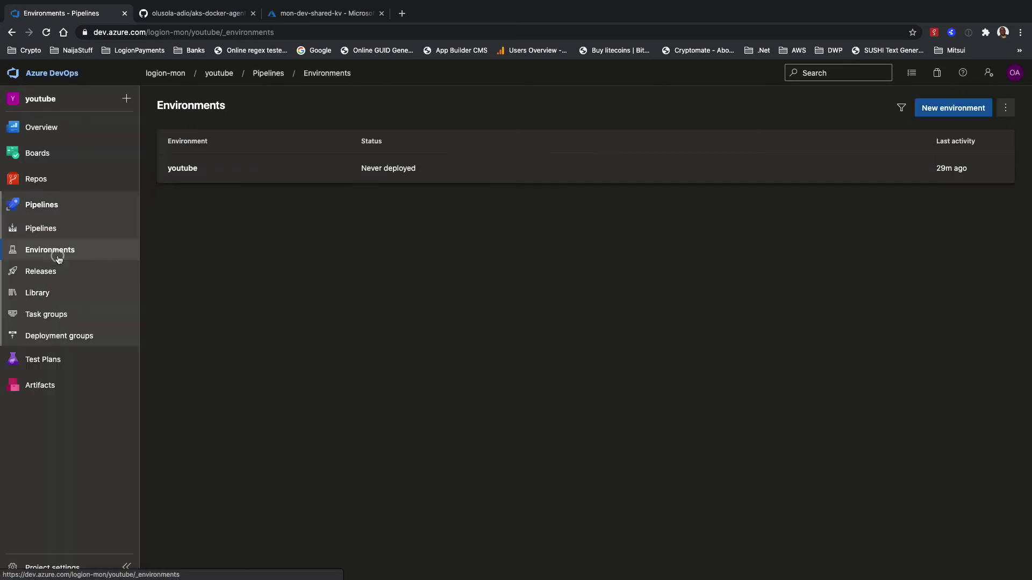
left_click(935, 108)
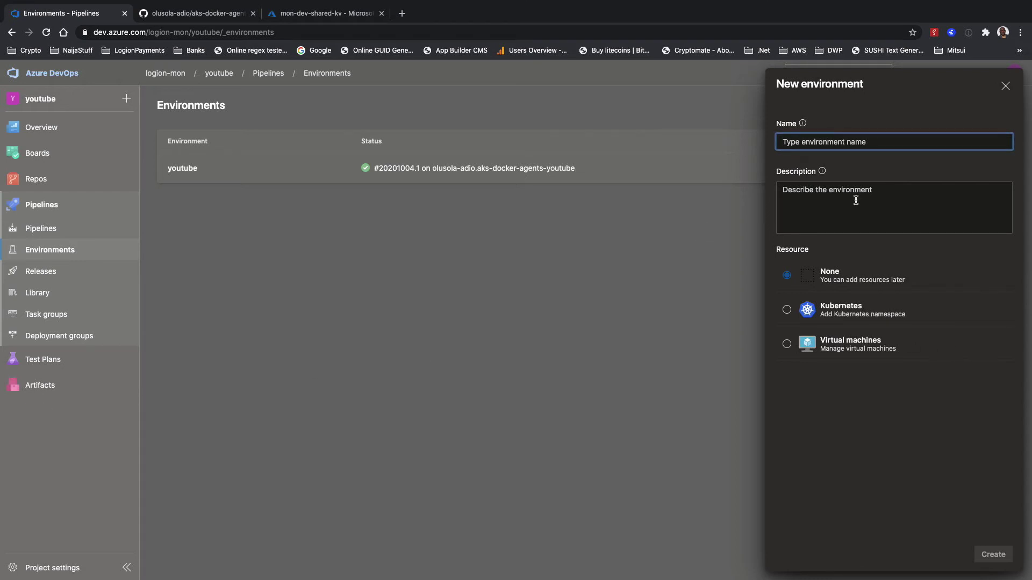
type("dev")
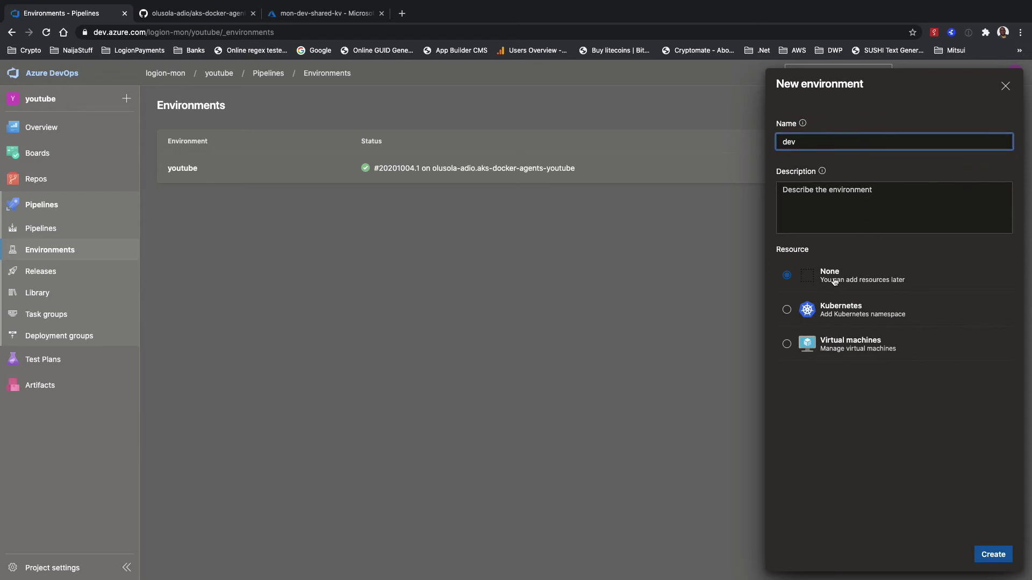
left_click(833, 315)
left_click(996, 554)
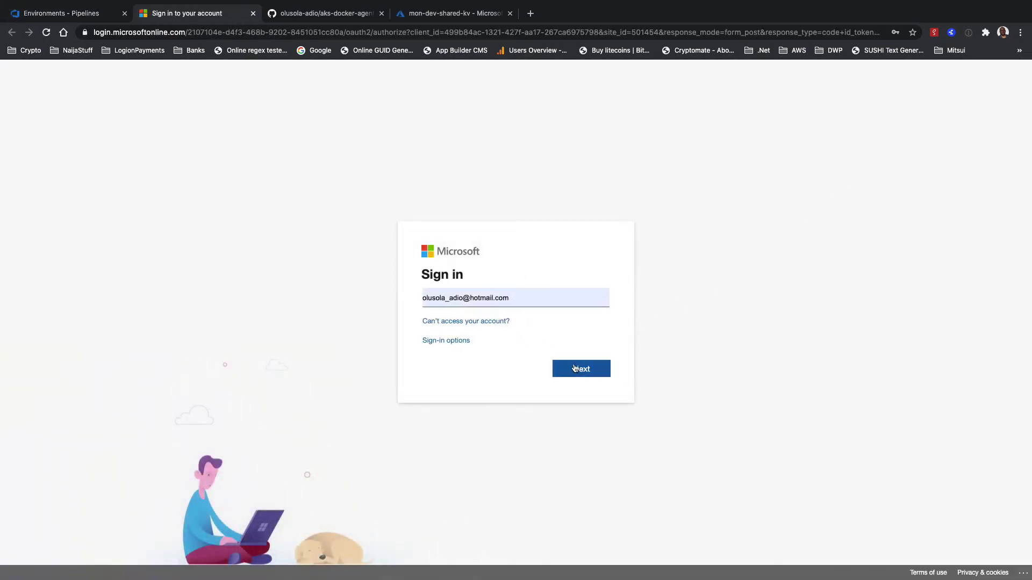
left_click(575, 369)
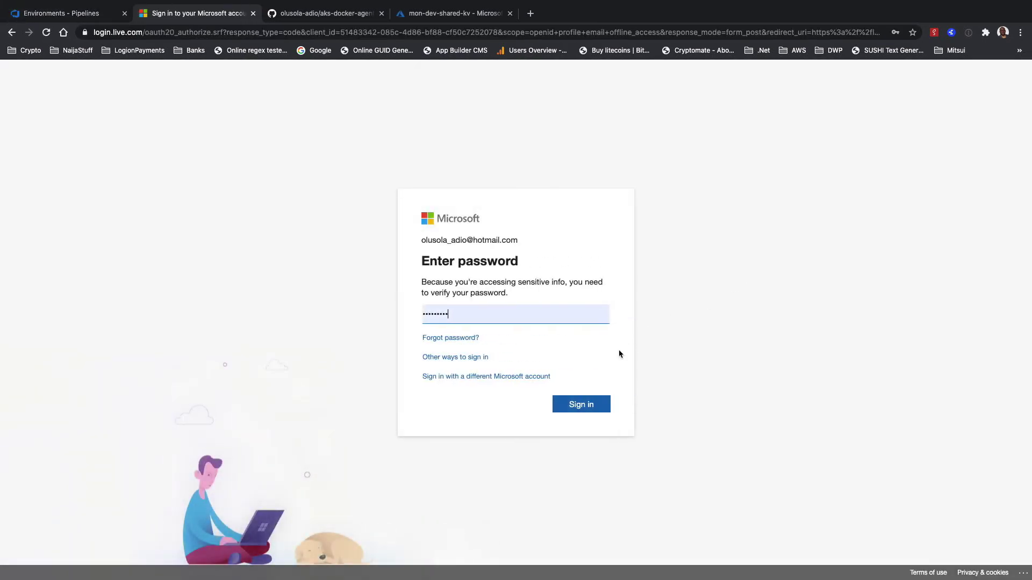
left_click(571, 405)
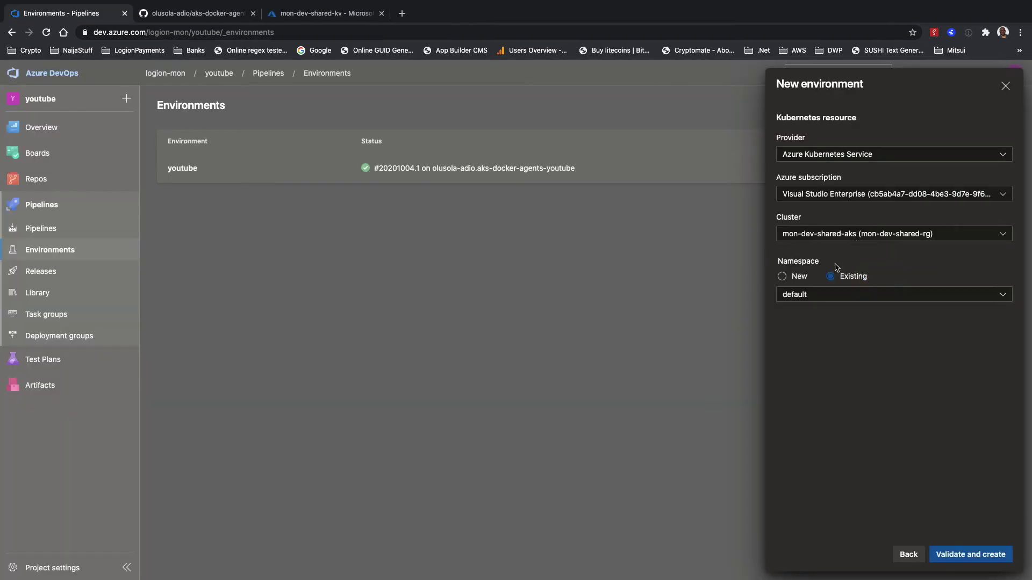
Set the environment's Kubernetes resource to a new namespace named dev, and validate and create the environment
left_click(782, 276)
left_click(792, 293)
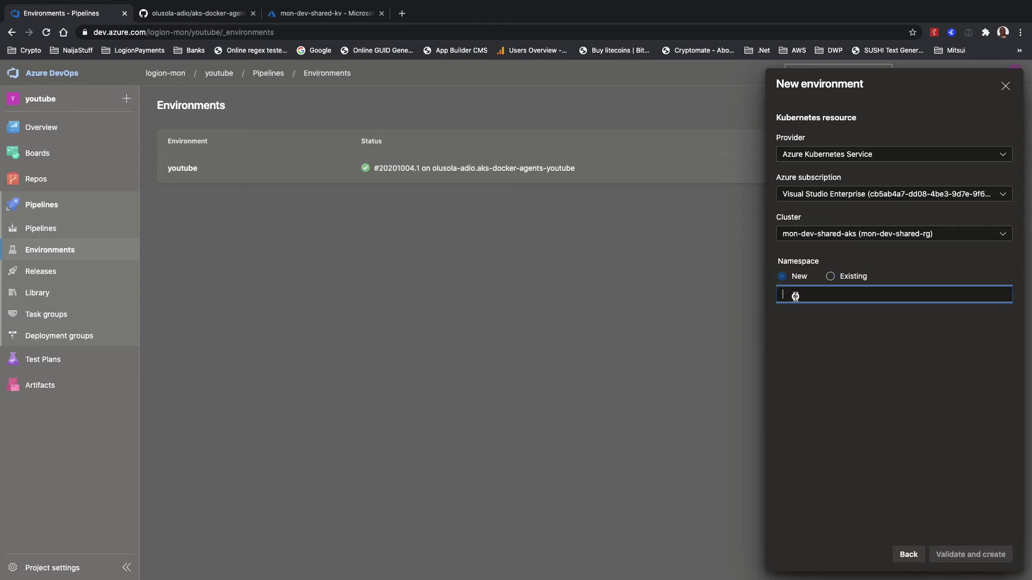
type("dev")
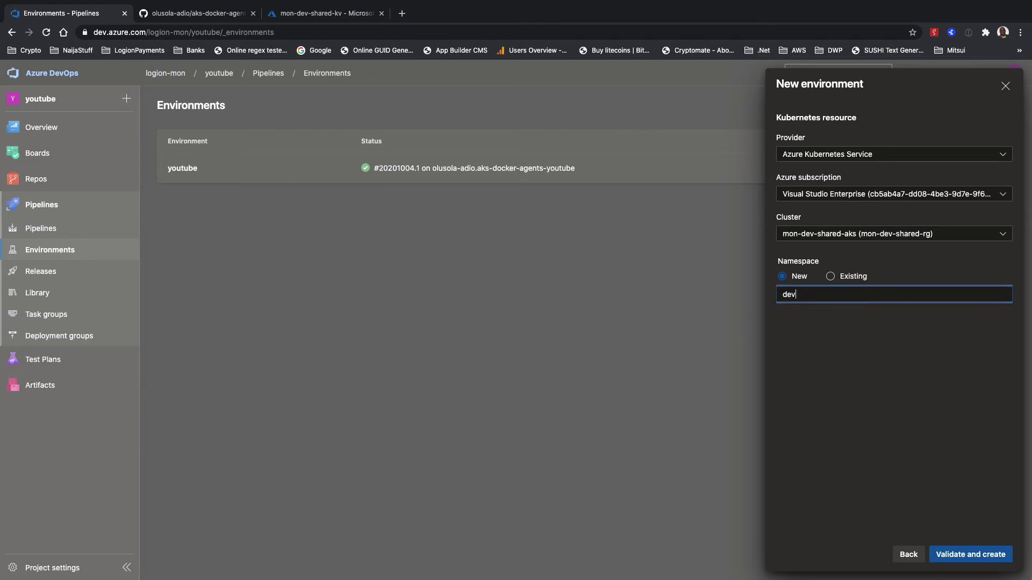
left_click(983, 554)
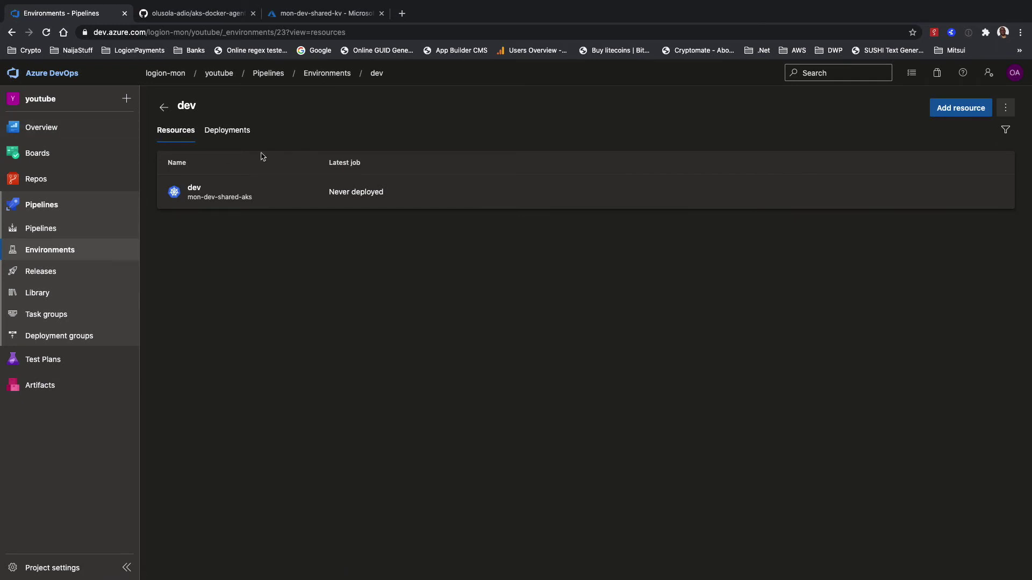
Start another pipeline environment named AksCalculatorDemo with a Kubernetes resource, and proceed to the resource settings
left_click(165, 104)
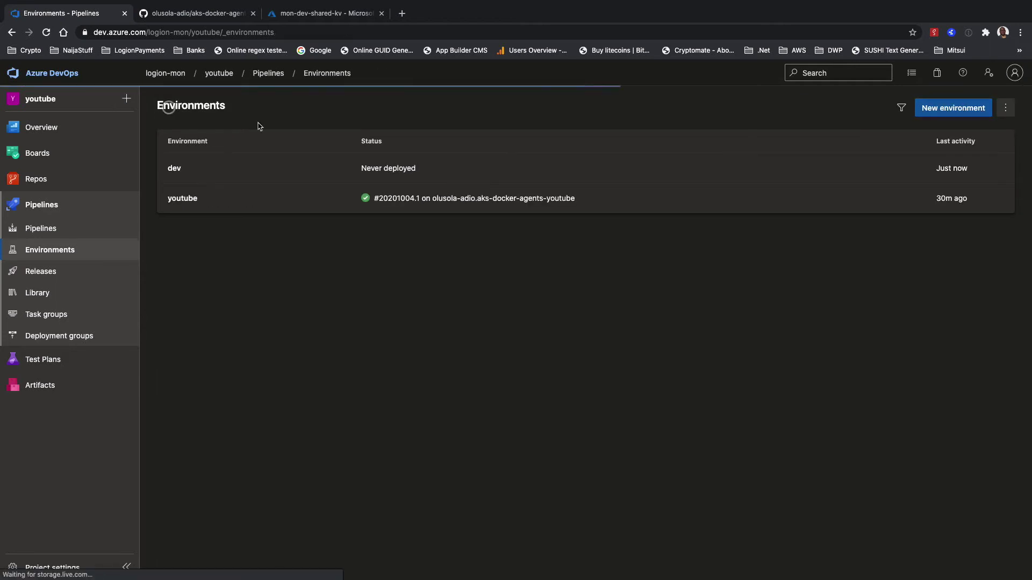
left_click(948, 111)
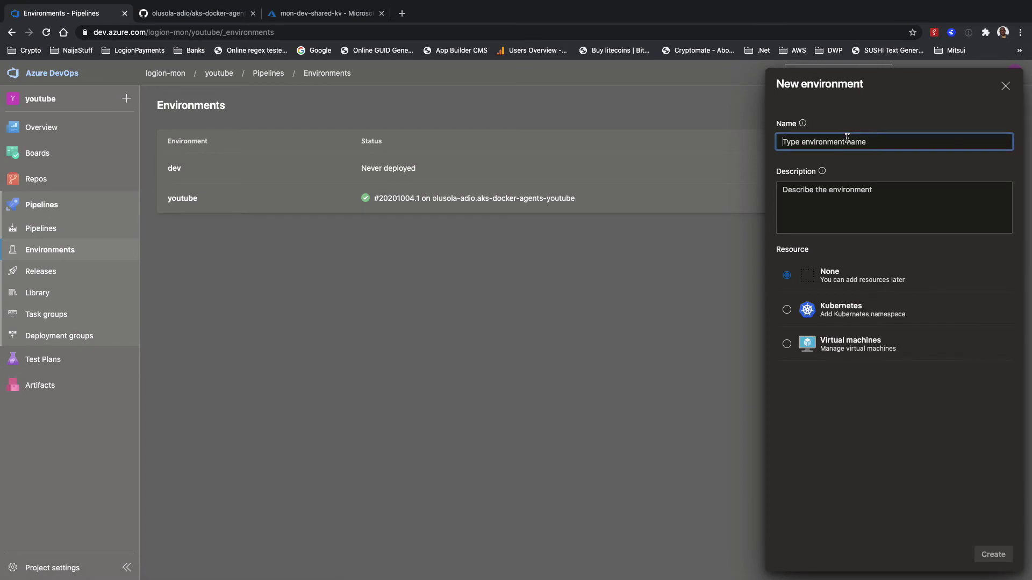
type("A")
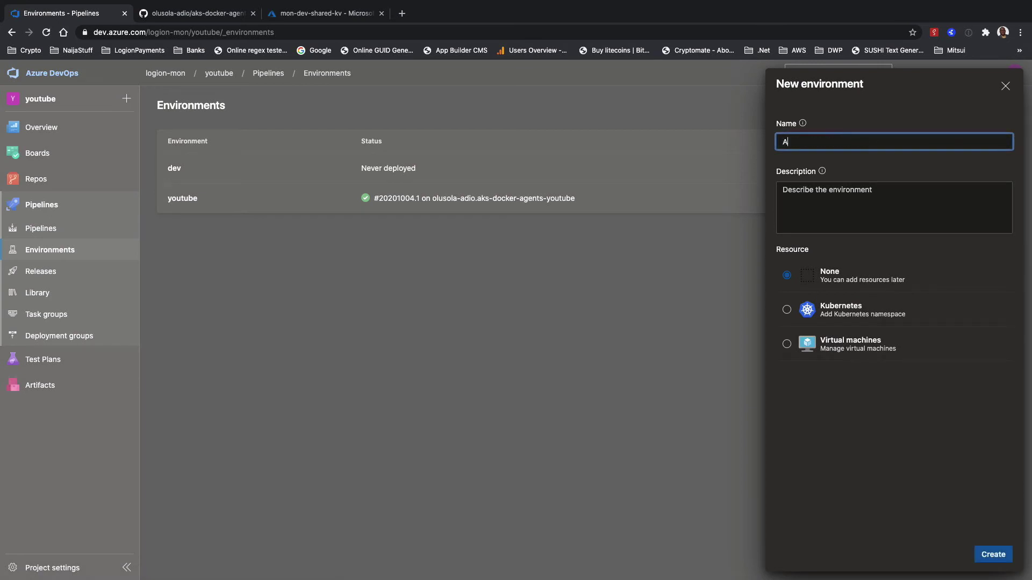
type("ksCalculatorDemo")
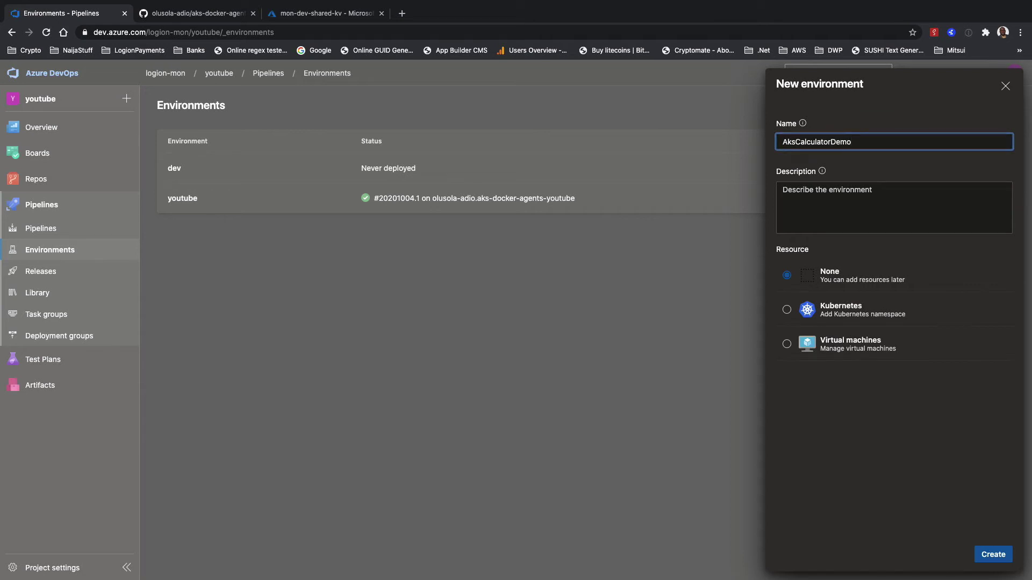
left_click(845, 313)
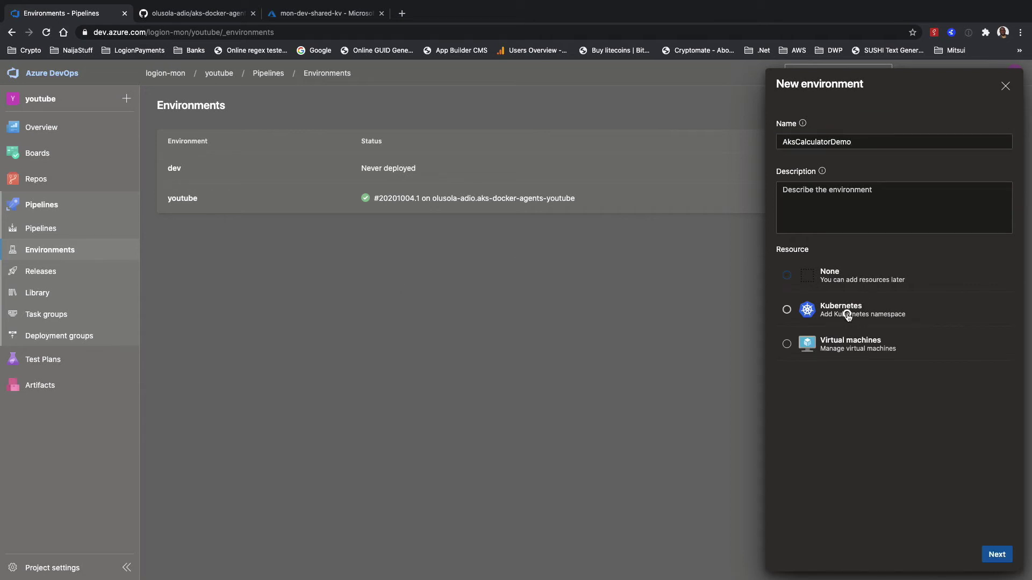
left_click(998, 553)
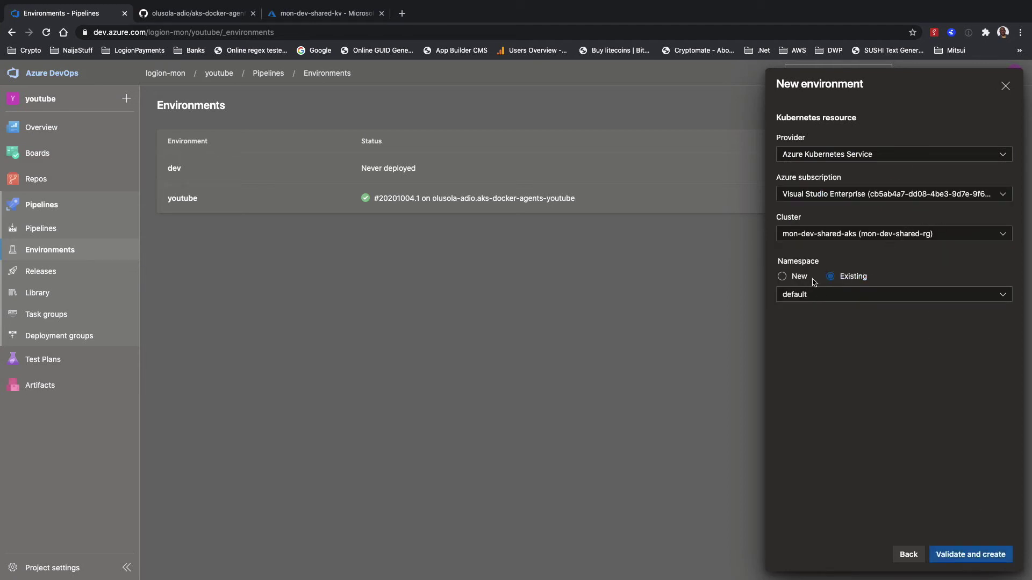
Choose the existing dev namespace on mon-dev-shared-aks for the resource, and validate and create the environment
left_click(813, 295)
left_click(813, 333)
left_click(968, 553)
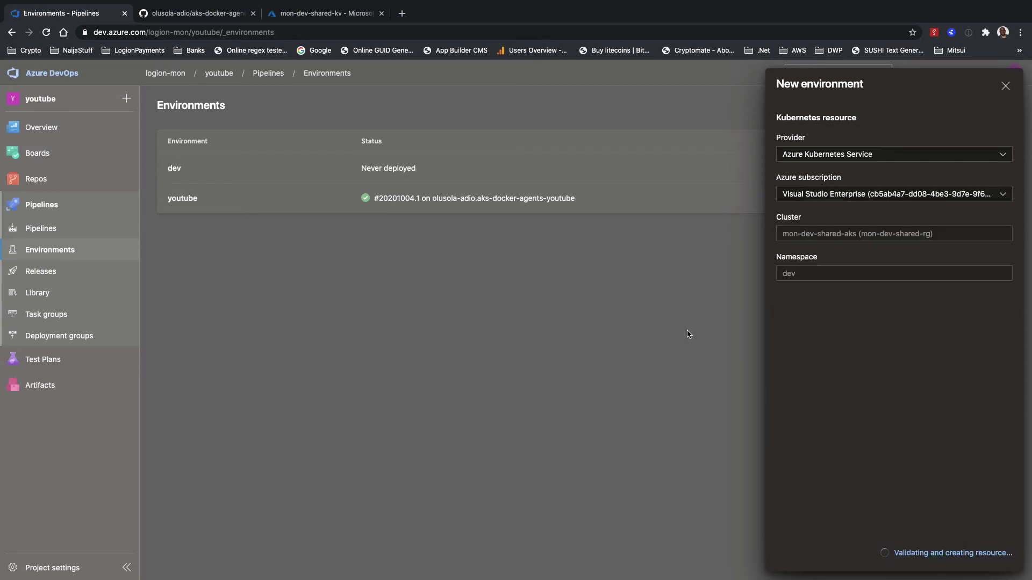
Switch to Lens and view the namespaces of the mon-dev-shared-aks cluster
key("ctrl+Up")
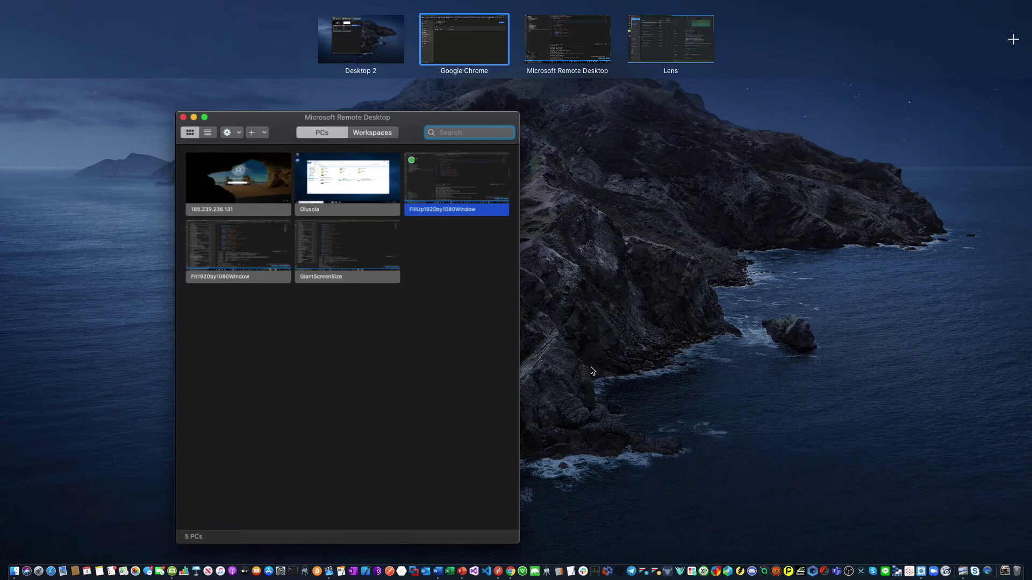
left_click(676, 40)
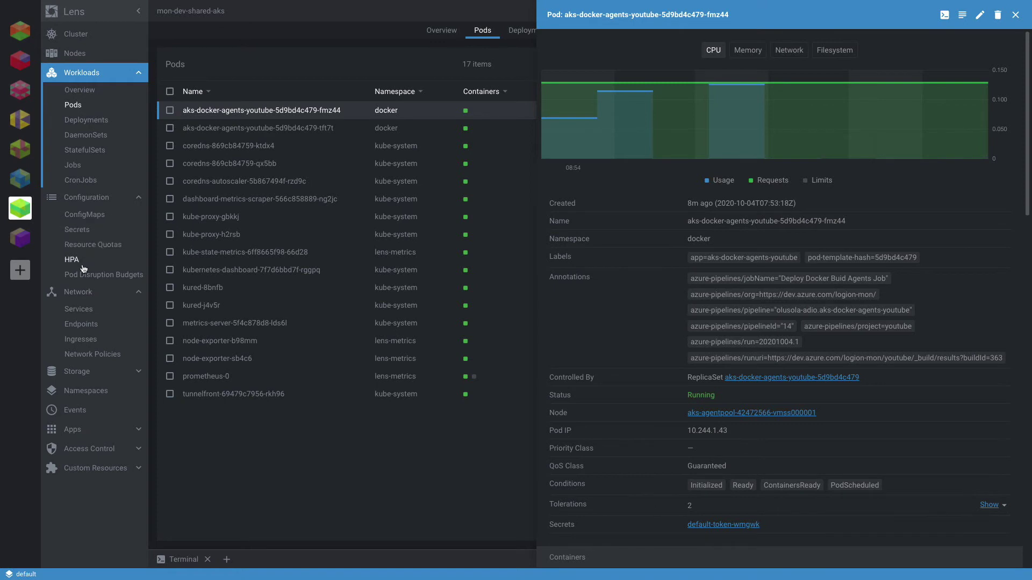
left_click(91, 393)
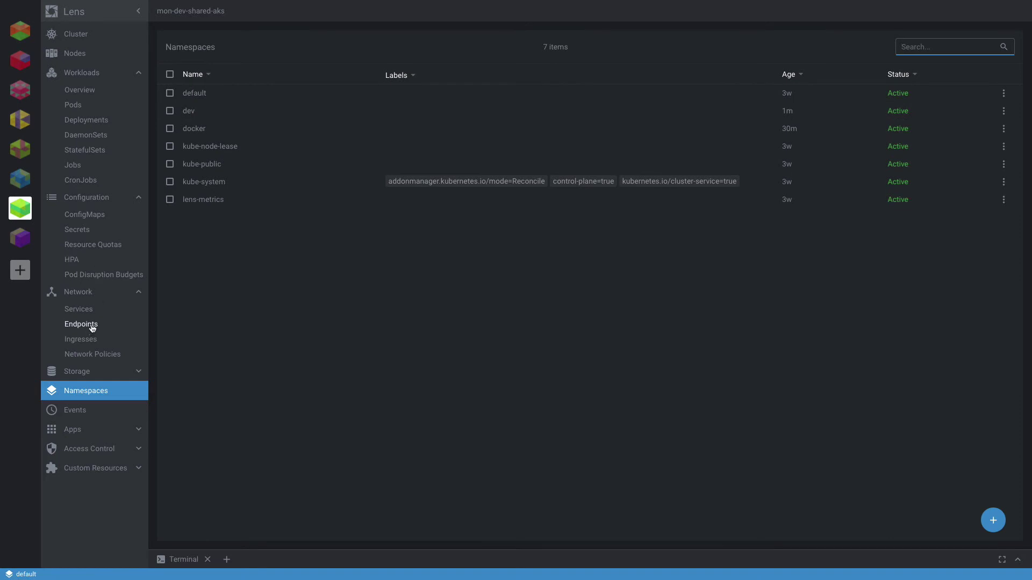
View the cluster's secrets, filter them to the docker namespace, and reset the filter to all namespaces
left_click(78, 230)
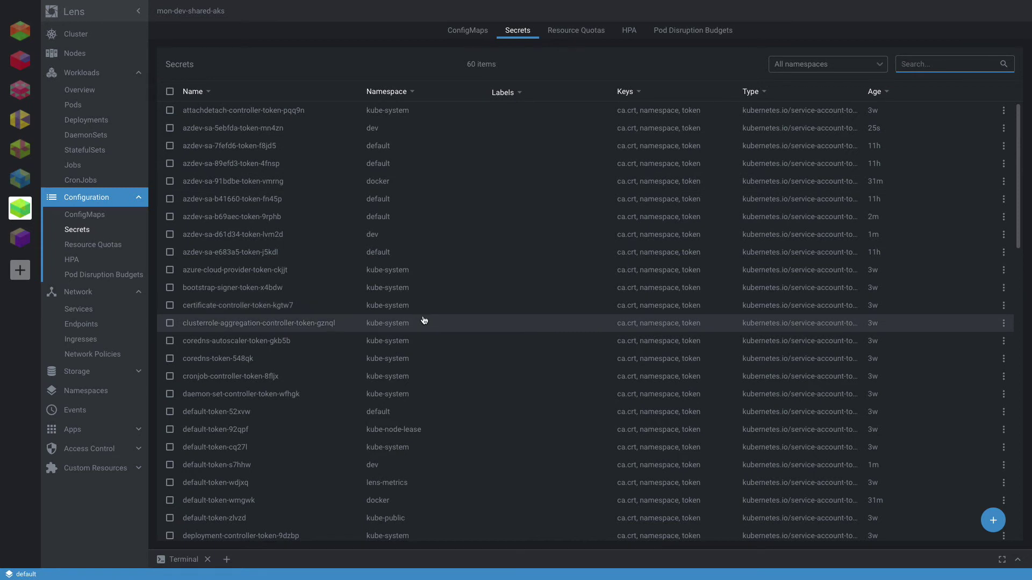
left_click(822, 67)
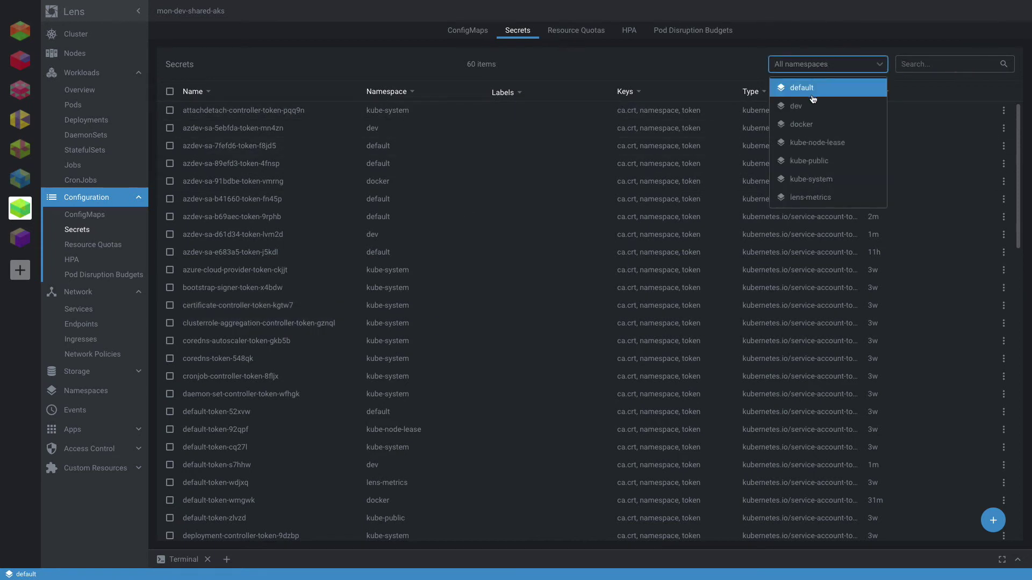
left_click(803, 124)
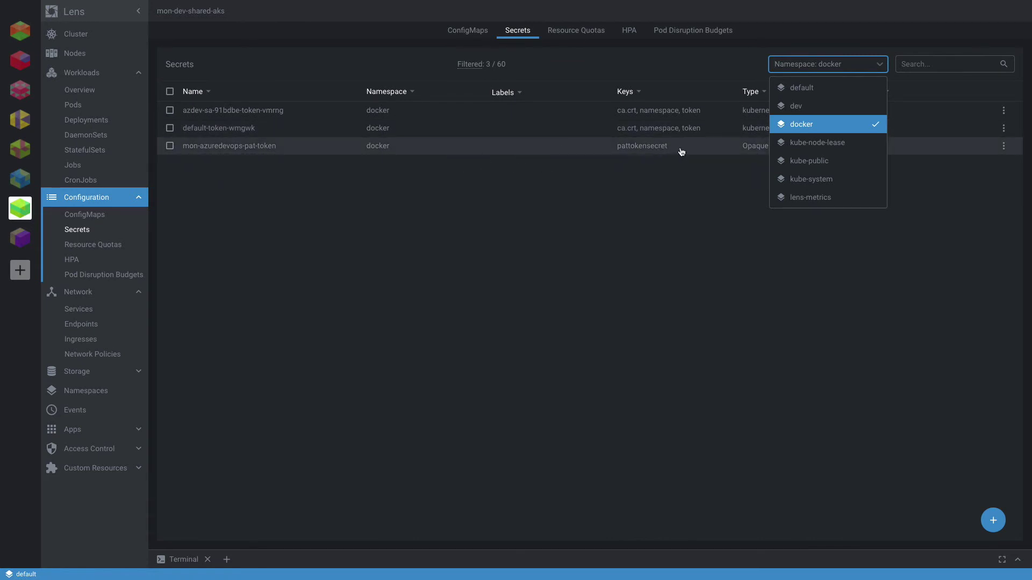
left_click(830, 66)
left_click(836, 66)
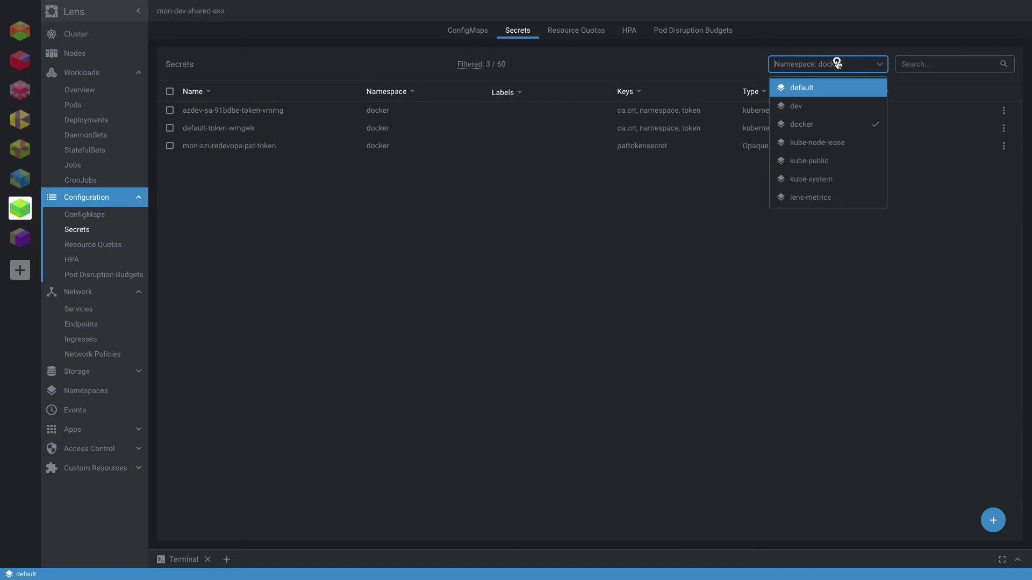
left_click(865, 123)
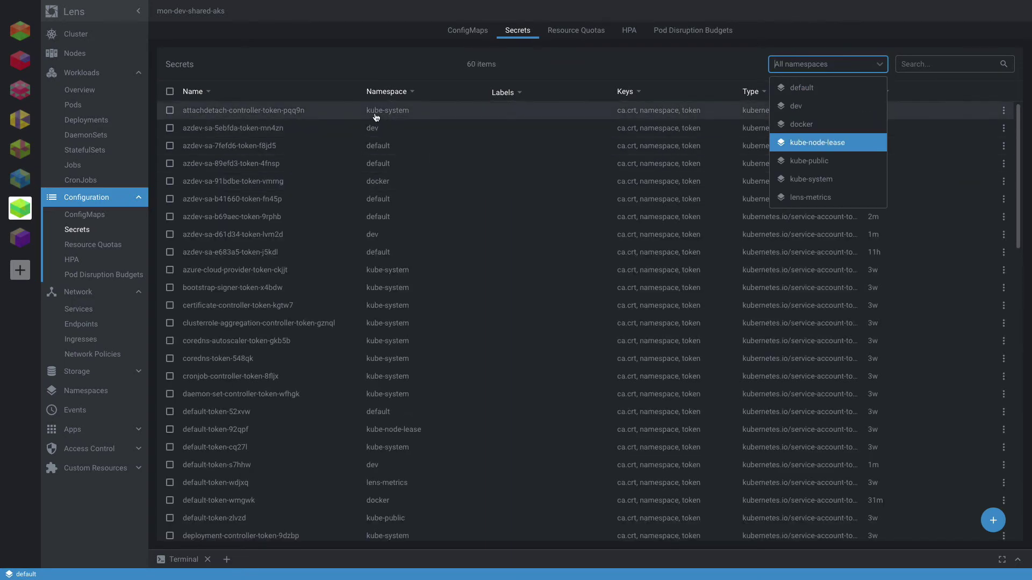
Switch back to Azure DevOps in Chrome and start a new pipeline from the GitHub repository aks-docker-agents-sample-app
key("ctrl+Up")
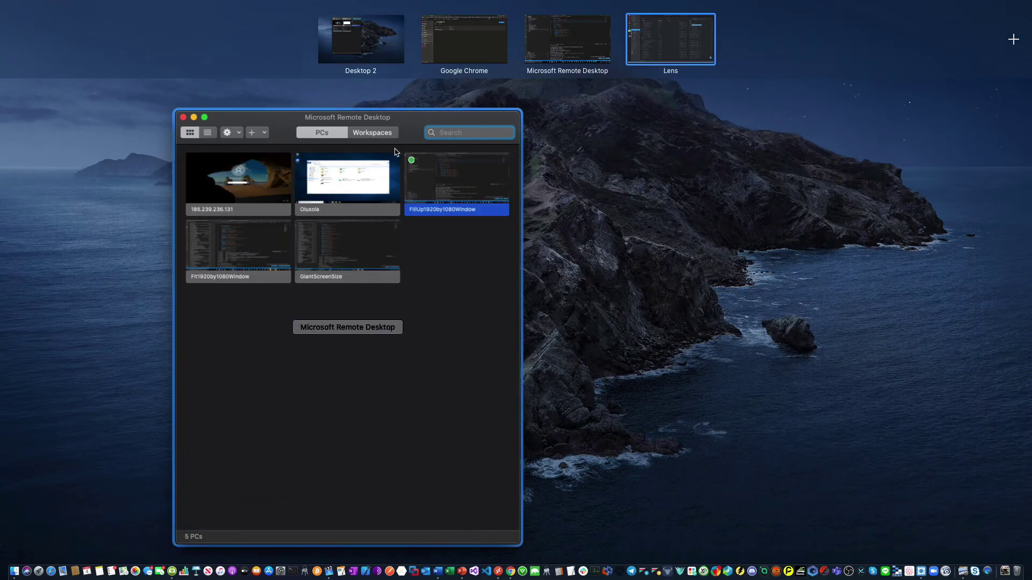
left_click(563, 40)
key("ctrl+Up")
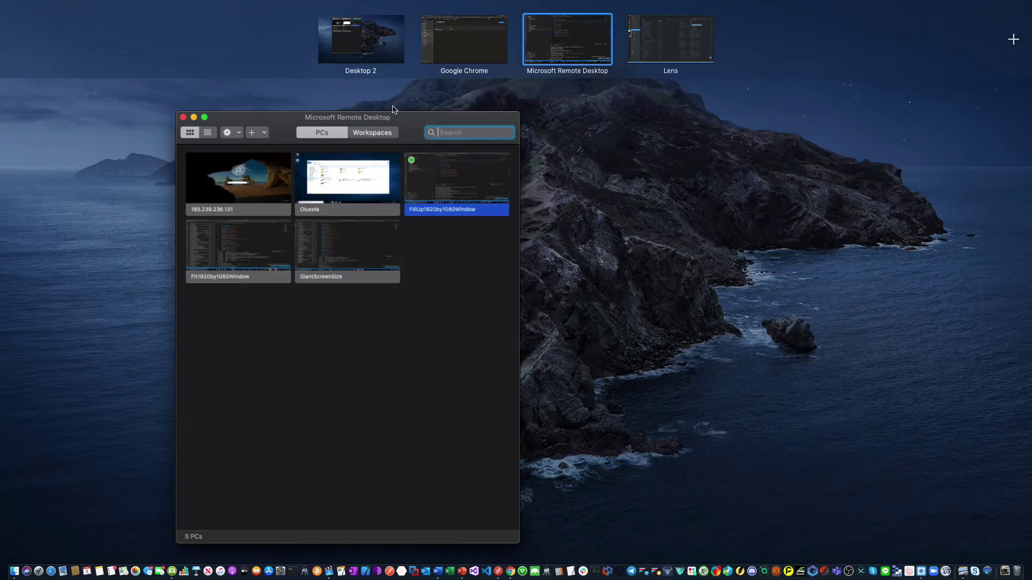
left_click(475, 46)
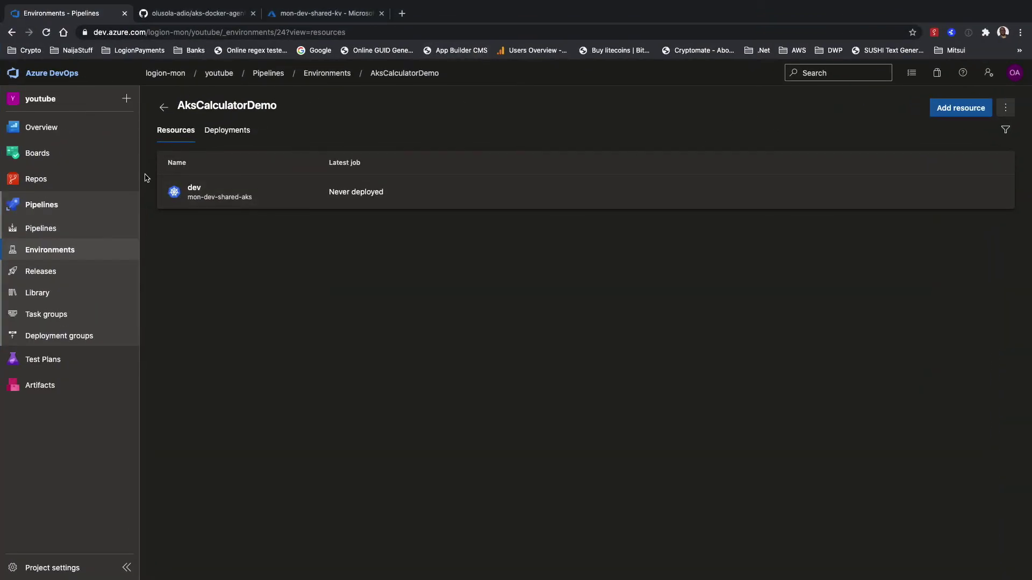
left_click(42, 229)
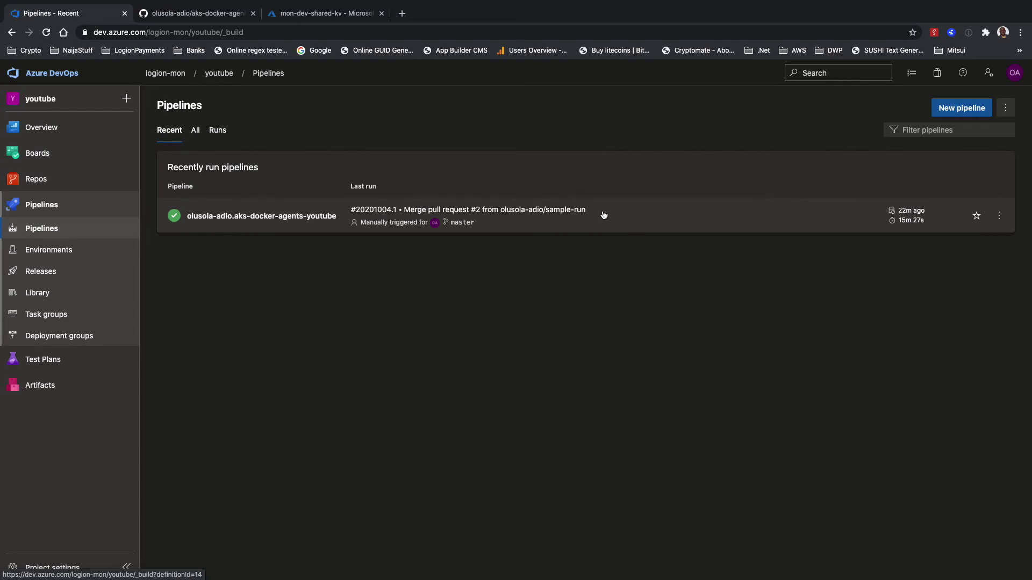
left_click(956, 107)
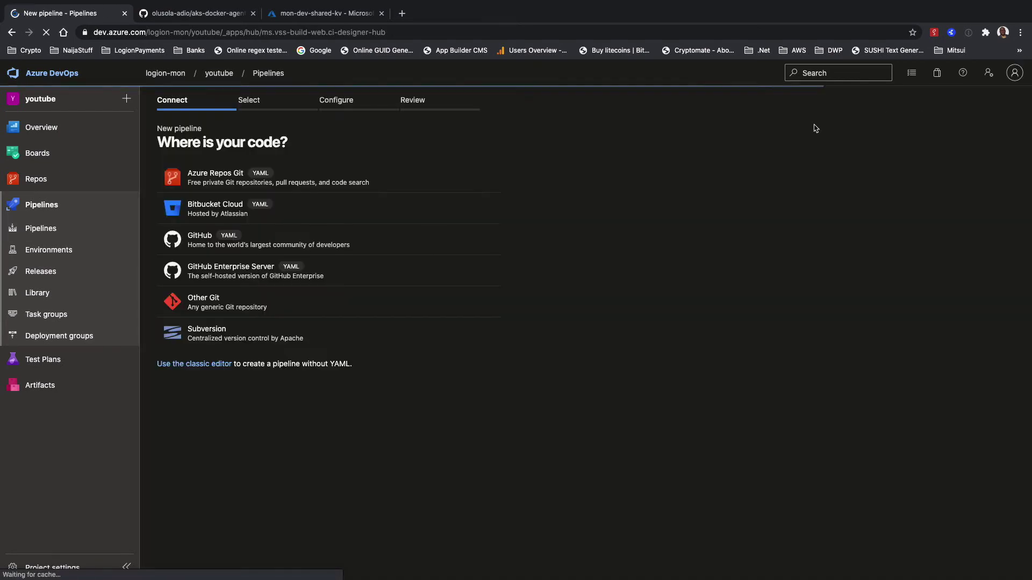
left_click(280, 244)
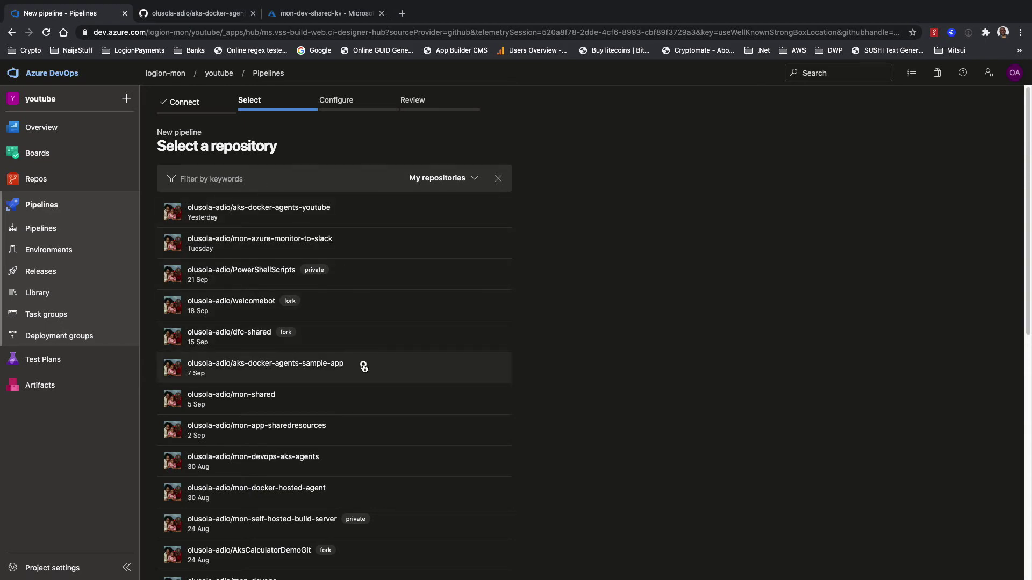
left_click(363, 367)
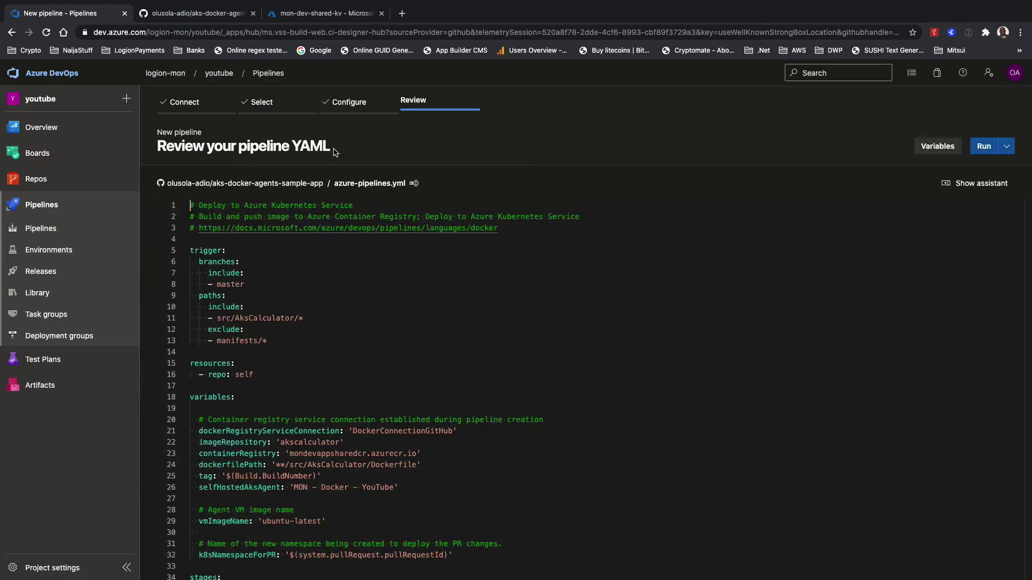
Examine the variables and the Build, PullRequest and DeployDEVStage stages in the pipeline YAML under review
scroll(418, 342, "down", 20)
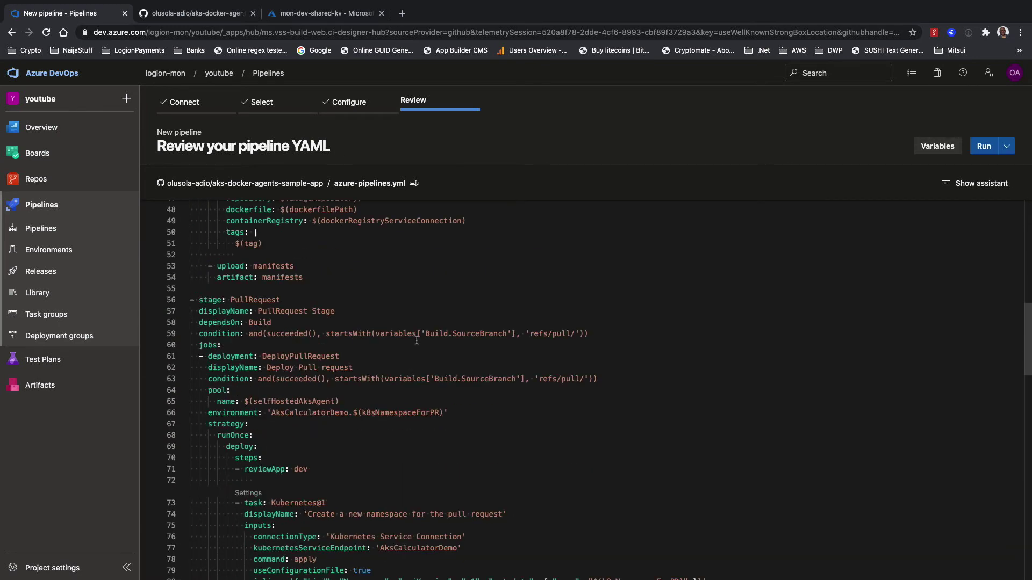
scroll(417, 340, "up", 20)
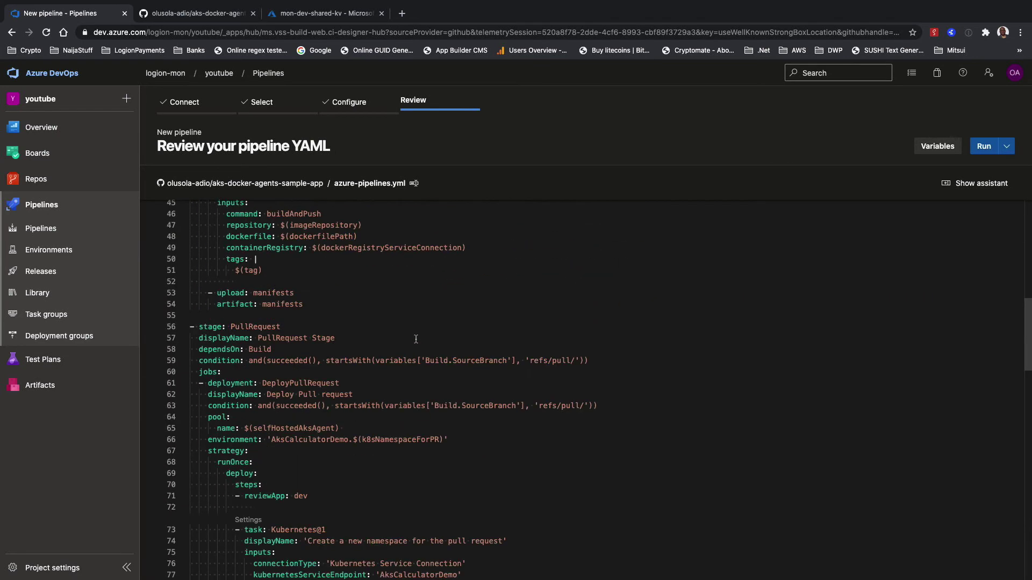
scroll(415, 339, "down", 5)
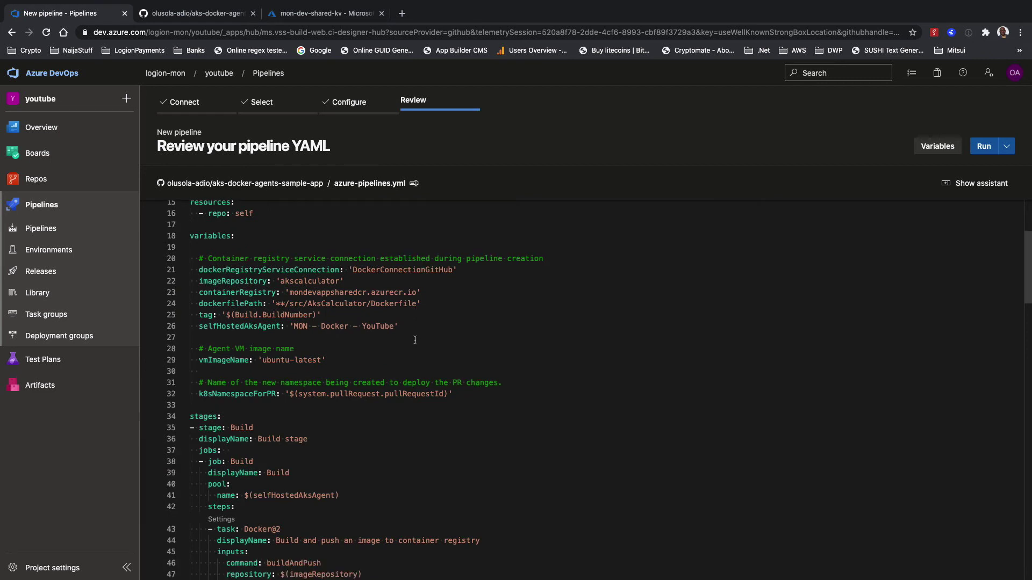
scroll(415, 340, "down", 4)
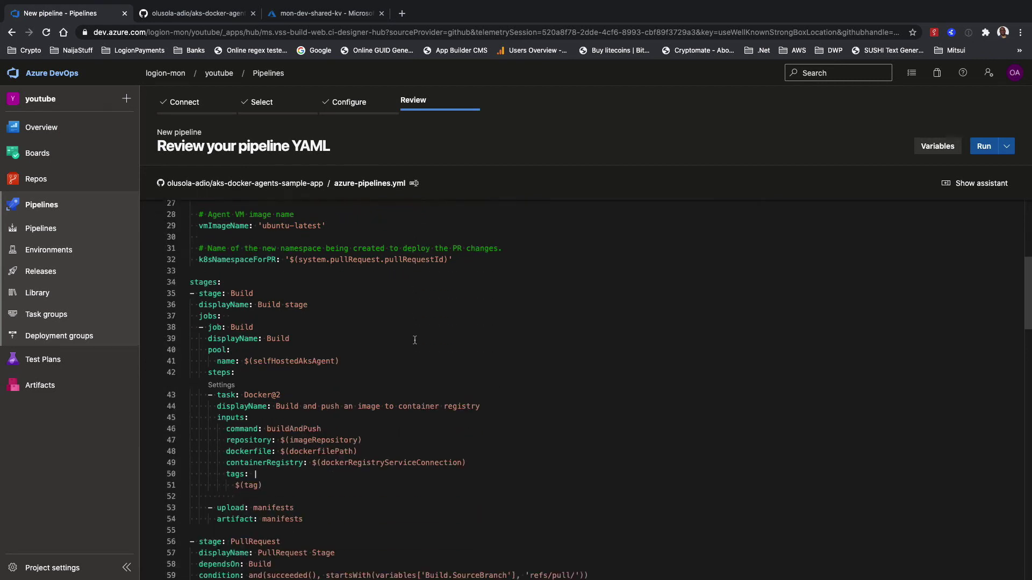
scroll(415, 339, "down", 2)
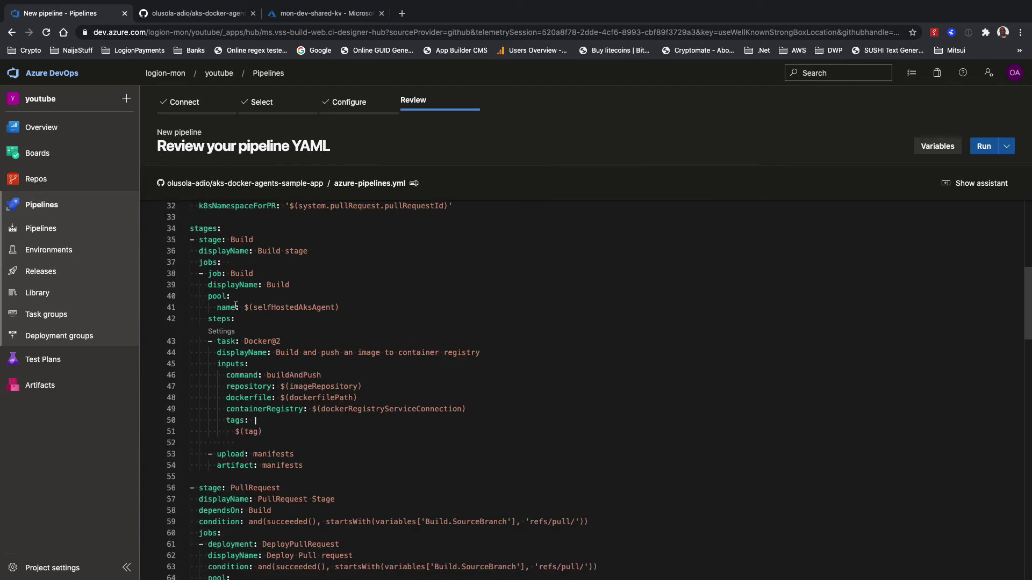
scroll(344, 337, "up", 4)
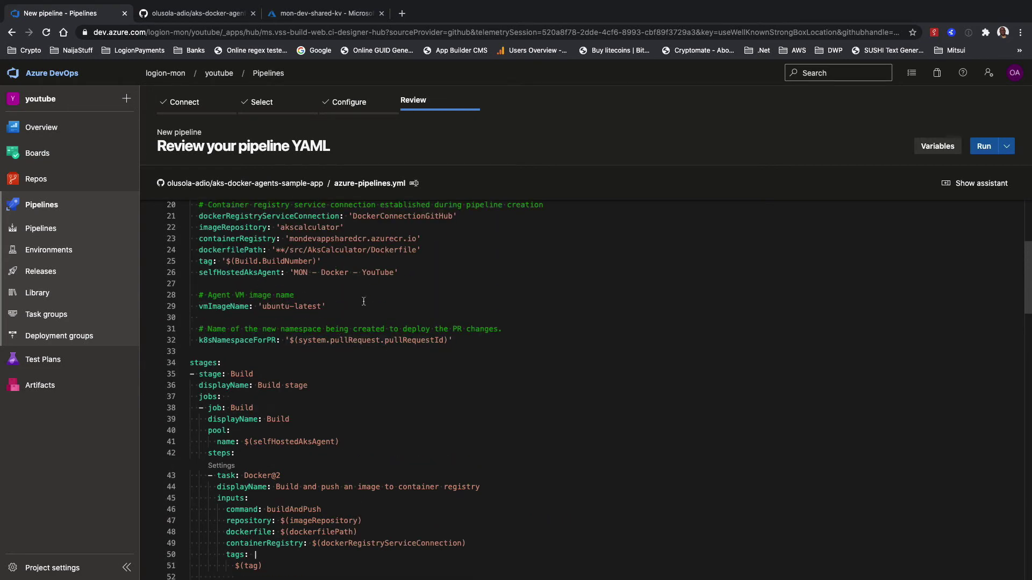
scroll(363, 301, "down", 2)
scroll(321, 386, "down", 7)
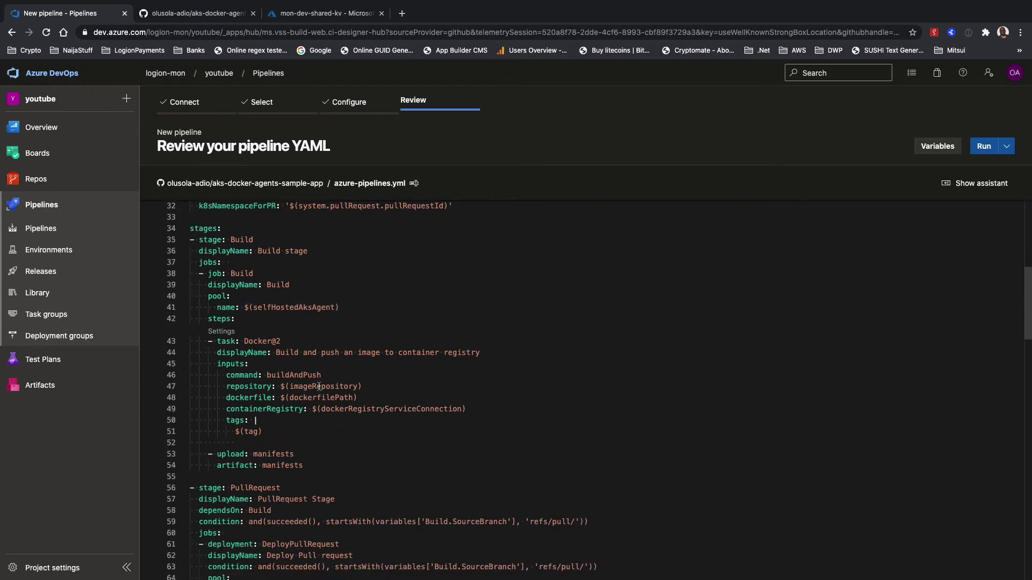
scroll(317, 386, "down", 7)
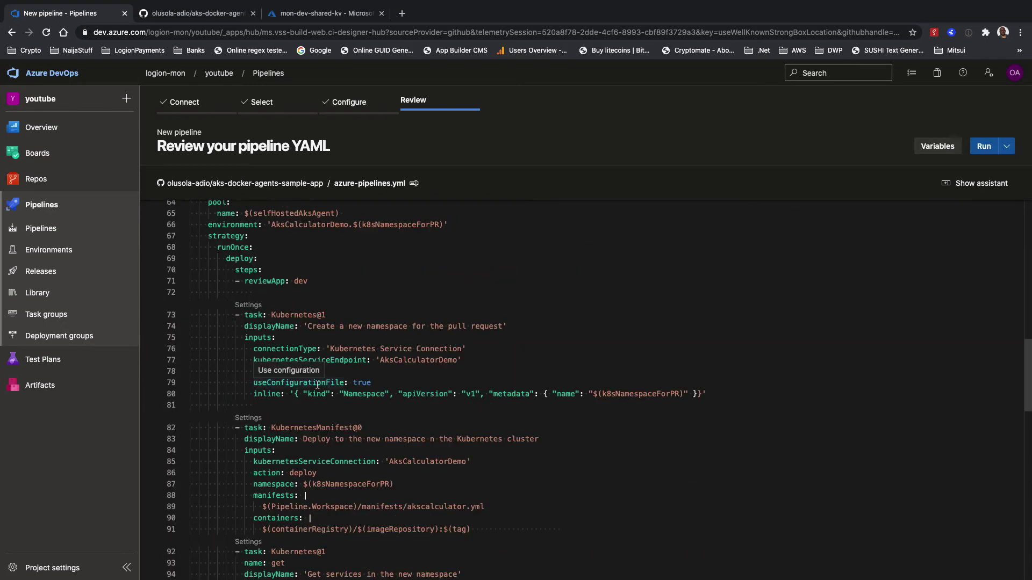
scroll(318, 386, "up", 13)
scroll(318, 386, "down", 20)
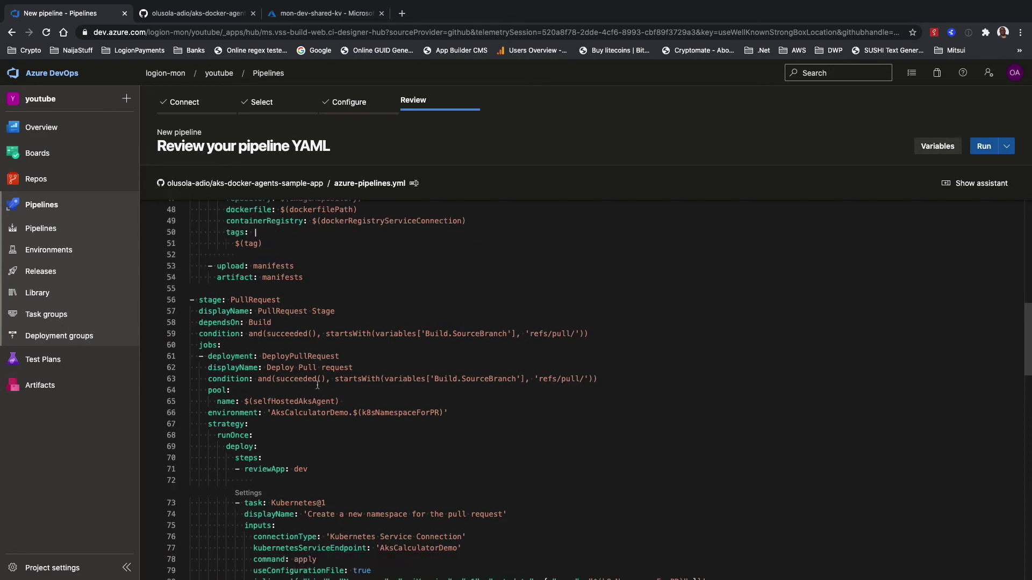
scroll(317, 384, "down", 13)
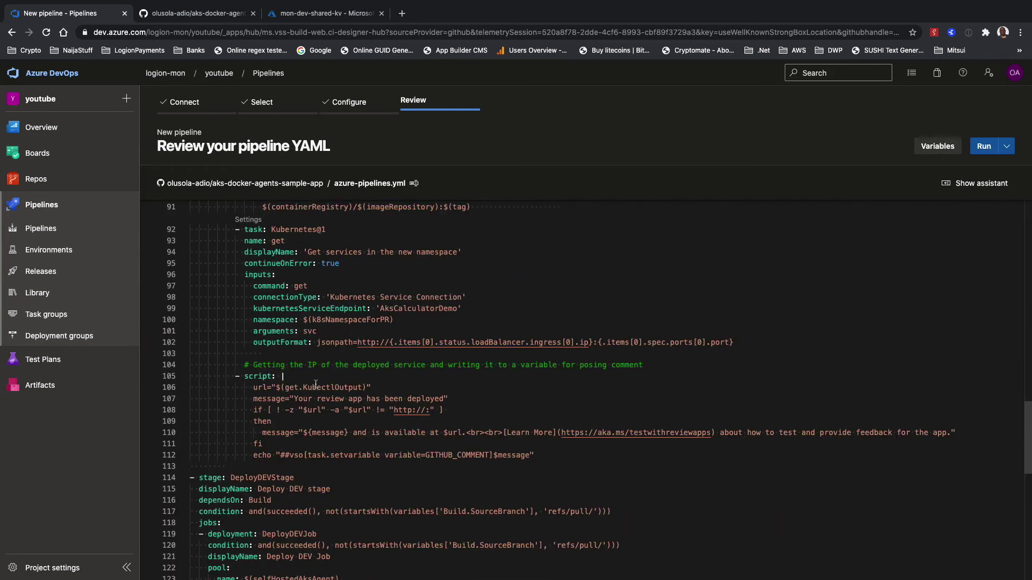
scroll(315, 383, "down", 2)
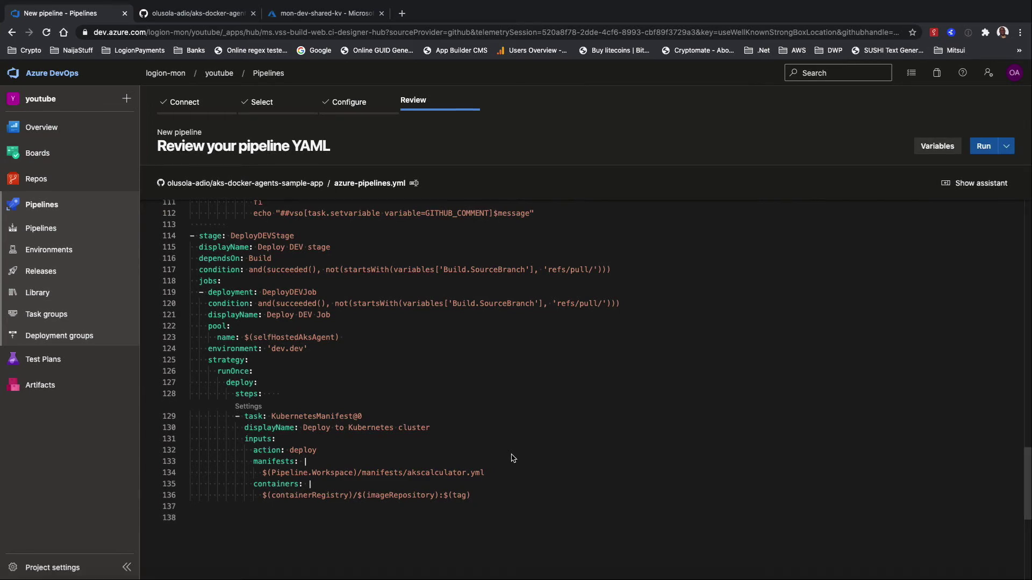
Switch to Visual Studio Code in the remote desktop and review the azure-pipelines.yml file of aks-docker-agents-sample-app
key("ctrl+Up")
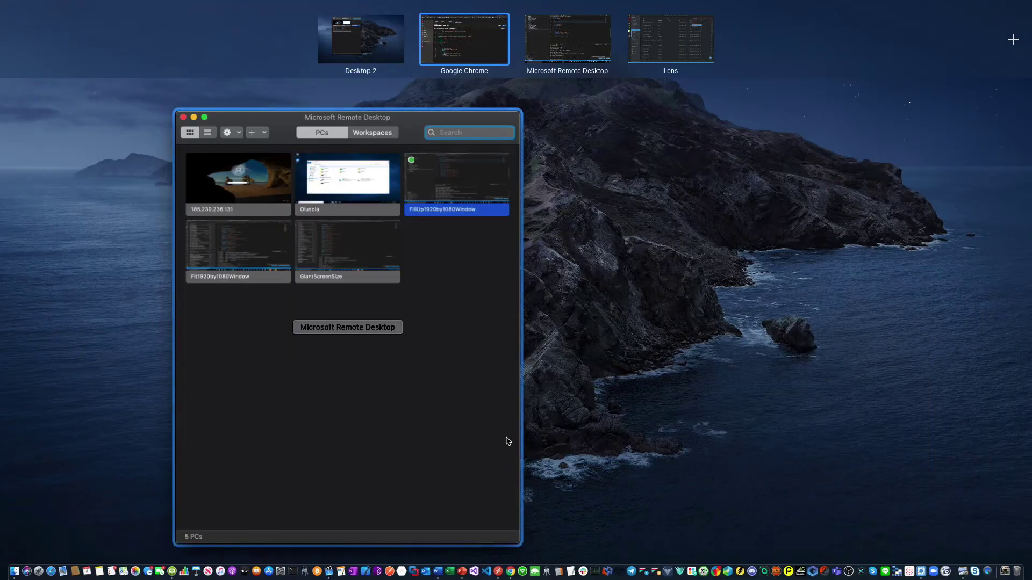
left_click(549, 38)
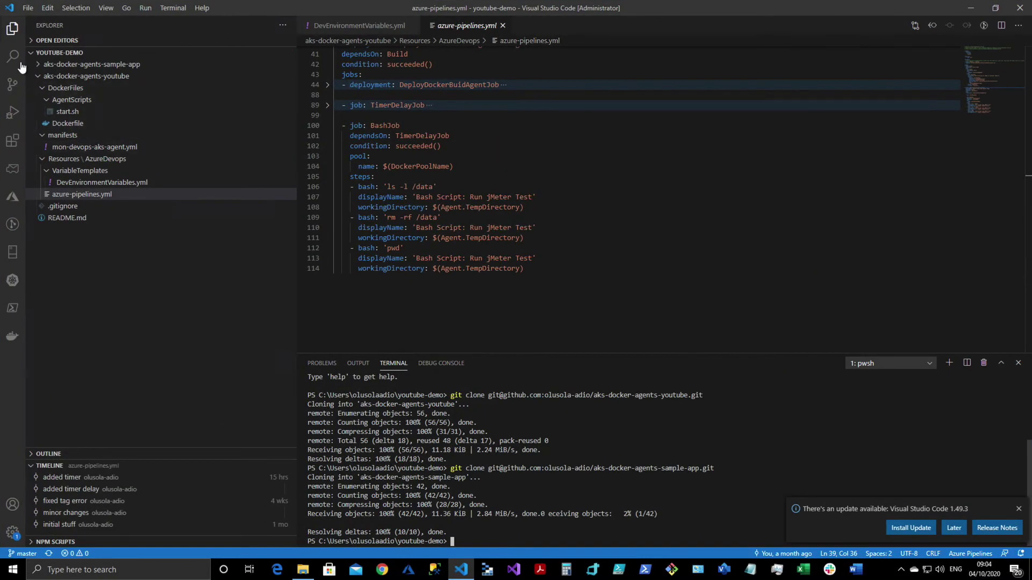
left_click(39, 77)
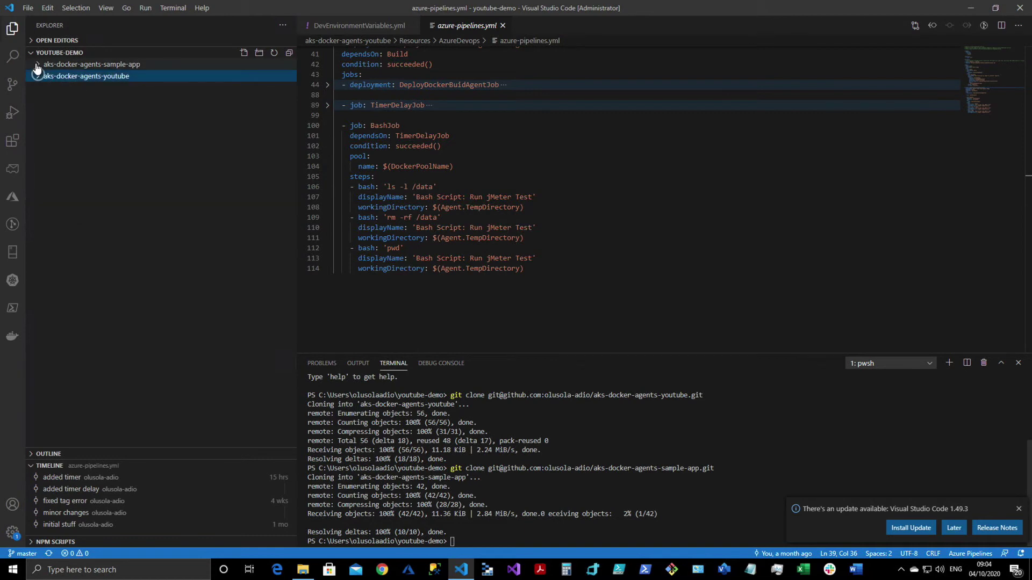
left_click(37, 65)
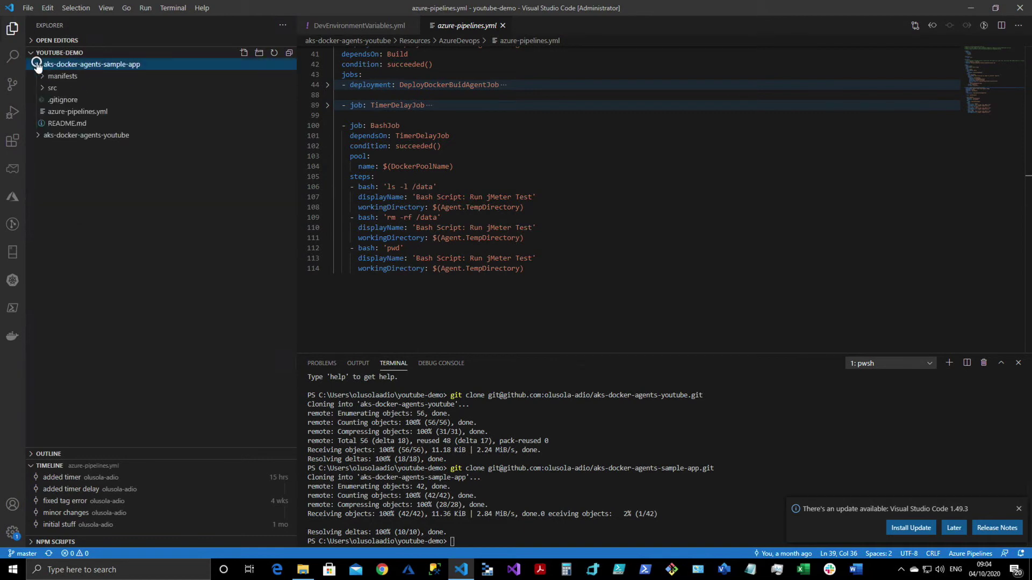
left_click(59, 112)
scroll(441, 204, "down", 14)
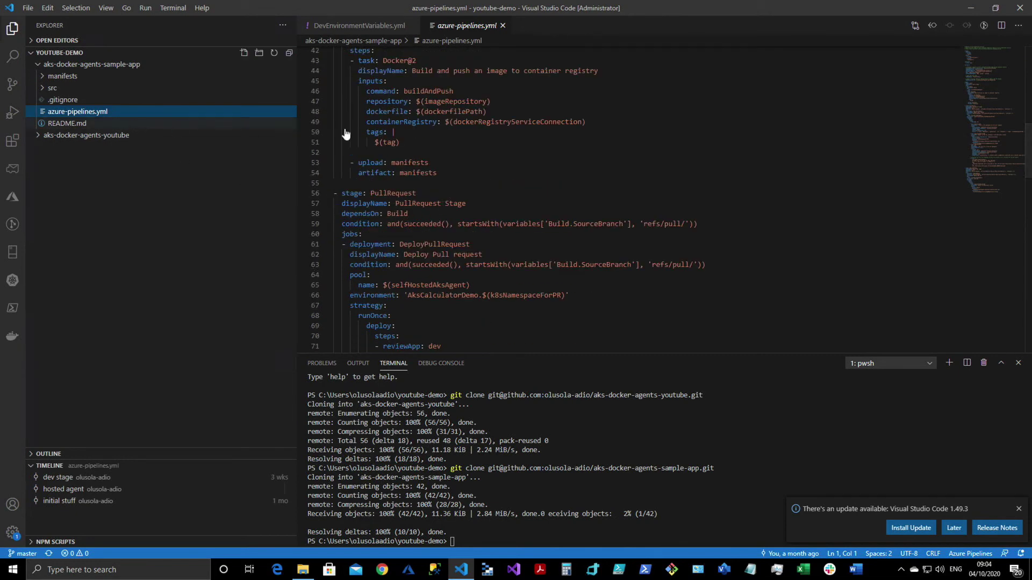
scroll(347, 135, "up", 9)
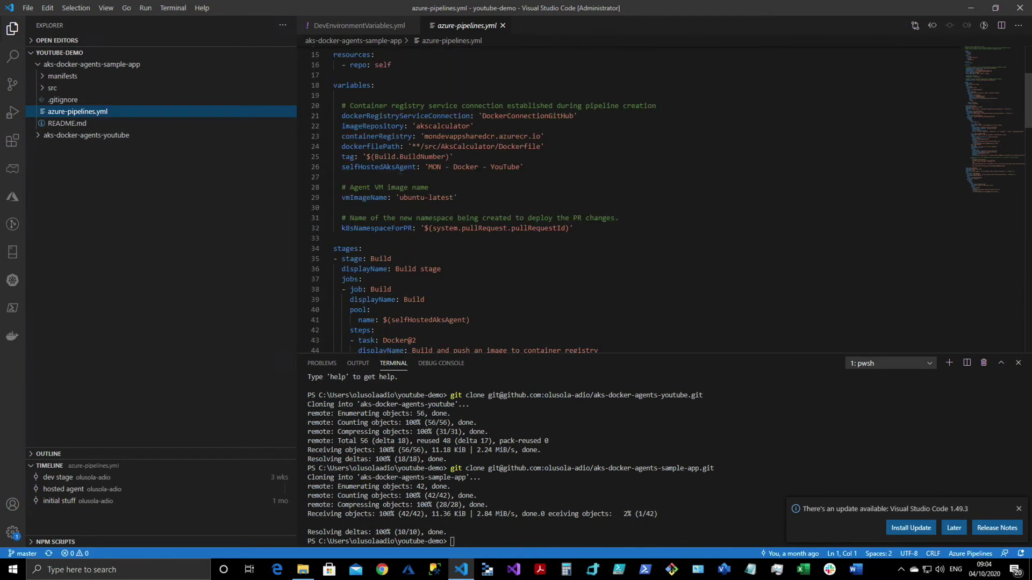
scroll(399, 171, "up", 4)
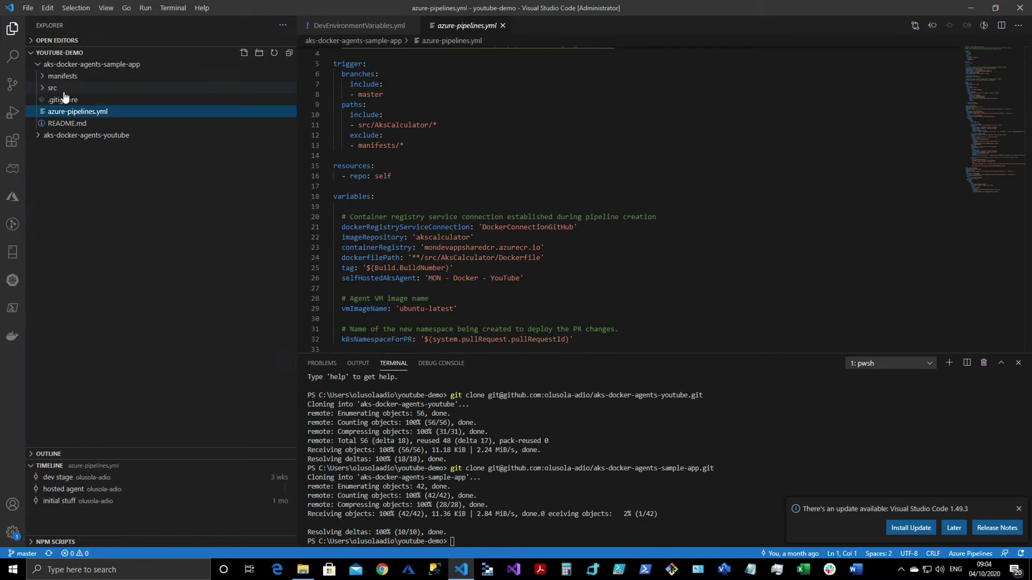
Open akscalculator.yml from the sample app's manifests folder and review its Deployment and Service definitions
left_click(43, 77)
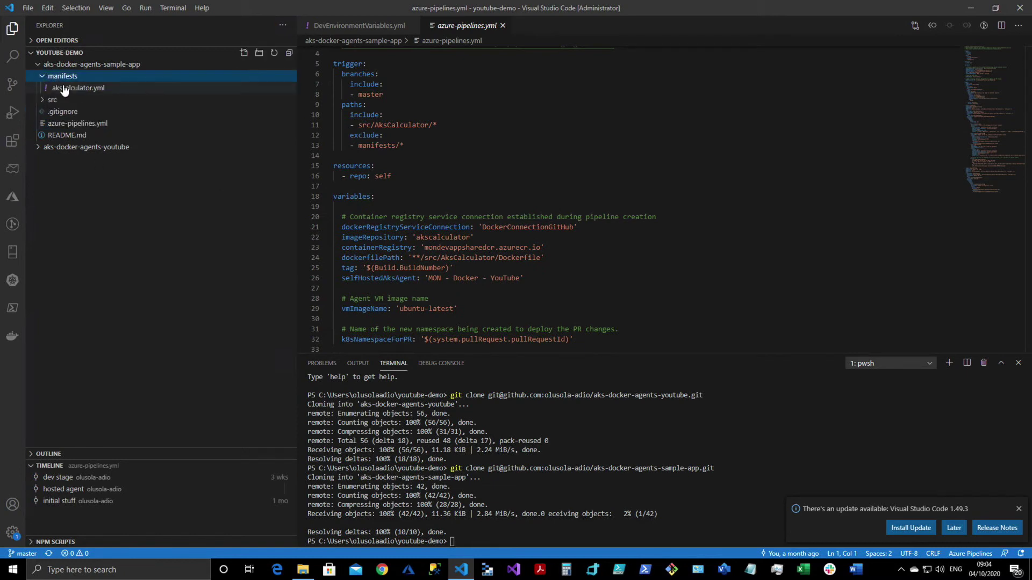
left_click(59, 88)
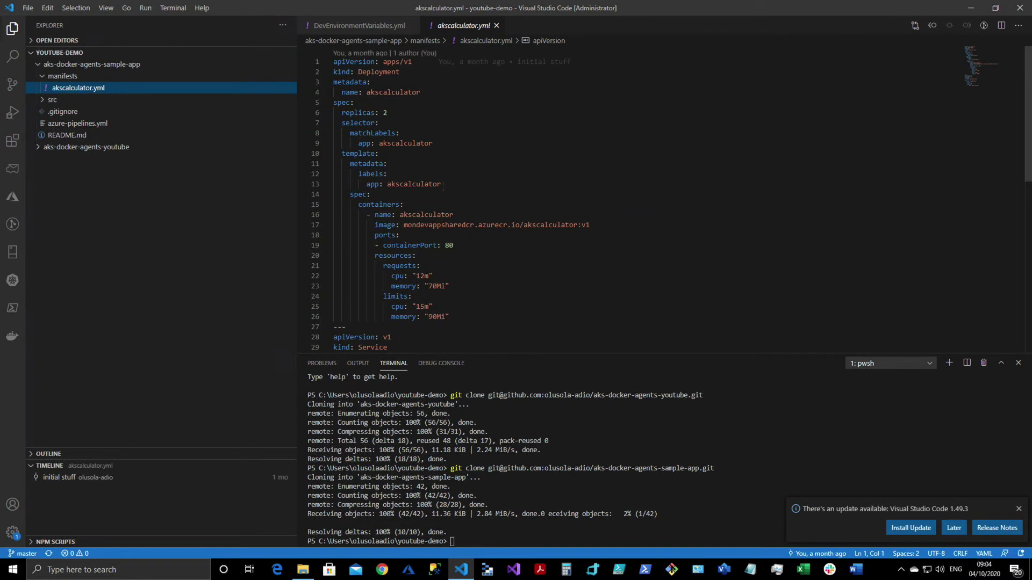
scroll(443, 186, "down", 8)
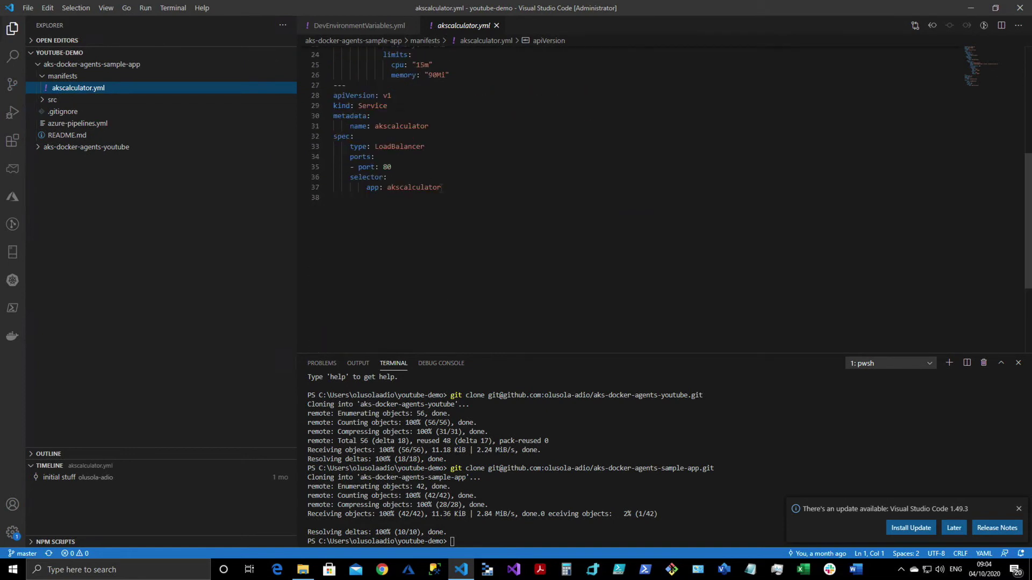
scroll(441, 187, "up", 8)
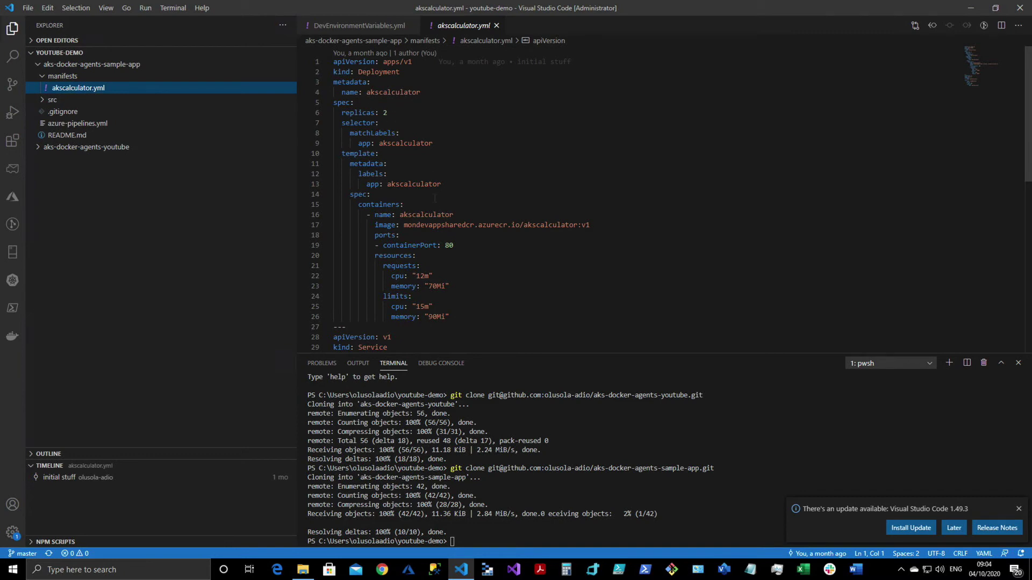
Switch back to Azure DevOps in Chrome, run the reviewed pipeline, and open the Build stage of the run
key("ctrl+Up")
left_click(490, 52)
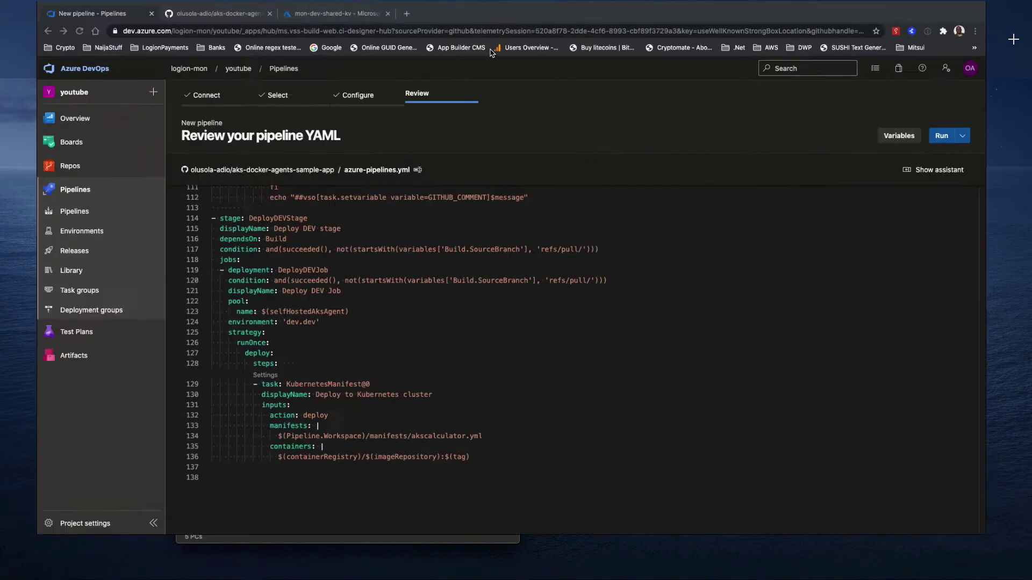
left_click(982, 145)
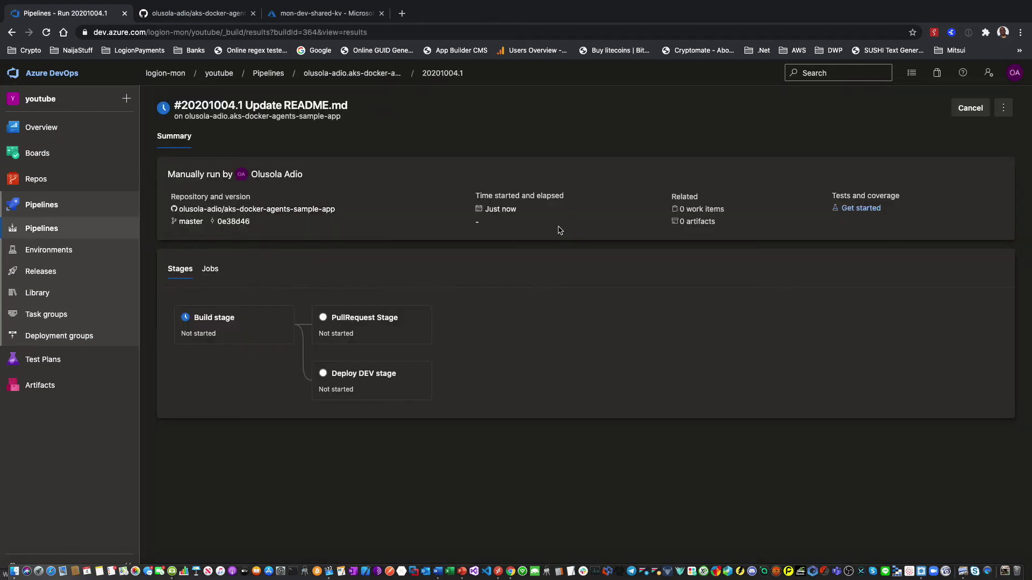
left_click(226, 318)
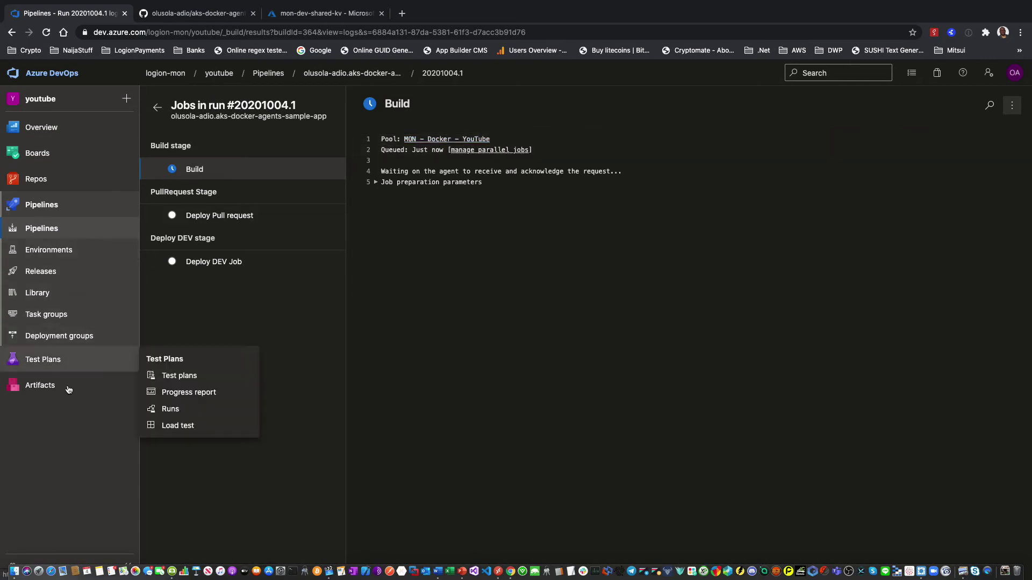
Open the project's agent pools in the project settings and view the agents of the MON - Docker - YouTube pool
left_click(32, 564)
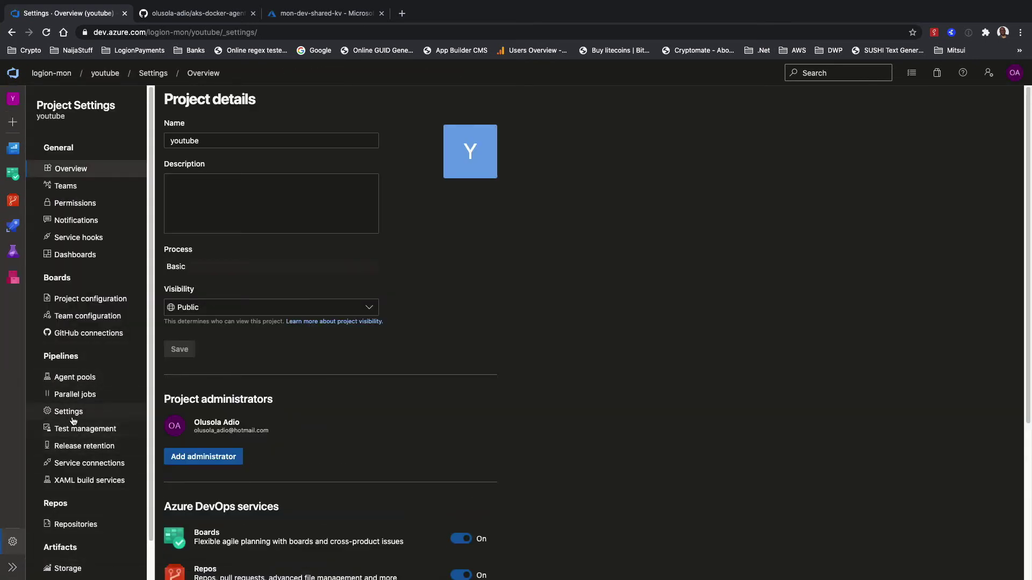
left_click(76, 376)
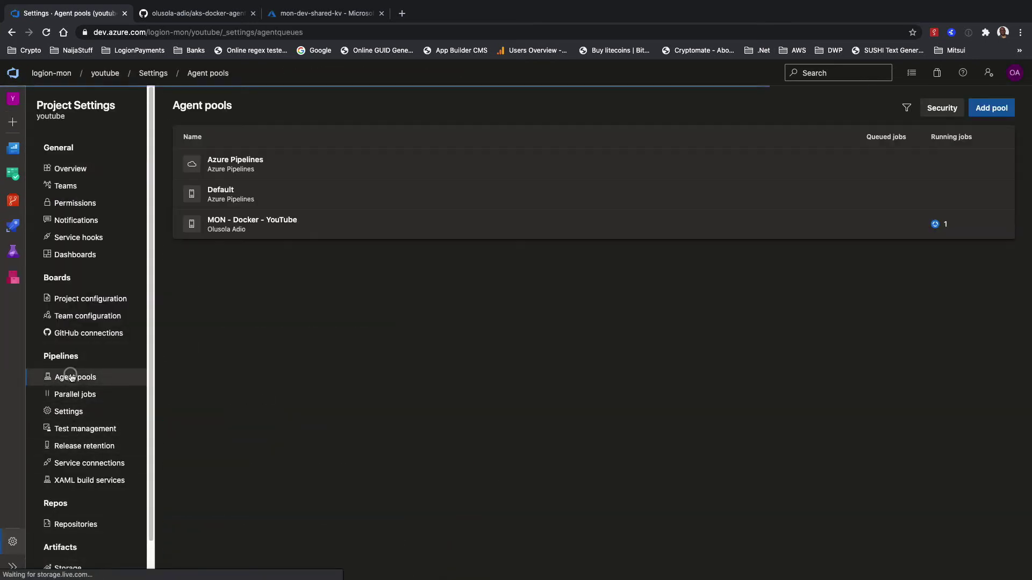
left_click(311, 222)
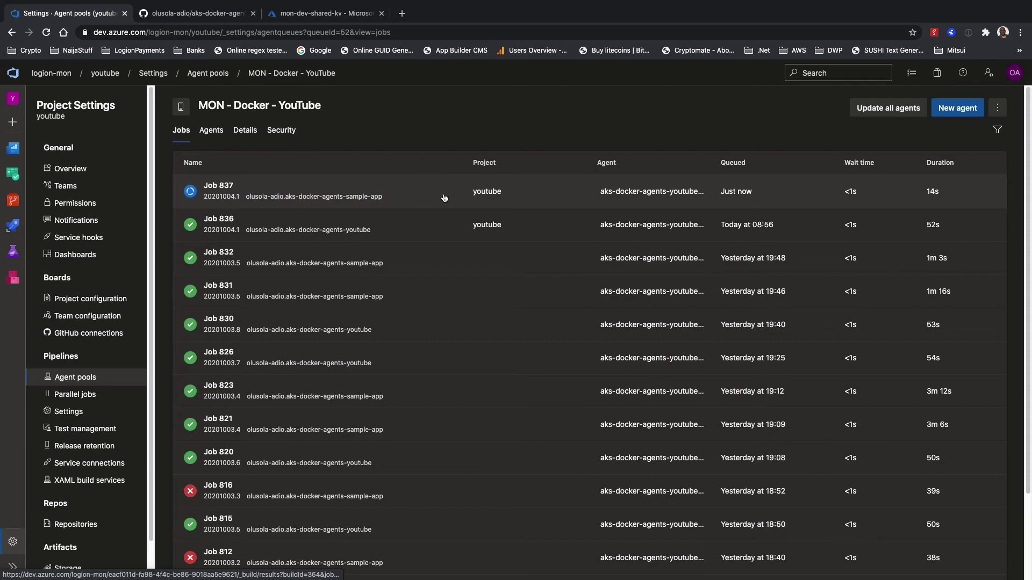
left_click(216, 134)
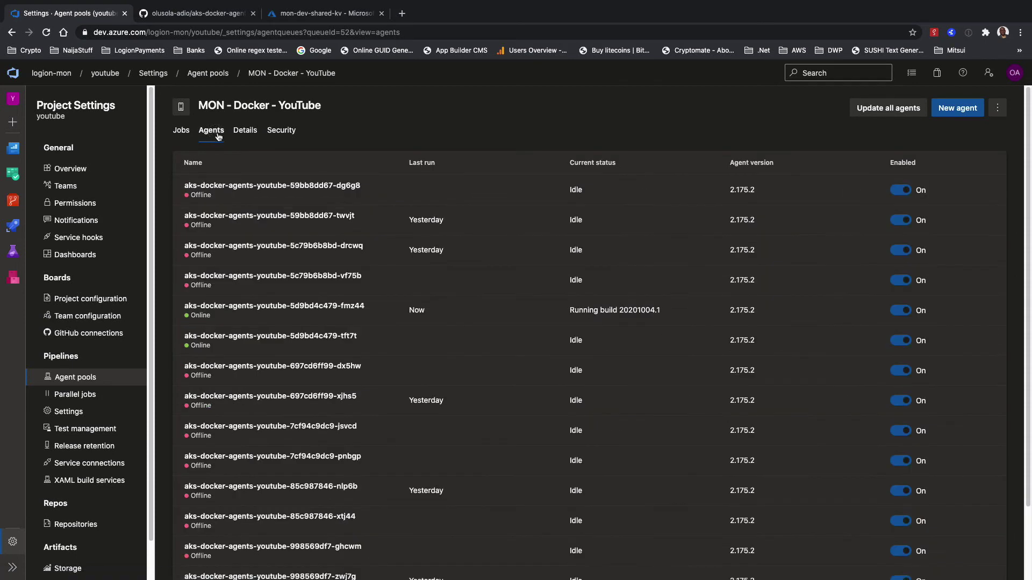
Open the agent running the build, follow its sample-app job to the pipeline run, and view the Build job's log
left_click(674, 314)
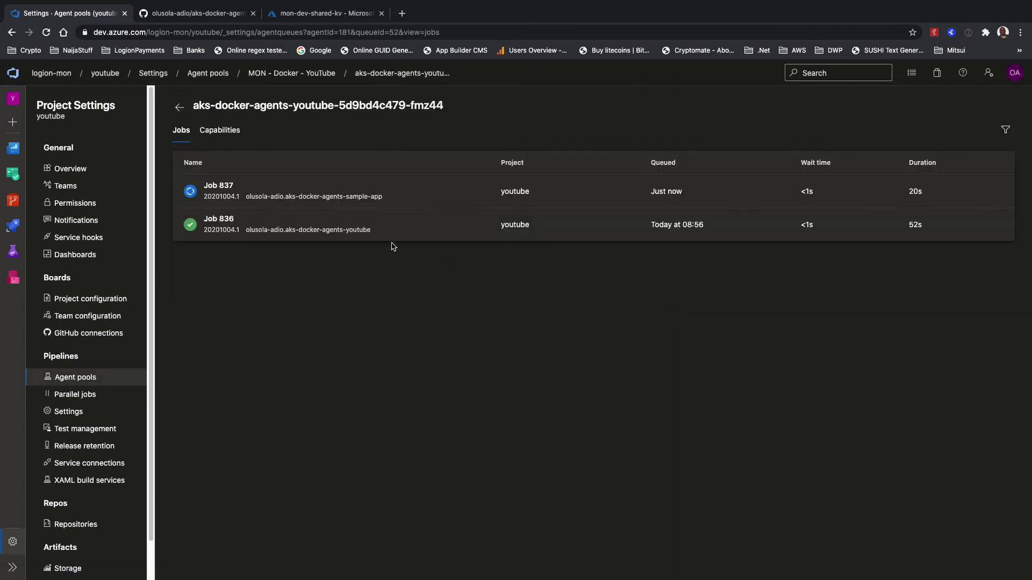
left_click(419, 183)
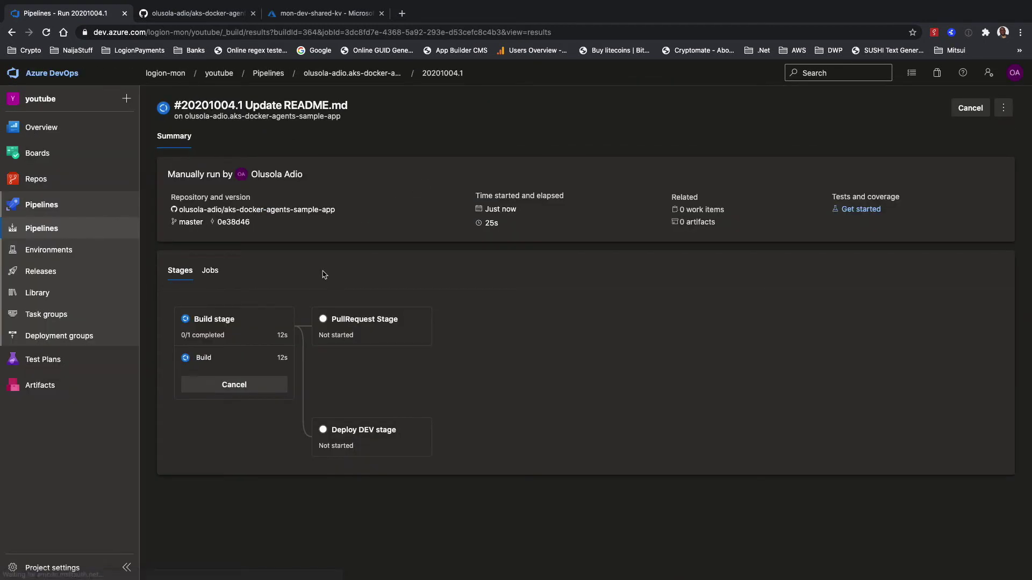
left_click(203, 358)
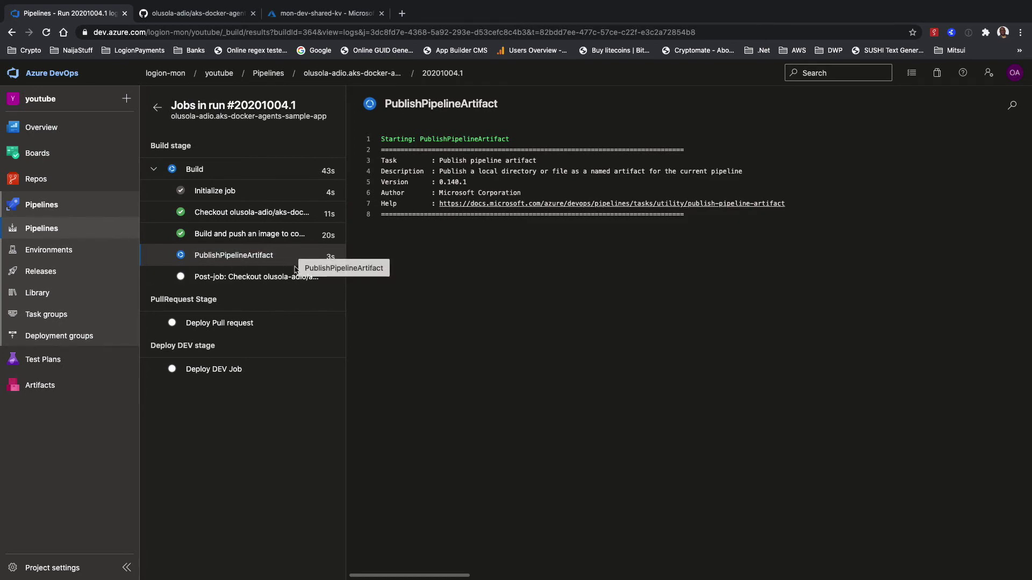
Switch to the Azure portal and open the repositories of the mondevappsharedcr container registry from the dashboard
left_click(297, 13)
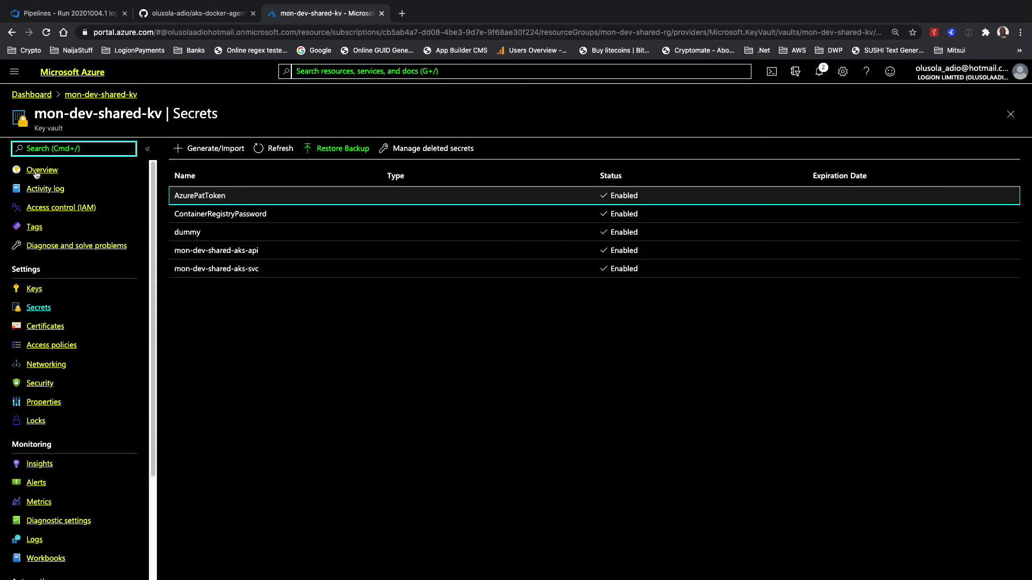
left_click(24, 95)
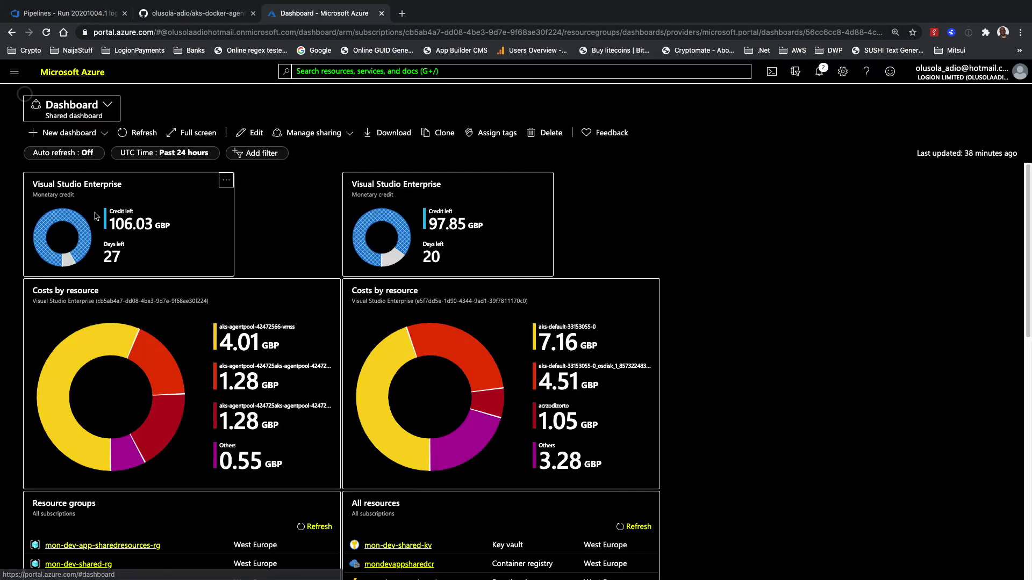
scroll(274, 447, "down", 2)
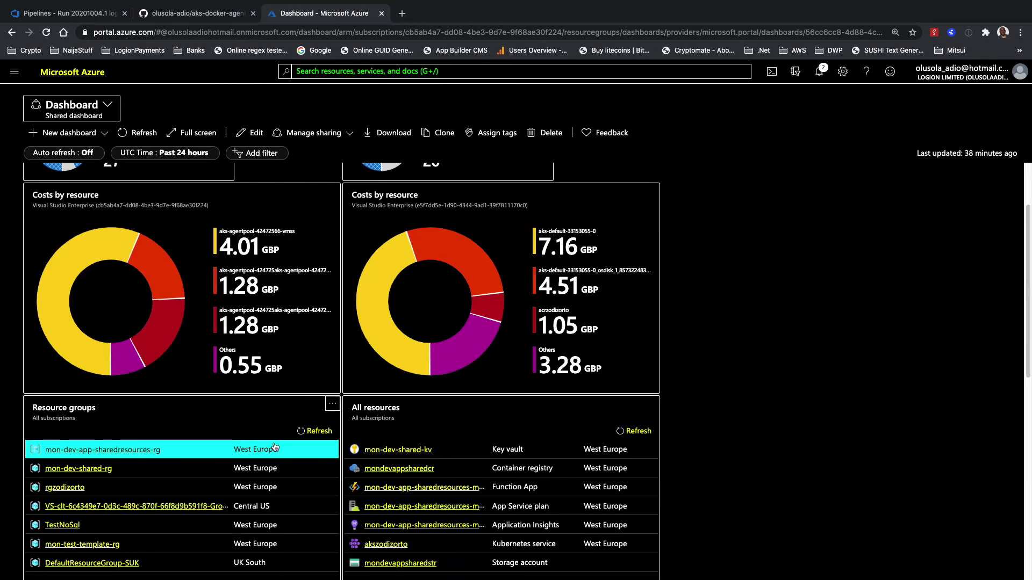
left_click(397, 468)
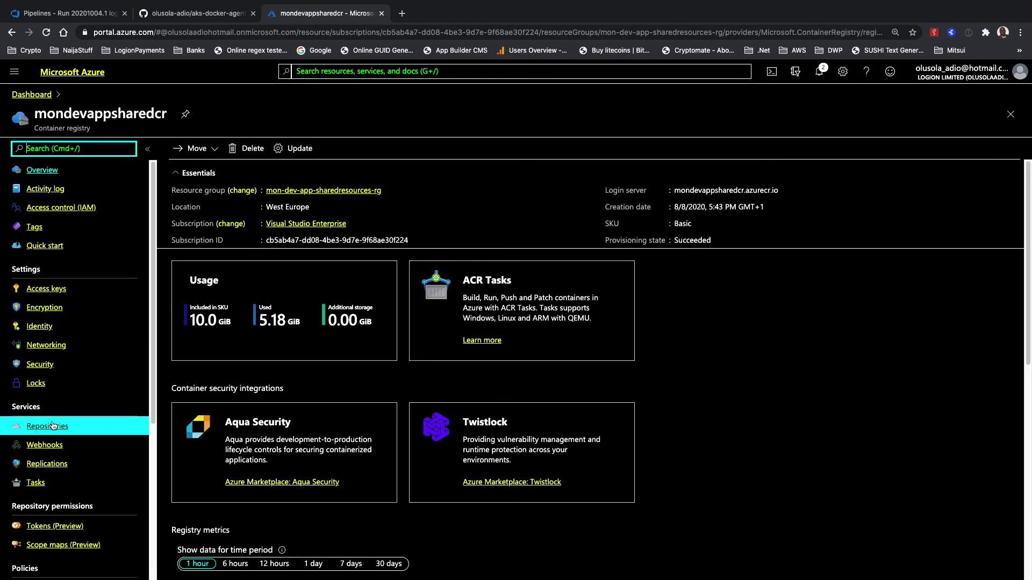
left_click(47, 426)
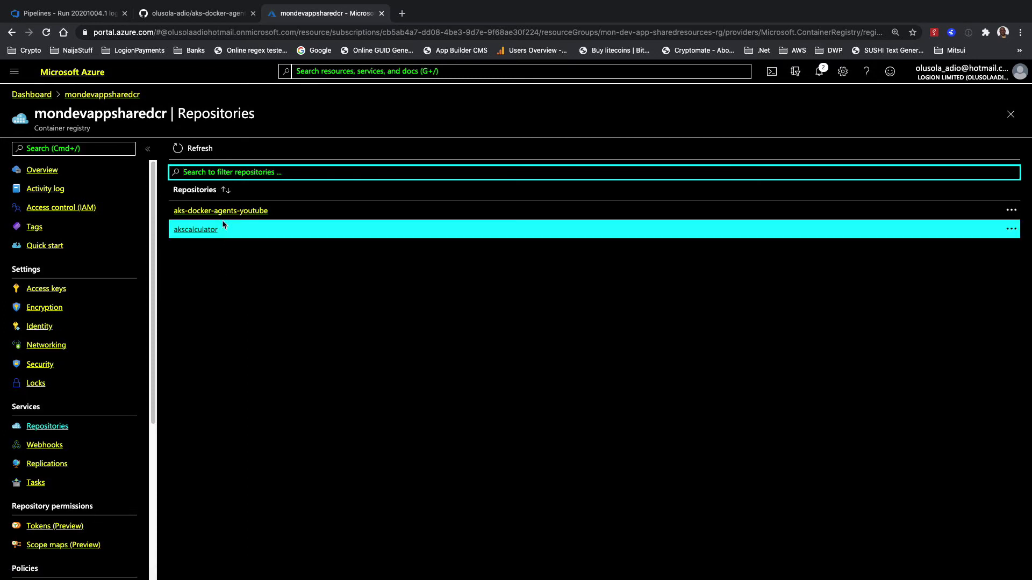
View the image tags of the aks-docker-agents-youtube and akscalculator repositories, and open akscalculator's 20201004.1 tag details
left_click(226, 212)
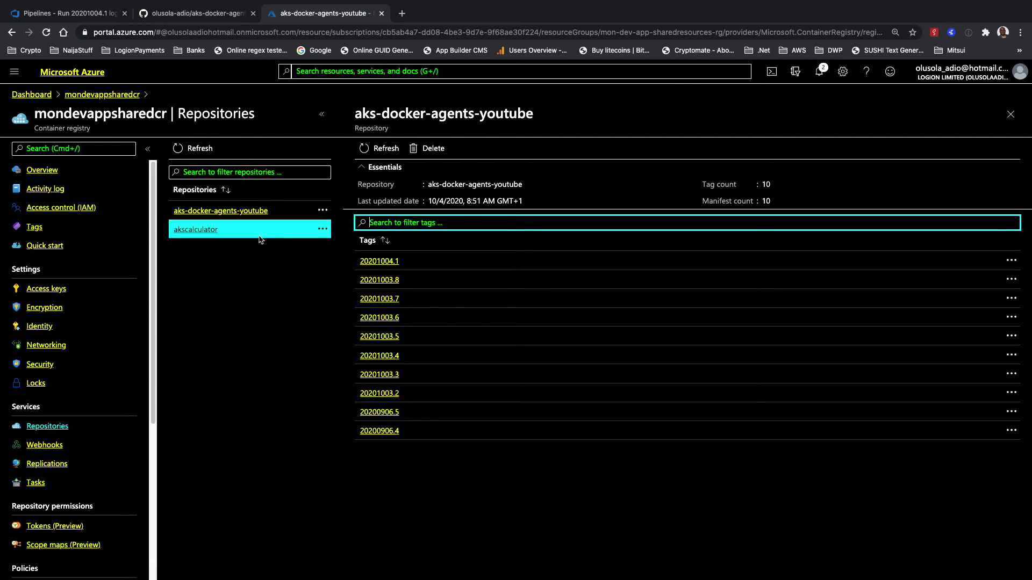
left_click(209, 235)
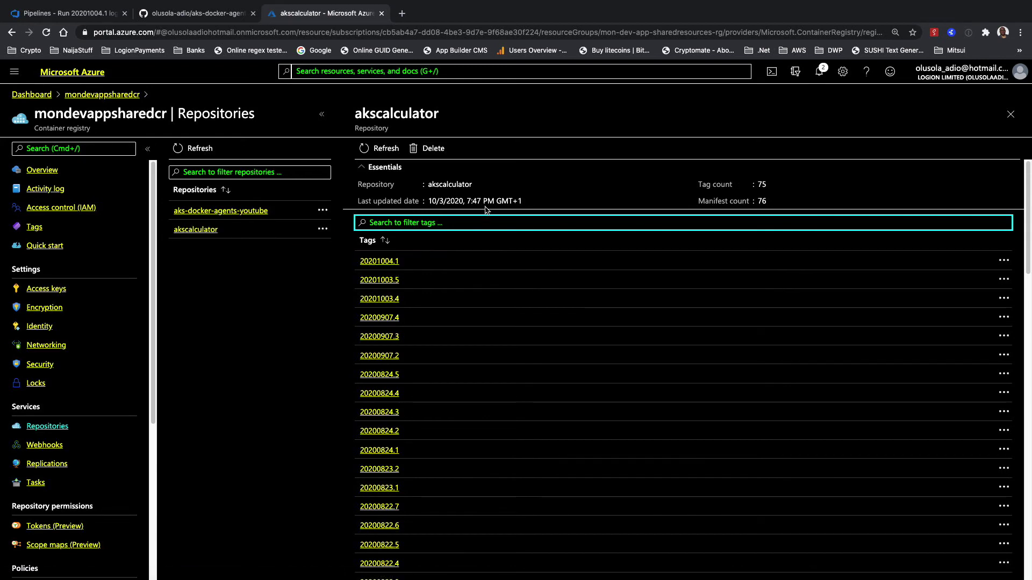
left_click(384, 263)
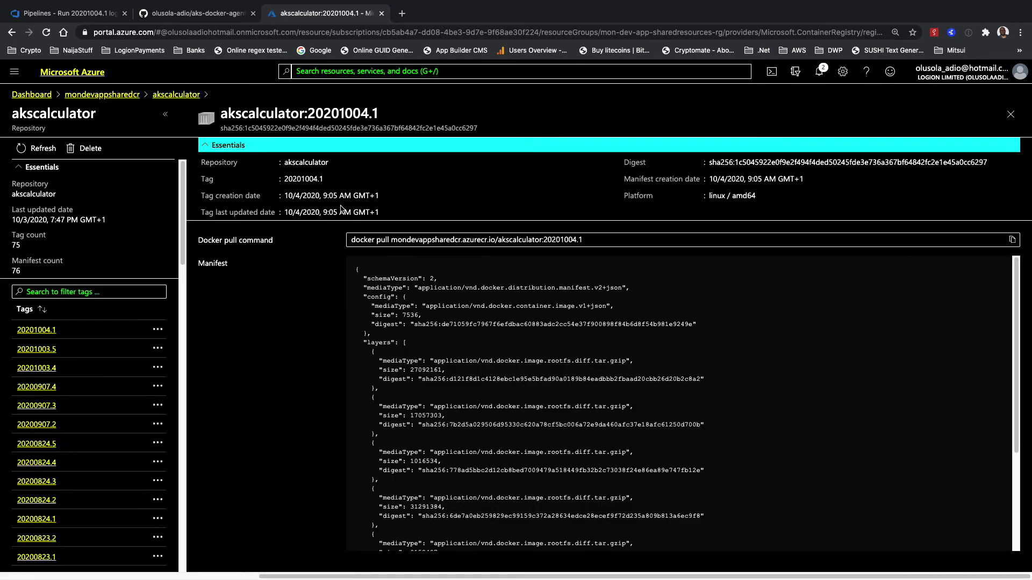
mouse_move(526, 2)
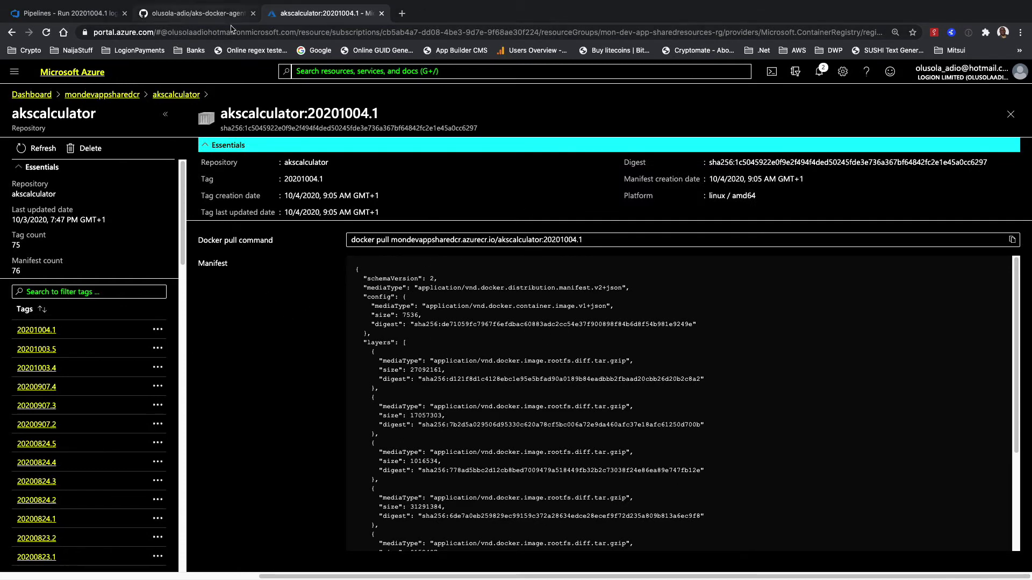
Return to the Azure DevOps pipeline run and view the Initialize job log of the Deploy DEV Job
left_click(68, 11)
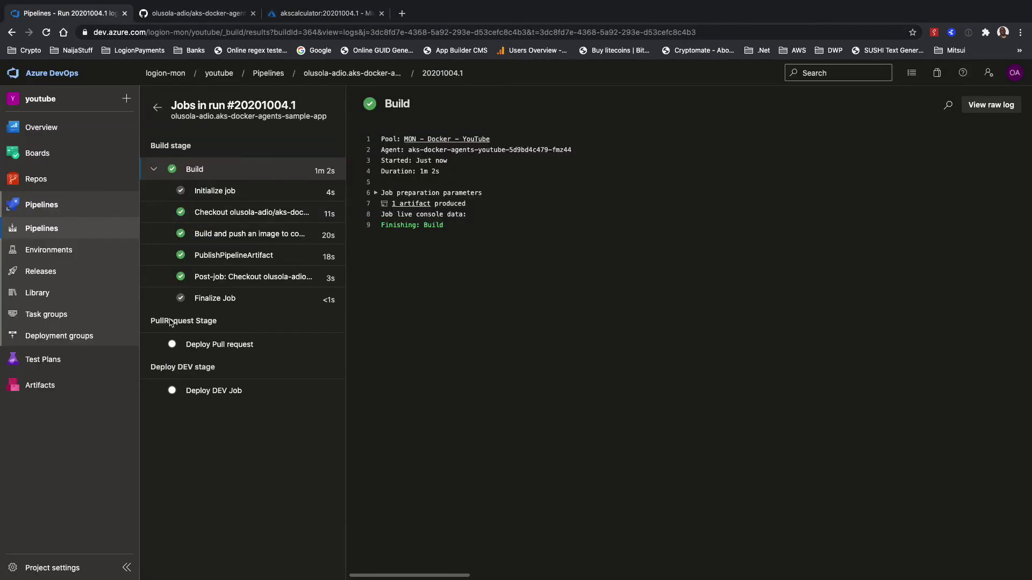
left_click(203, 391)
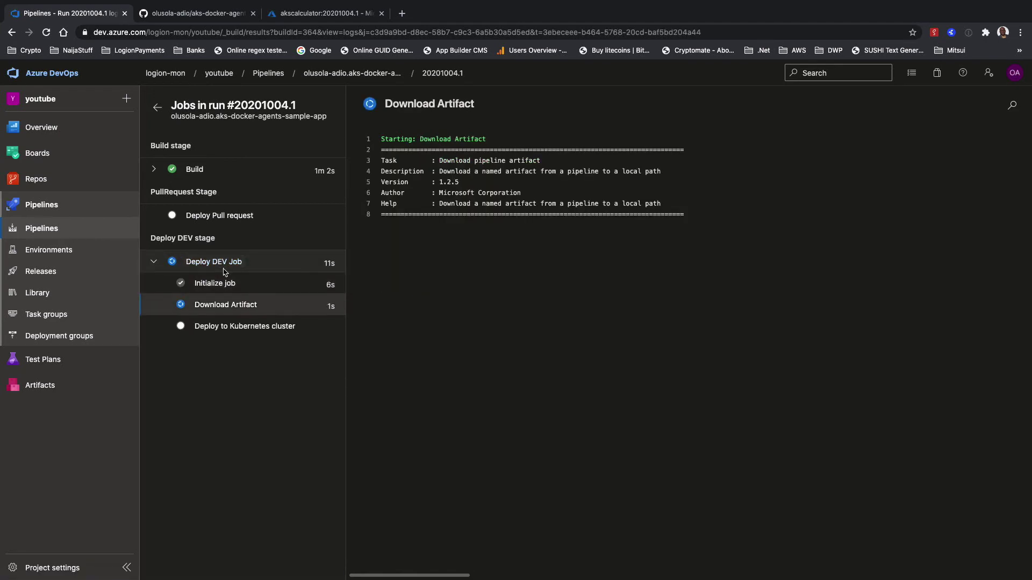
left_click(217, 283)
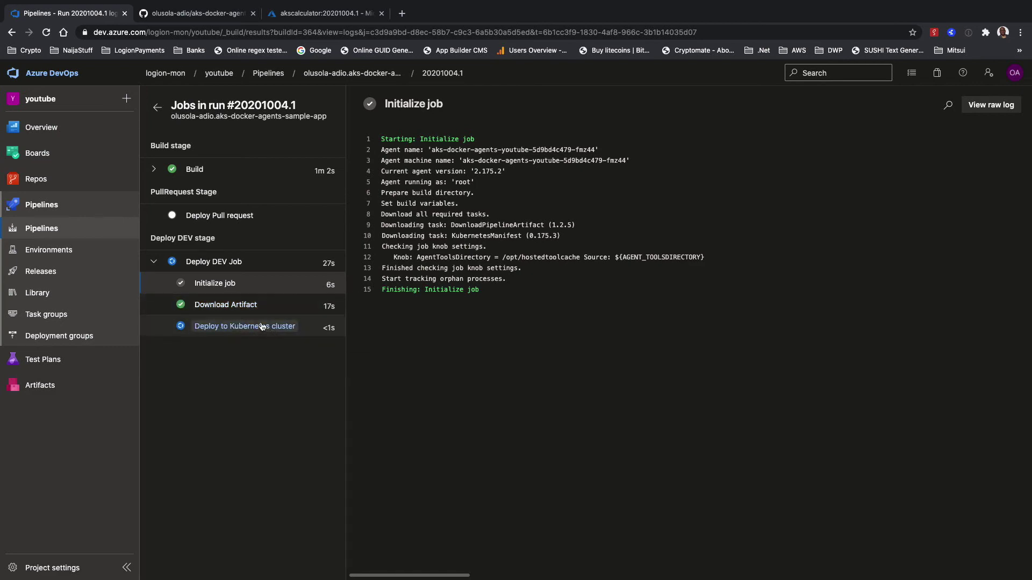
left_click(315, 14)
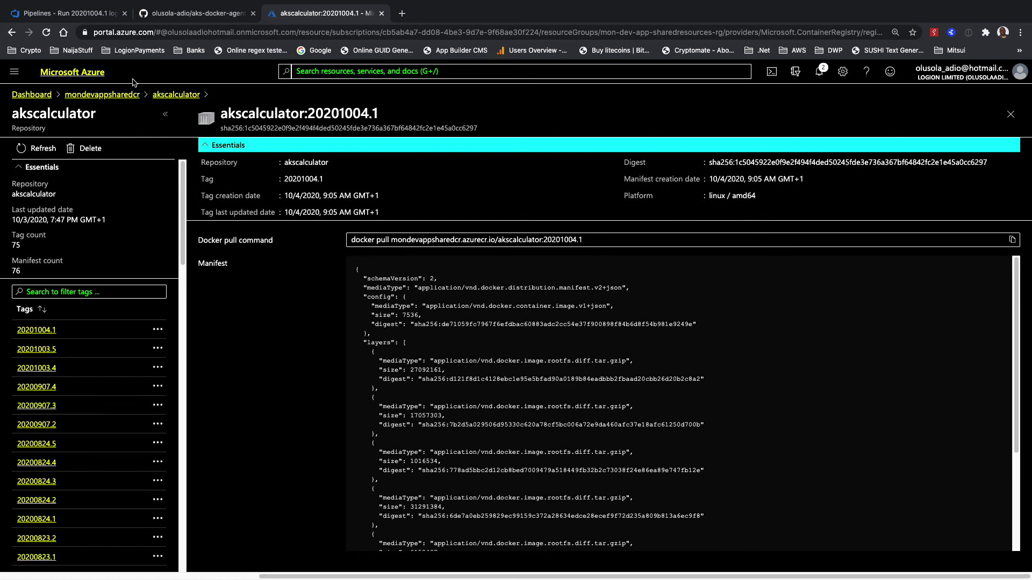
left_click(113, 97)
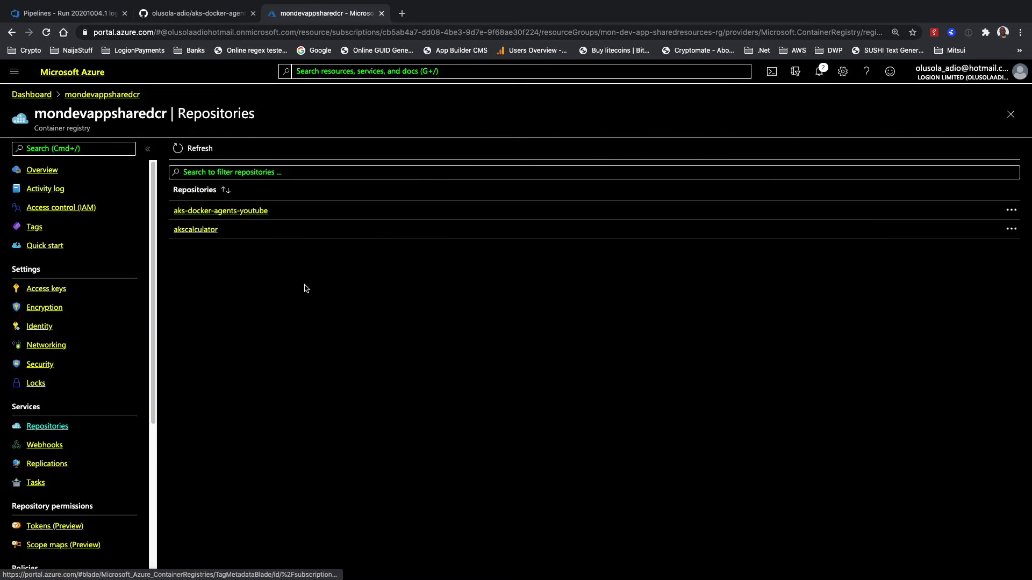
key("ctrl+Up")
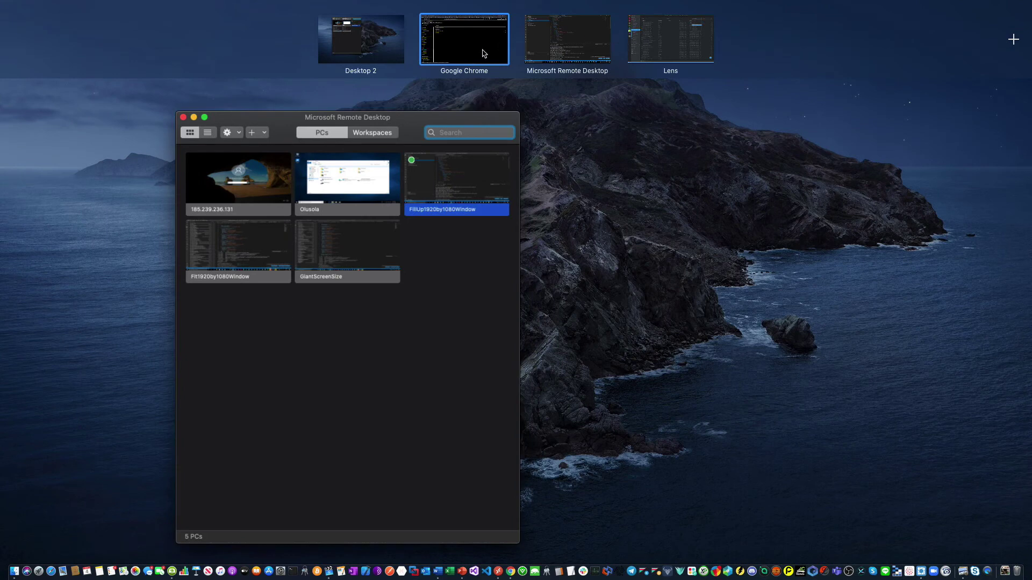
left_click(465, 53)
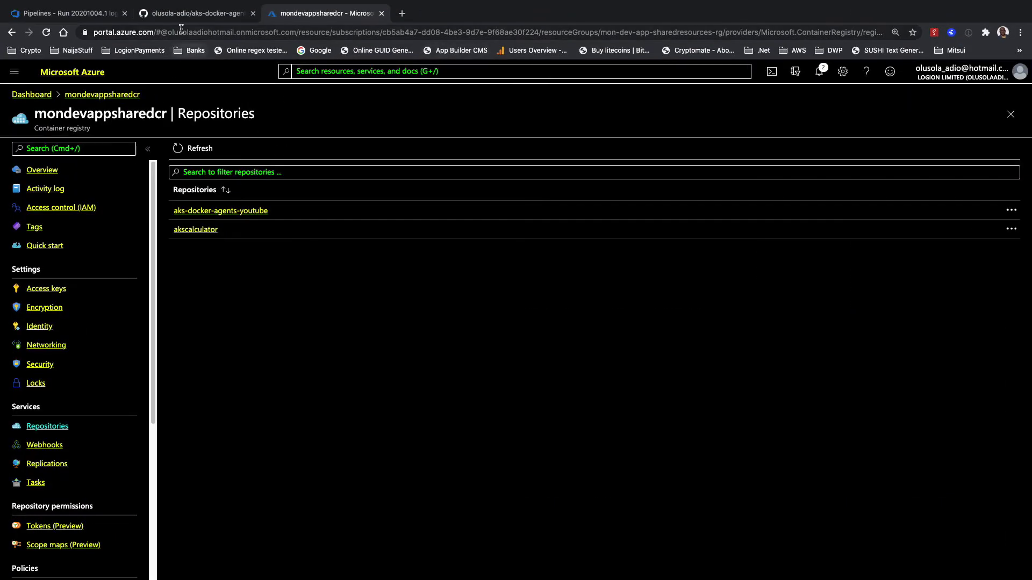
Return to the pipeline run and review the log of the Deploy to Kubernetes cluster task
left_click(59, 13)
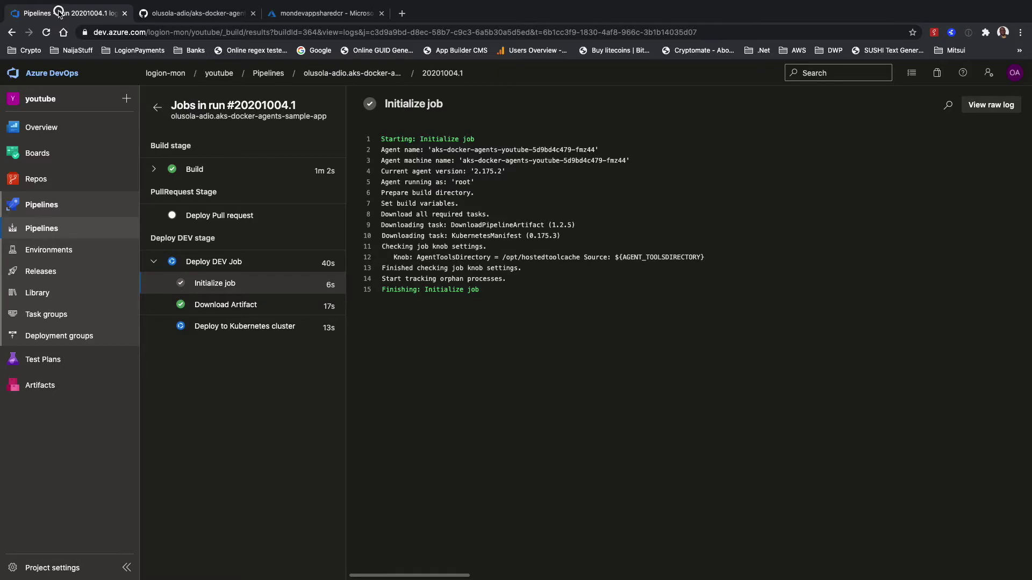
left_click(211, 328)
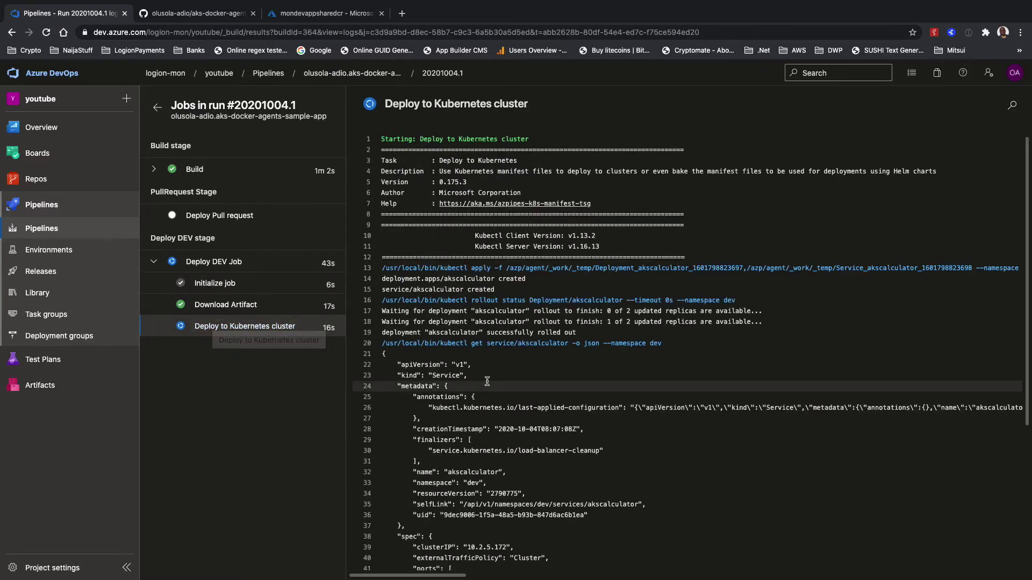
scroll(487, 380, "down", 5)
scroll(488, 380, "down", 1)
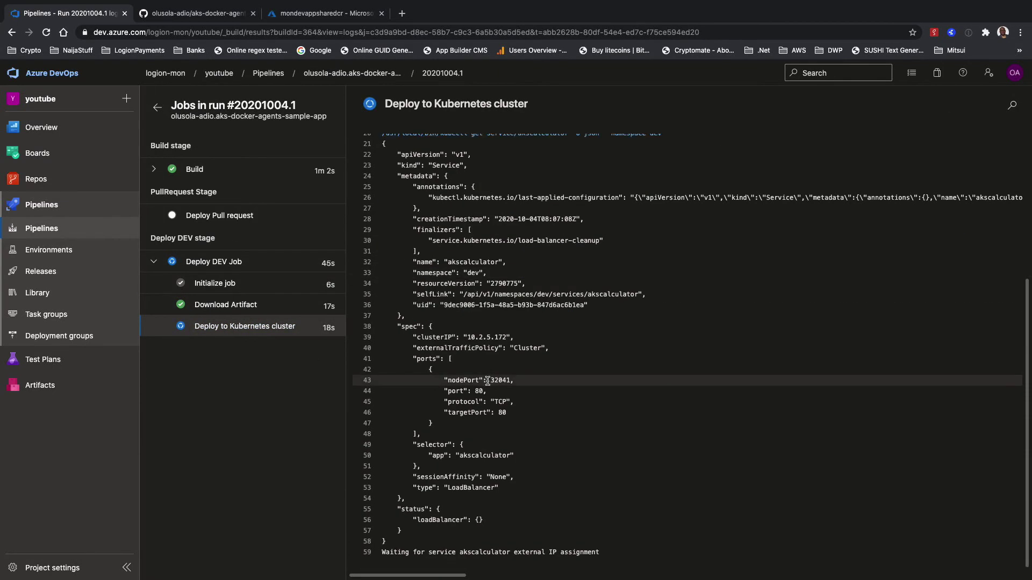
scroll(487, 380, "up", 5)
scroll(490, 380, "down", 5)
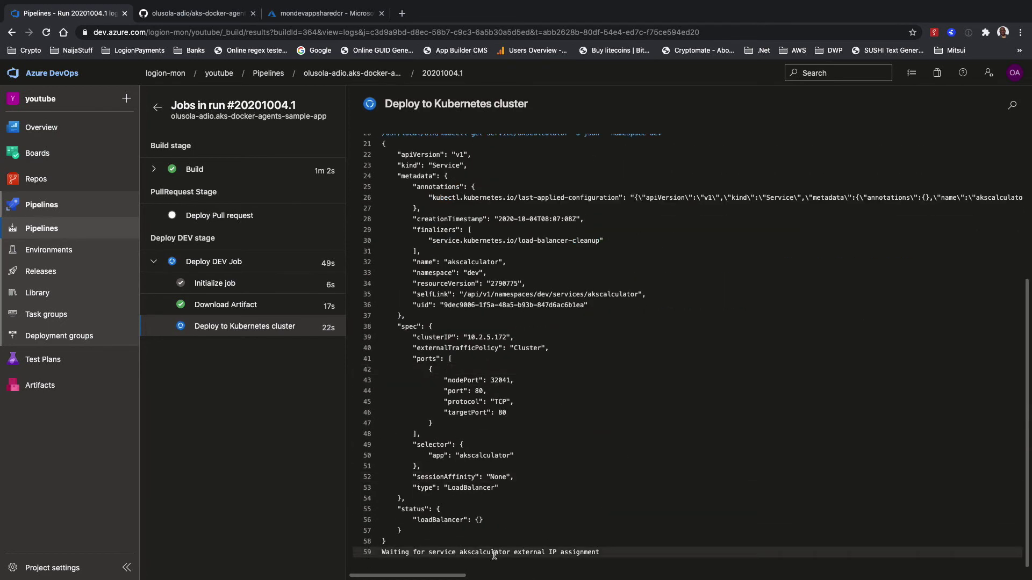
Switch to Lens, list the cluster's pods, and inspect the details and logs of the first akscalculator pod in the dev namespace
key("ctrl+Up")
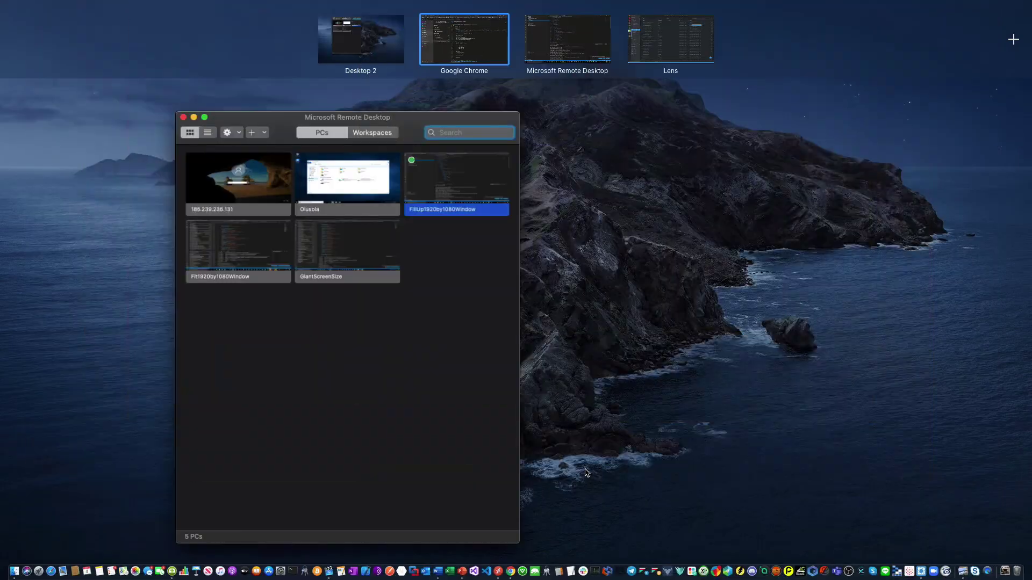
left_click(653, 44)
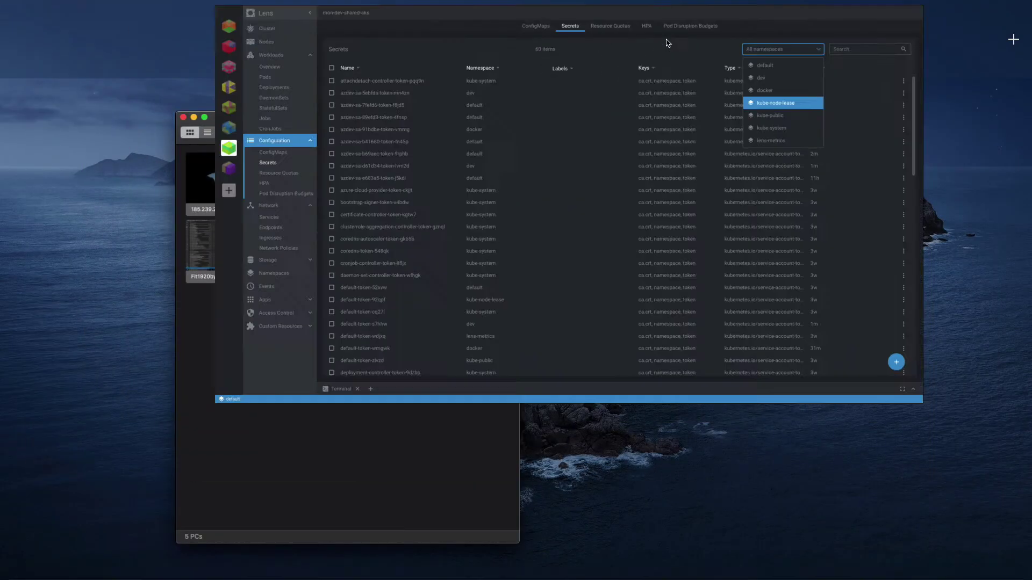
left_click(77, 107)
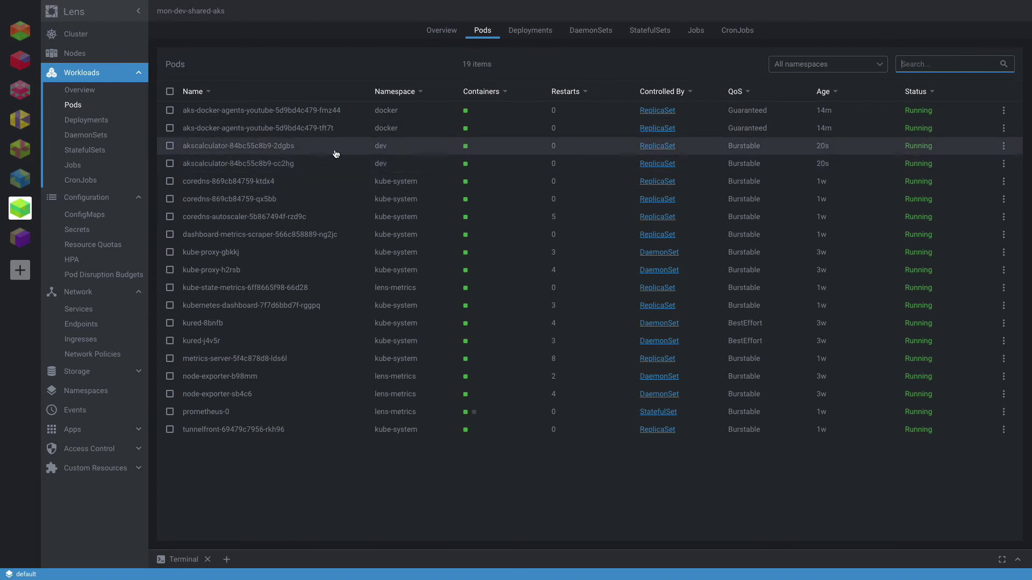
left_click(277, 152)
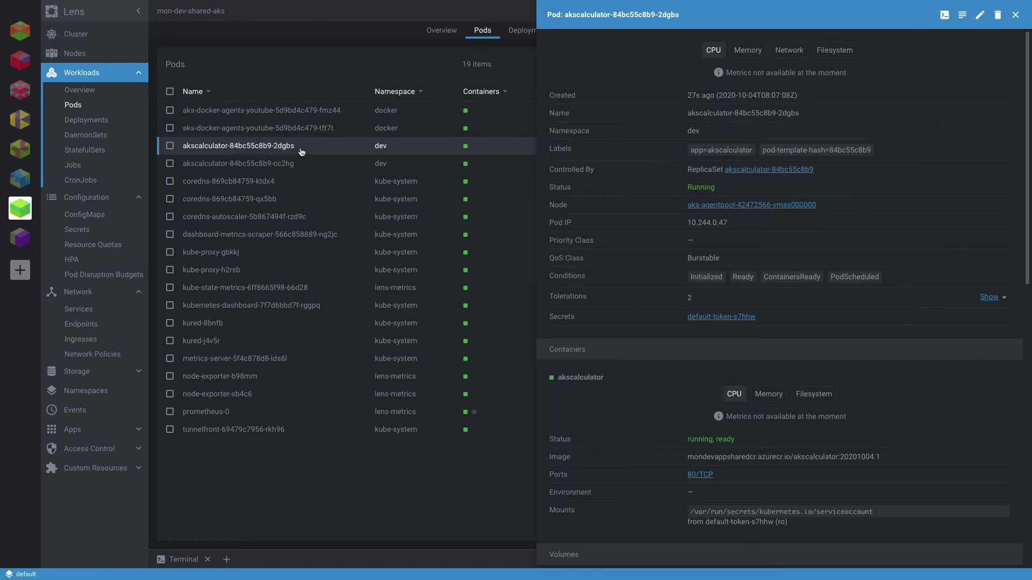
left_click(964, 16)
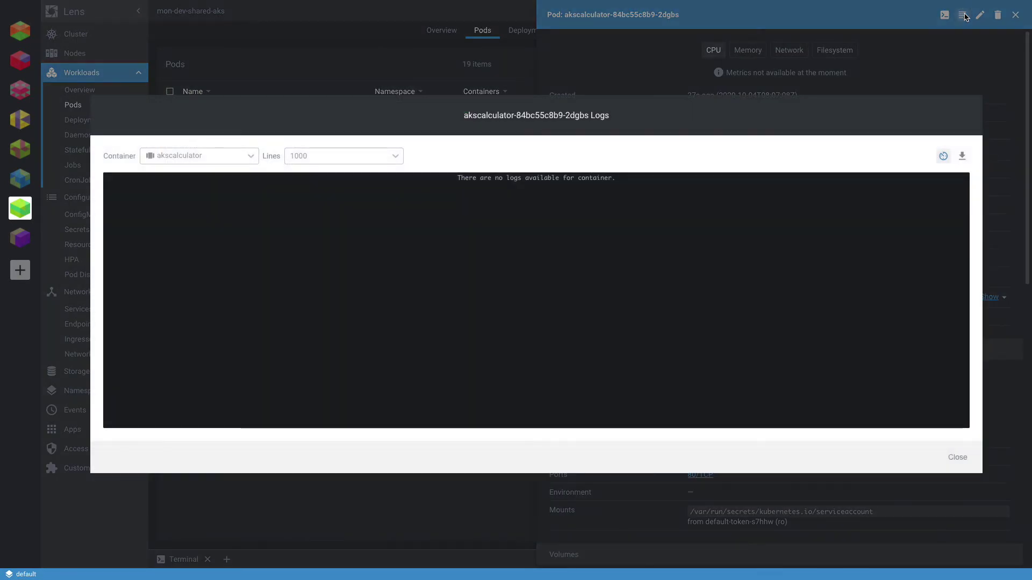
left_click(335, 65)
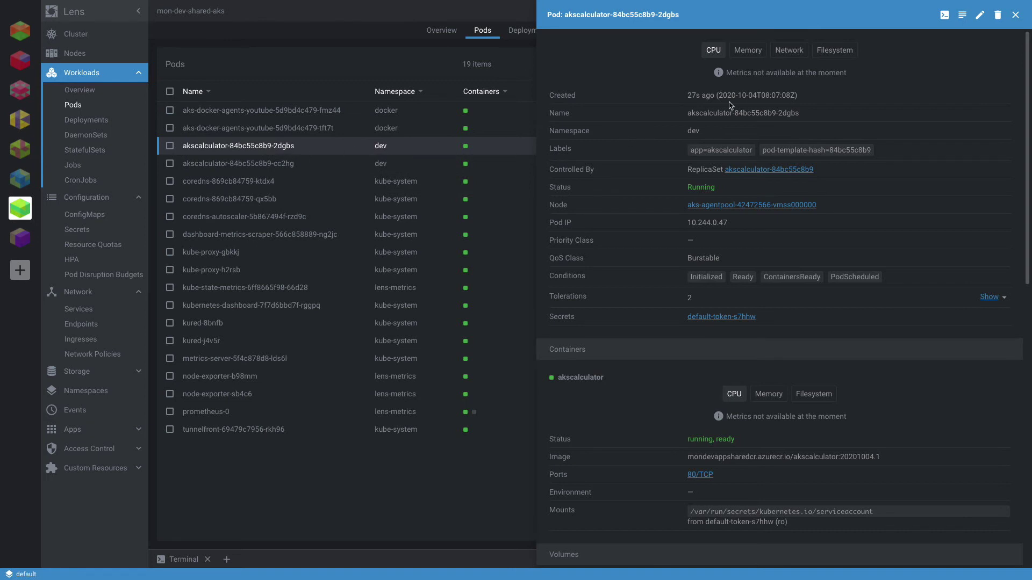
left_click(1016, 16)
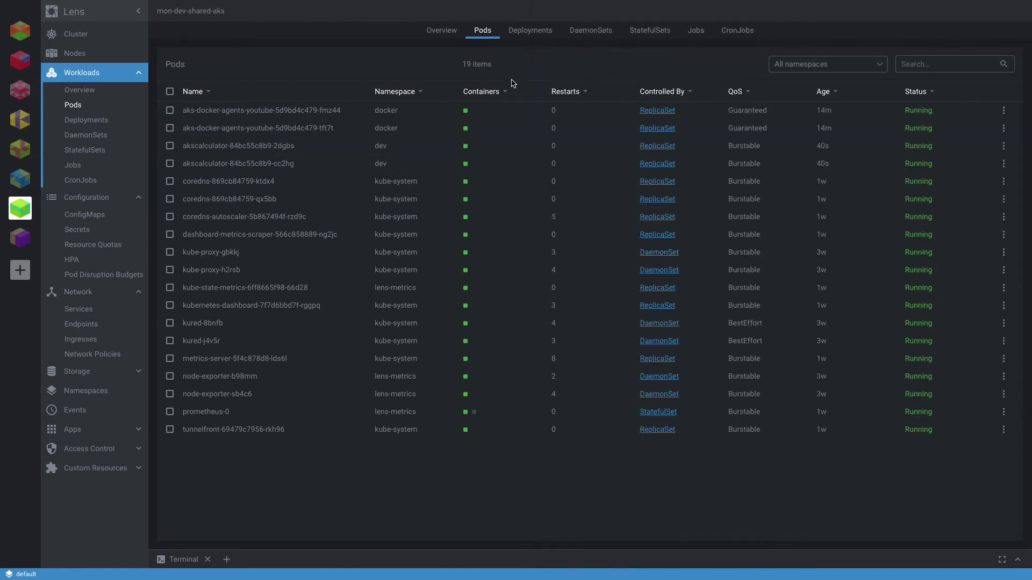
Open a shell in the aks-docker-agents-youtube pod ending in fmz44, list its directory with ls, and close the shell
left_click(524, 110)
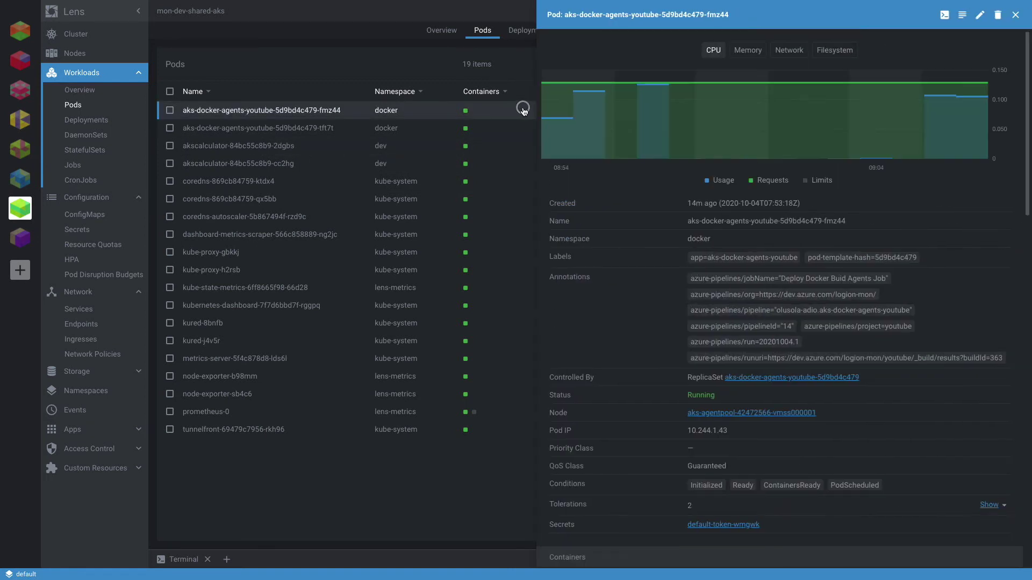
left_click(945, 15)
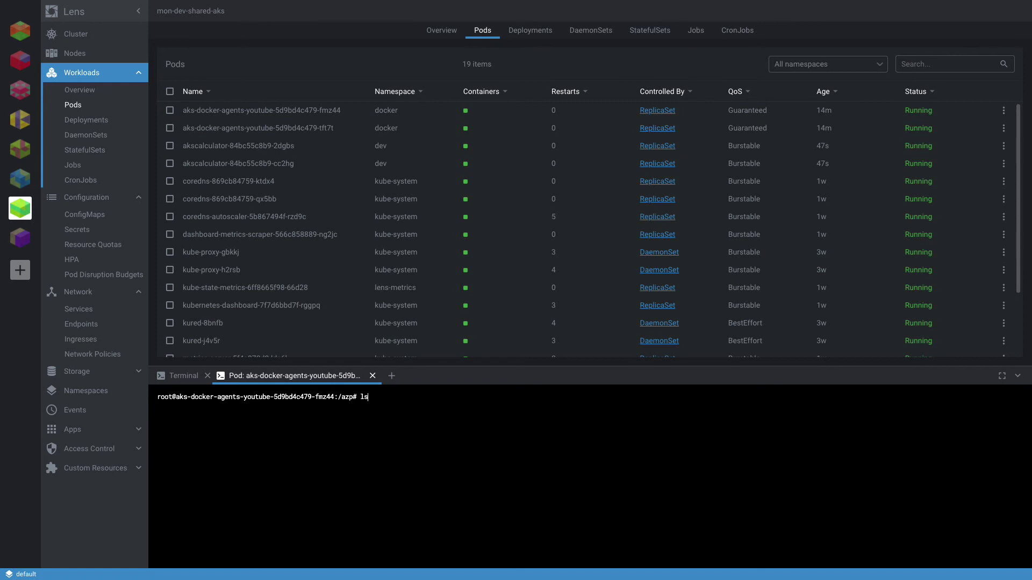
type("ls")
key("Return")
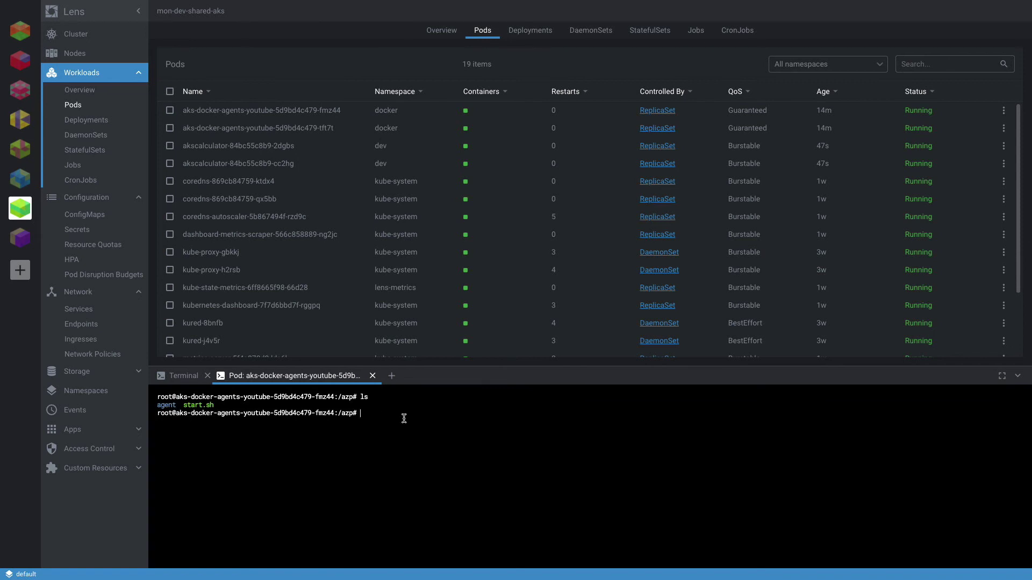
left_click(373, 376)
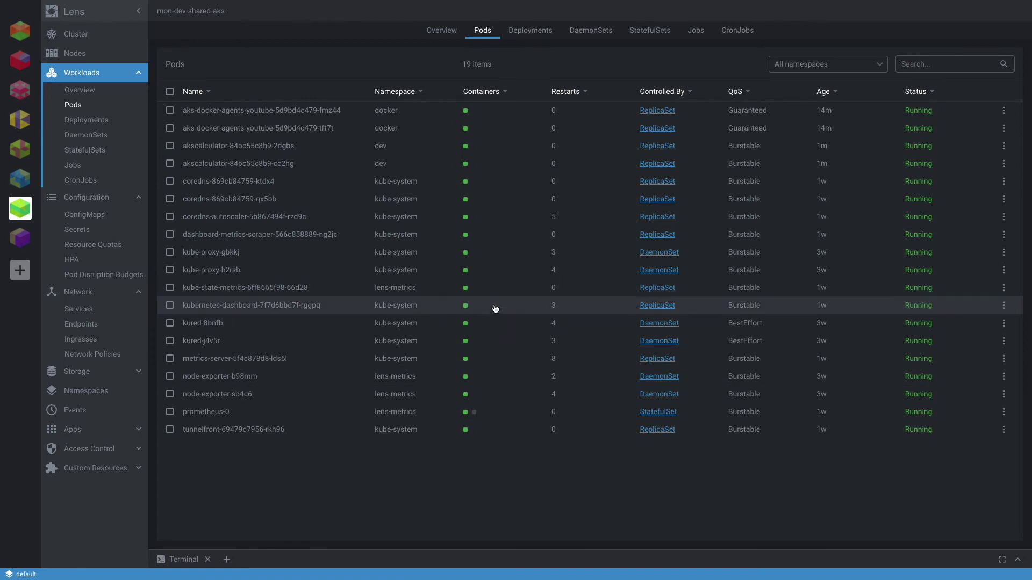
Switch back to Azure DevOps in Chrome and check the latest Deploy to Kubernetes cluster log output for the akscalculator service
key("ctrl+Up")
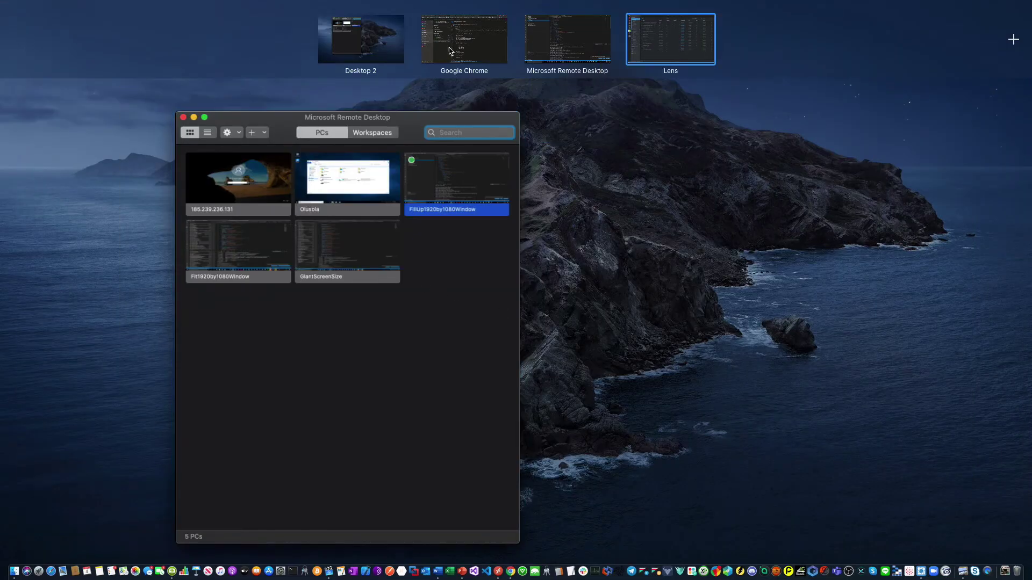
mouse_move(465, 47)
left_click(465, 48)
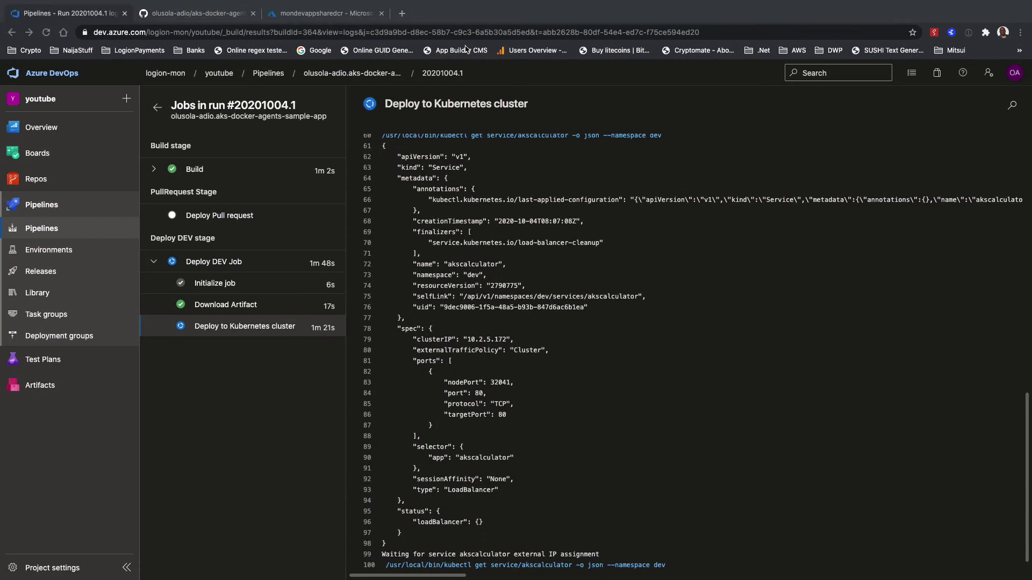
scroll(483, 360, "down", 1)
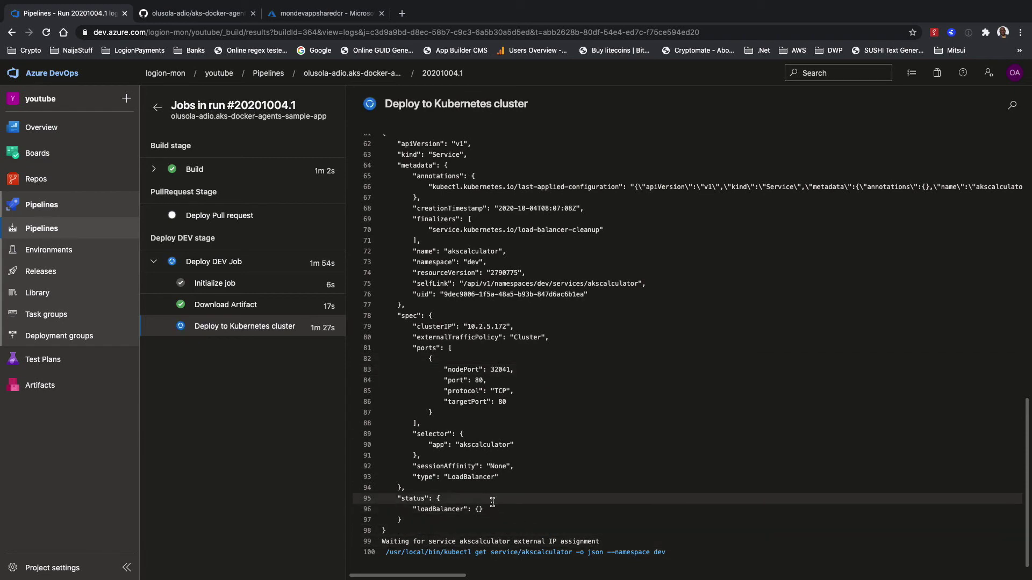
key("ctrl+Up")
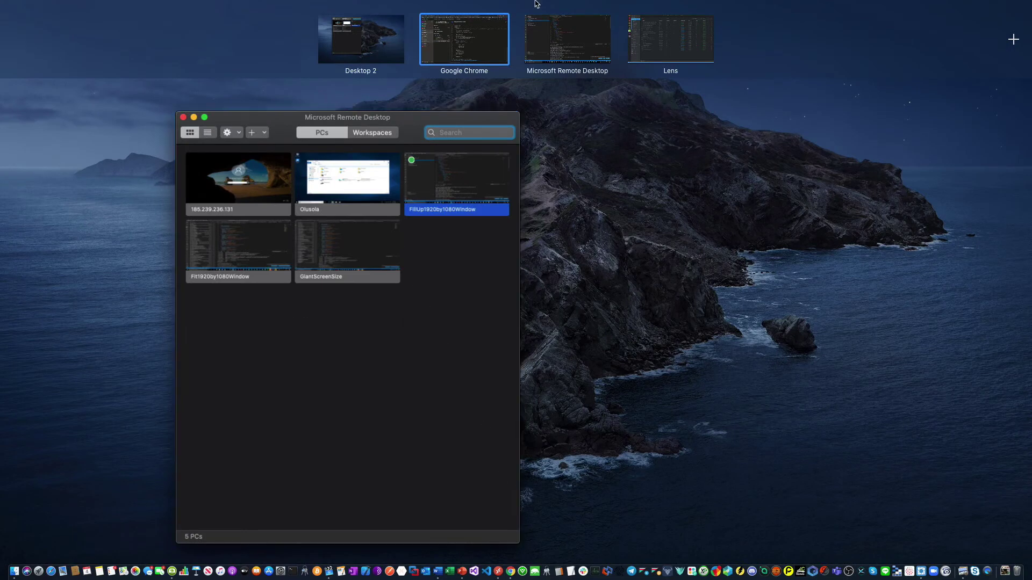
Switch to Lens, list the cluster's services, open the akscalculator service in the dev namespace, and copy its external IP
left_click(671, 50)
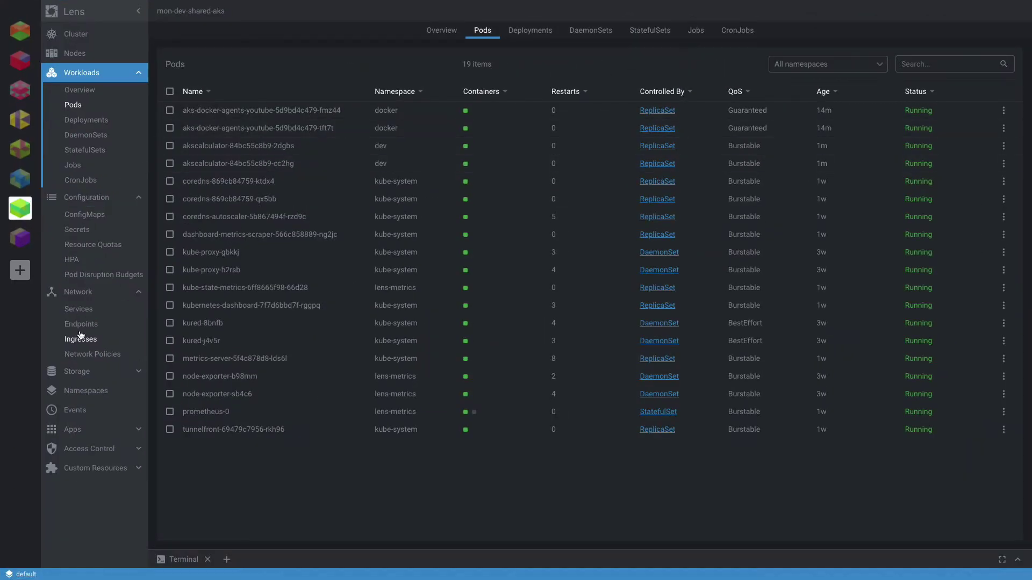
left_click(79, 313)
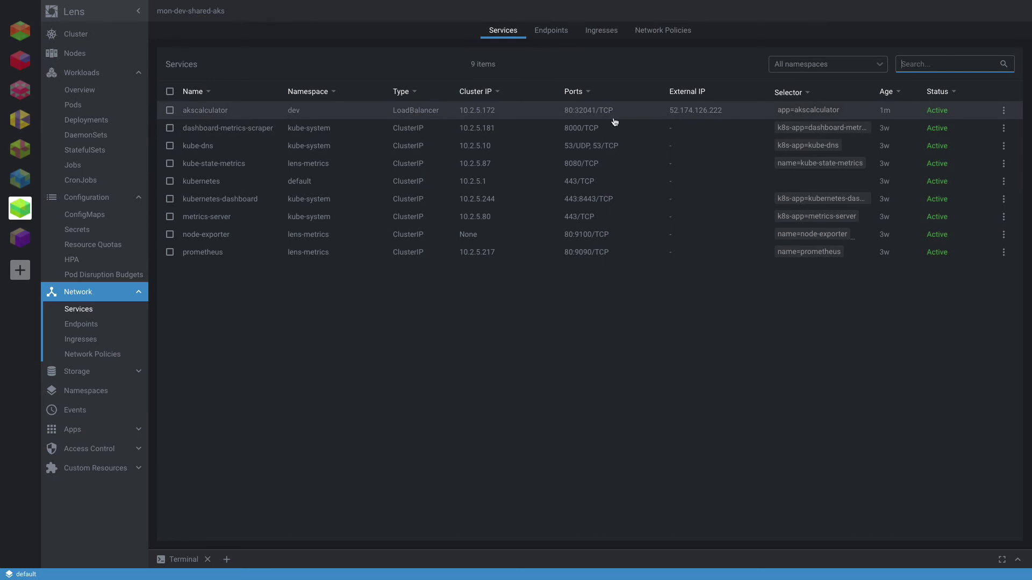
left_click(694, 111)
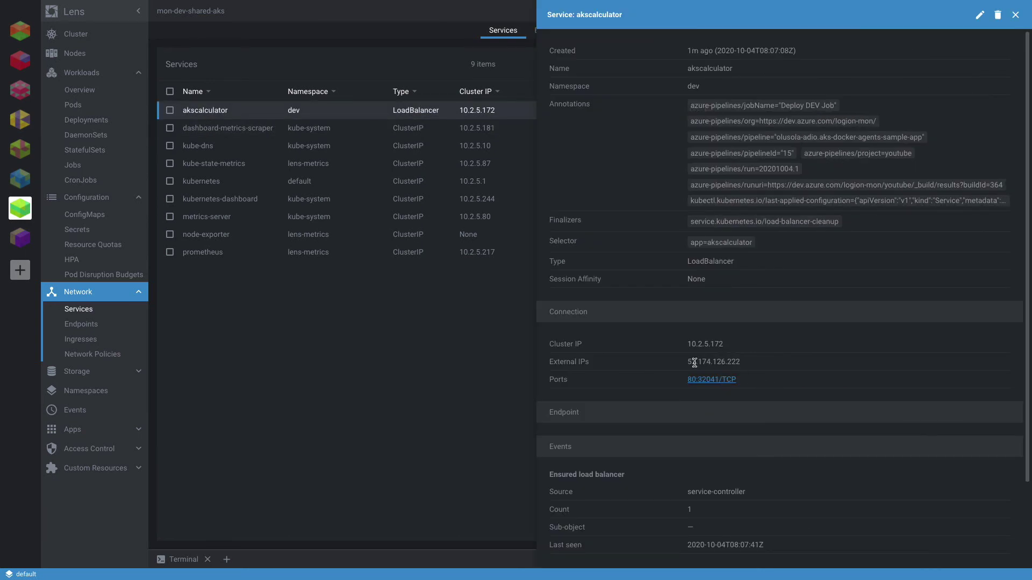
left_click_drag(689, 362, 741, 362)
key("super+c")
Switch to Chrome and open the copied service address 52.174.126.222 in a new tab
key("ctrl+Up")
left_click(472, 56)
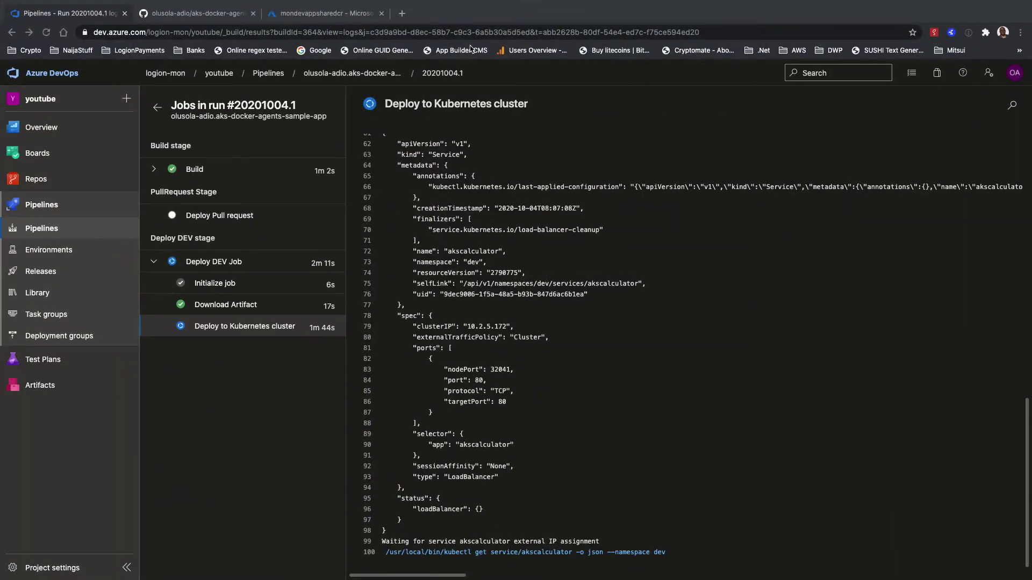
left_click(406, 17)
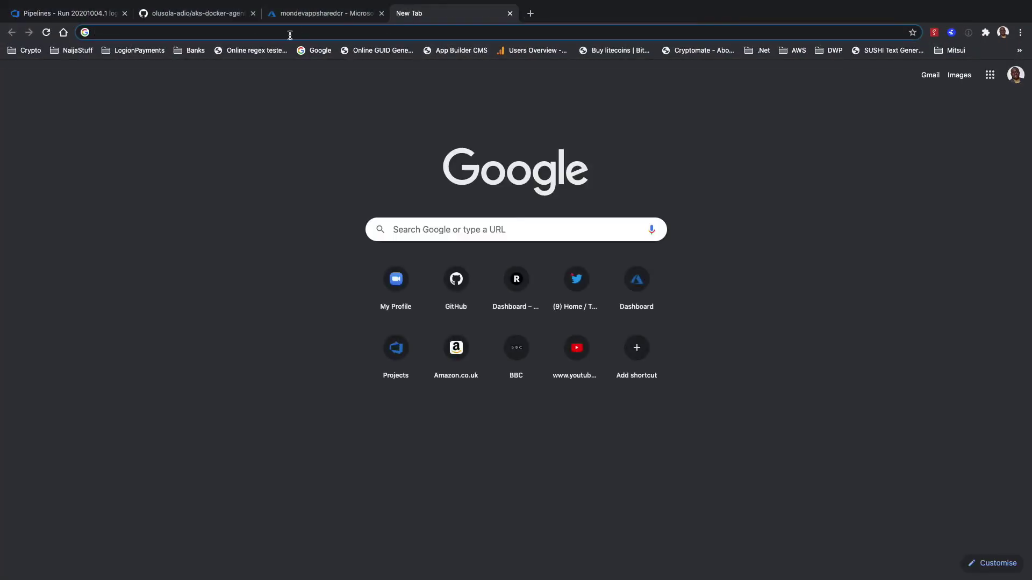
key("super+v")
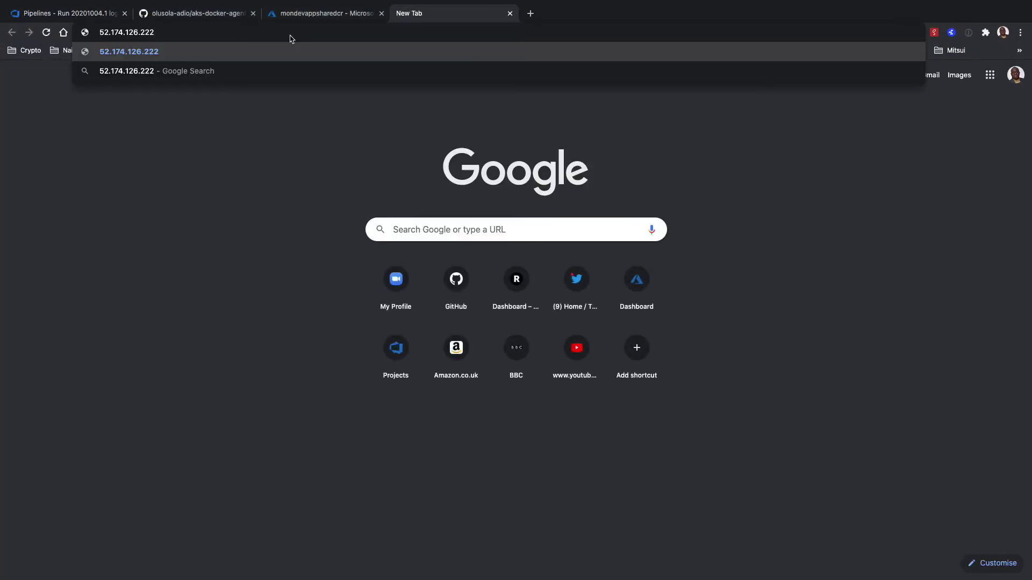
key("Return")
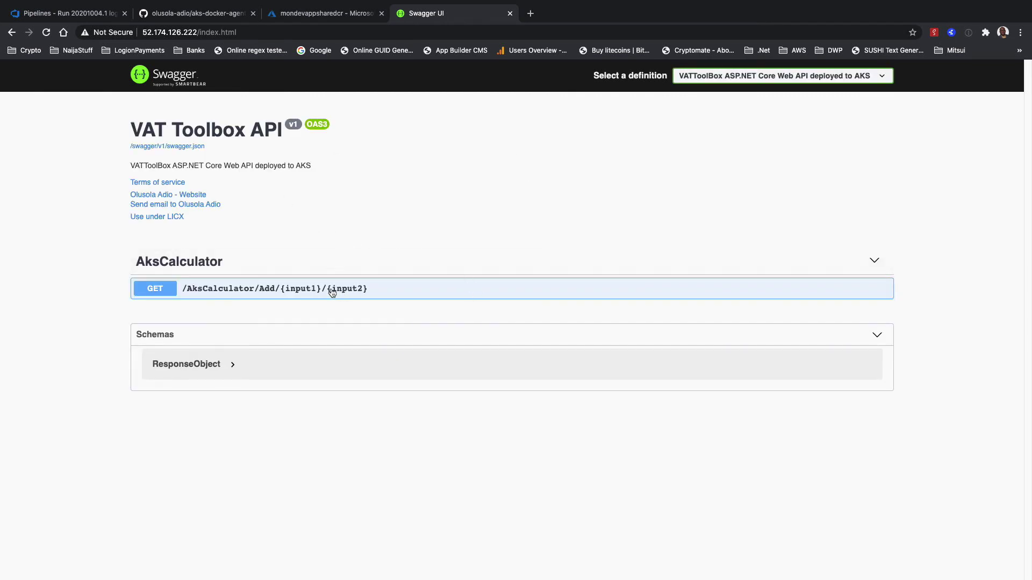
Examine the AksCalculator section, the ResponseObject schema, and the parameters and responses of the GET Add operation
left_click(874, 262)
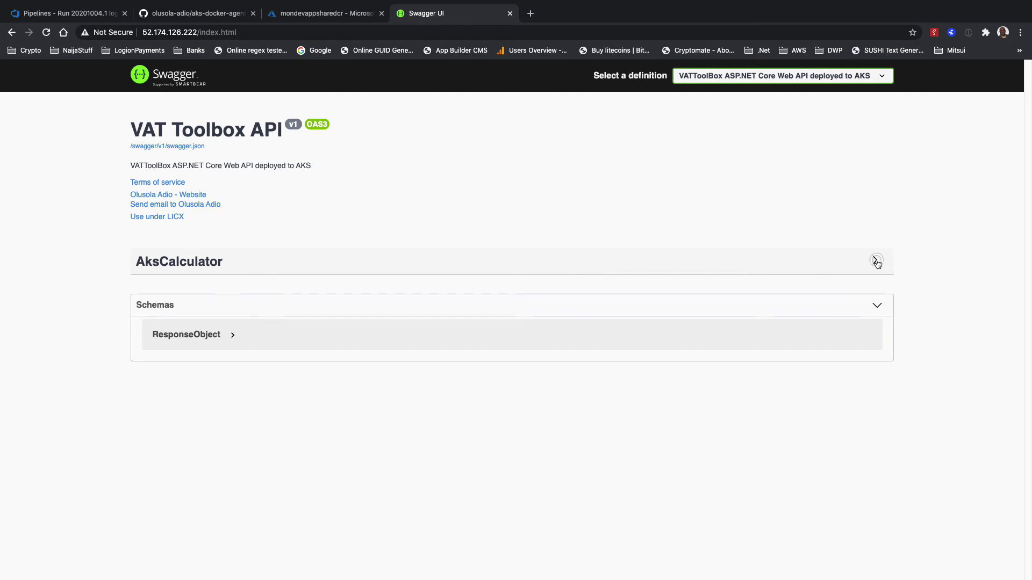
left_click(875, 261)
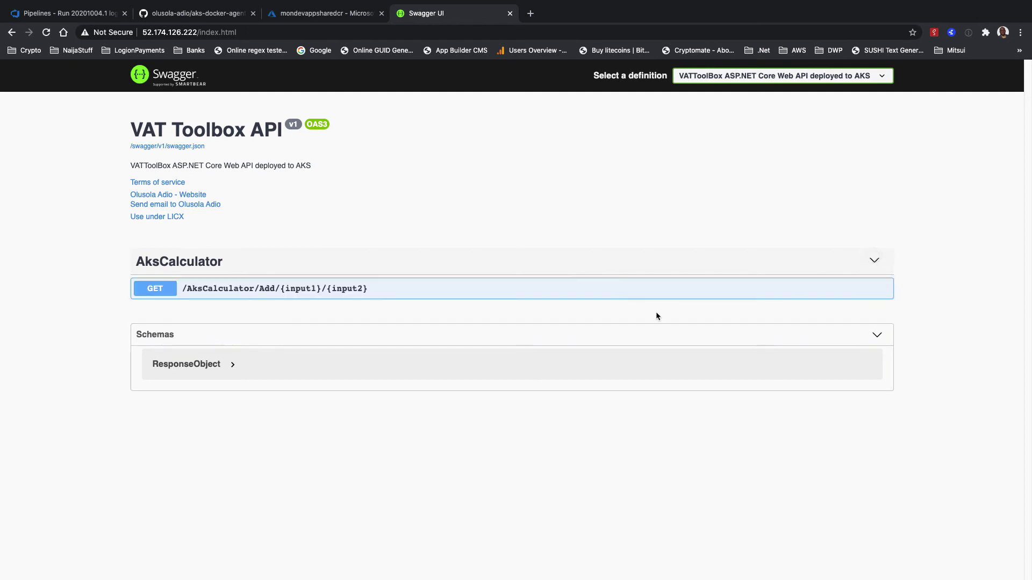
left_click(218, 367)
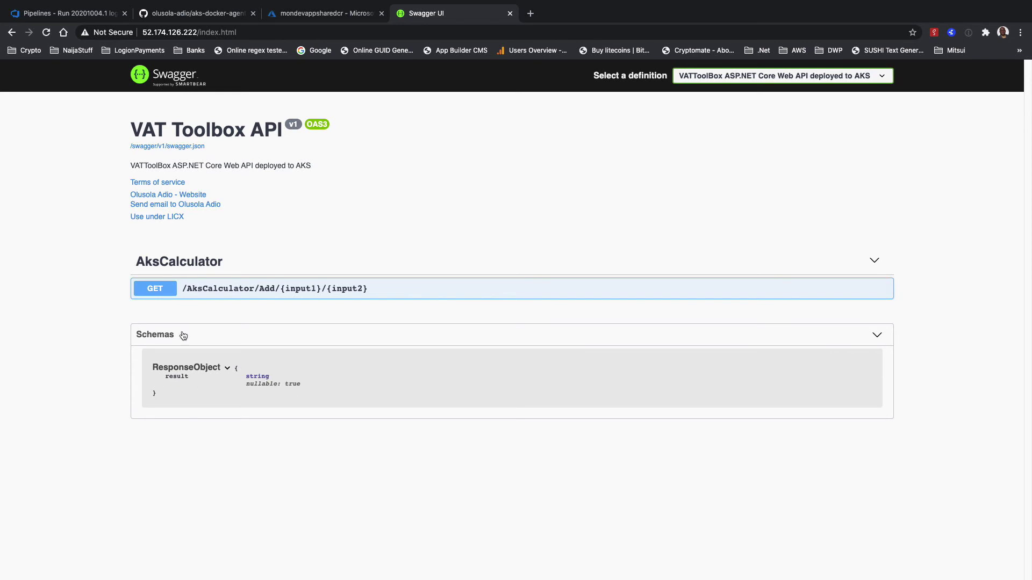
left_click(153, 295)
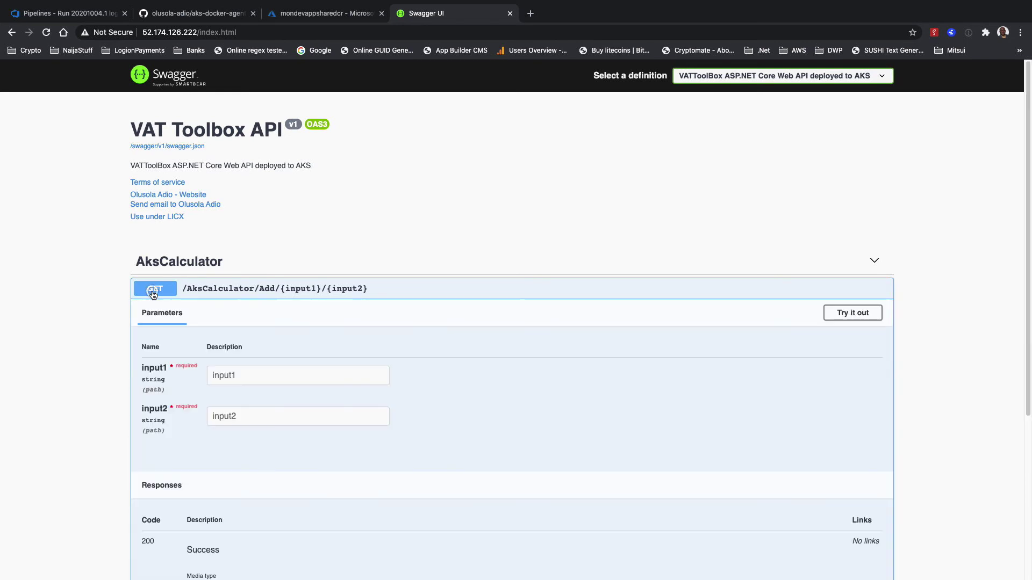
scroll(376, 349, "down", 5)
scroll(389, 361, "up", 2)
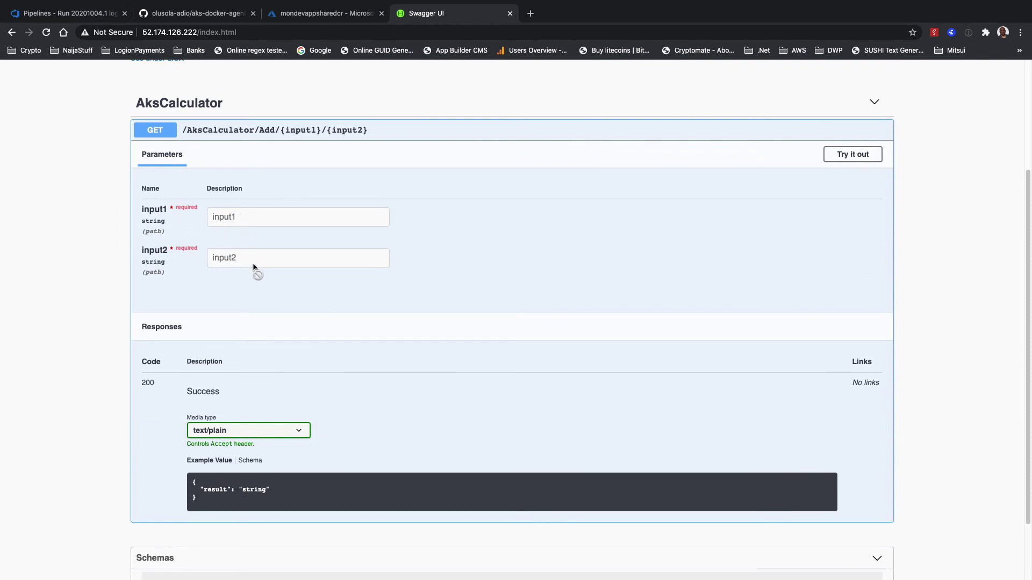
Try out the Add operation with input1 set to 6 and input2 set to 7, execute it, and check the server response
left_click(844, 155)
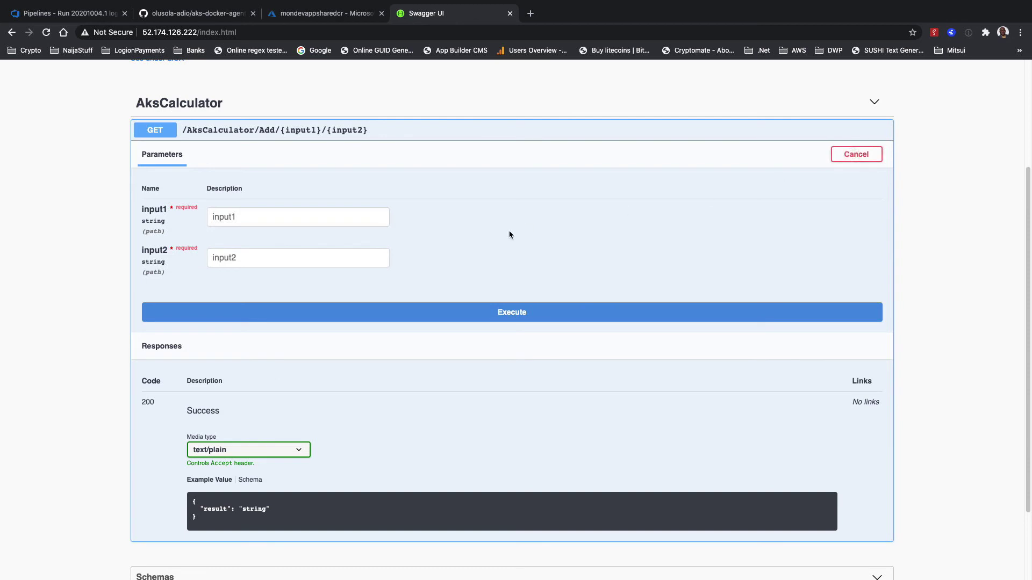
left_click(324, 221)
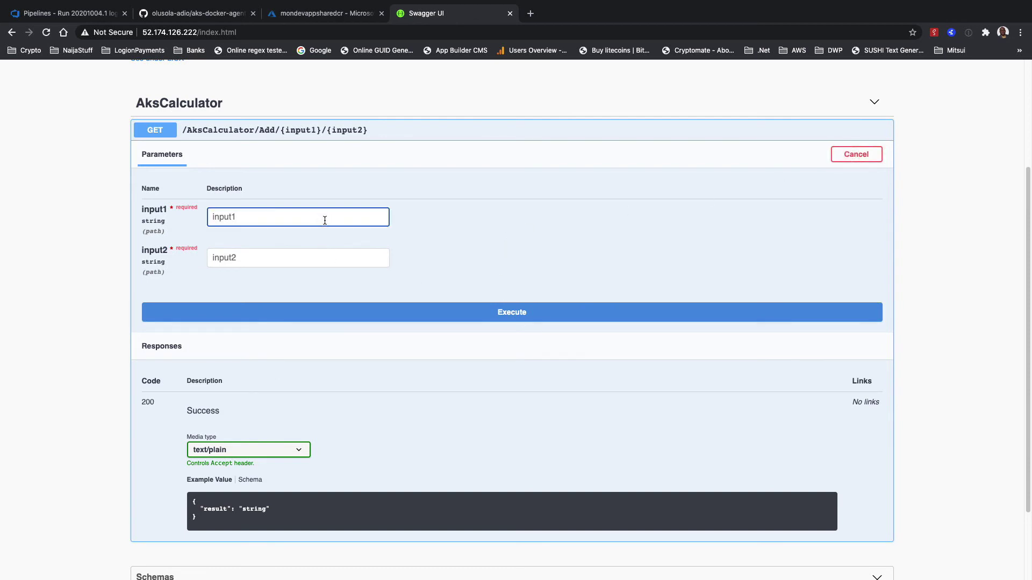
type("6")
left_click(310, 253)
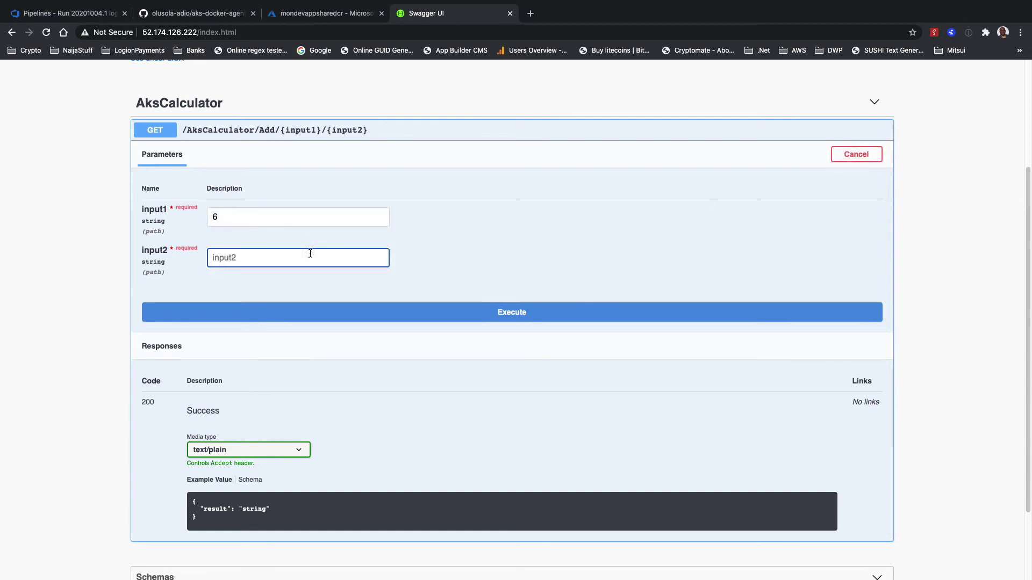
type("7")
left_click(460, 313)
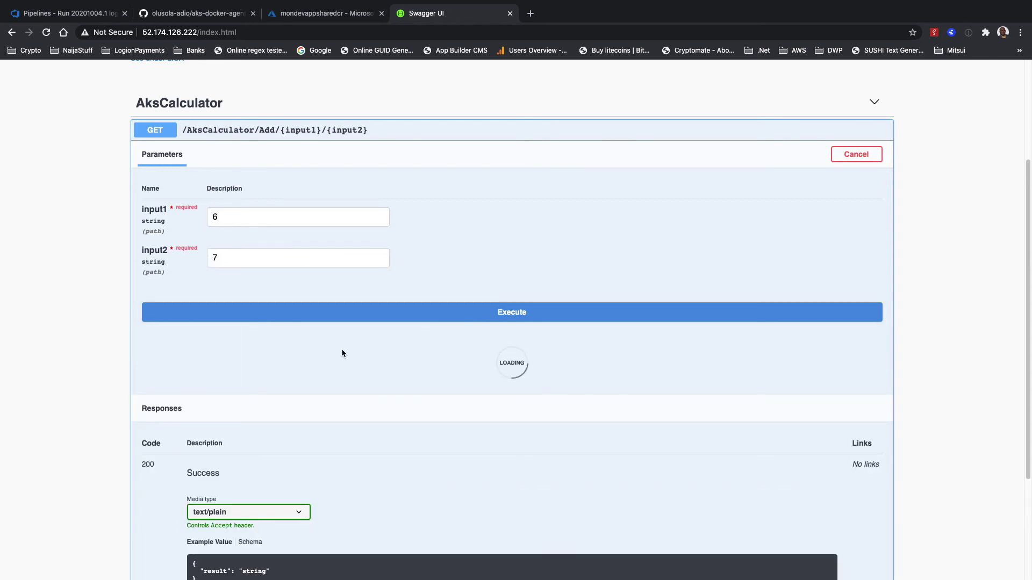
scroll(345, 351, "down", 2)
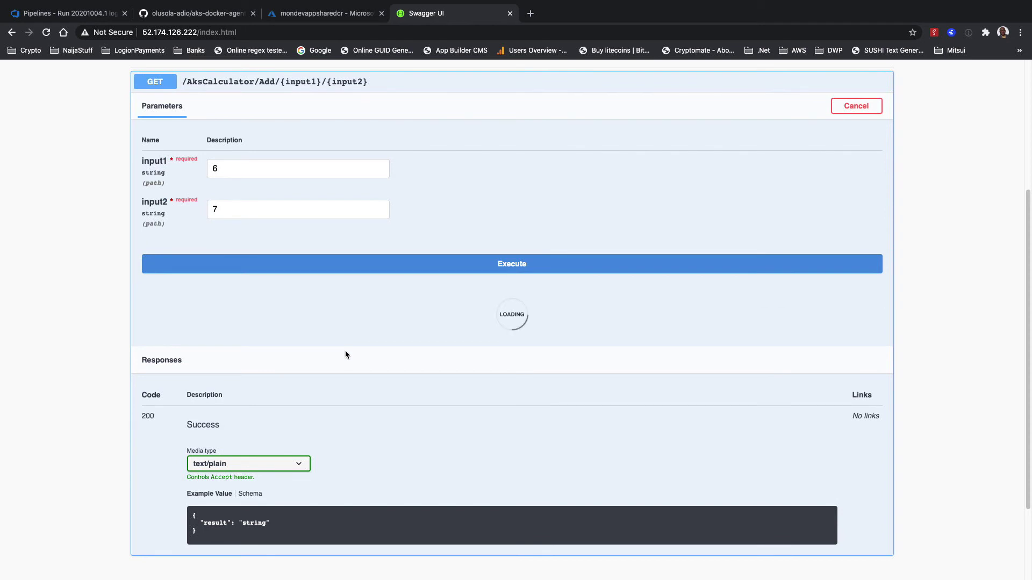
scroll(345, 351, "down", 3)
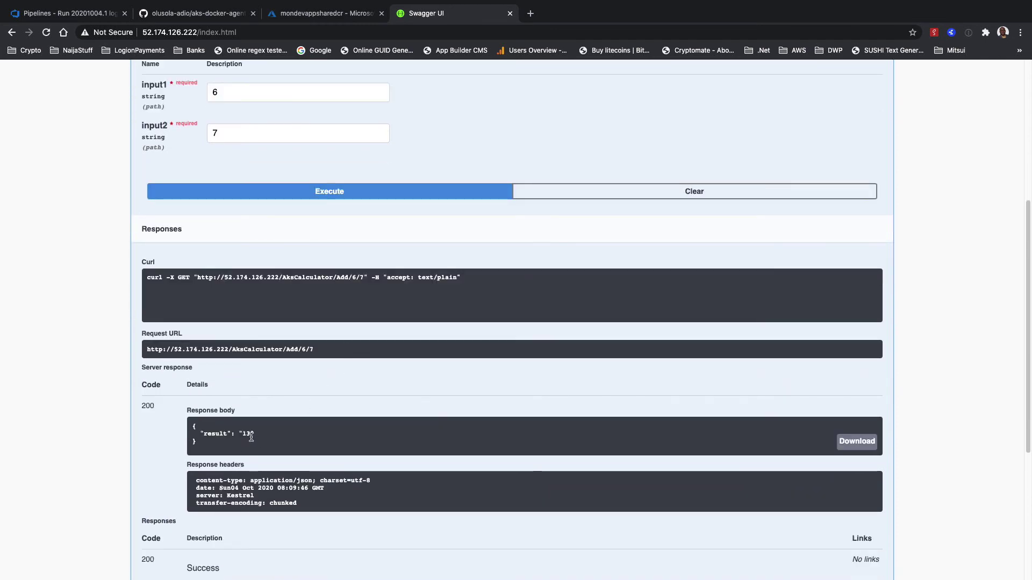
scroll(251, 438, "down", 3)
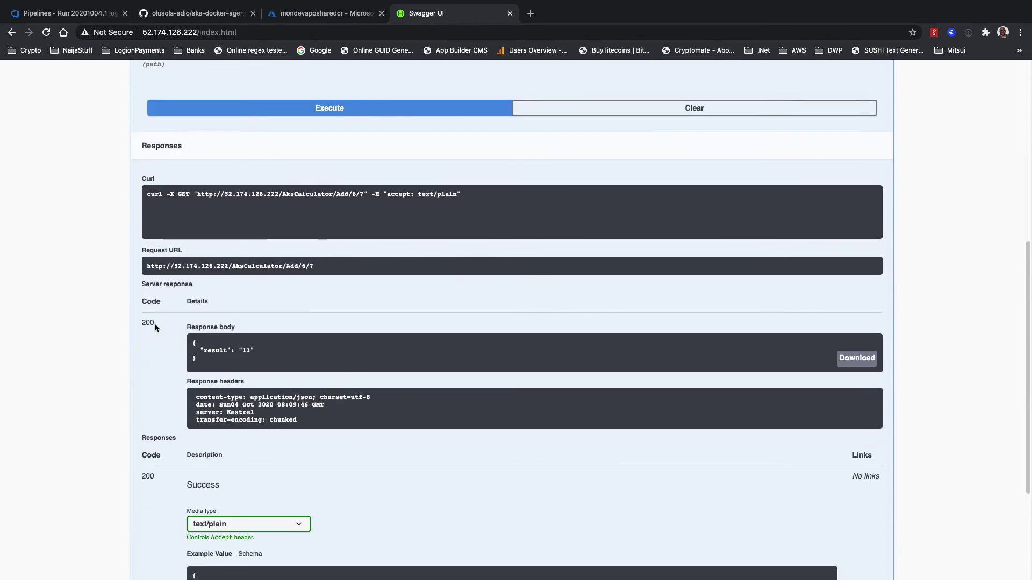
Execute the Add request for 6 and 7 two more times and review the server response
scroll(265, 350, "up", 12)
left_click(368, 427)
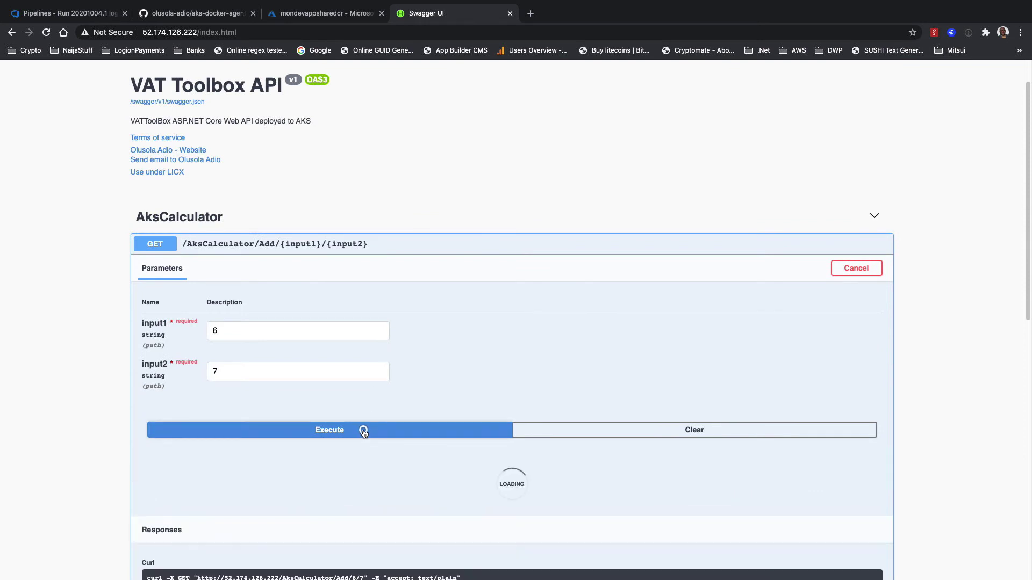
left_click(374, 432)
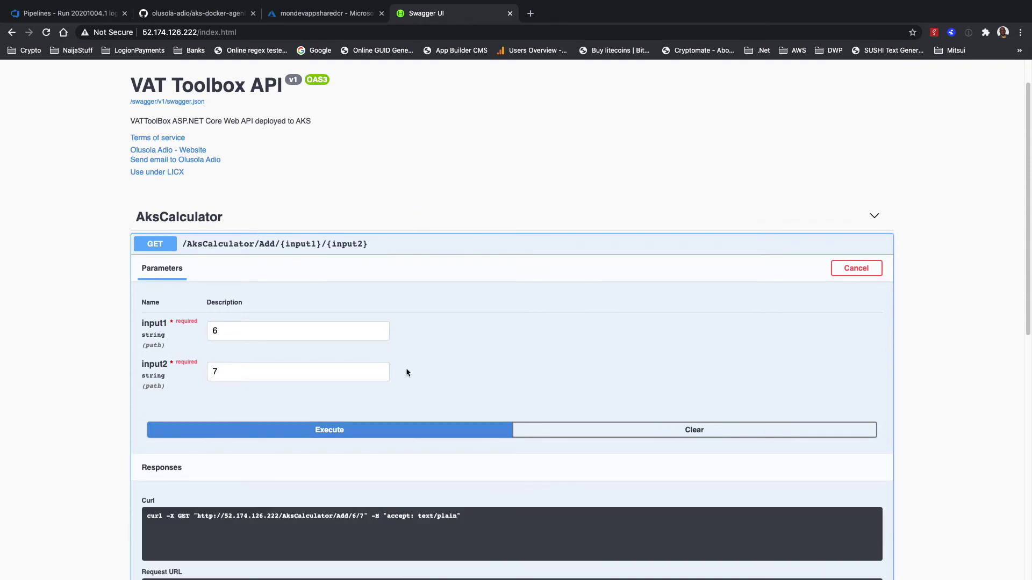
scroll(414, 371, "down", 8)
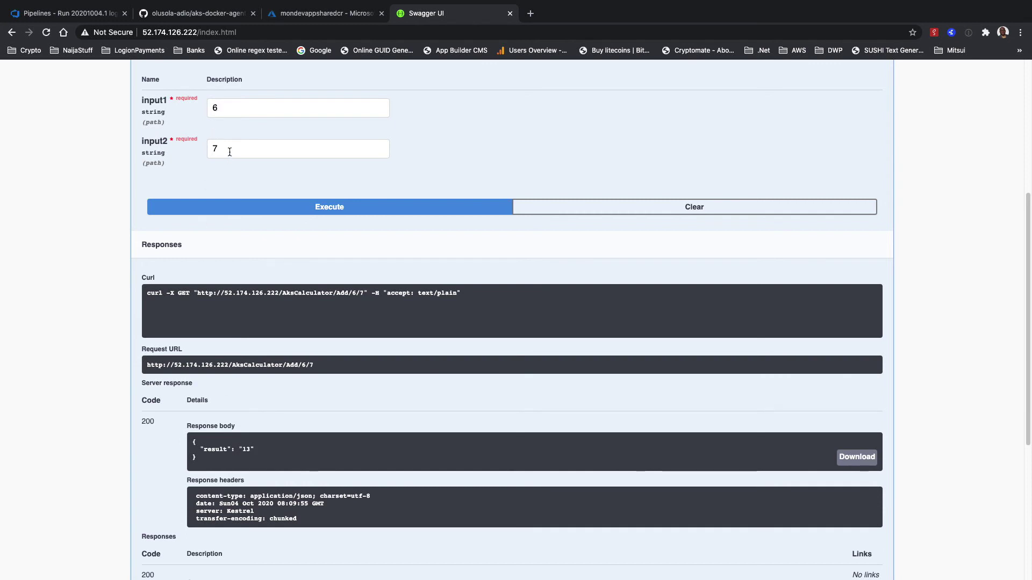
Set input2 to 99 and execute the Add request again
left_click_drag(229, 152, 206, 152)
type("99")
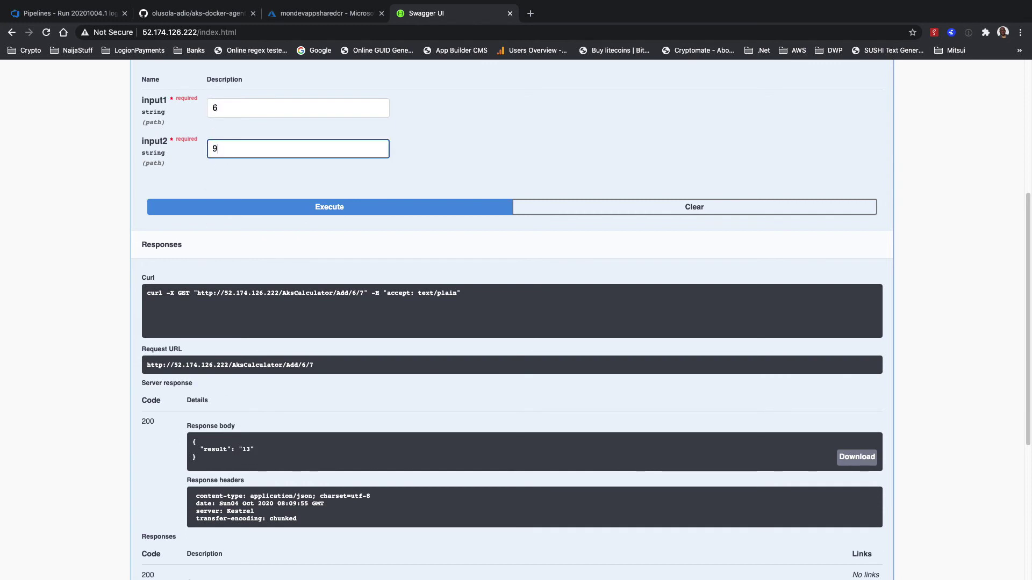
left_click(376, 203)
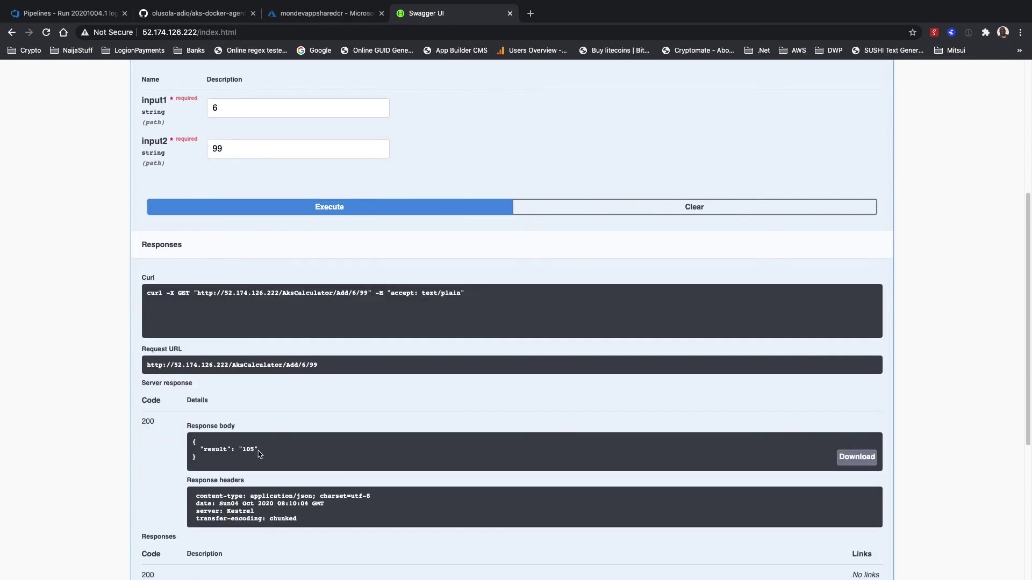
Set input1 to the invalid text ghjgjg and execute the Add request
left_click_drag(230, 108, 205, 109)
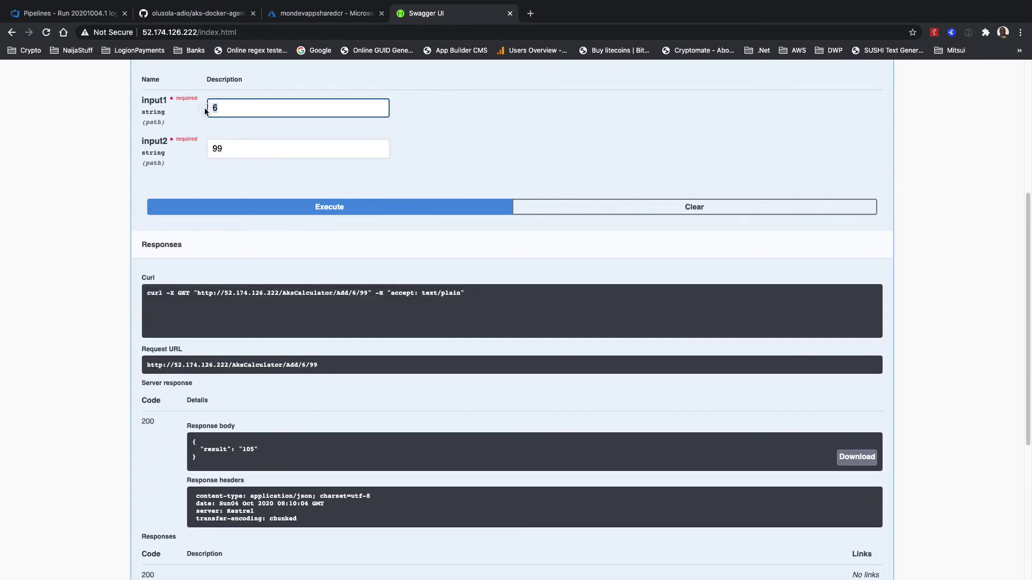
type("ghjgjg")
left_click(318, 211)
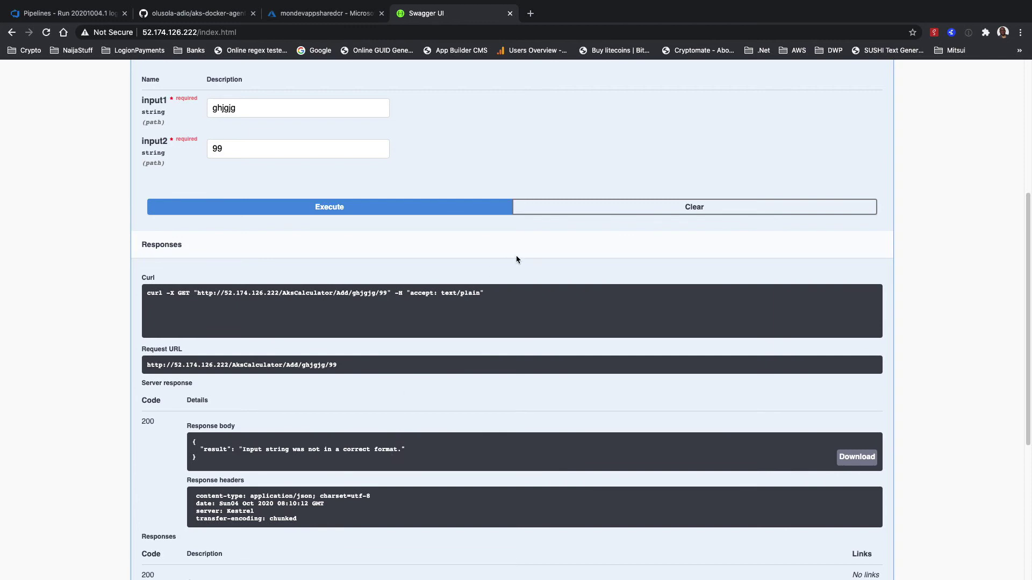
Switch to Lens and examine the logs of the akscalculator pod ending in 2dgbs for the executed Add requests
key("ctrl+Up")
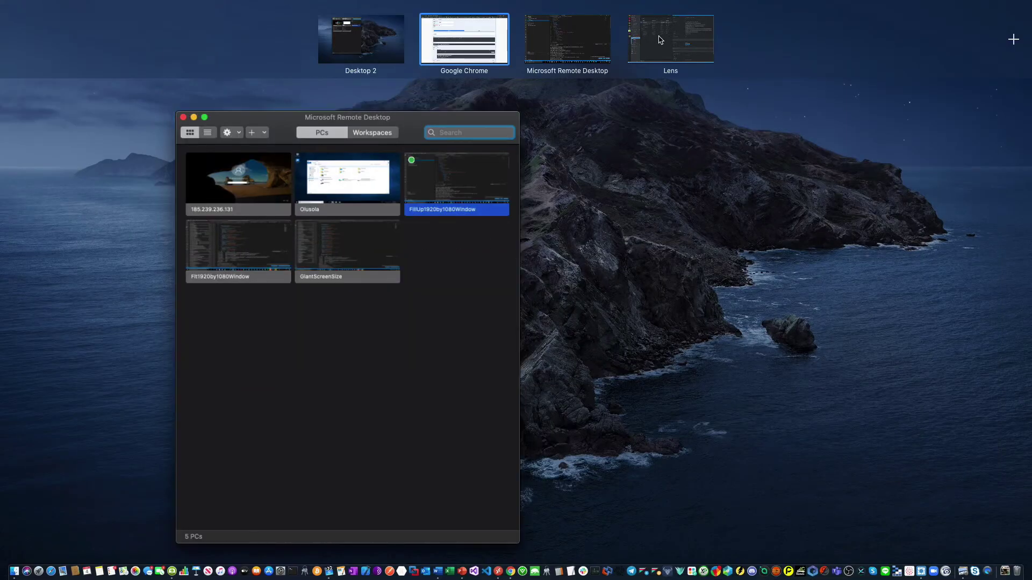
left_click(661, 40)
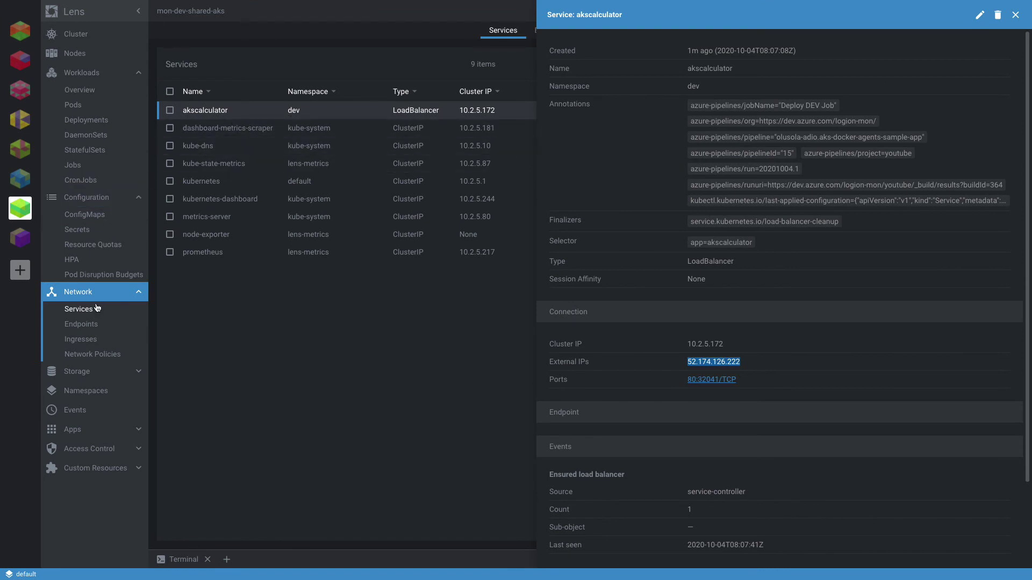
left_click(75, 104)
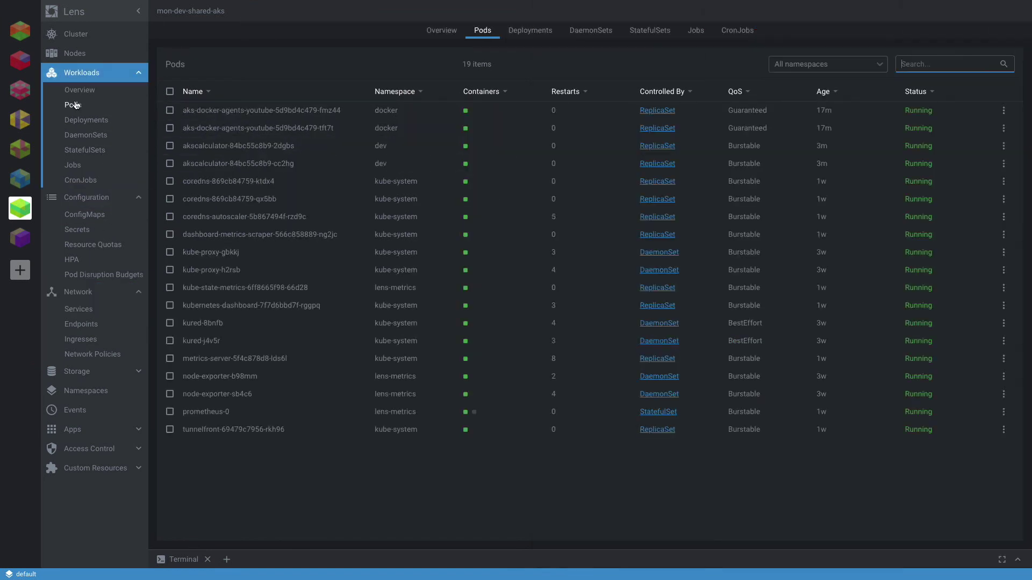
left_click(314, 145)
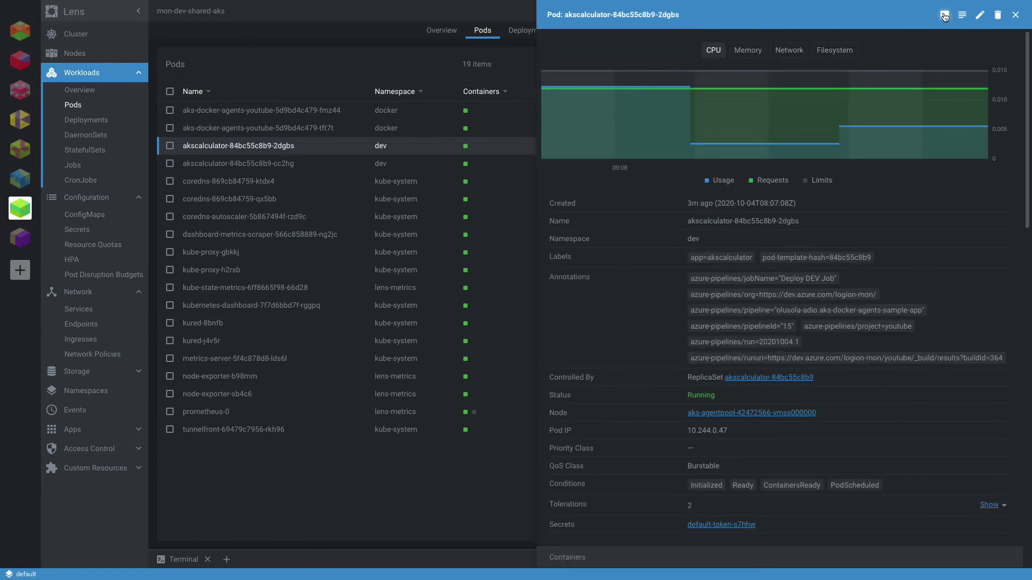
left_click(962, 15)
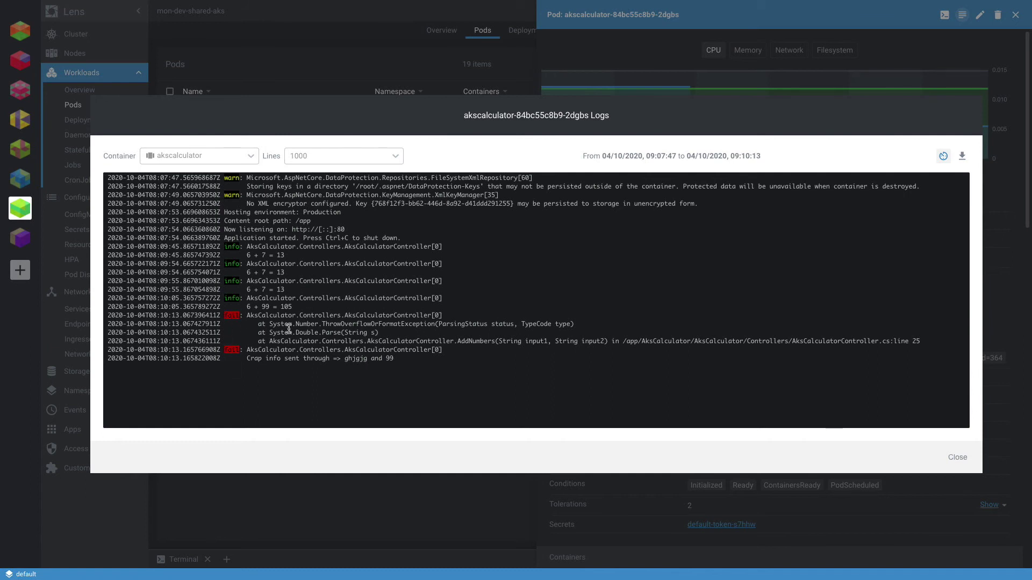
left_click_drag(451, 322, 480, 330)
left_click(472, 350)
Return to the Swagger page in Chrome, then switch to Visual Studio Code in the Microsoft Remote Desktop session
key("ctrl+Up")
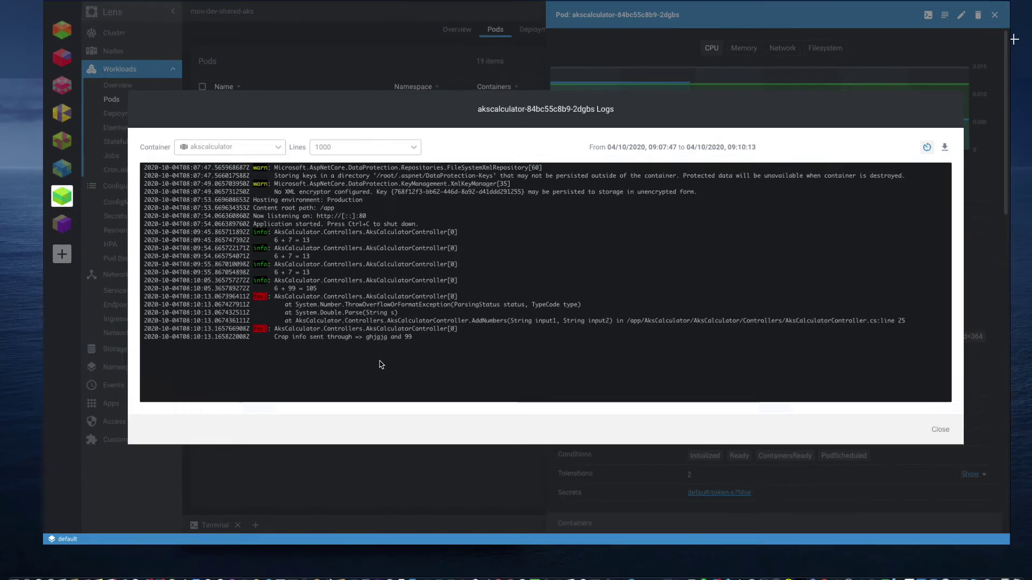
left_click(444, 43)
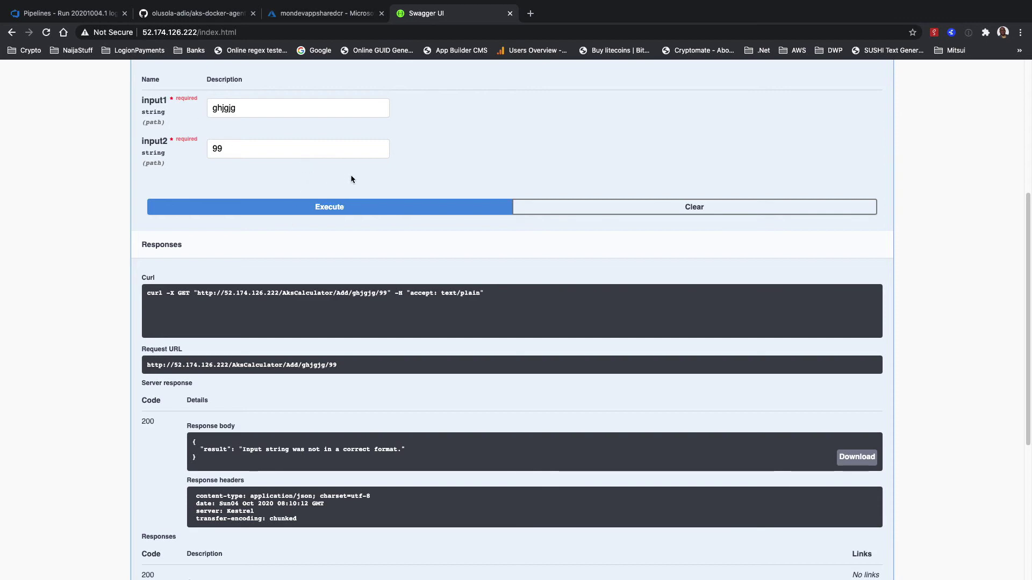
key("ctrl+Up")
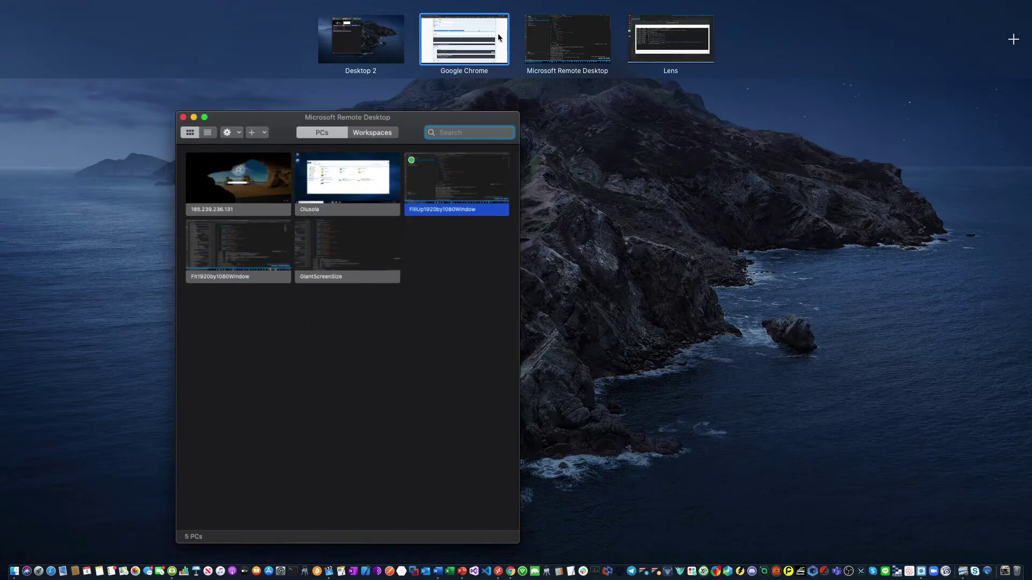
left_click(560, 43)
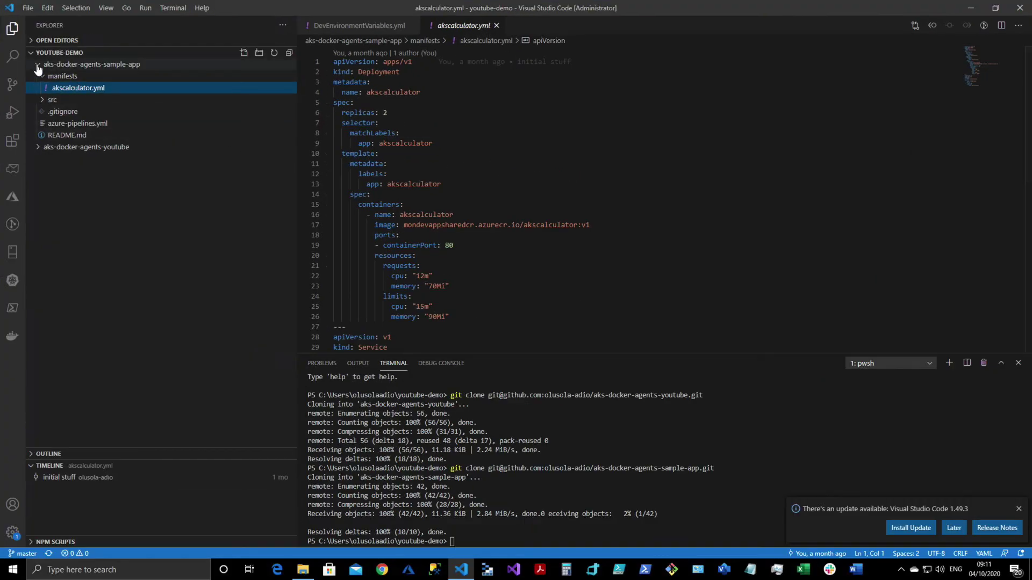
Switch to Chrome and open the repository owner's GitHub profile from the aks-docker-agents-sample-app repository
key("ctrl+Up")
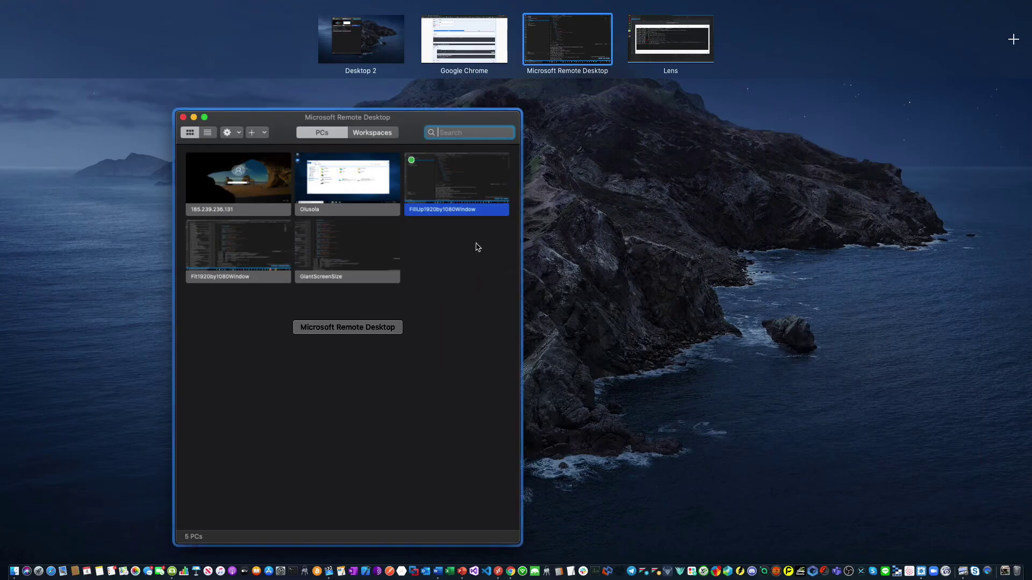
left_click(468, 33)
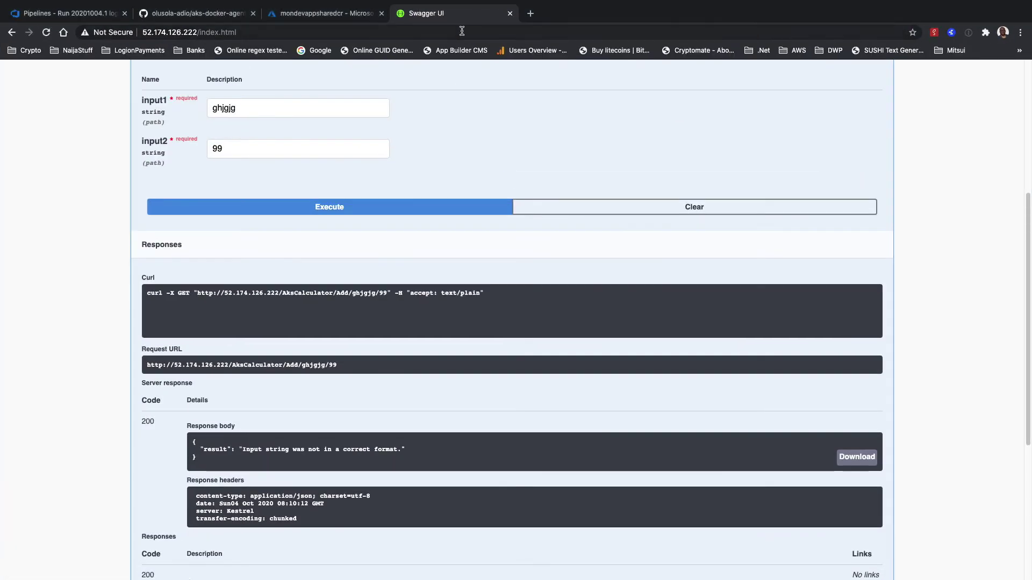
left_click(196, 13)
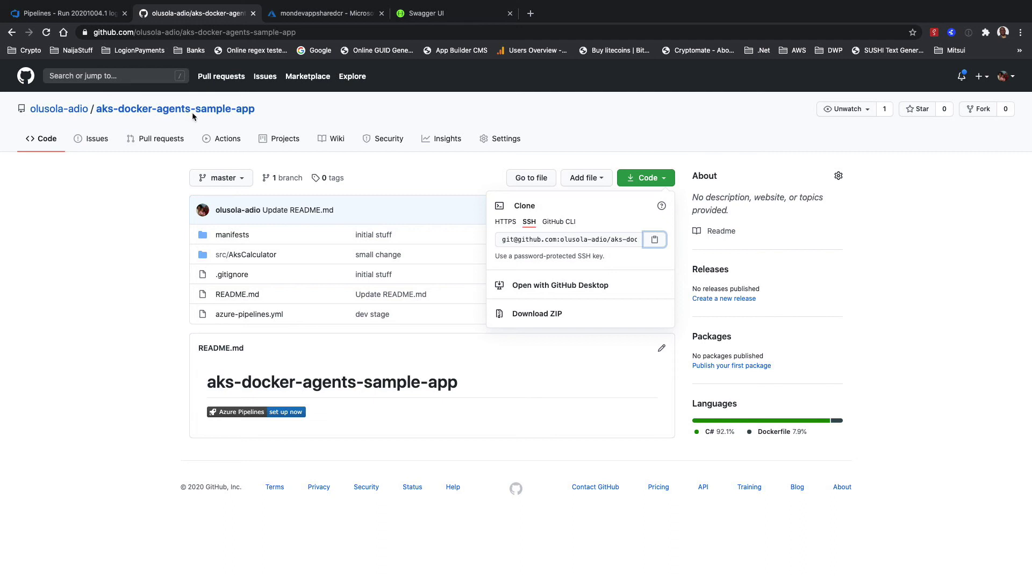
left_click(559, 144)
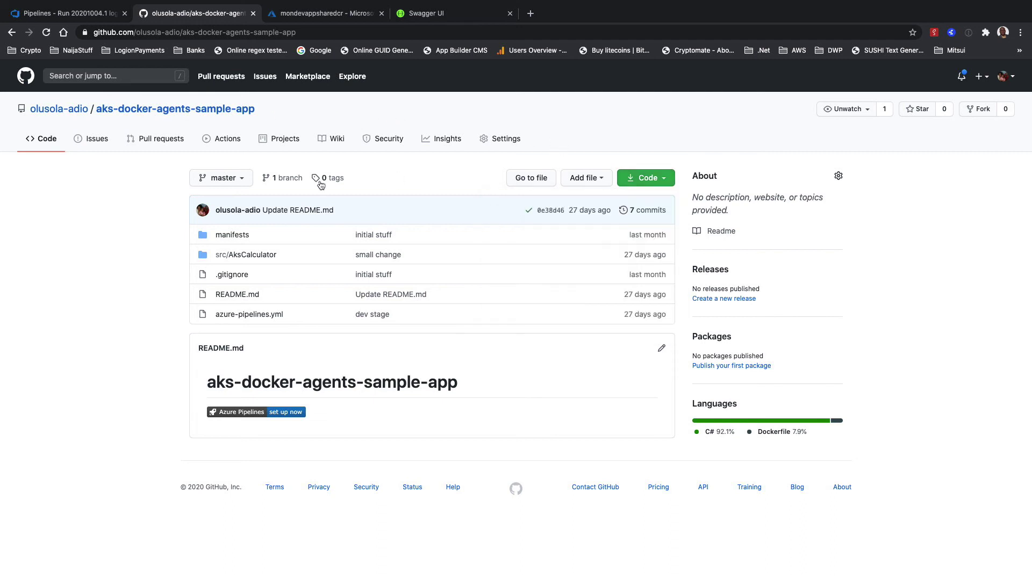
left_click(79, 113)
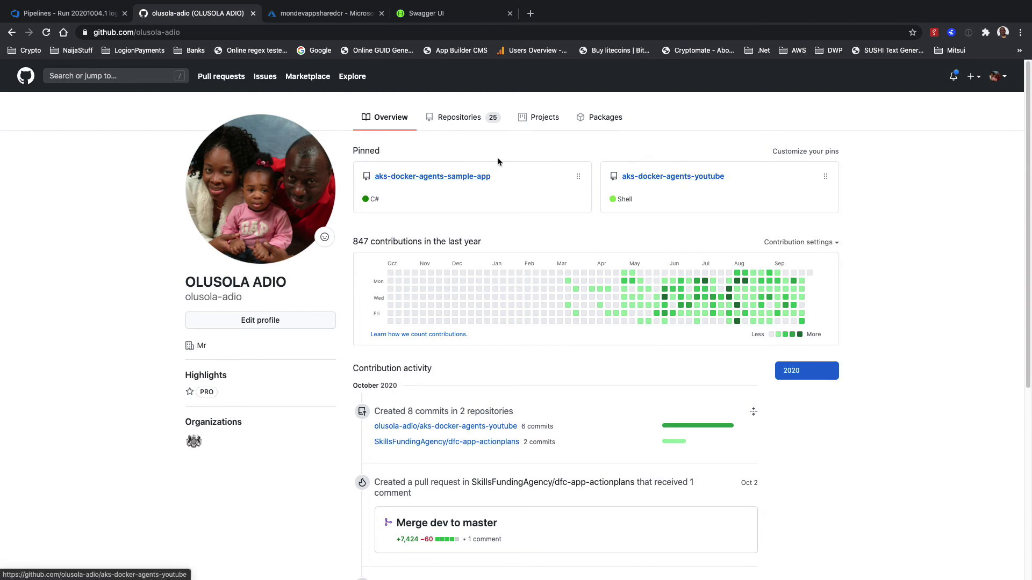
Review the AksCalculator operations offered on the deployed API's Swagger page
left_click(426, 13)
scroll(355, 220, "up", 5)
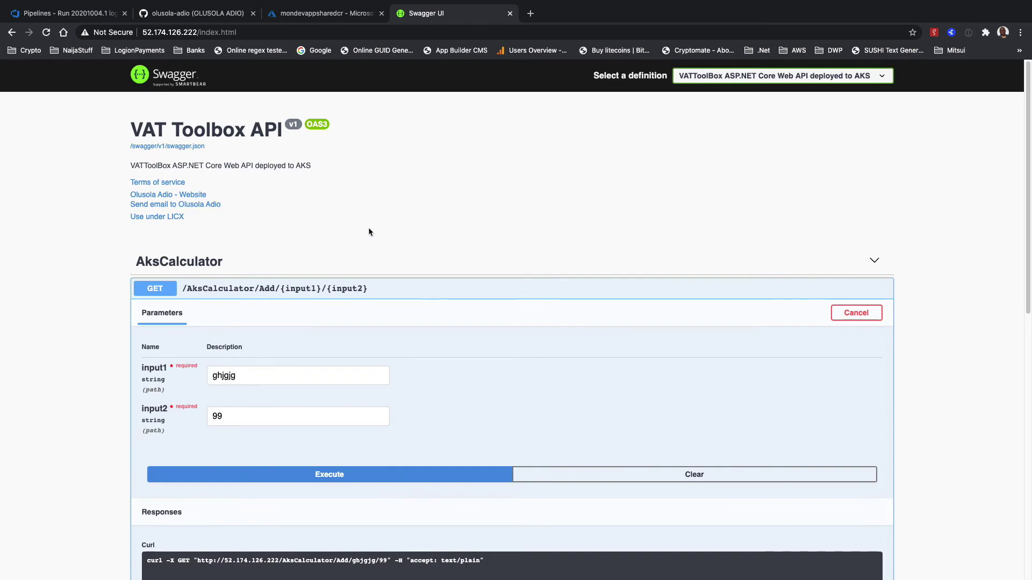
scroll(366, 232, "down", 3)
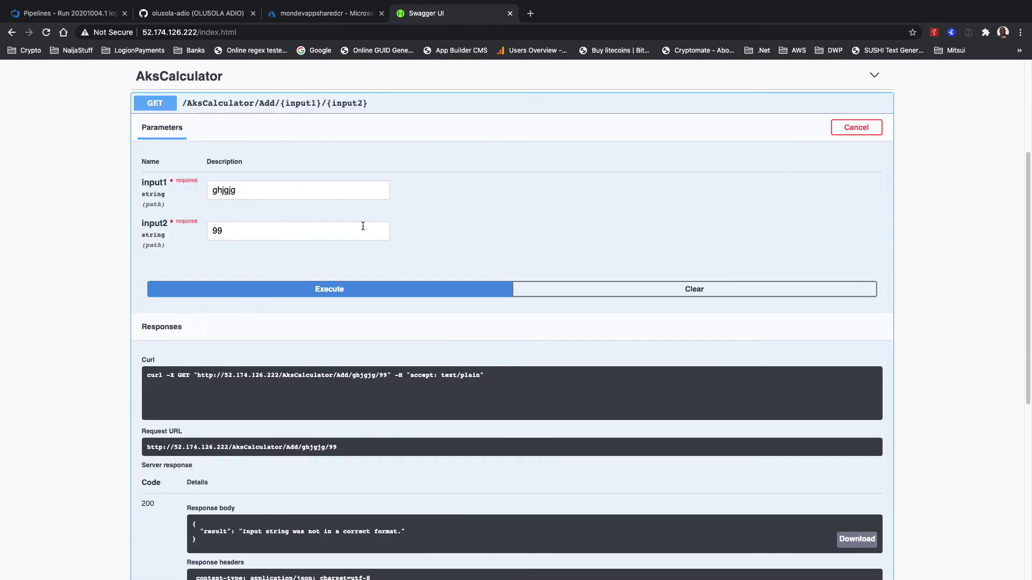
Return to Visual Studio Code in the remote desktop session and change the terminal directory to aks-docker-agents-sample-app
key("ctrl+Up")
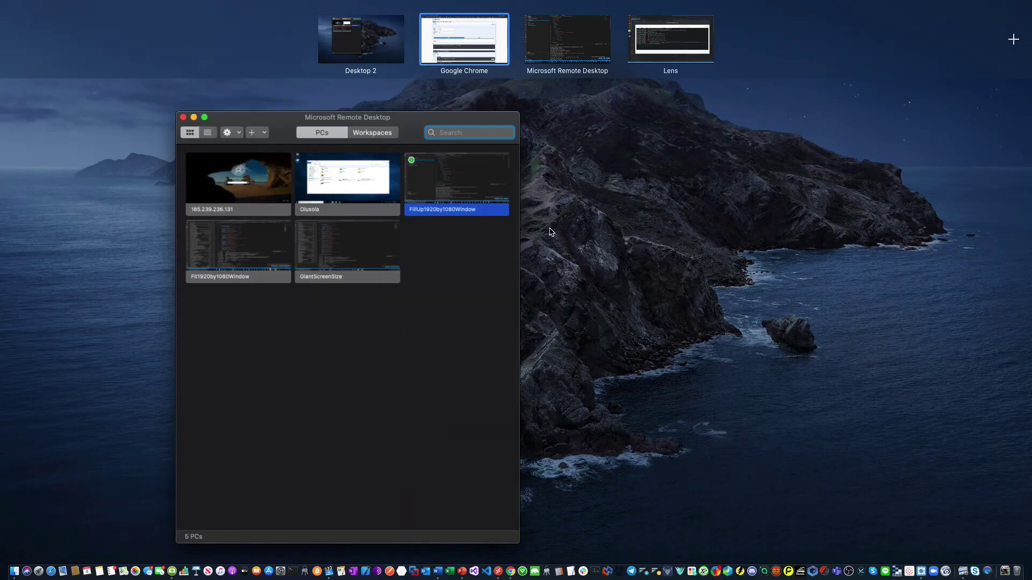
left_click(563, 58)
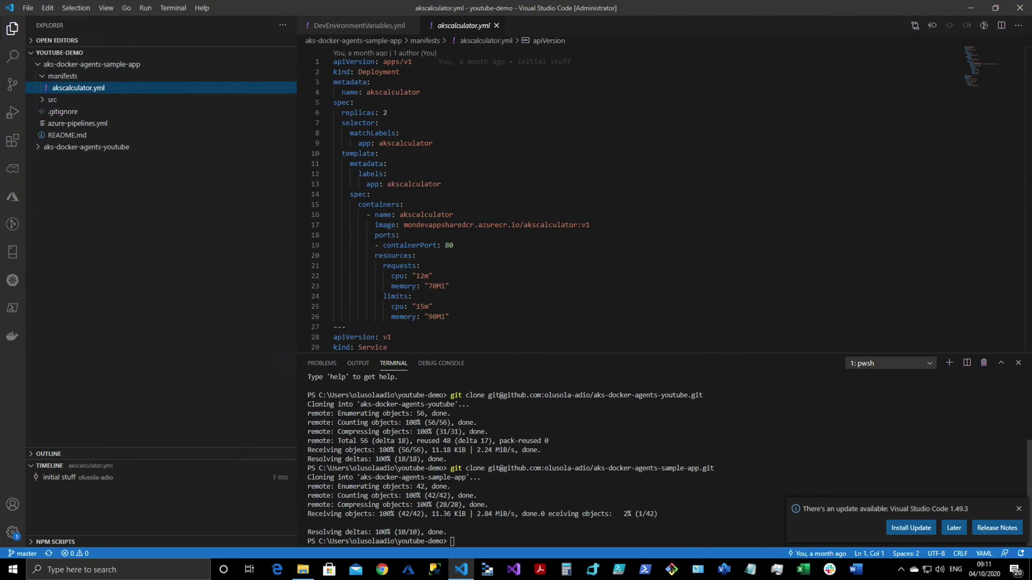
left_click(474, 541)
type("cd aks-docker-agents")
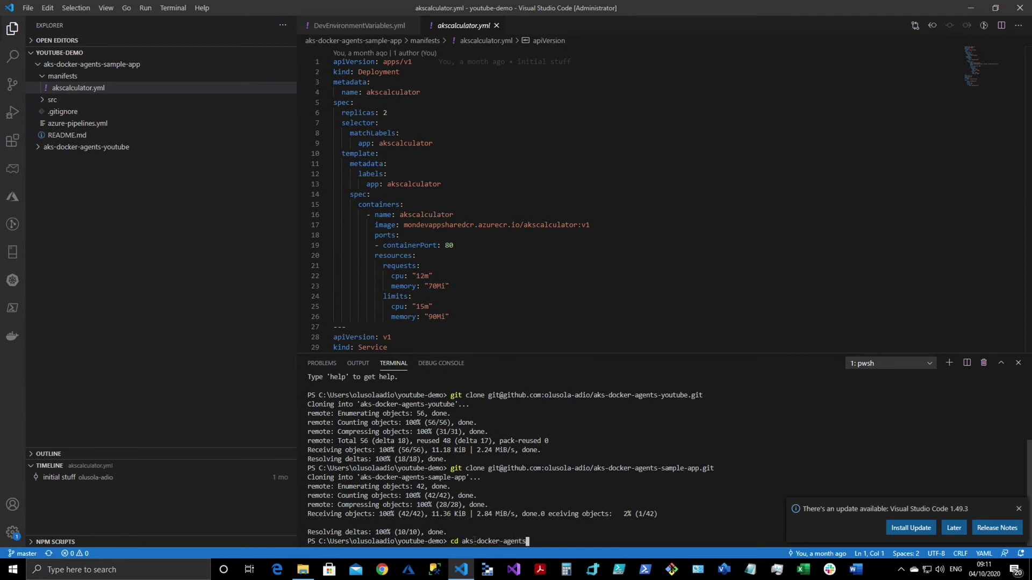
type("-ssa")
key("BackSpace")
key("BackSpace")
type("a")
key("Tab")
key("Return")
key("Return")
key("Return")
key("Return")
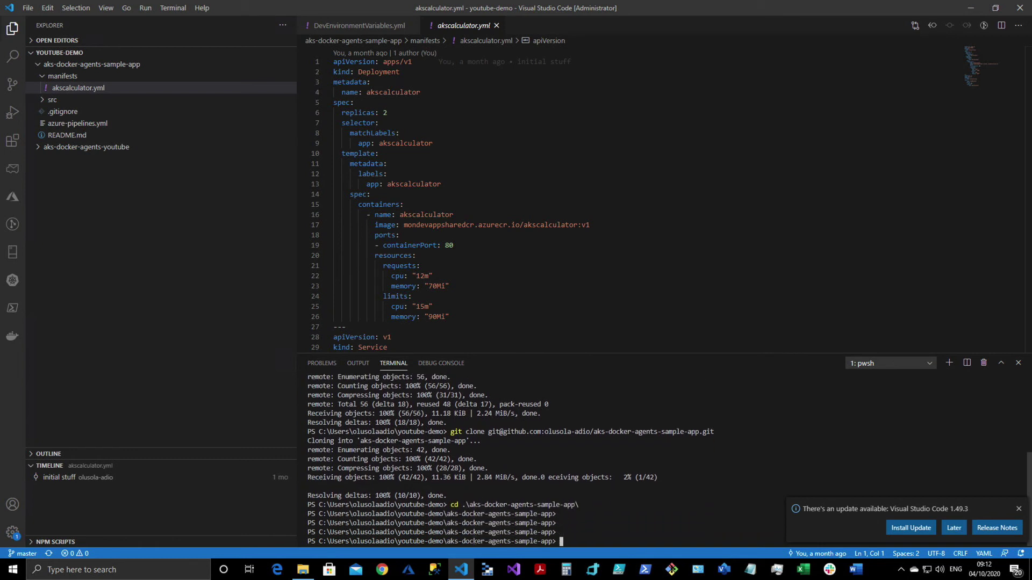
Create and check out a new Git branch named add-new-functionality
type("git")
type("checkout -b add-new-functional")
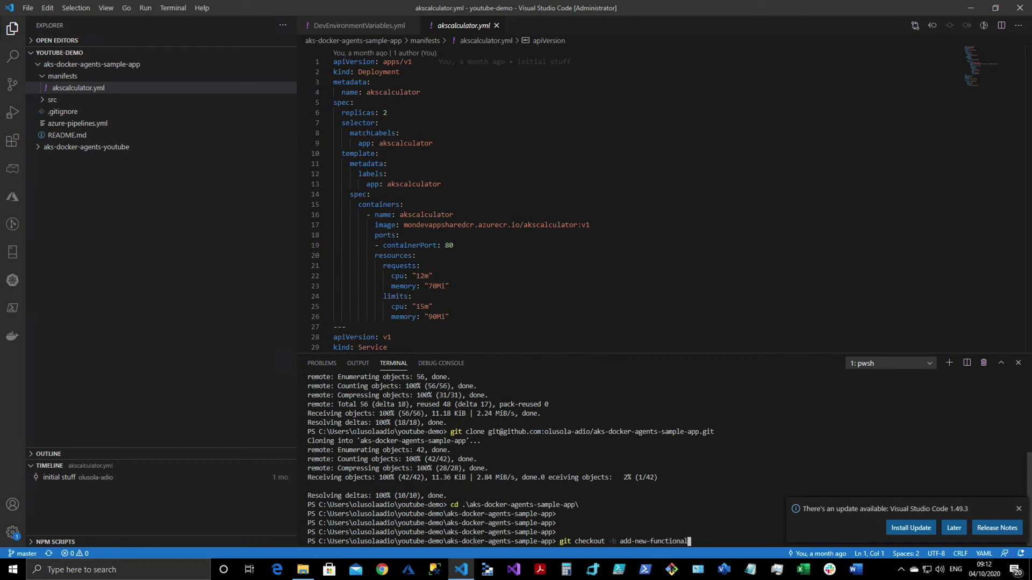
type("ity")
key("Return")
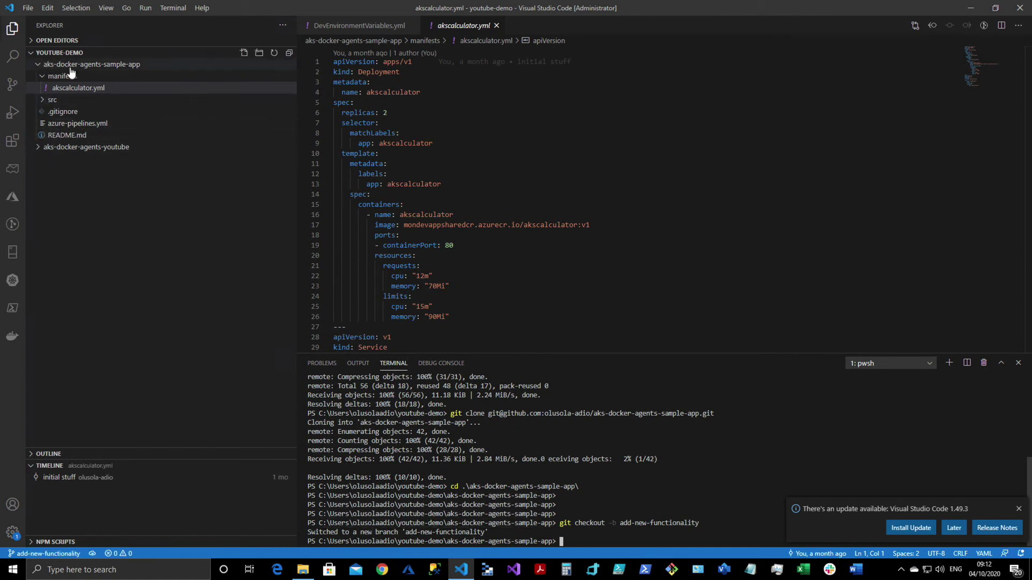
Open AksCalculatorController.cs from the AksCalculator project's Controllers folder under src
left_click(47, 100)
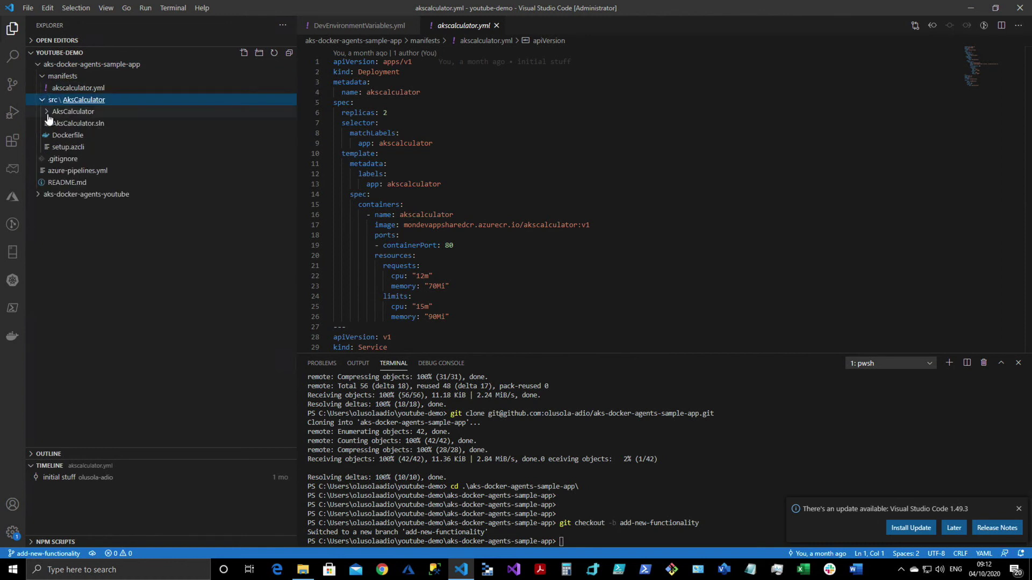
left_click(46, 112)
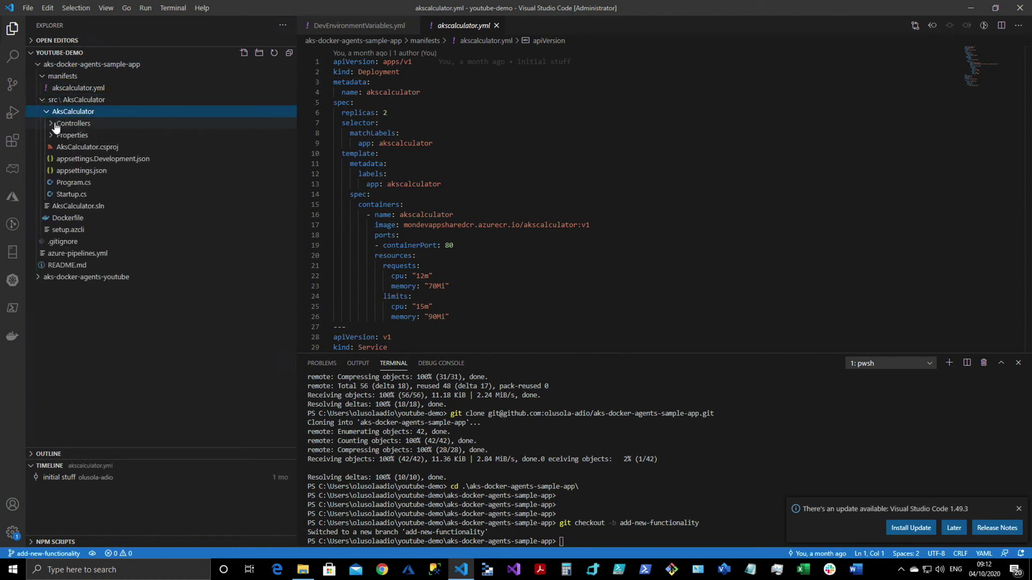
left_click(51, 123)
left_click(71, 136)
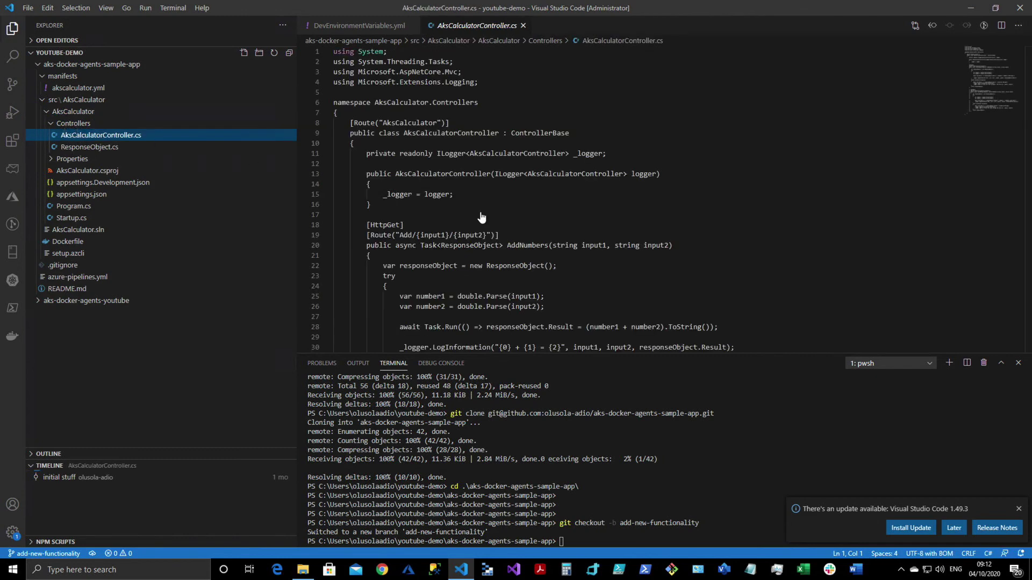
Uncomment the whole SubtractNumbers method with its HttpGet and Route attributes, and save the controller file
scroll(489, 221, "down", 10)
scroll(489, 222, "up", 2)
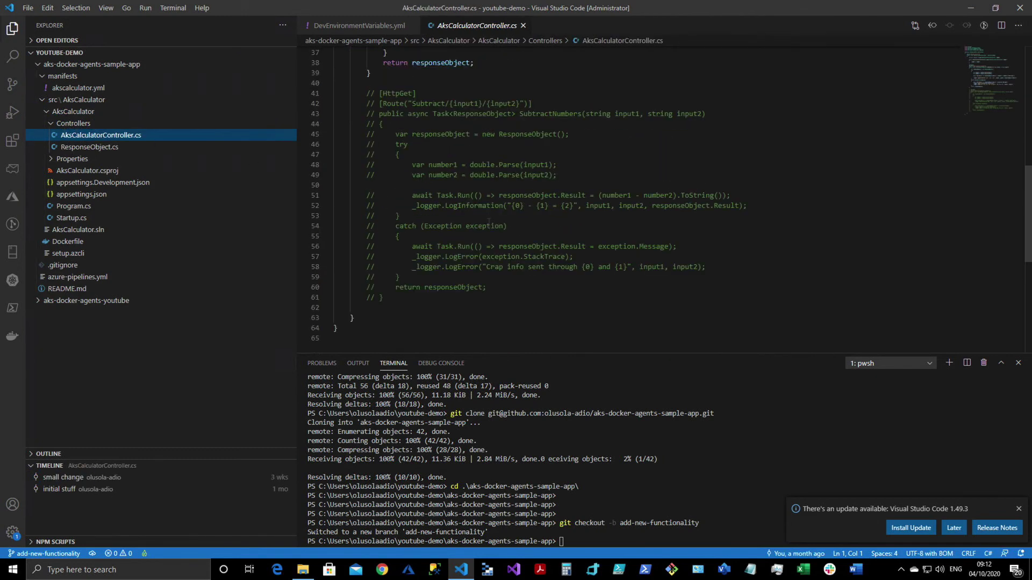
left_click_drag(388, 301, 331, 95)
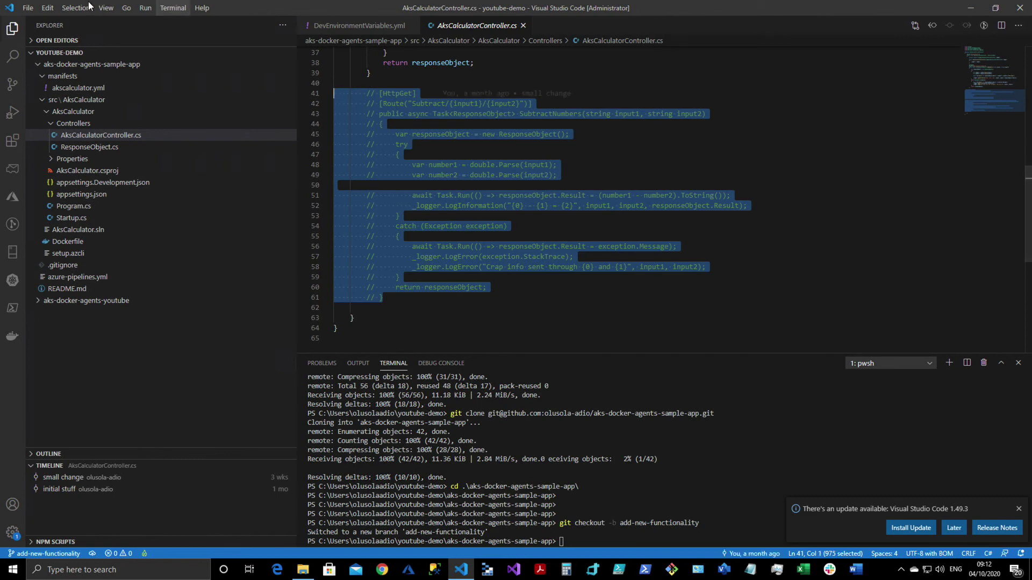
left_click(47, 7)
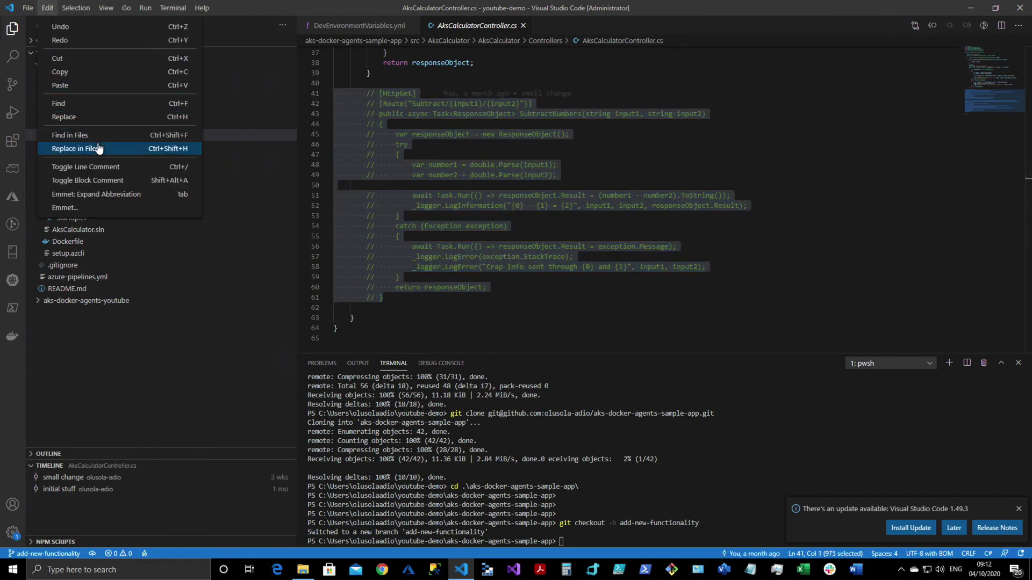
left_click(97, 167)
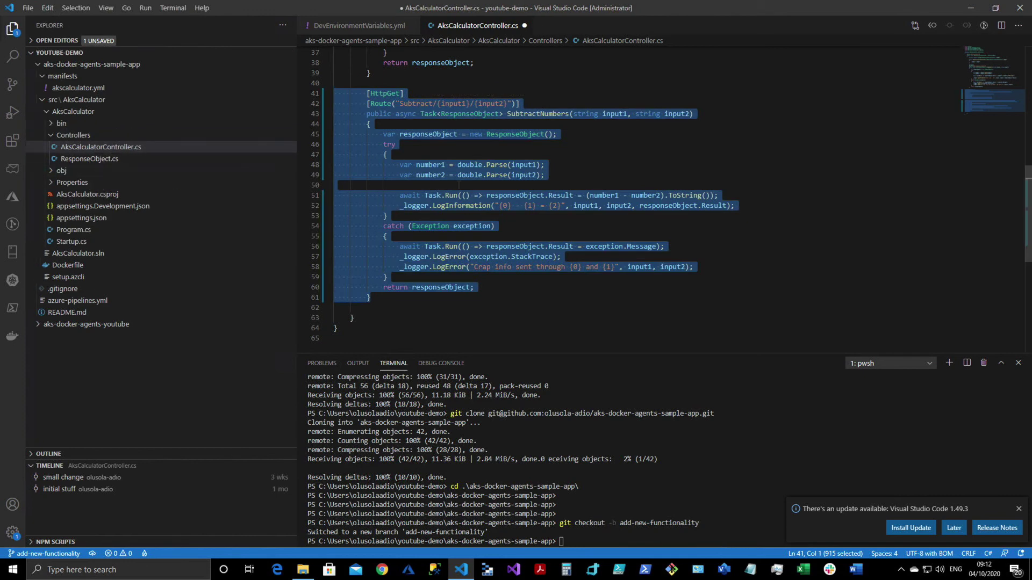
key("ctrl+s")
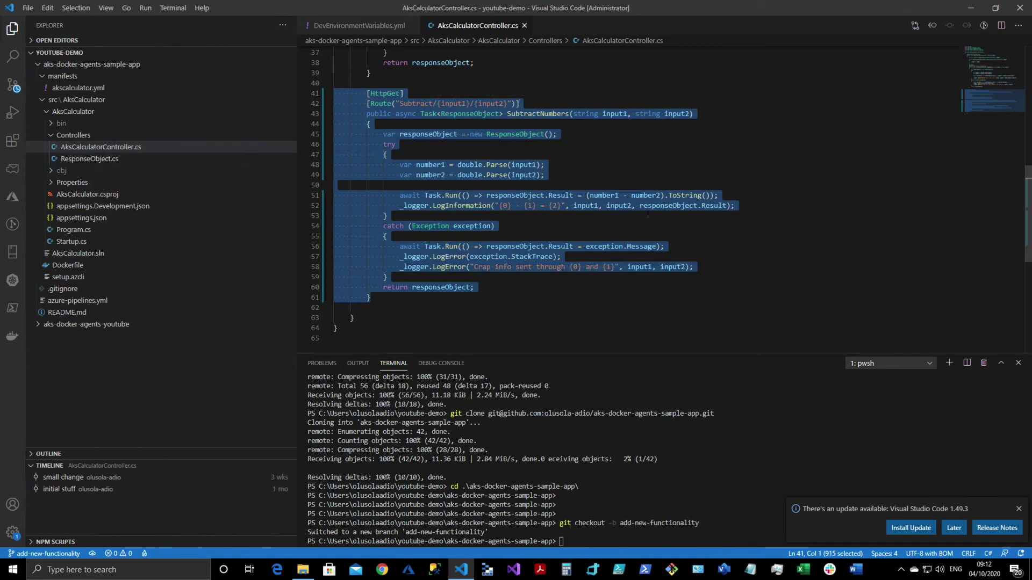
left_click(696, 267)
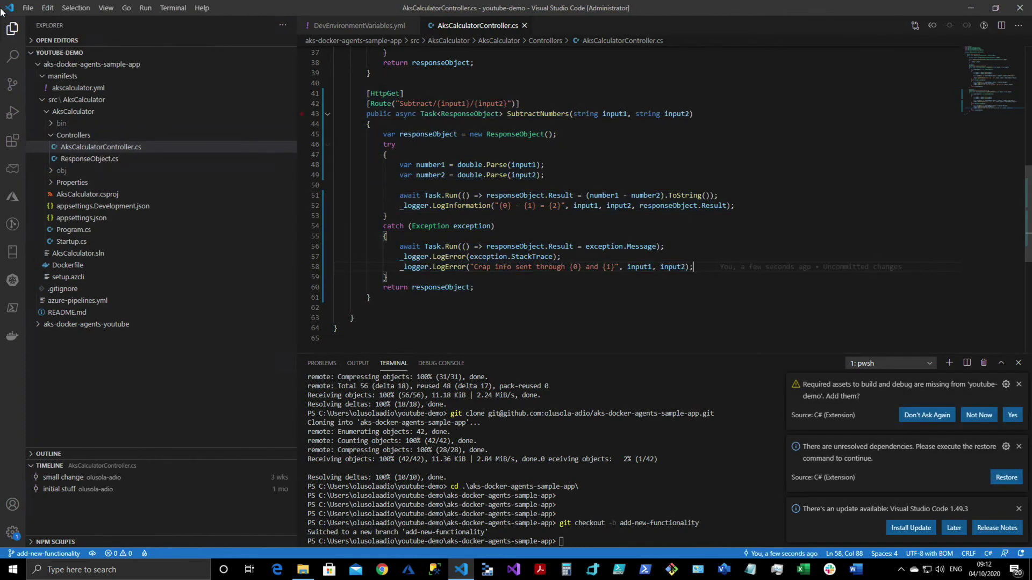
left_click(27, 7)
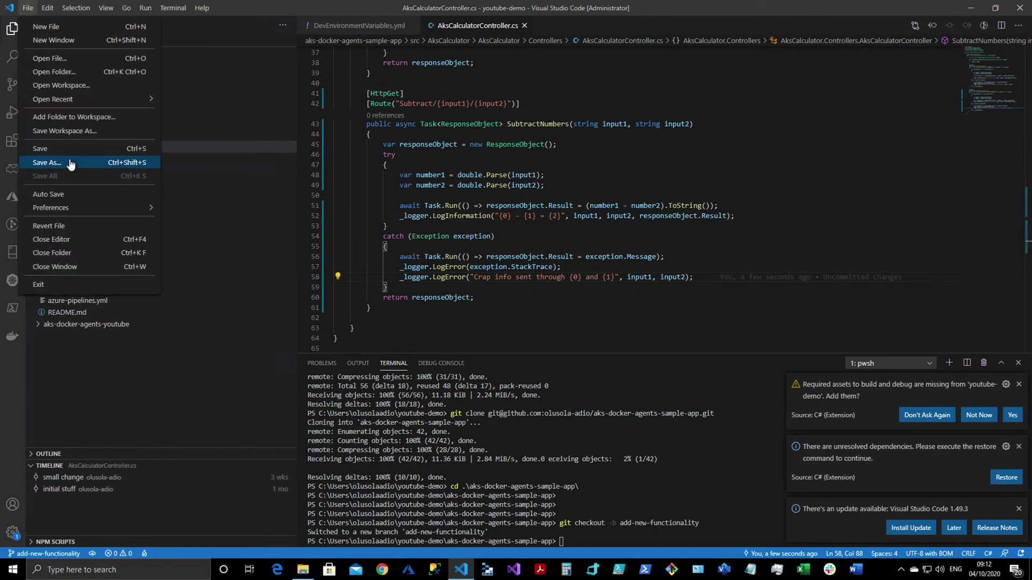
Commit the AksCalculatorController.cs change in the aks-docker-agents-sample-app repository with the message "added subtract functionality"
left_click(9, 82)
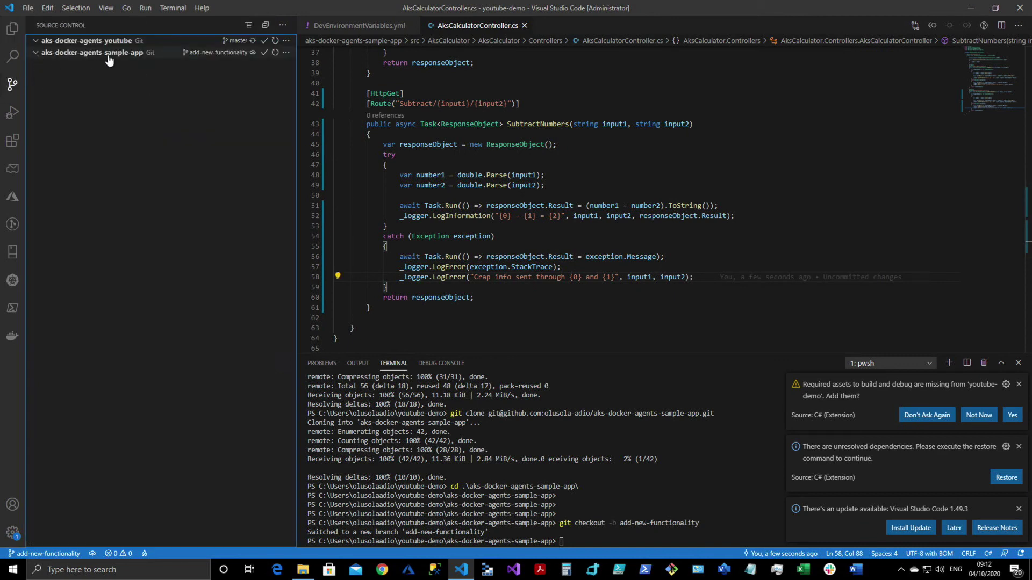
left_click(37, 54)
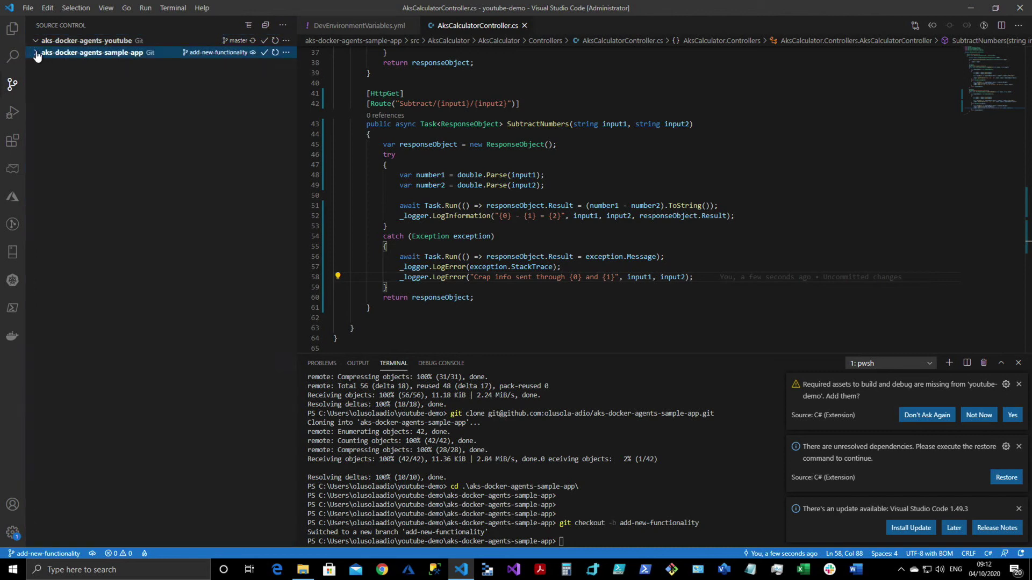
left_click(275, 52)
left_click(36, 53)
left_click(173, 67)
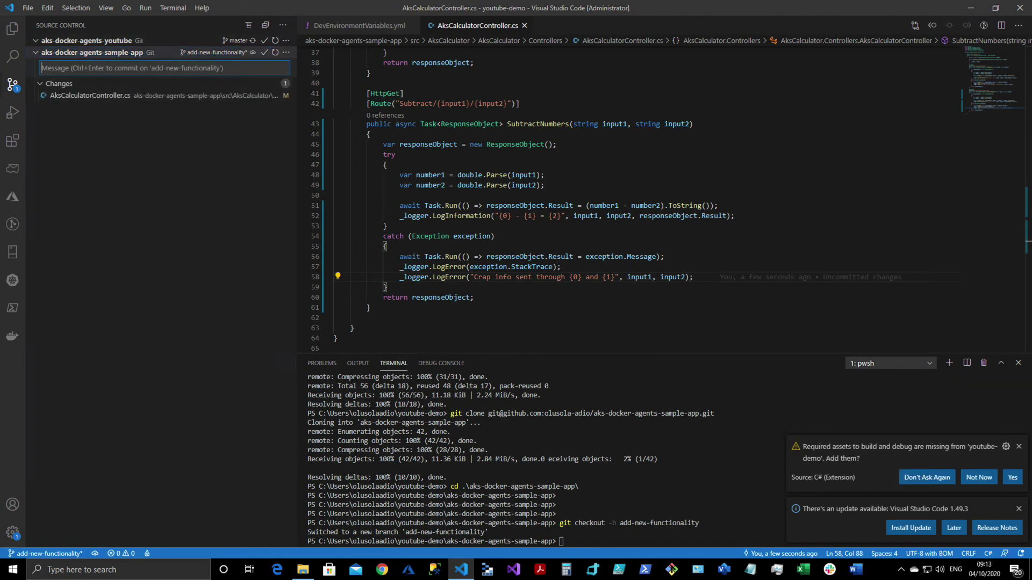
type("added subtract functionality")
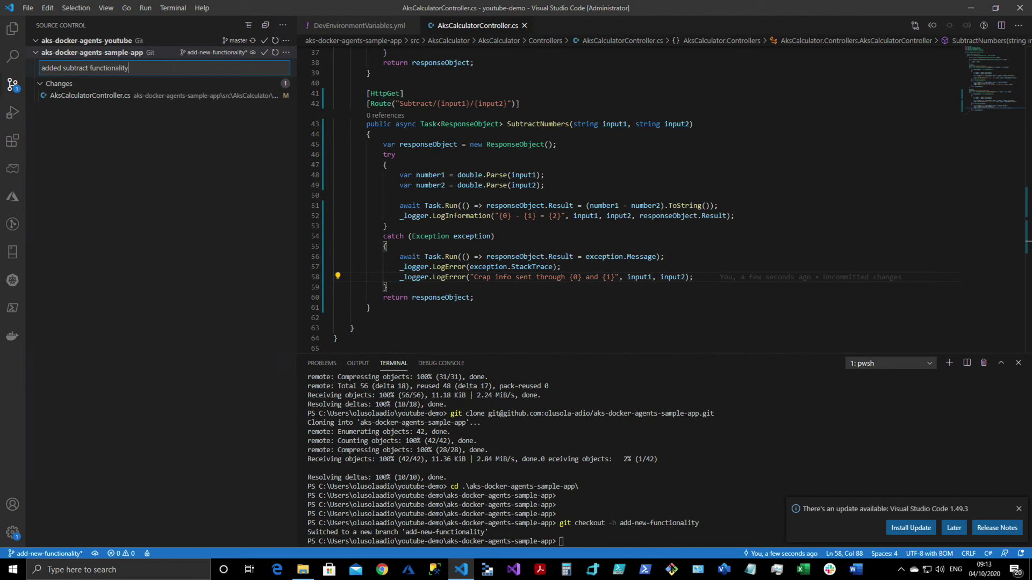
left_click(264, 52)
left_click(497, 291)
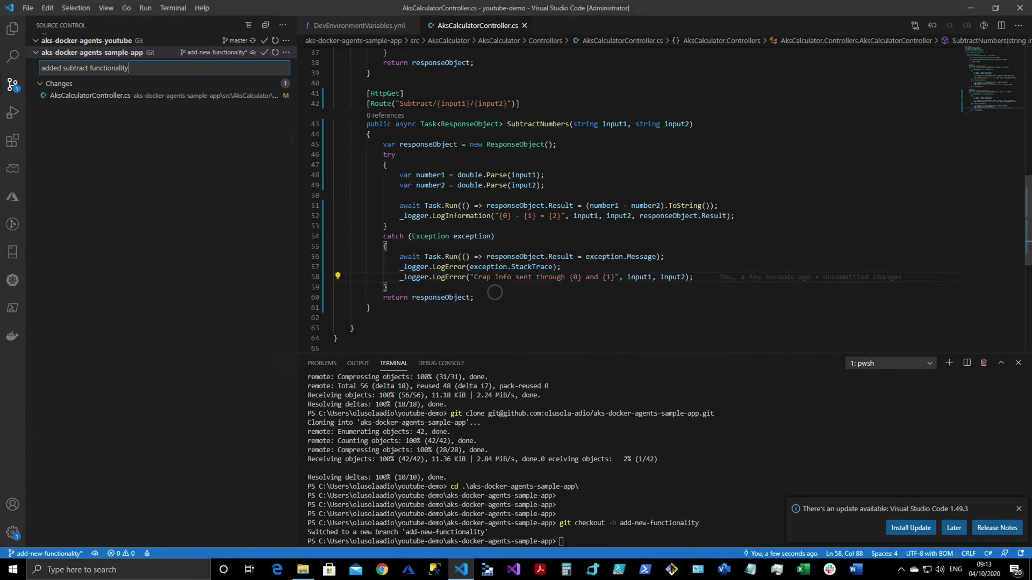
Push the sample app's commit and publish the add-new-functionality branch to the remote
left_click(286, 55)
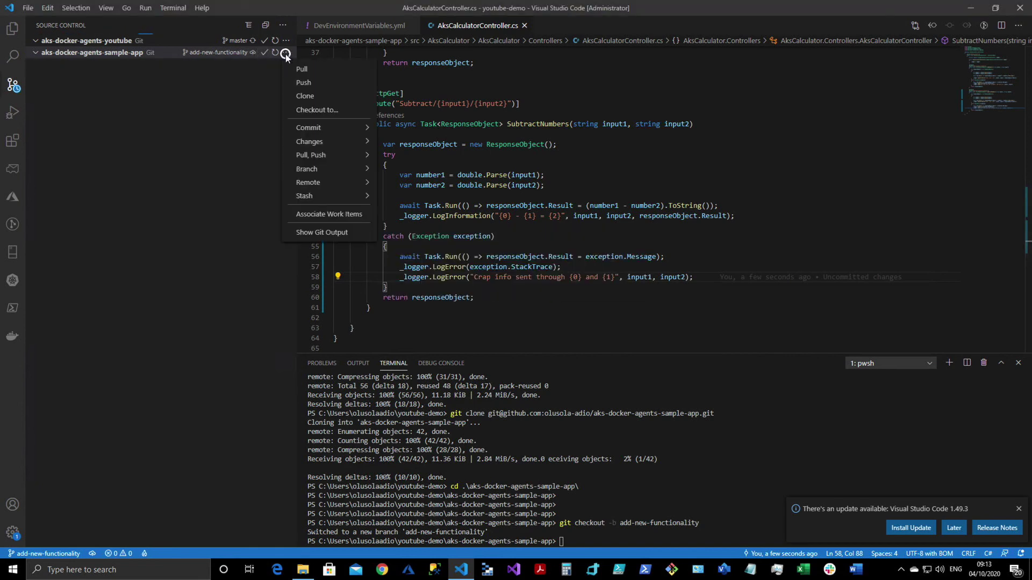
left_click(307, 80)
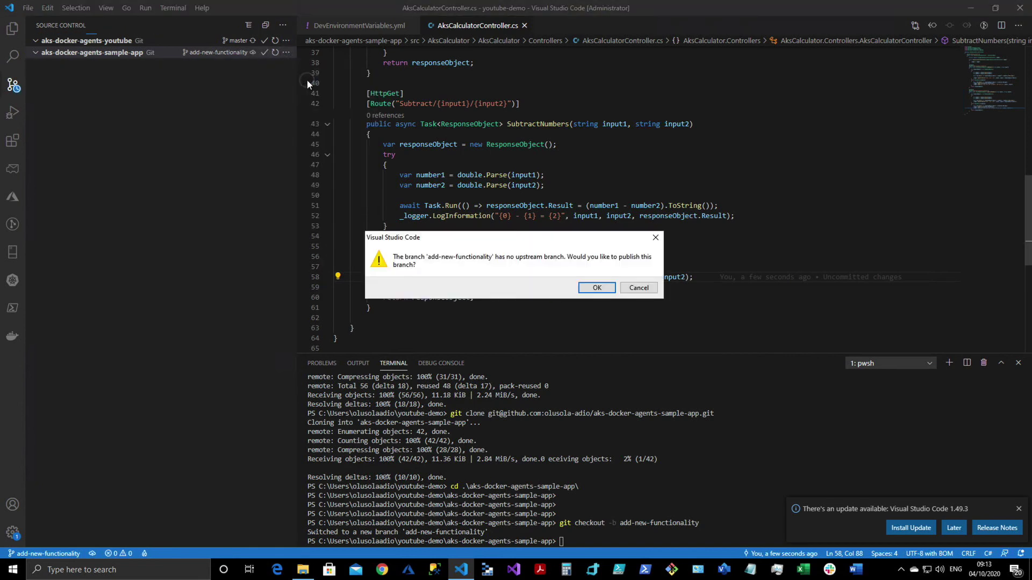
left_click(594, 288)
Switch to Azure DevOps in Chrome and open the run list of the aks-docker-agents-sample-app pipeline
key("ctrl+Up")
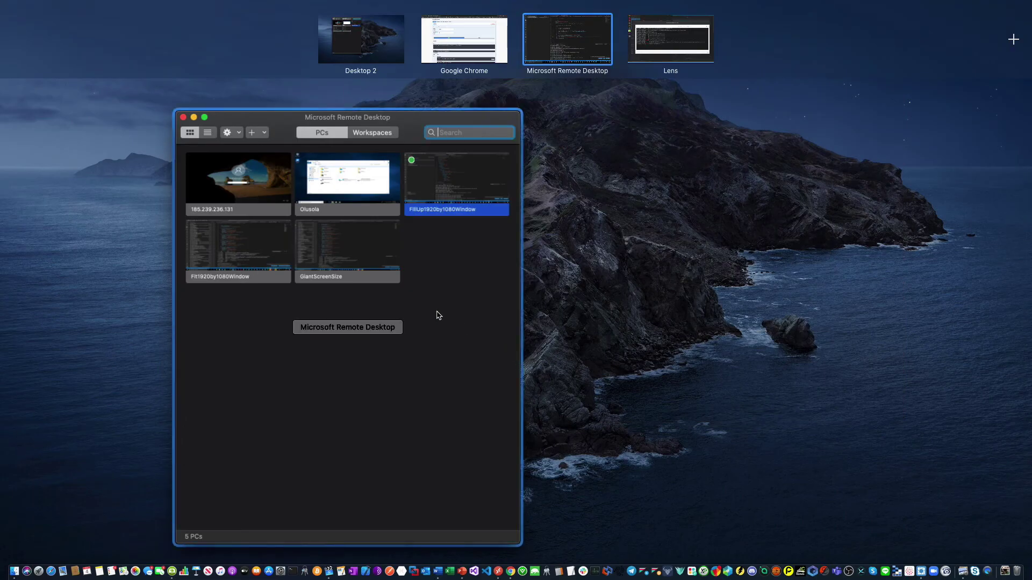
left_click(424, 21)
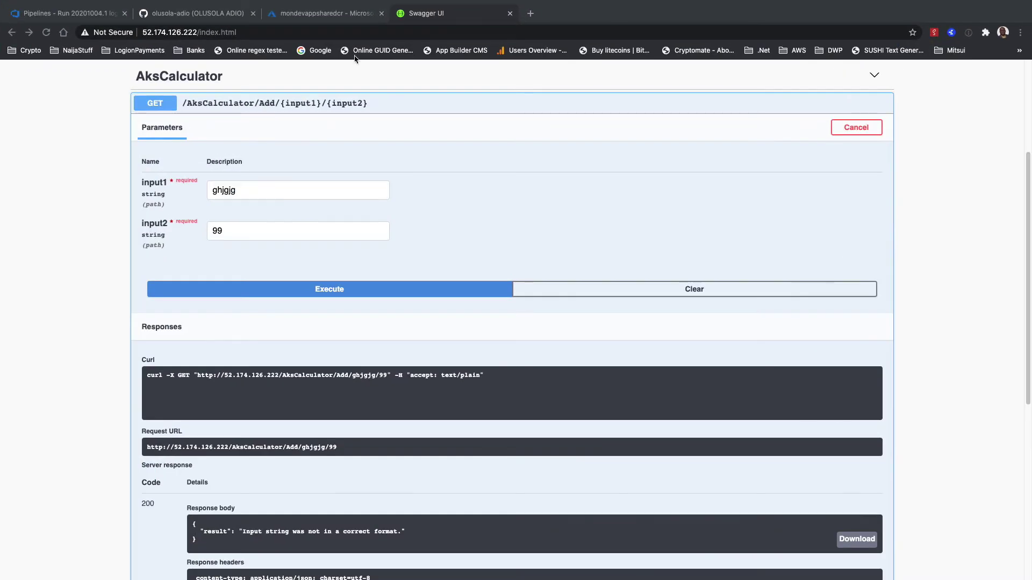
left_click(78, 16)
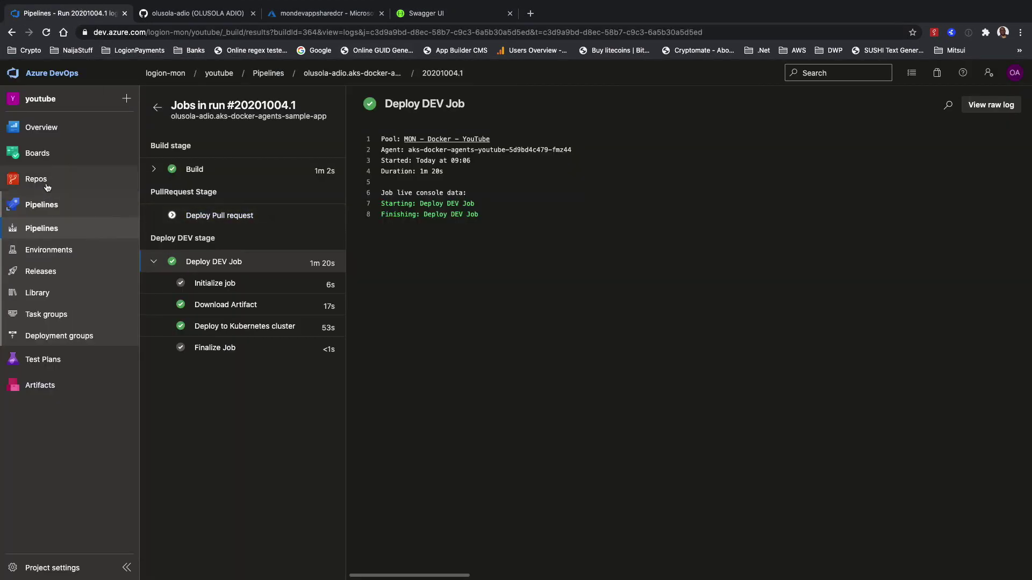
left_click(269, 75)
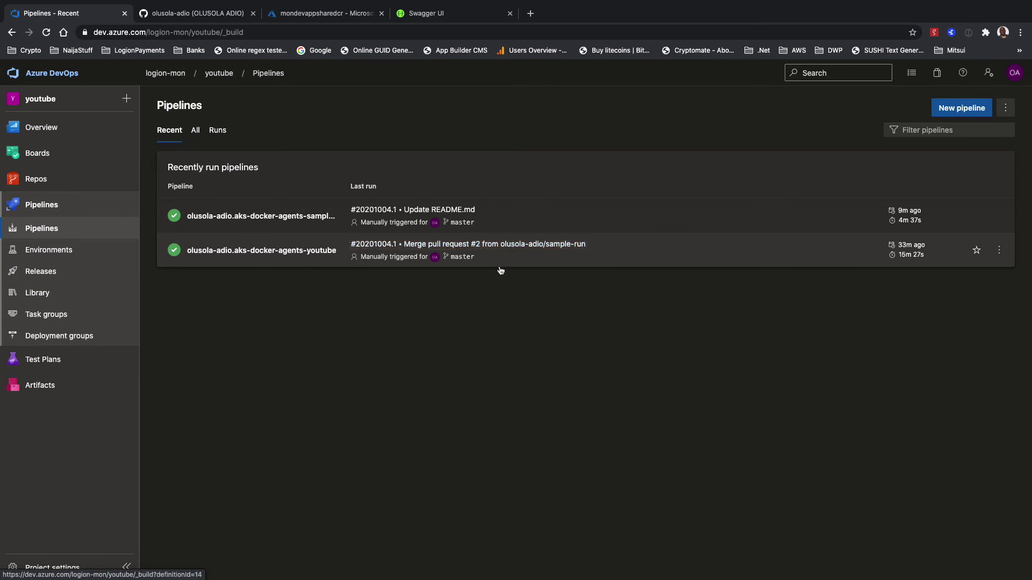
left_click(595, 213)
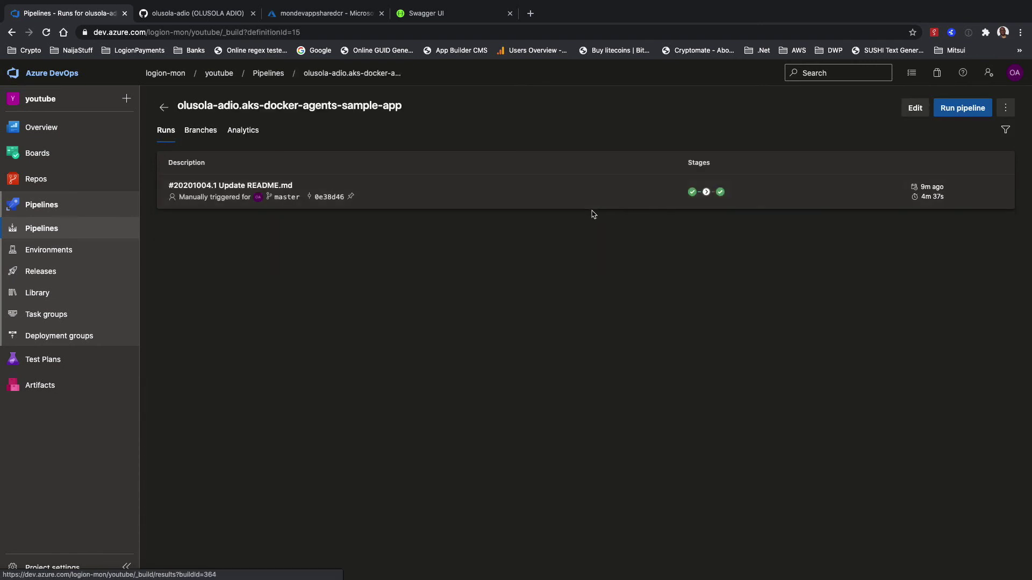
Run the sample app pipeline on the add-new-functionality branch and open the new run's Build job log
left_click(959, 109)
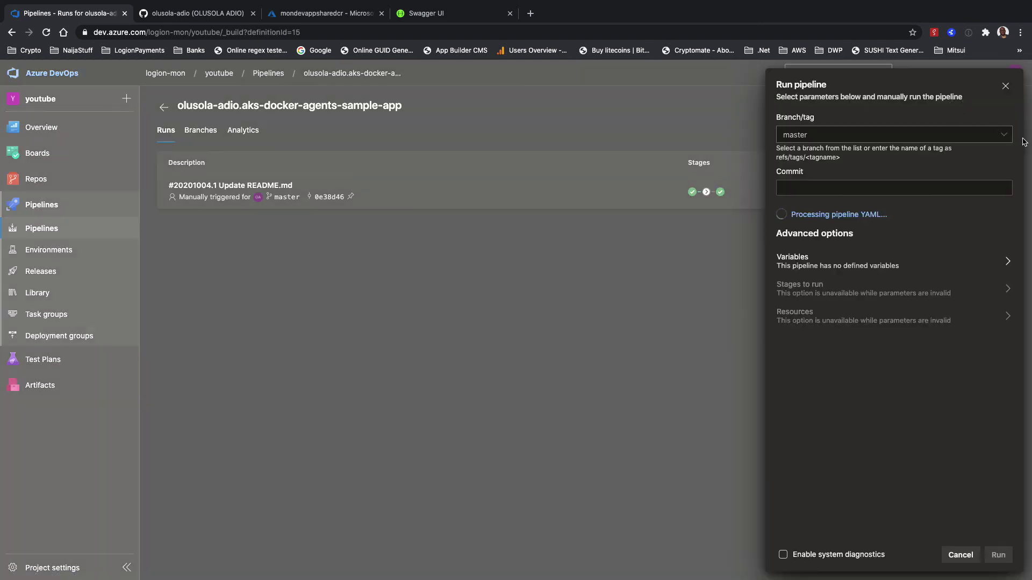
left_click(1005, 134)
left_click(862, 153)
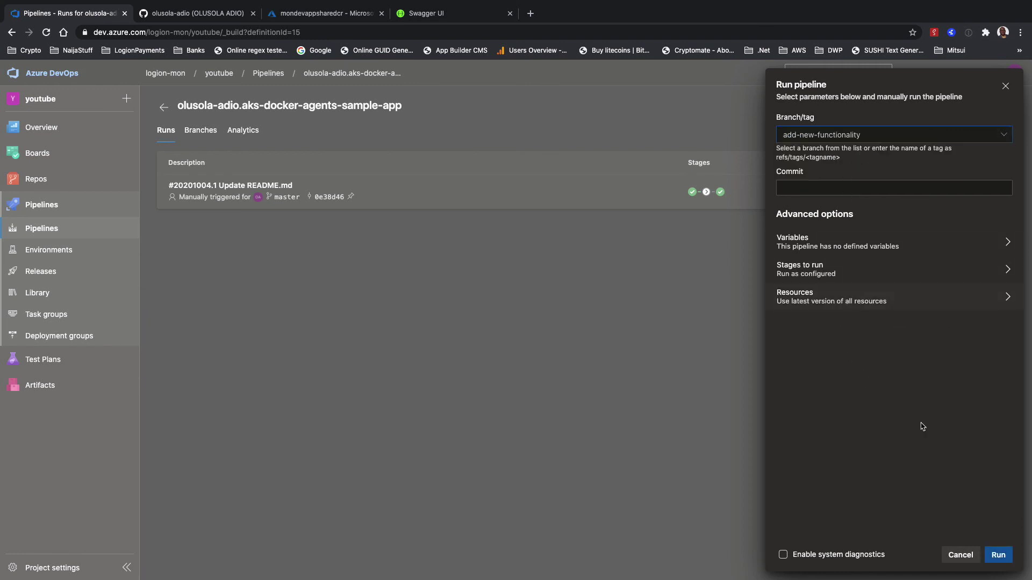
left_click(995, 557)
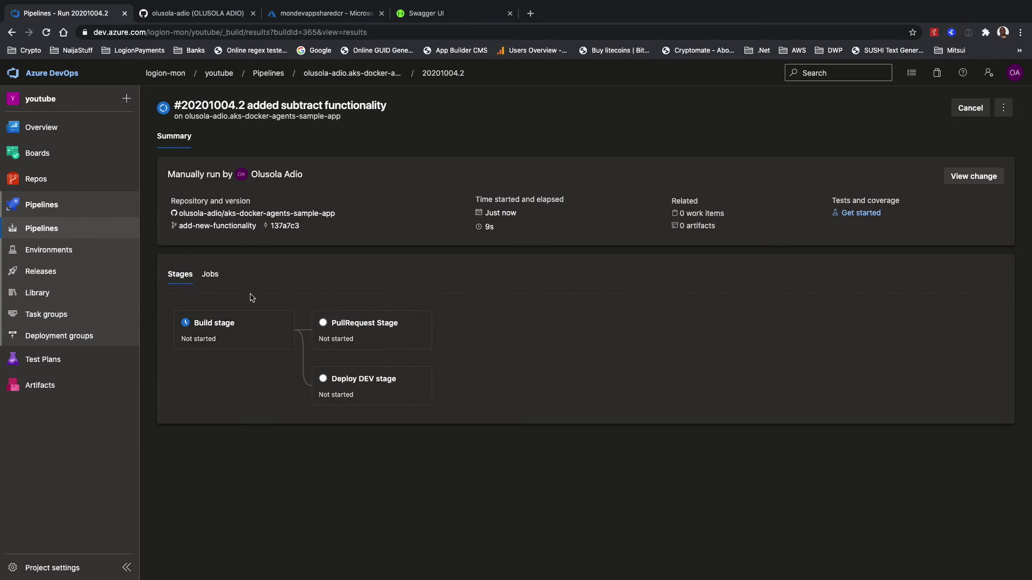
left_click(223, 326)
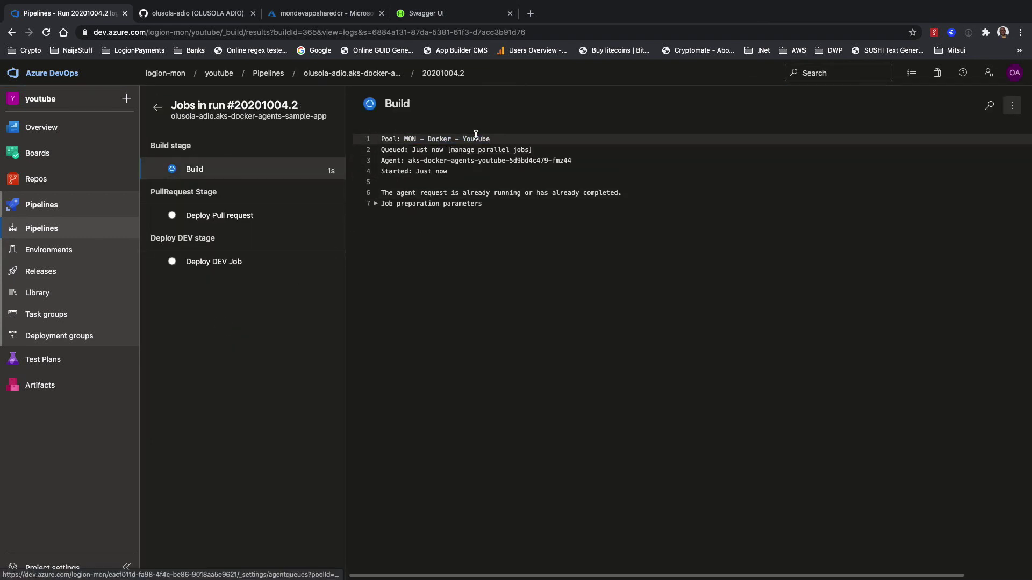
left_click(189, 171)
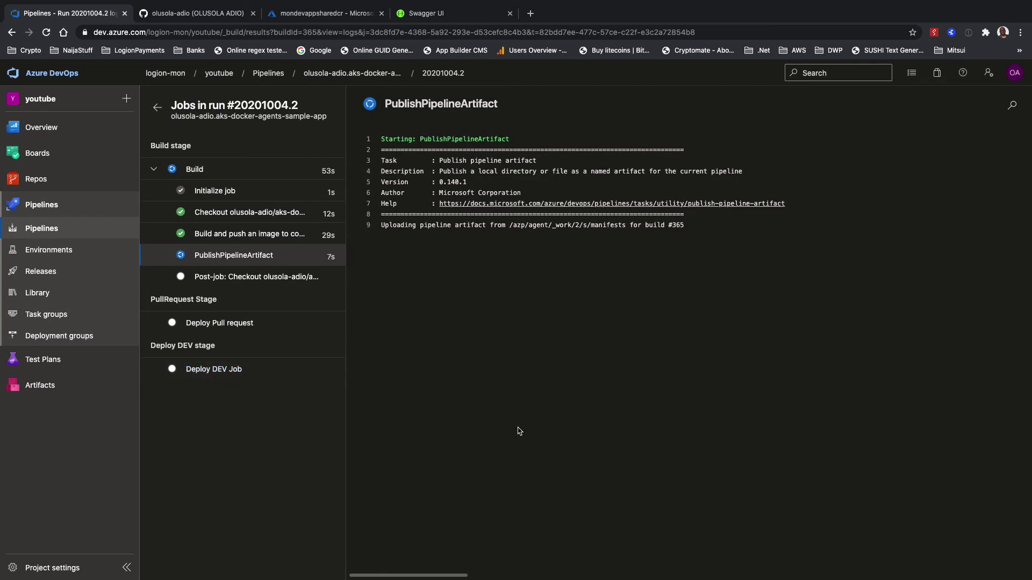
Switch to Lens and close the akscalculator pod's logs and details to show the full pod list
key("ctrl+Up")
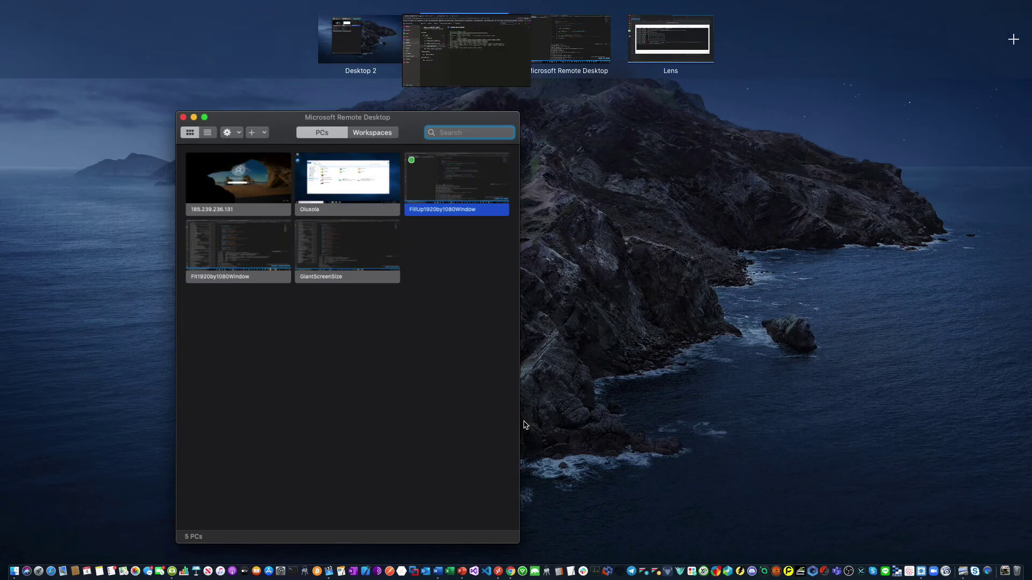
left_click(665, 36)
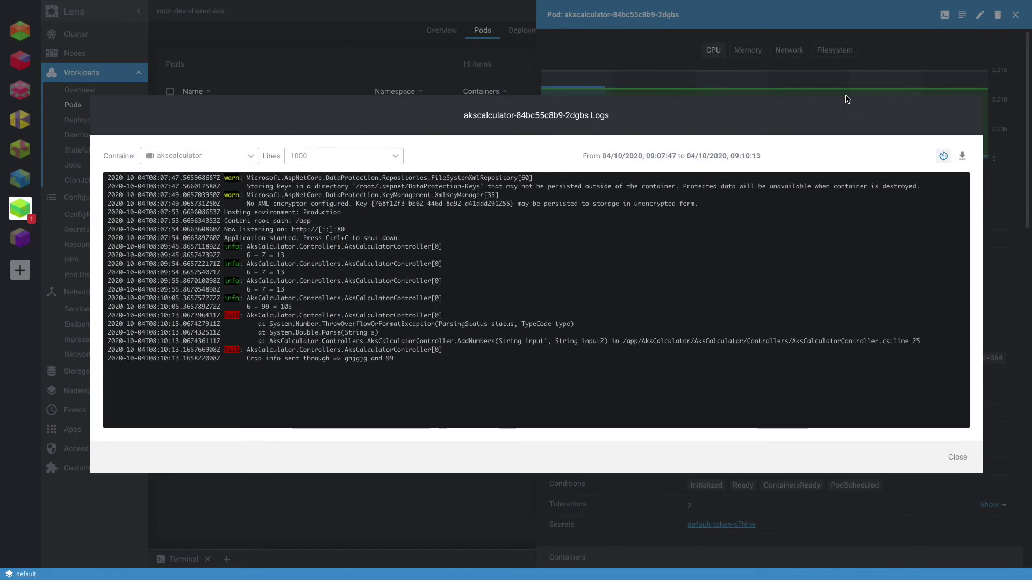
left_click(420, 63)
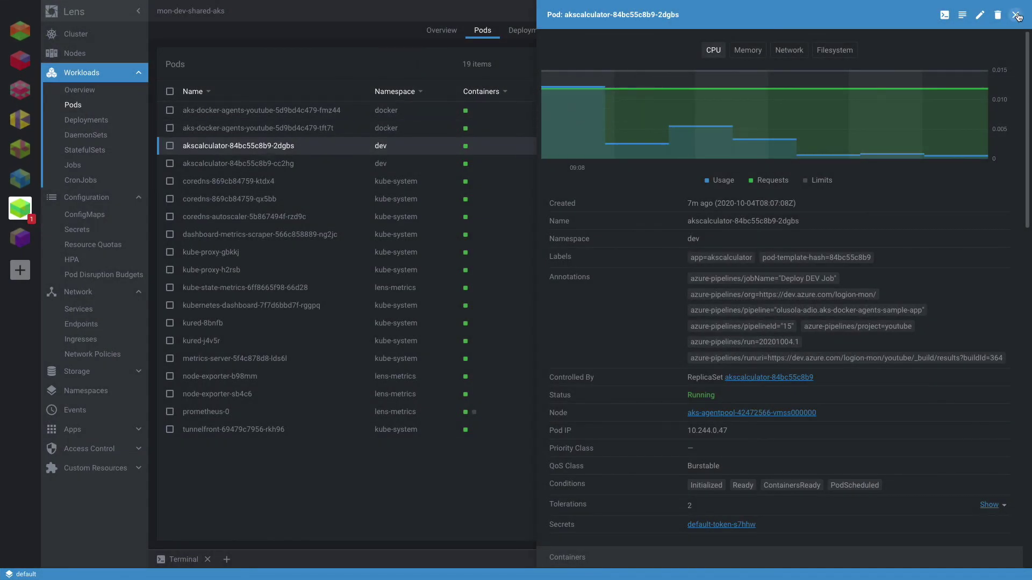
left_click(1015, 14)
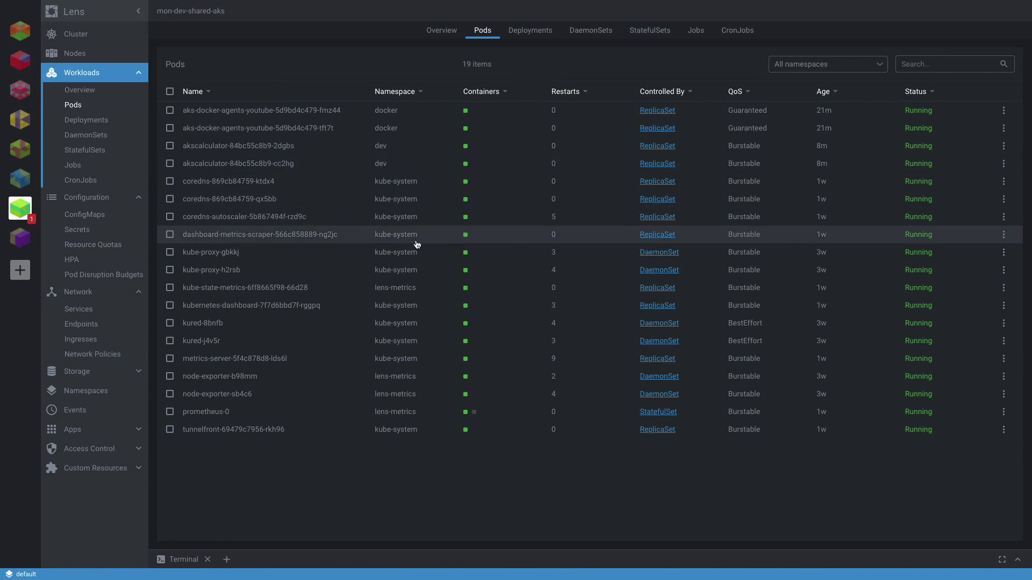
Switch back to Azure DevOps in Chrome and open the Deploy to Kubernetes cluster task of the Deploy DEV job
key("ctrl+Up")
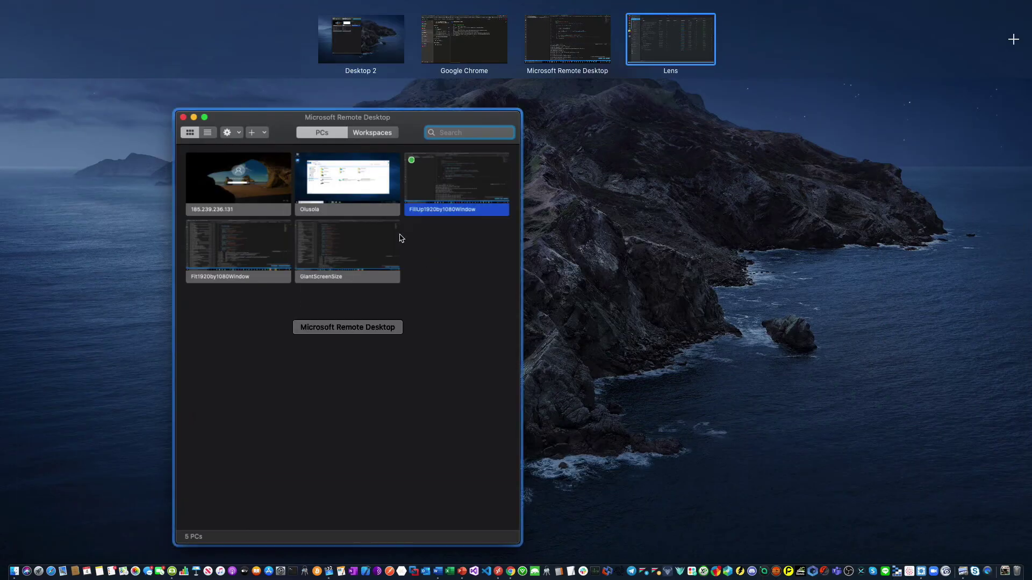
left_click(475, 35)
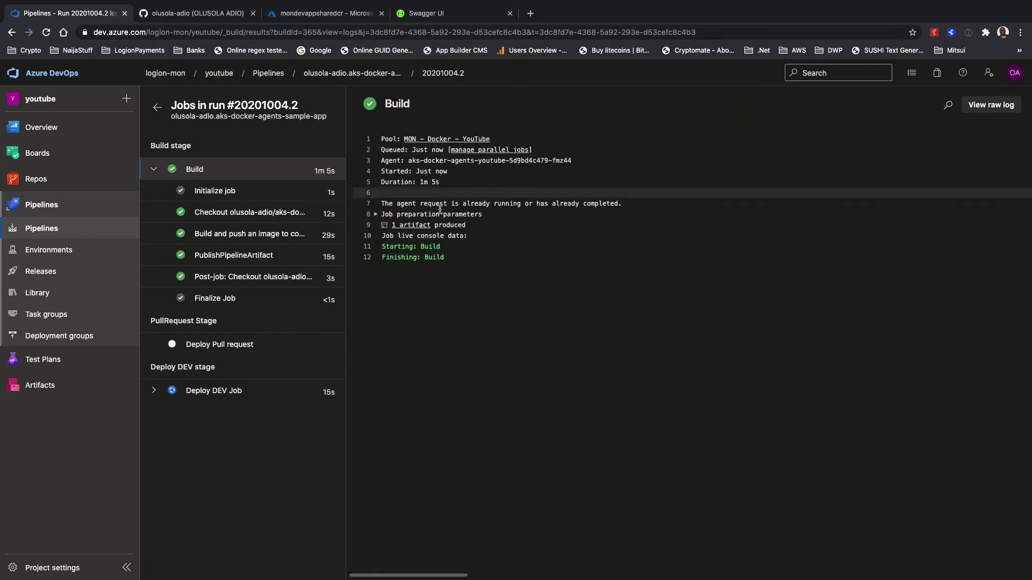
left_click(152, 392)
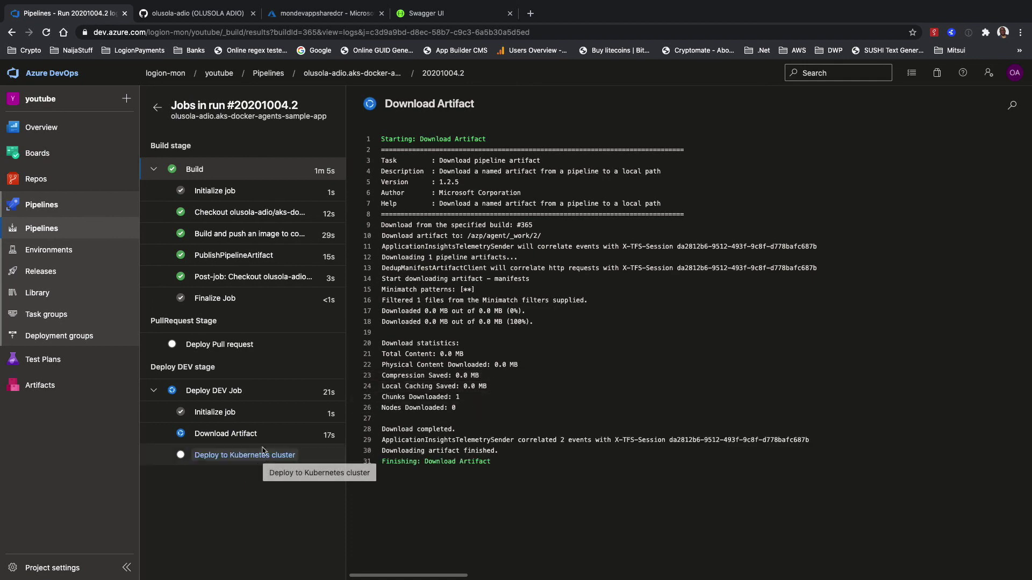
left_click(263, 460)
Switch to Lens and filter the pod list to the dev namespace
key("ctrl+Up")
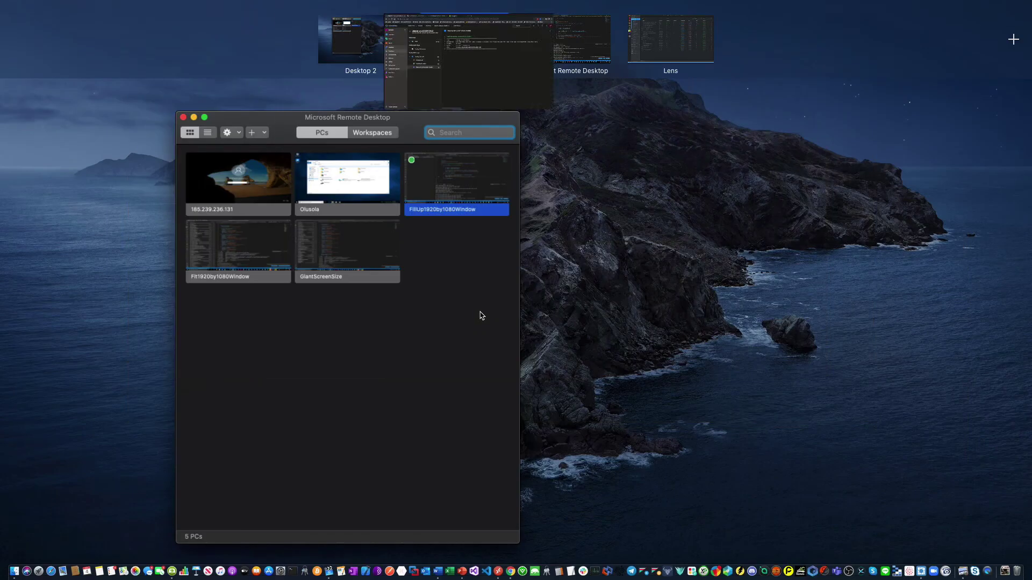
left_click(694, 56)
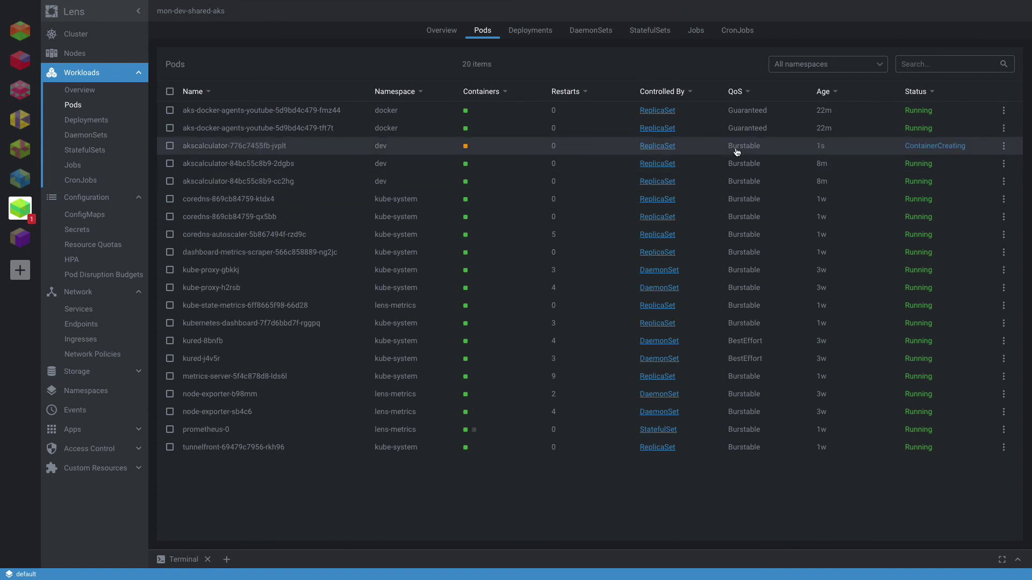
left_click(824, 66)
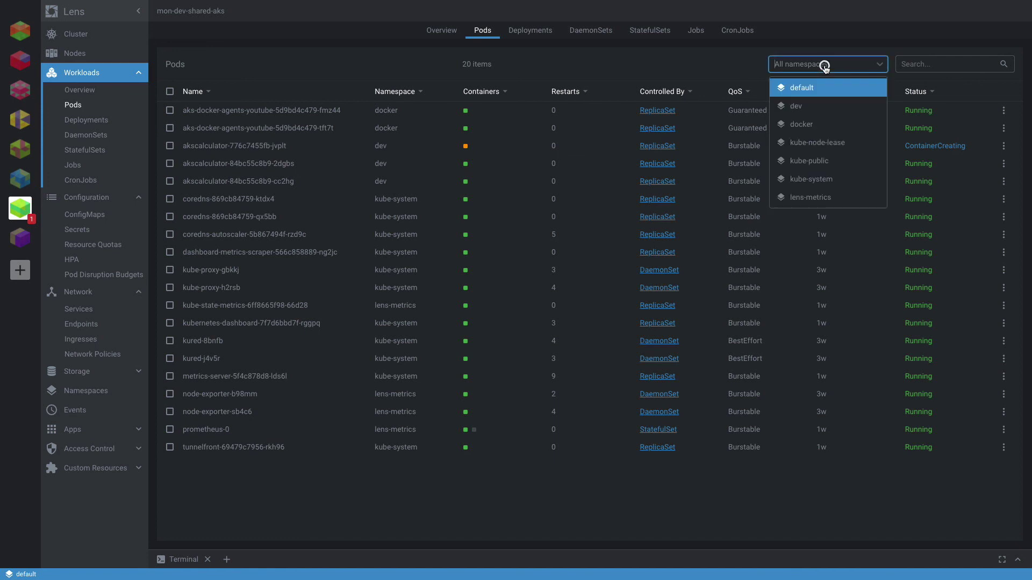
left_click(806, 109)
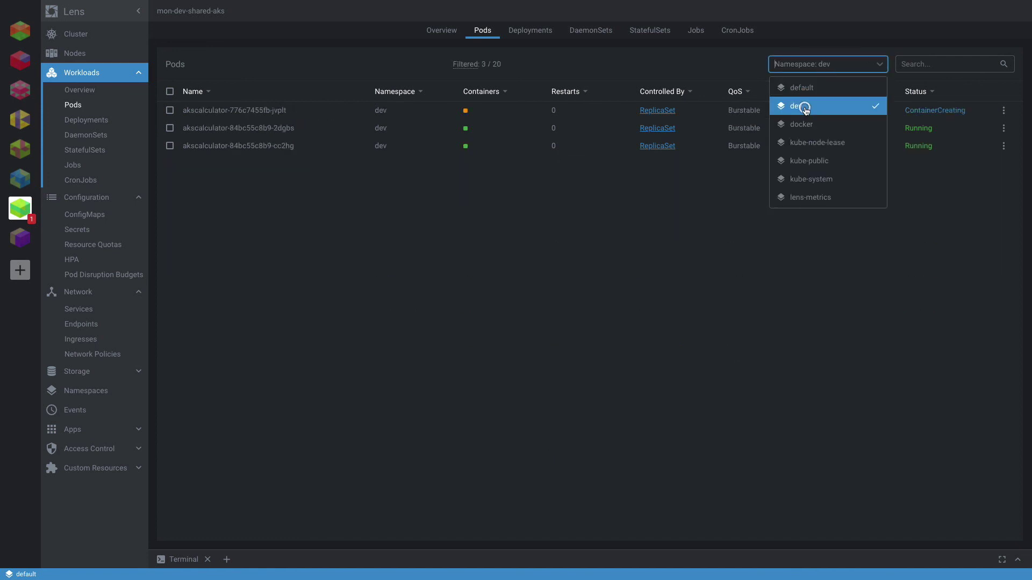
left_click(684, 284)
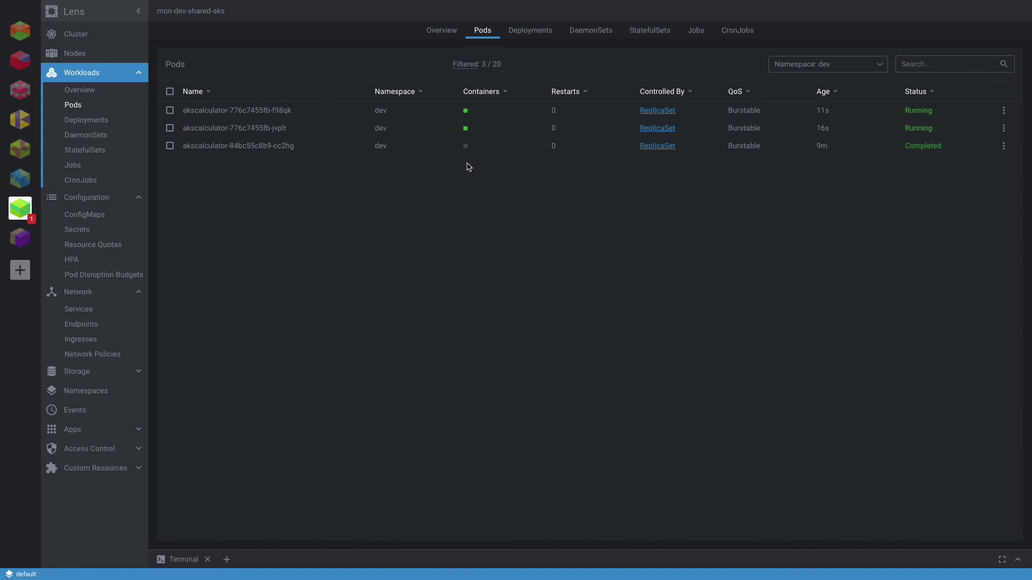
Check the dev namespace's services and endpoints, and return to its pod list
left_click(90, 310)
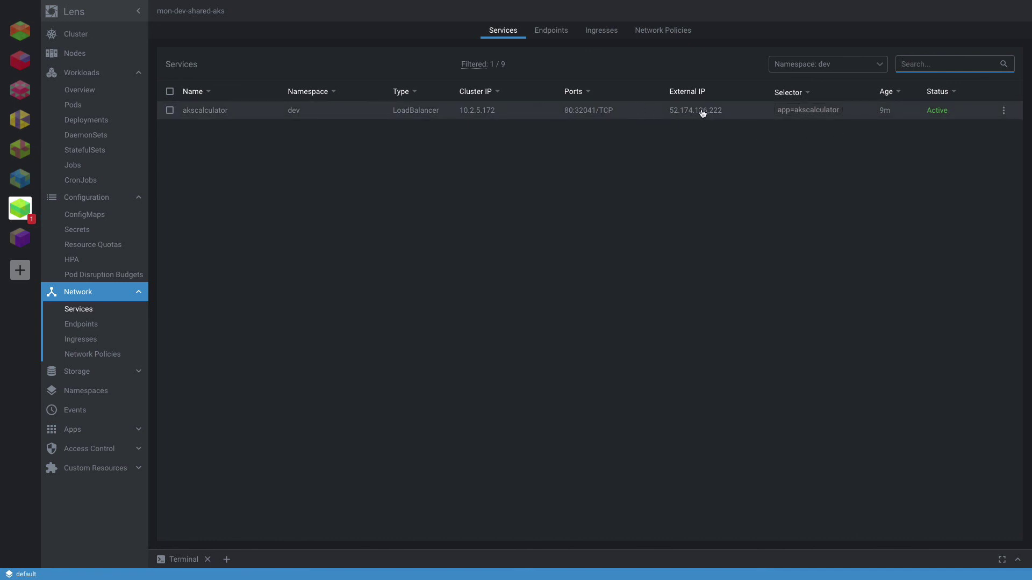
left_click(84, 325)
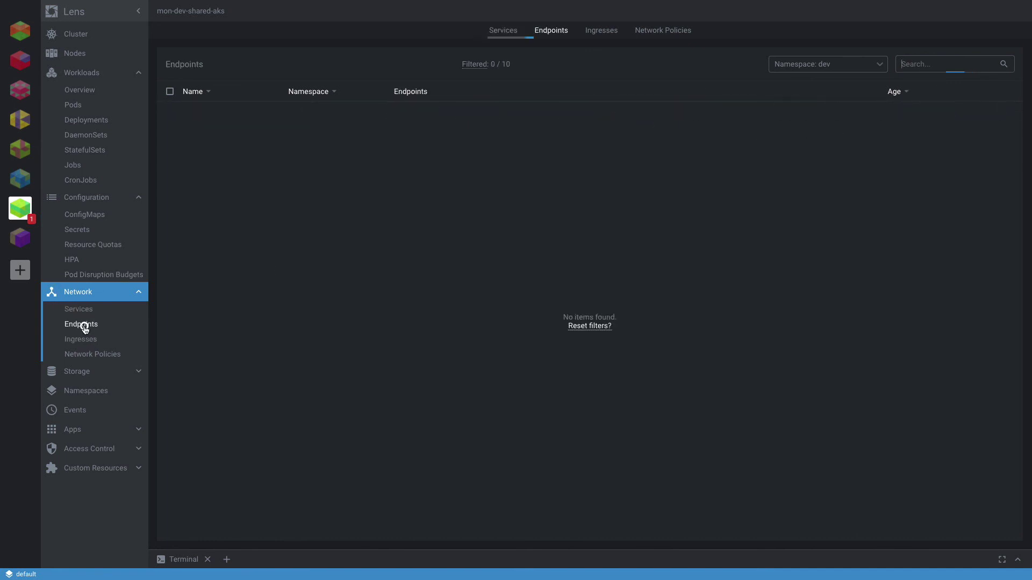
left_click(82, 310)
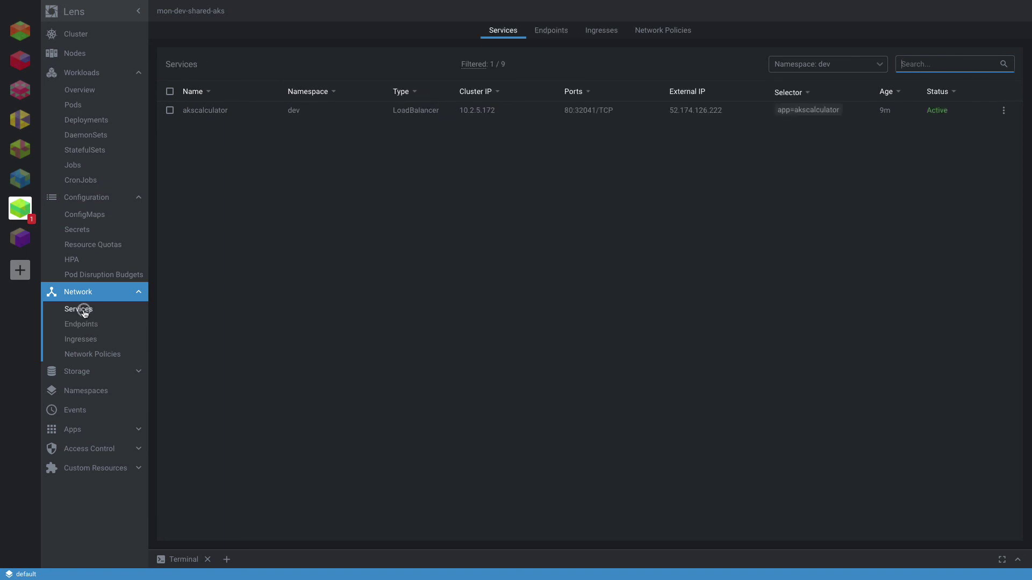
left_click(73, 104)
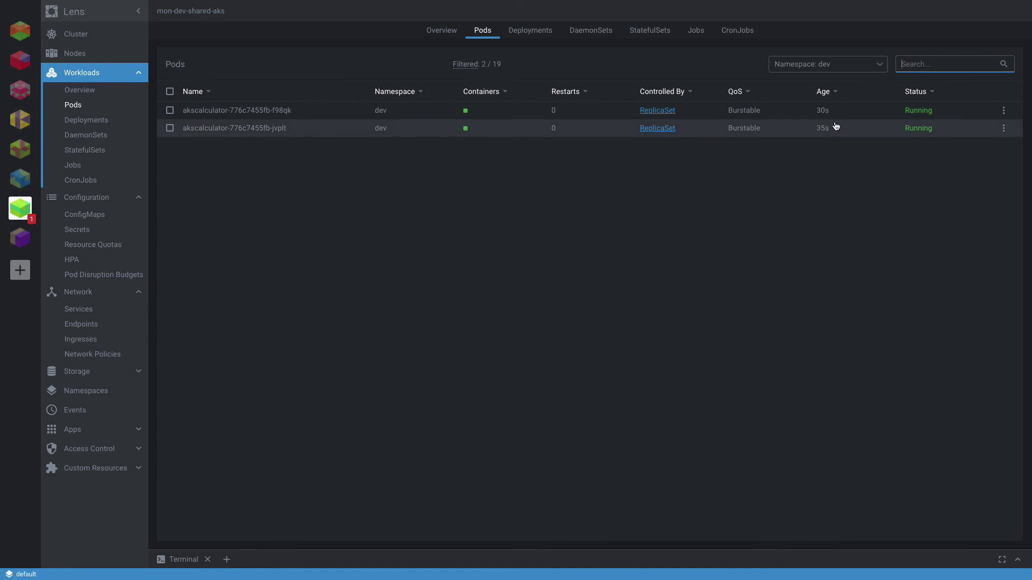
Switch to Chrome and reload the calculator API's Swagger UI page
key("ctrl+Up")
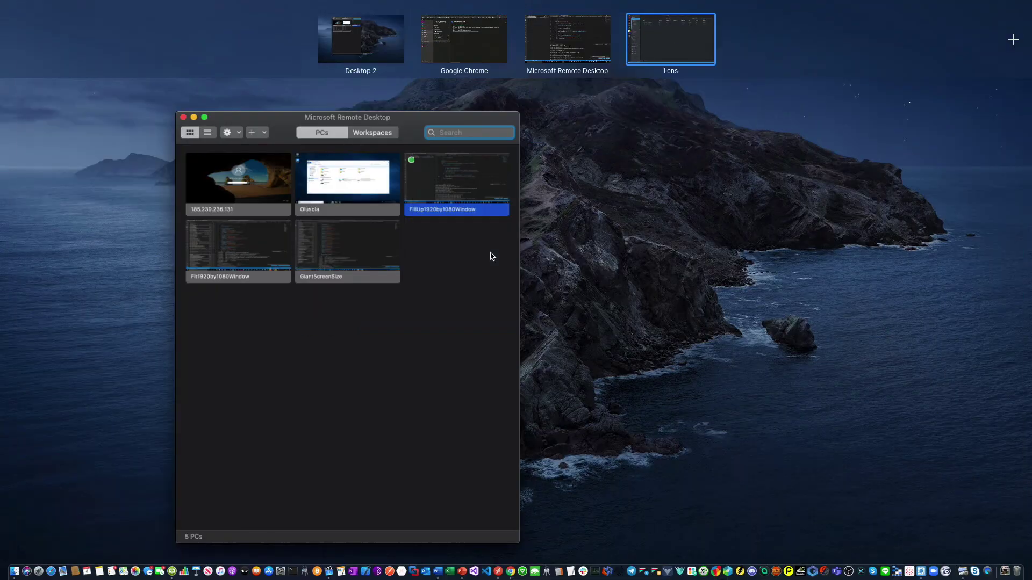
left_click(473, 37)
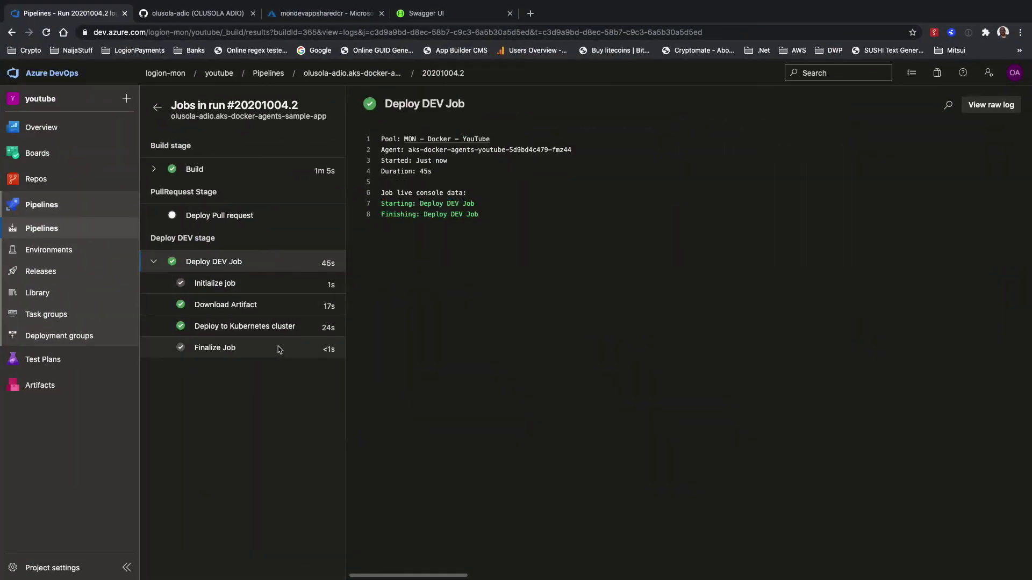
left_click(177, 17)
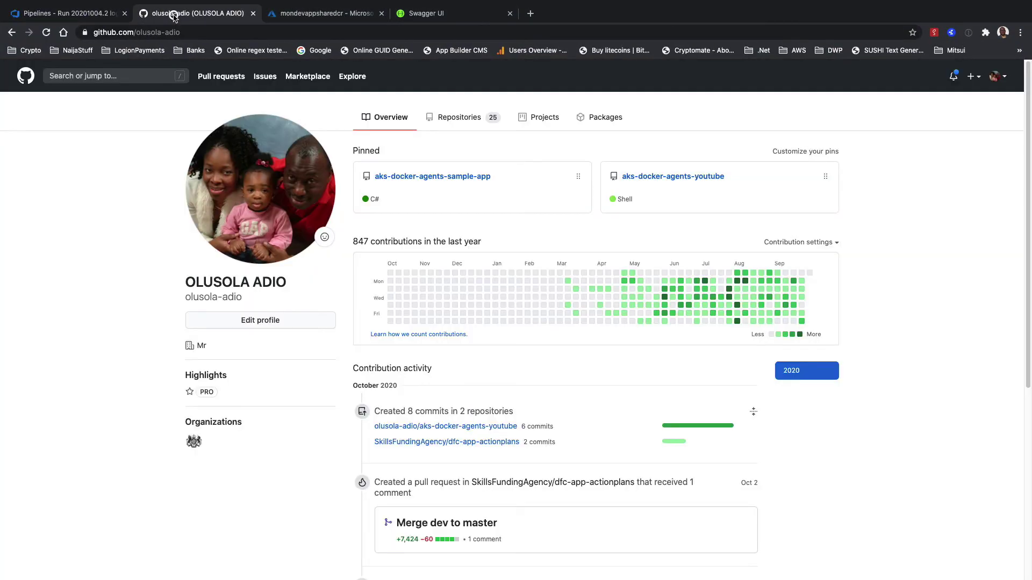
left_click(415, 13)
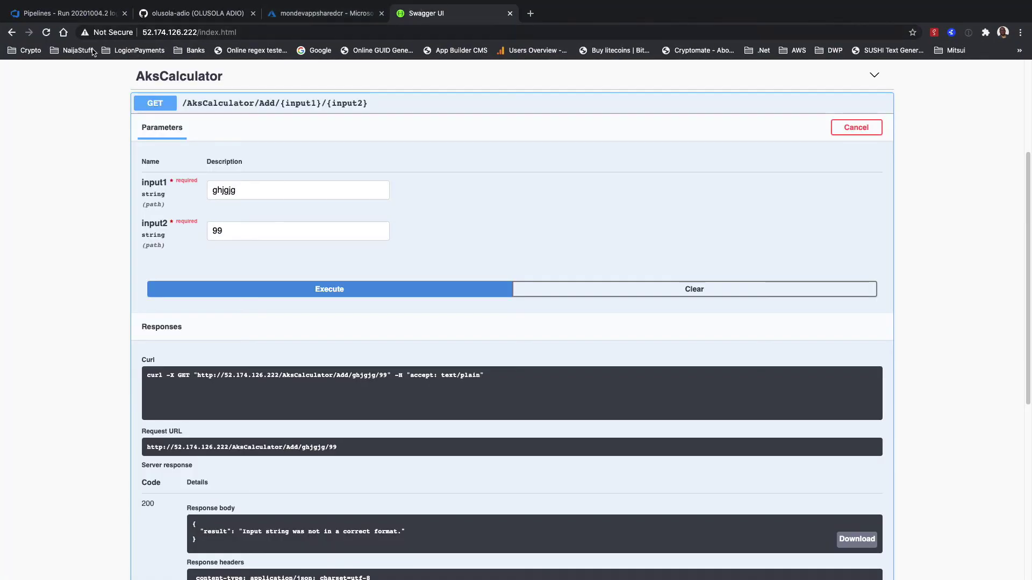
left_click(47, 32)
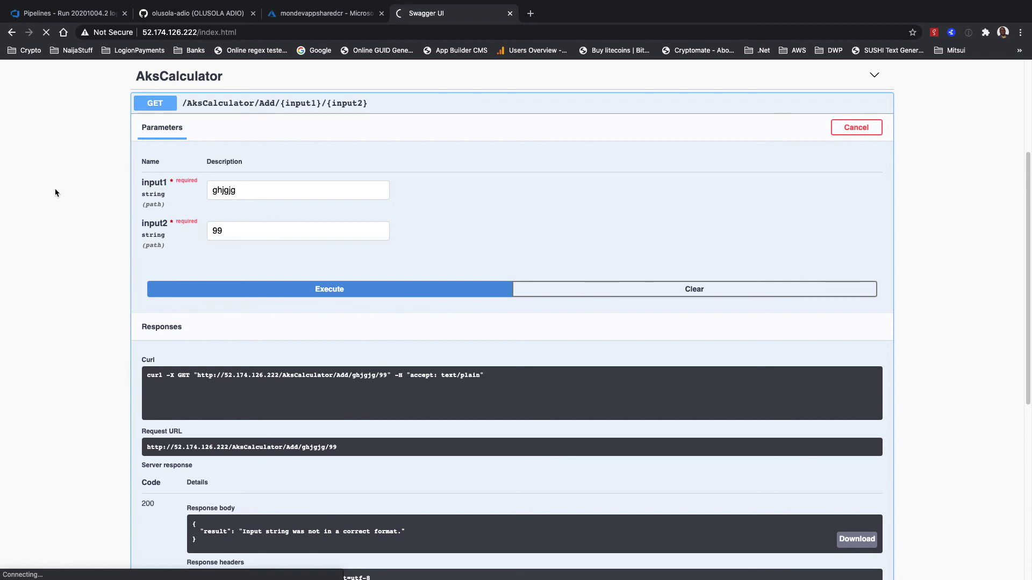
Check the sample app pipeline's run list in Azure DevOps and return to the Swagger UI page
left_click(63, 14)
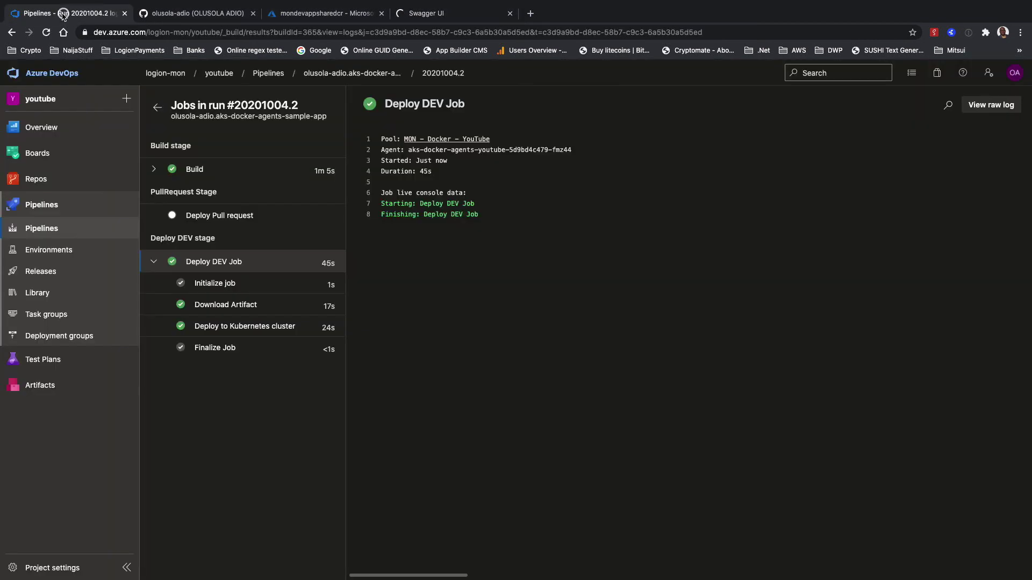
left_click(318, 74)
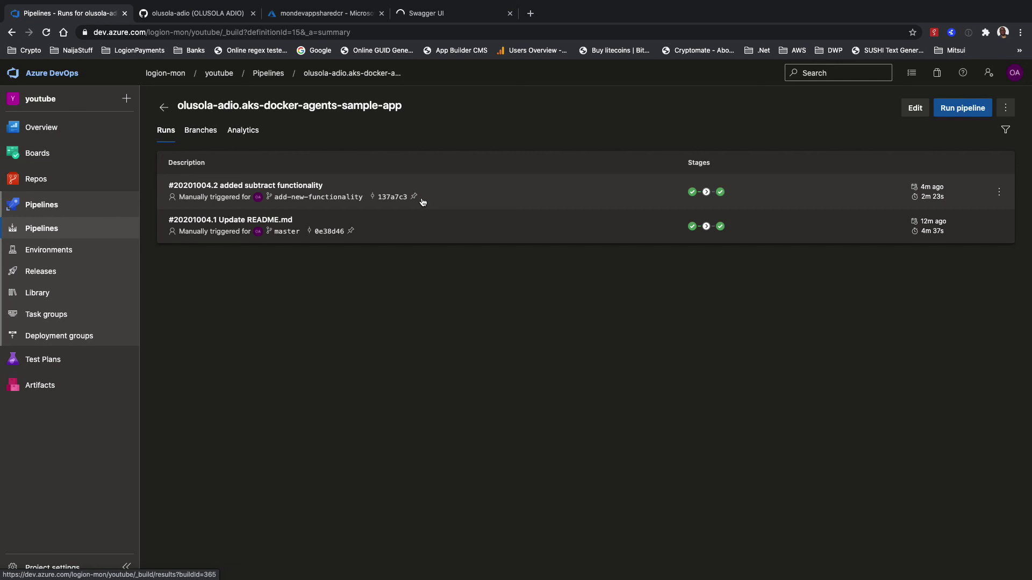
left_click(422, 14)
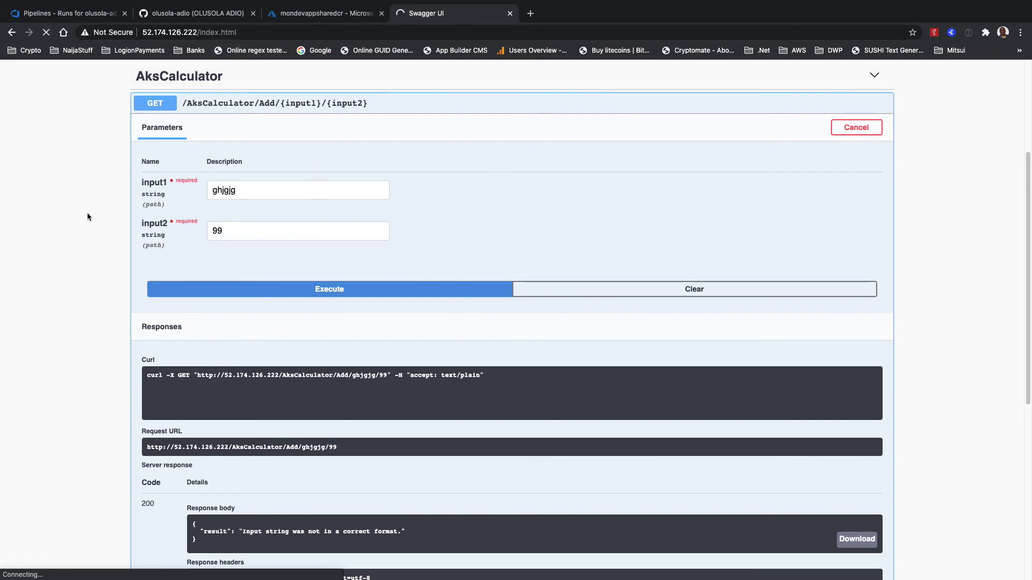
Switch to Lens, open the akscalculator service's details and copy its external IP
key("ctrl+Up")
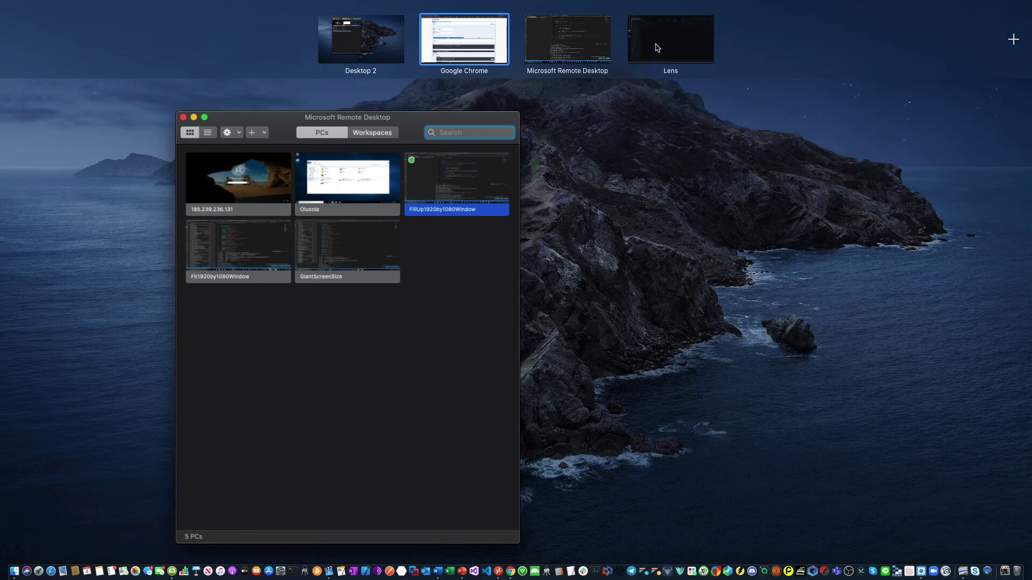
left_click(656, 47)
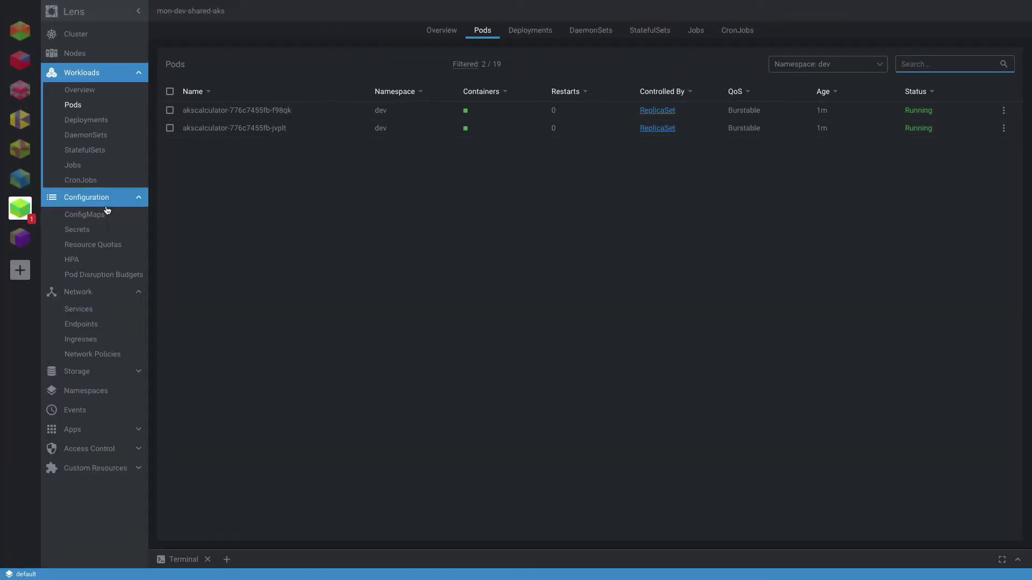
left_click(84, 316)
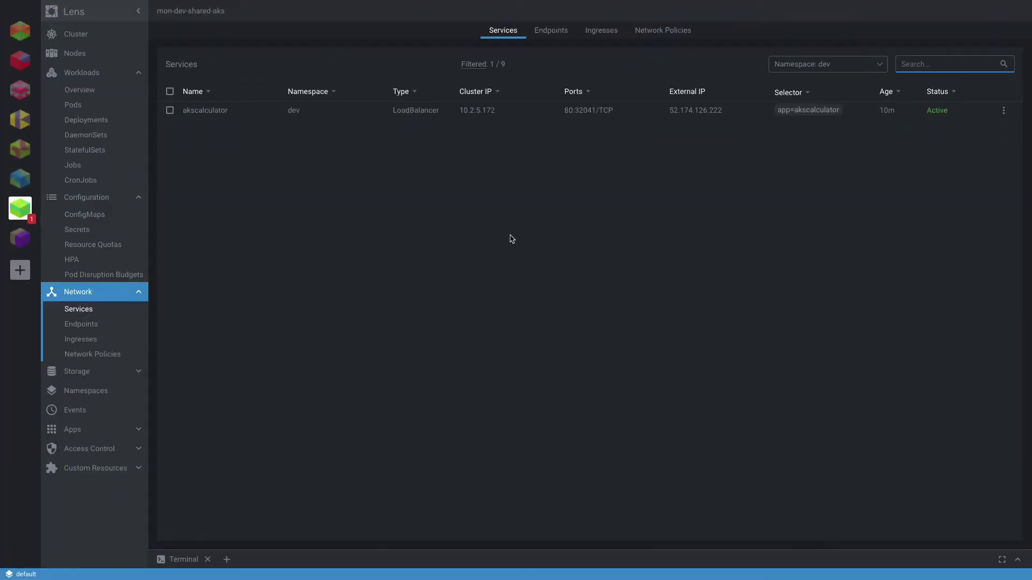
left_click(726, 114)
double_click(720, 360)
key("ctrl+c")
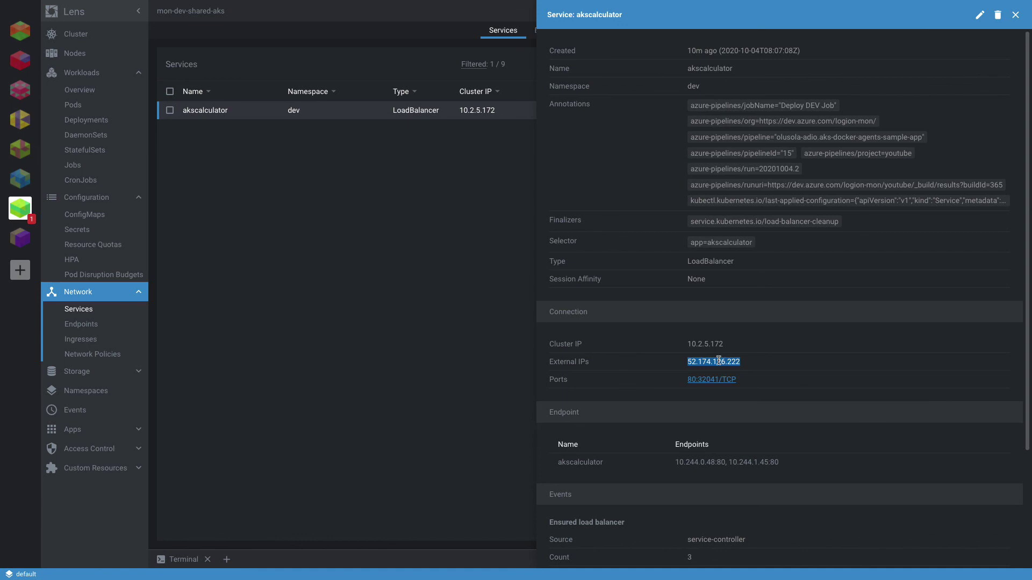
Switch to Chrome and load the calculator API's Swagger UI page from the copied external IP 52.174.126.222
key("ctrl+Up")
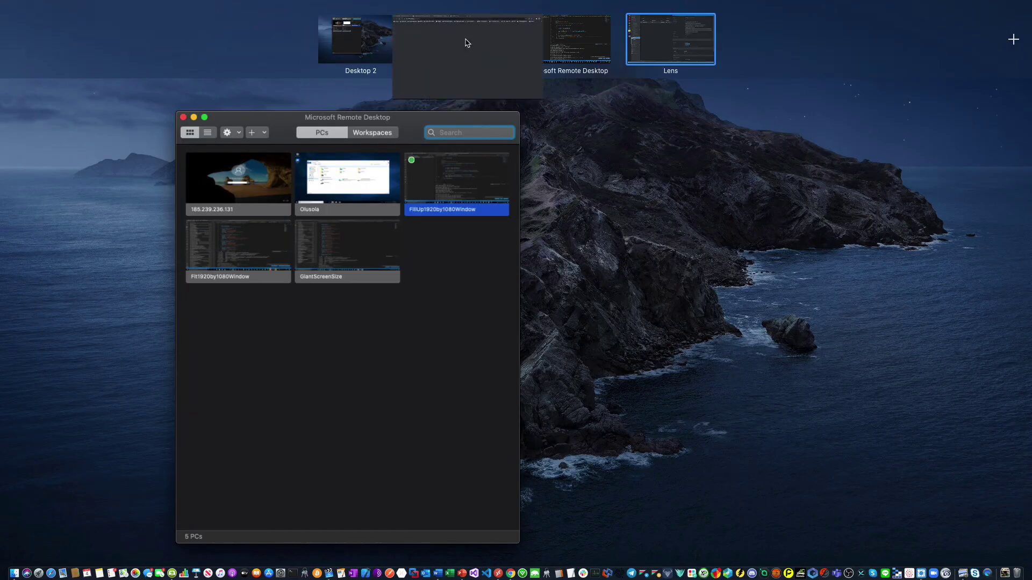
left_click(467, 42)
left_click(334, 27)
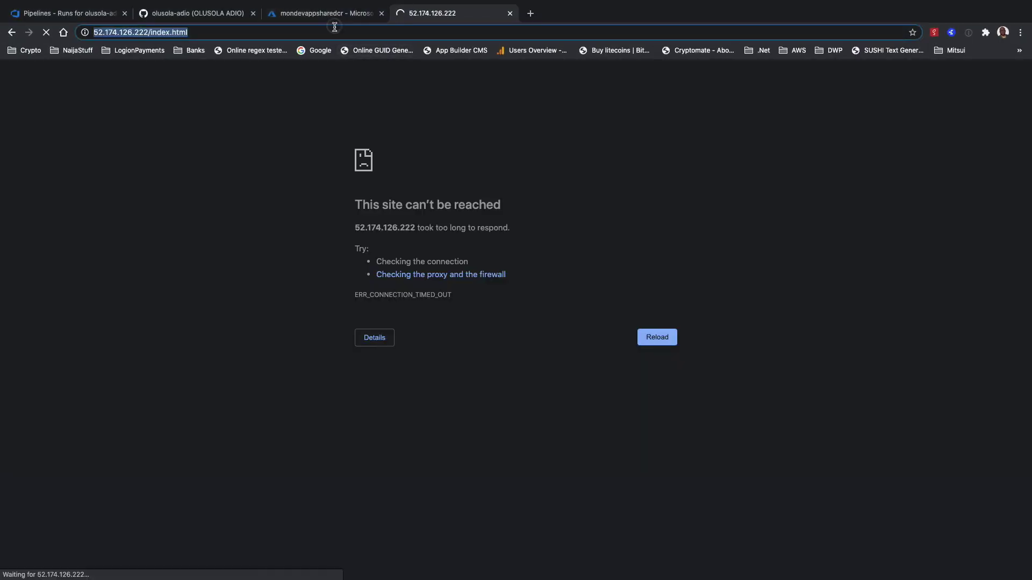
key("ctrl+v")
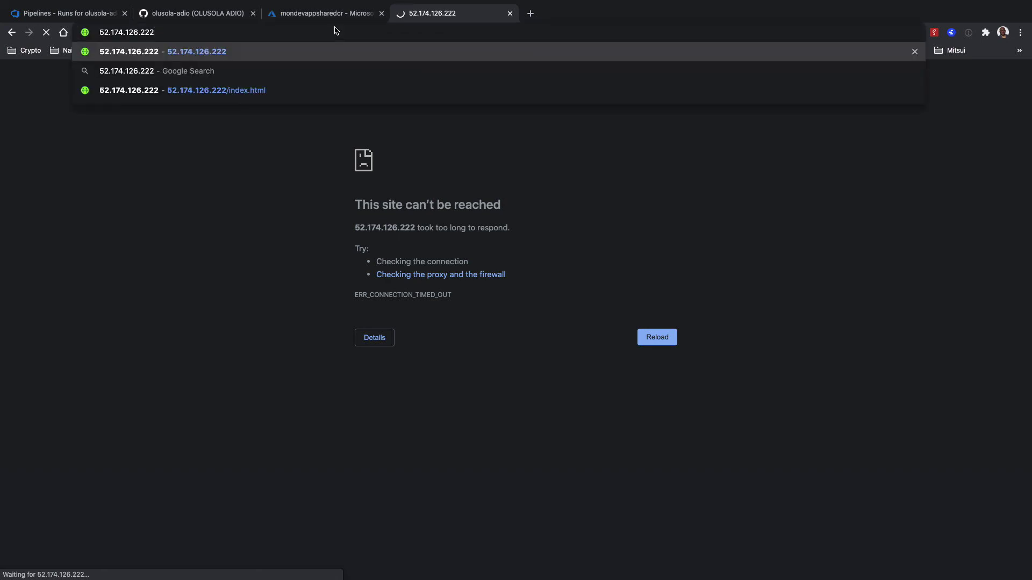
key("Return")
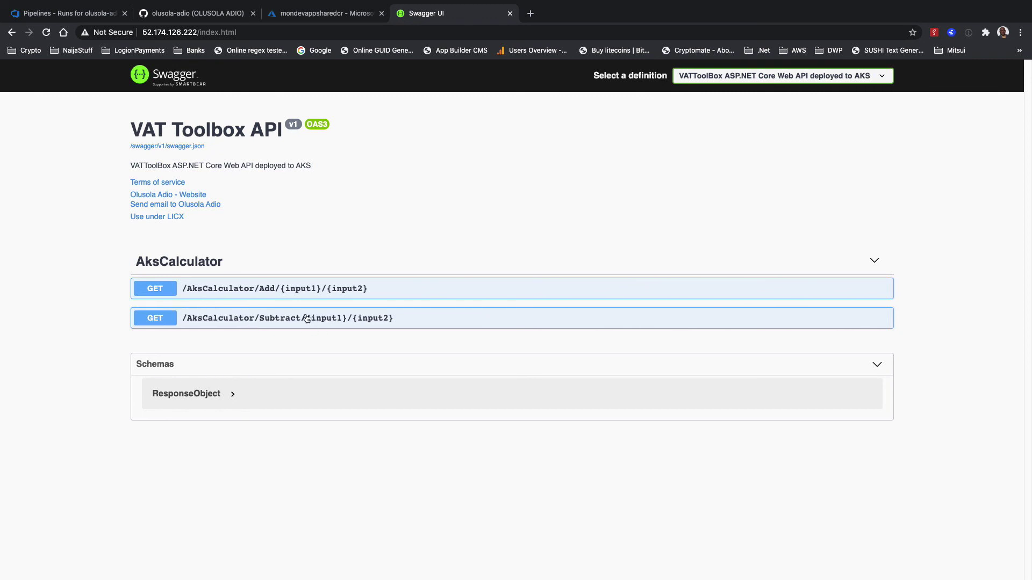
Try out the Subtract endpoint with input1 66 and input2 55, executing the request several times
left_click(176, 320)
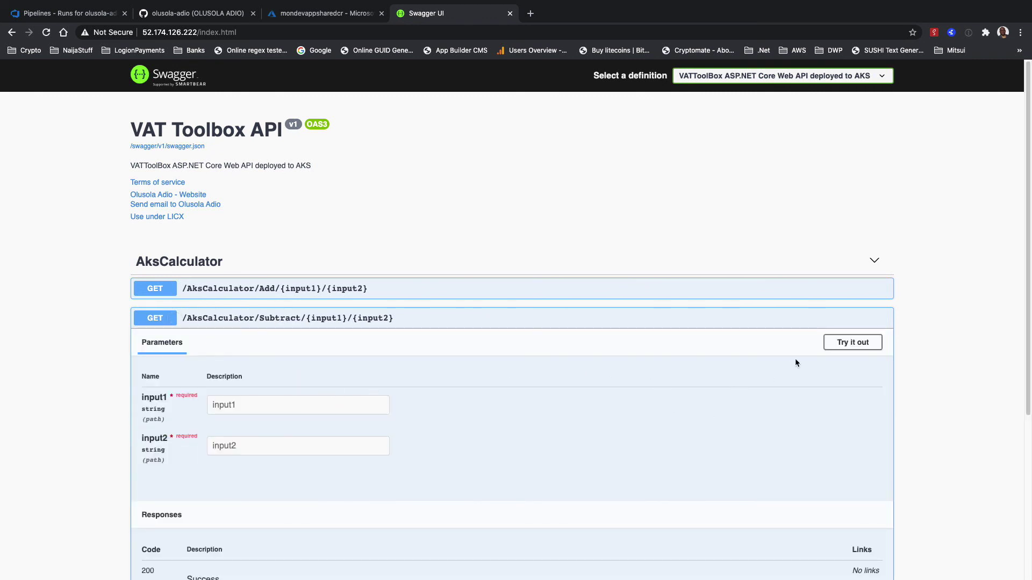
left_click(852, 342)
left_click(325, 409)
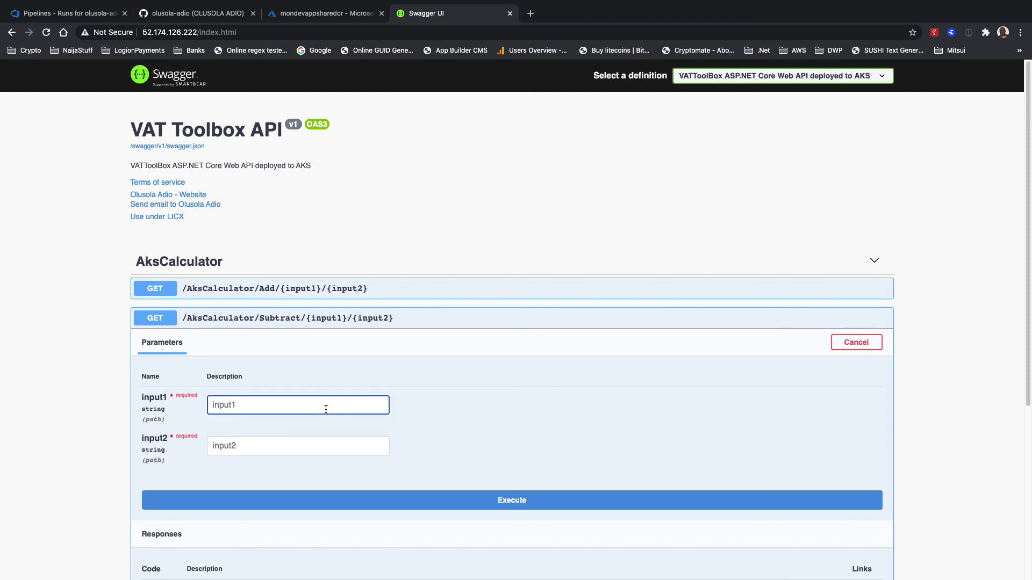
type("66")
left_click(283, 440)
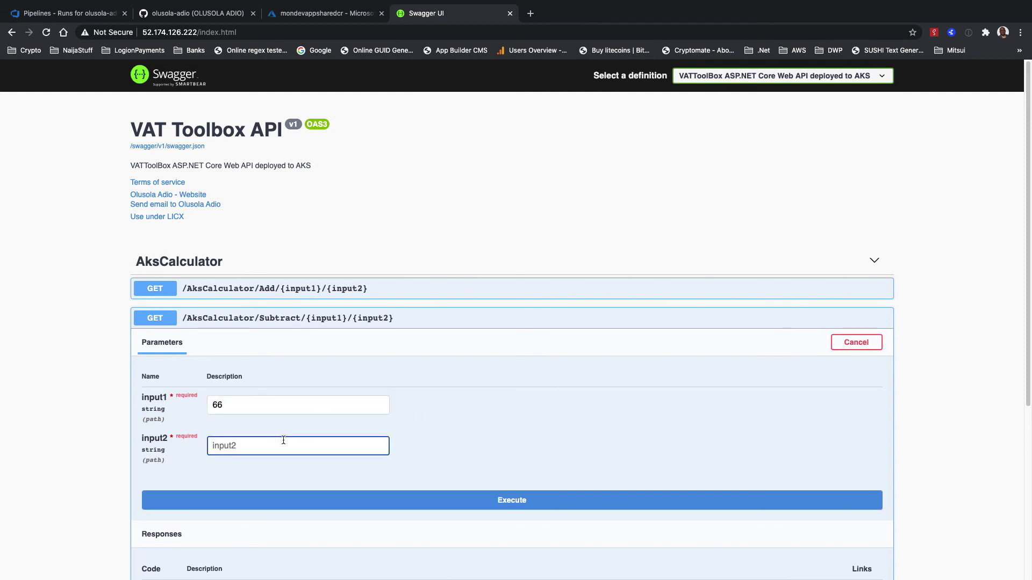
type("55")
scroll(467, 415, "down", 2)
left_click(468, 407)
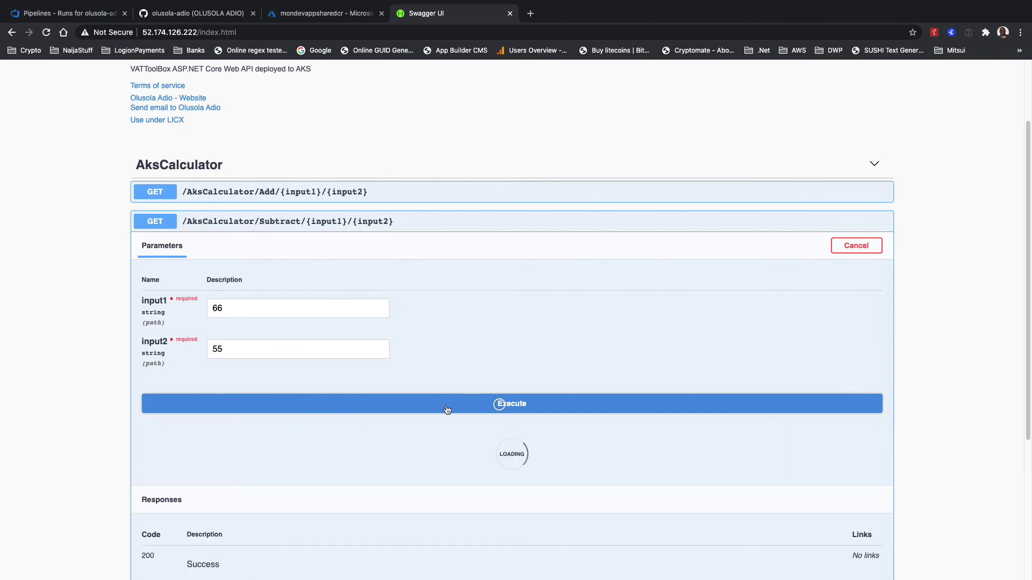
scroll(282, 445, "down", 2)
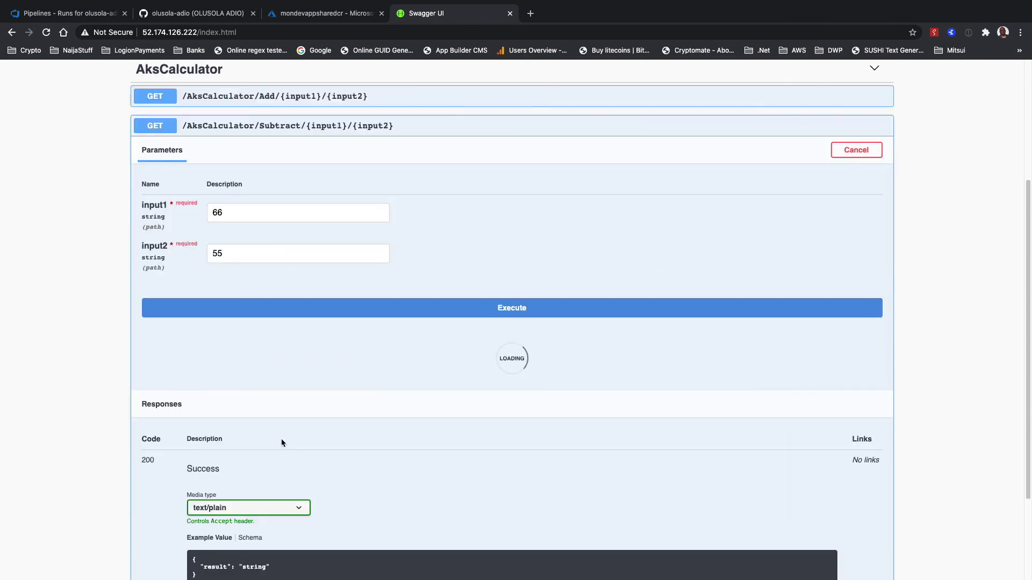
scroll(276, 426, "down", 1)
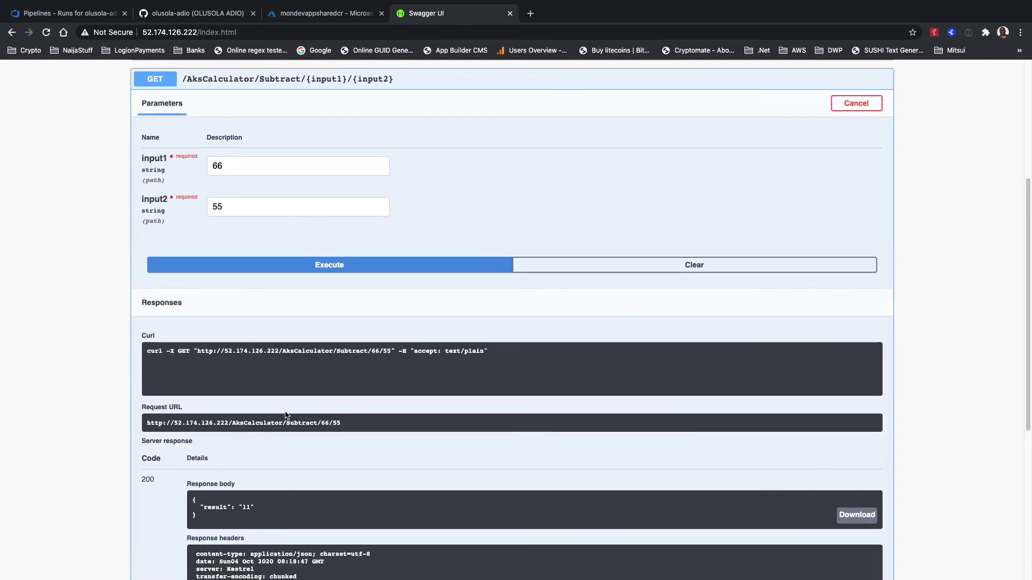
left_click(352, 265)
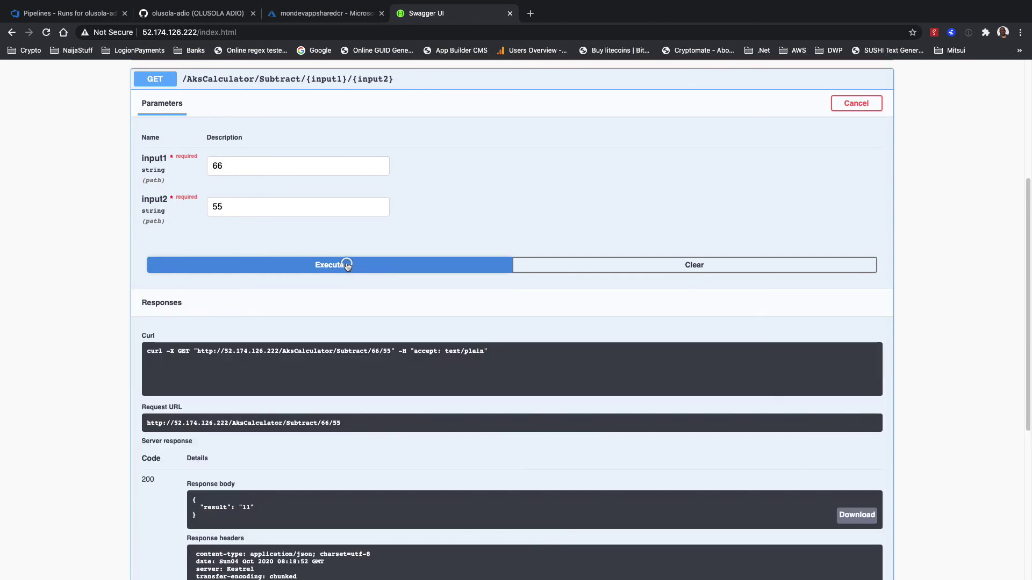
left_click(346, 266)
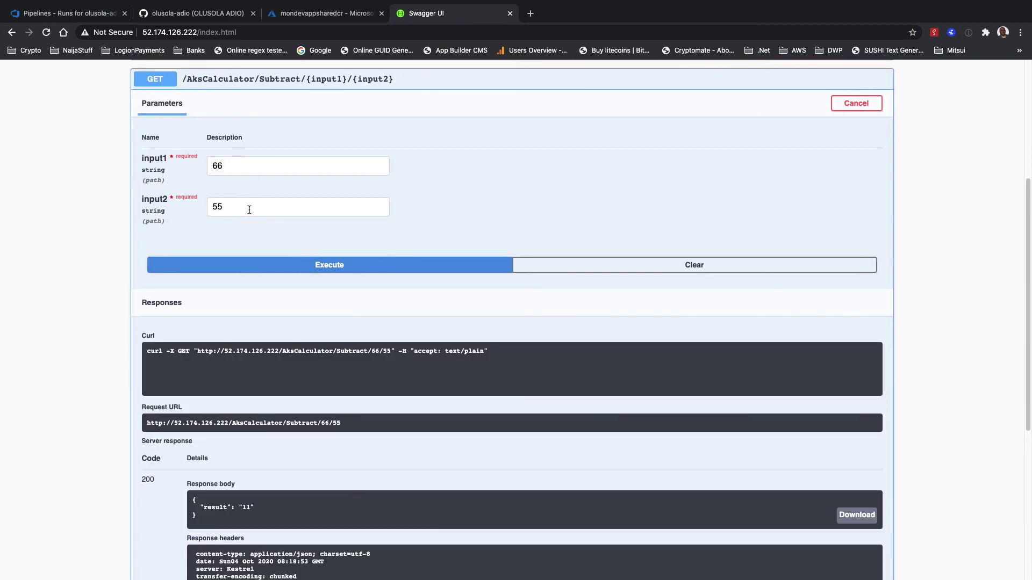
Set the Subtract endpoint's input1 to the invalid text hgtut and execute the request
left_click(255, 161)
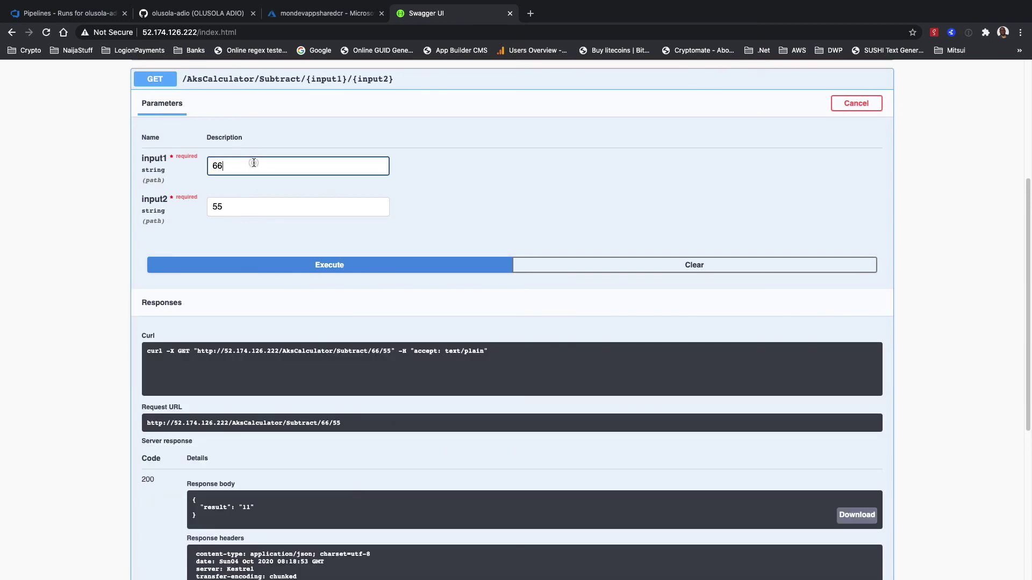
double_click(255, 163)
type("hgtut")
left_click(315, 265)
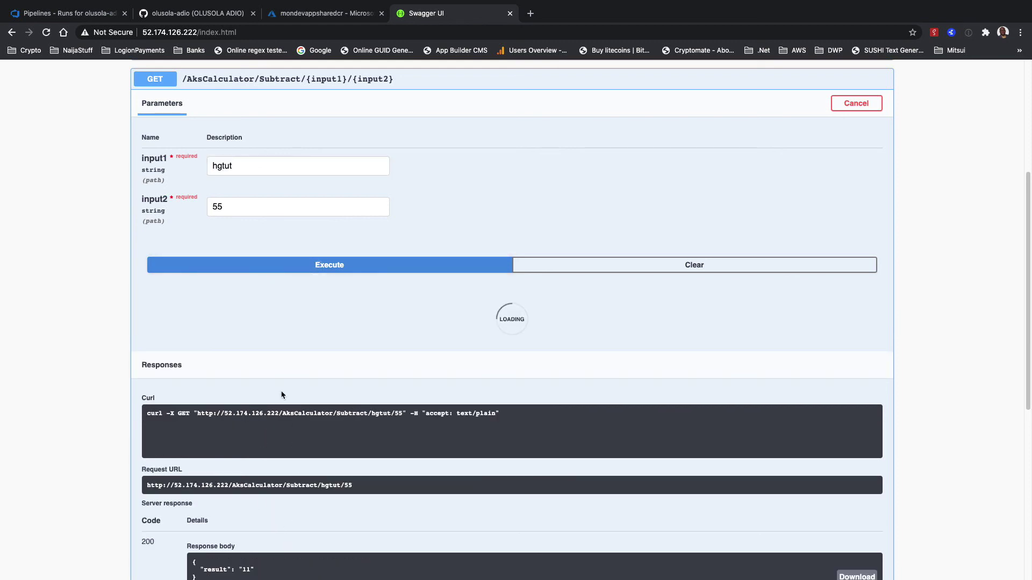
Switch to Lens and examine the logs of the pod akscalculator-776c7455fb-f98qk for the subtract requests
key("ctrl+Up")
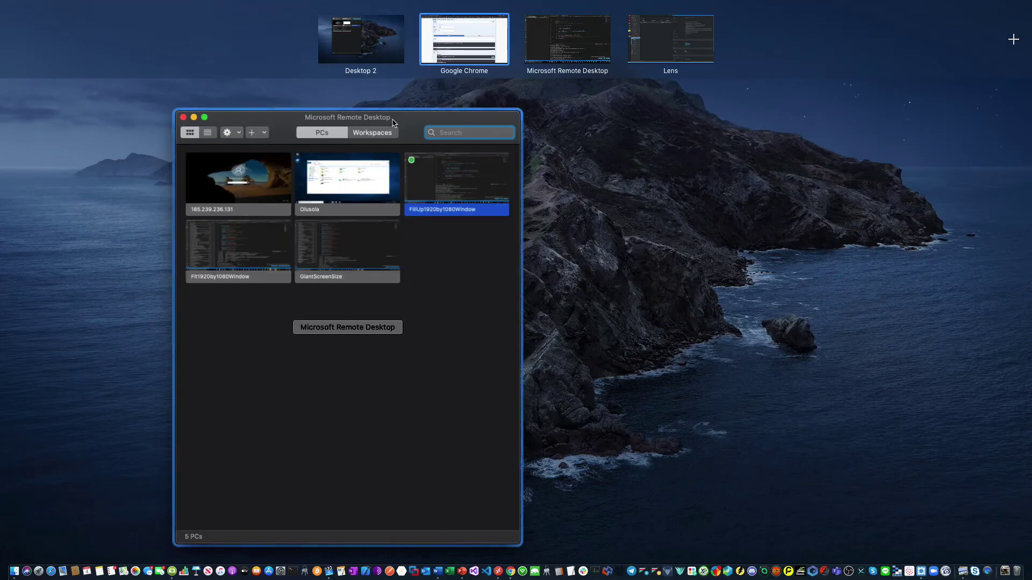
left_click(641, 43)
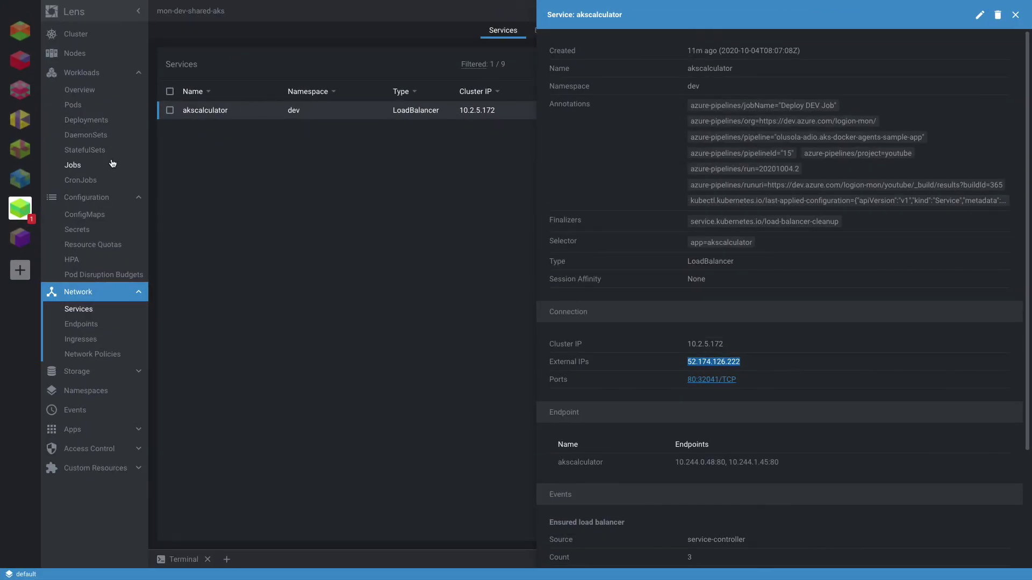
left_click(76, 105)
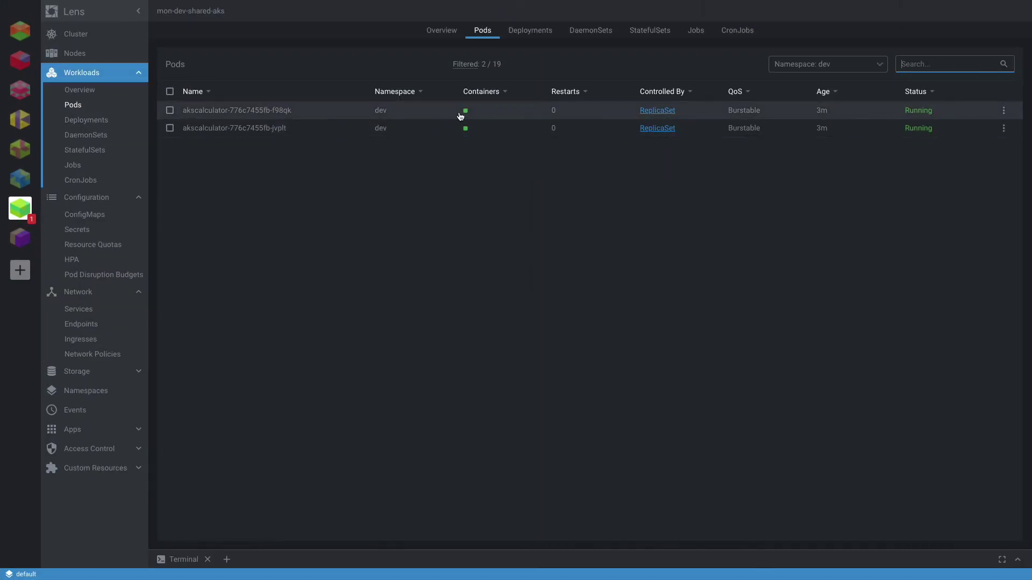
left_click(421, 112)
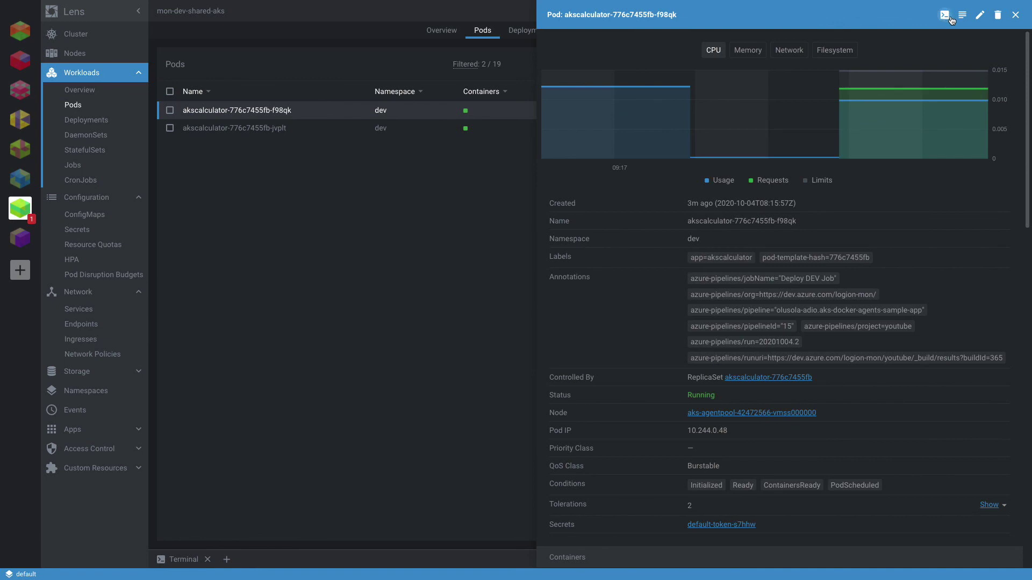
left_click(962, 17)
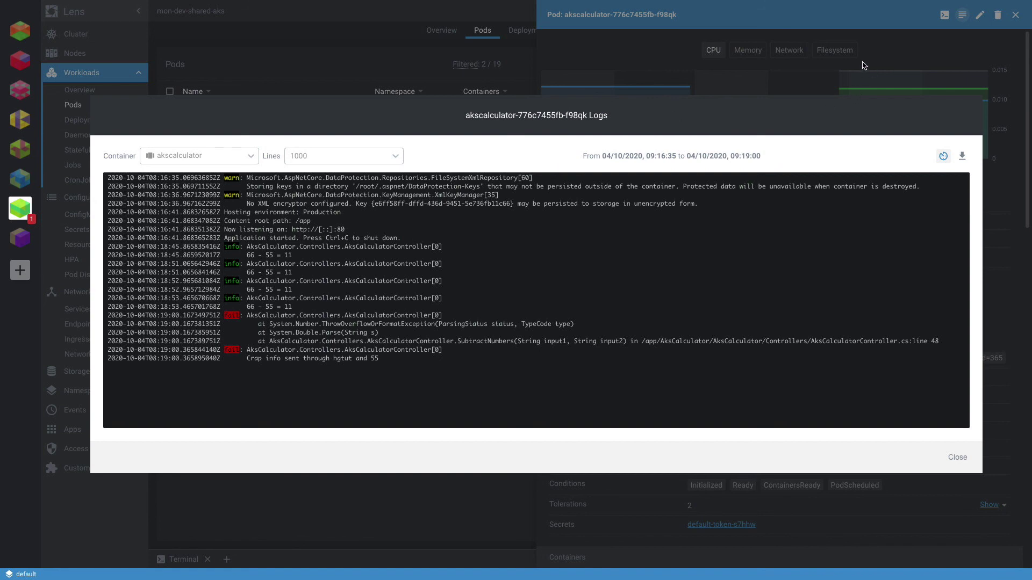
left_click(766, 43)
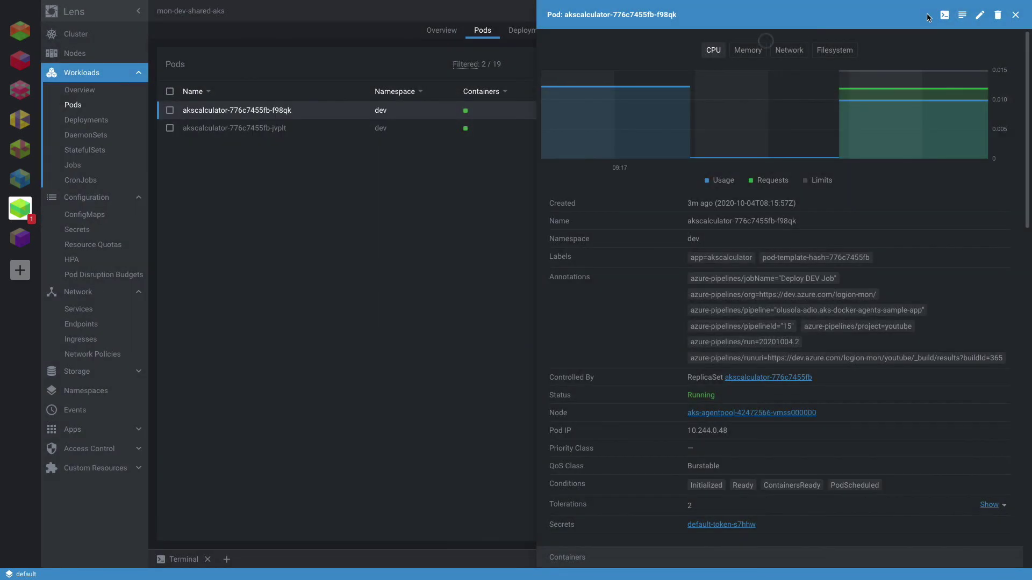
Examine the logs of the pod akscalculator-776c7455fb-jvplt and return to the pod list
left_click(487, 127)
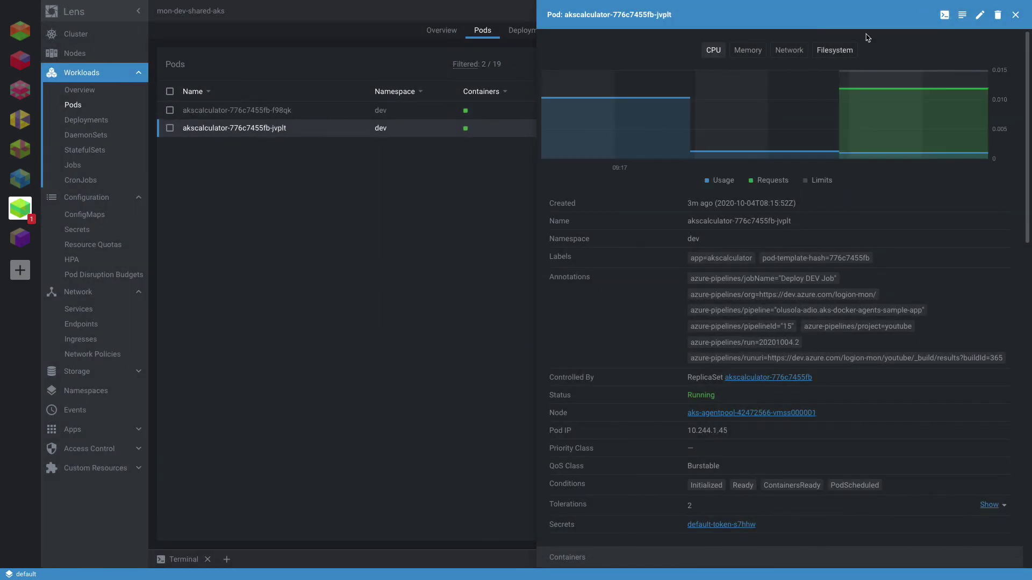
left_click(961, 16)
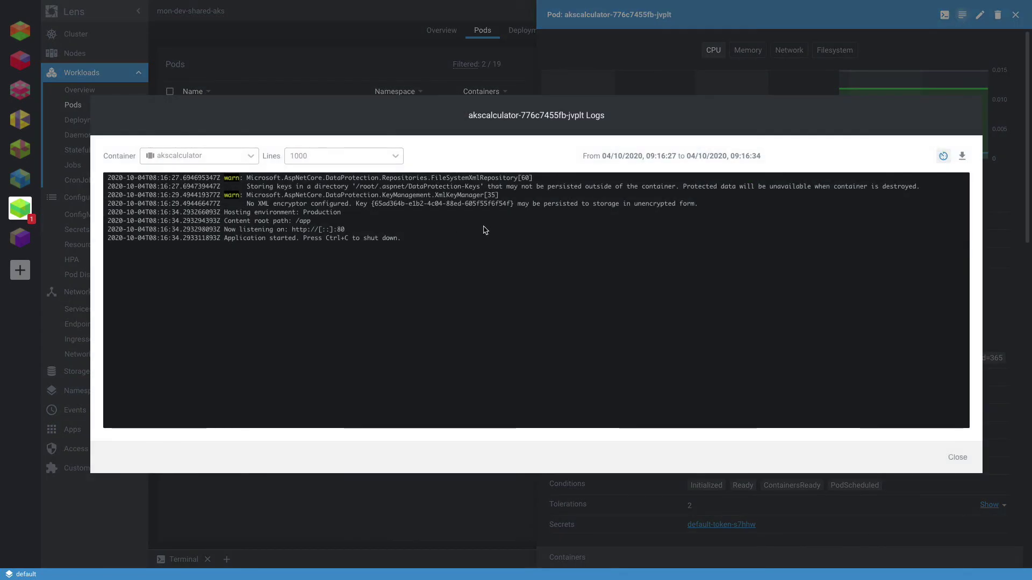
left_click(375, 81)
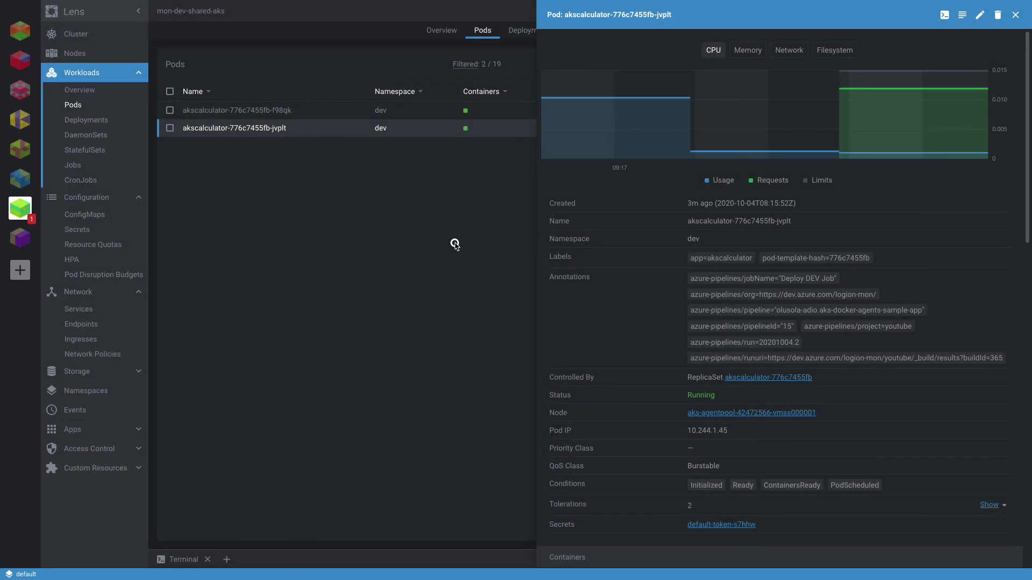
left_click(454, 245)
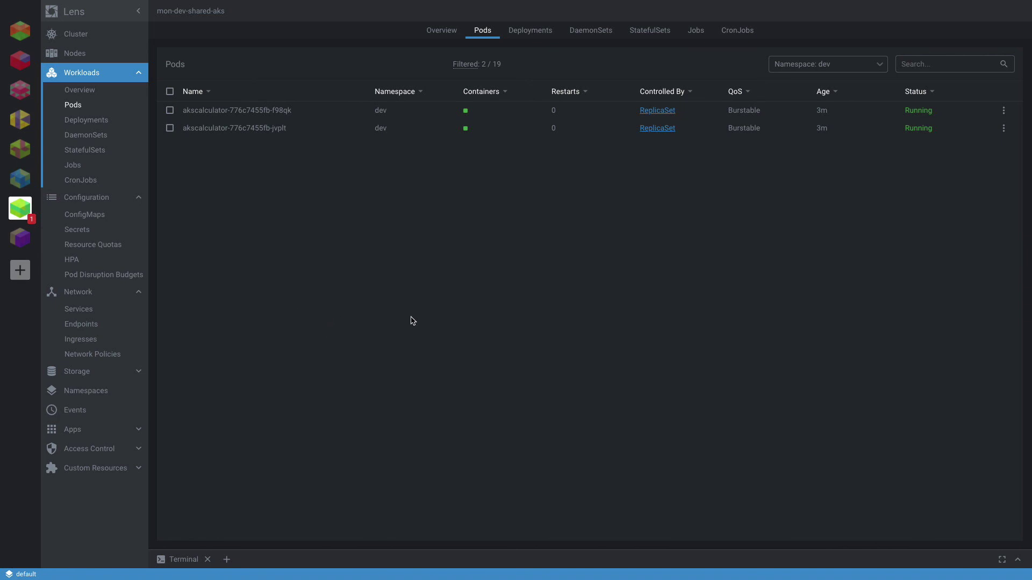
Switch to Chrome, return to the start of the Swagger UI page and view the already open GitHub profile
key("ctrl+Up")
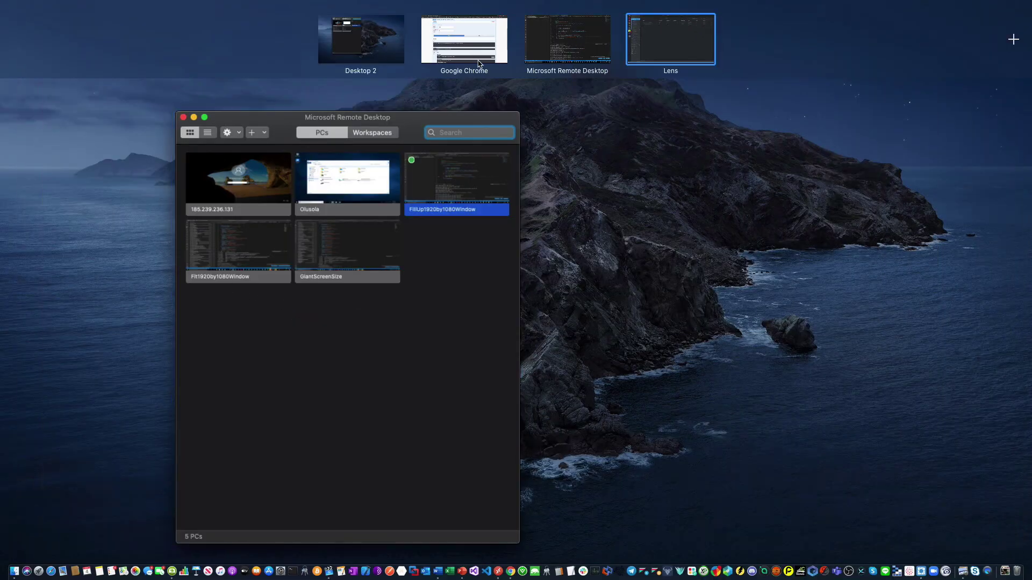
left_click(477, 62)
scroll(335, 260, "up", 5)
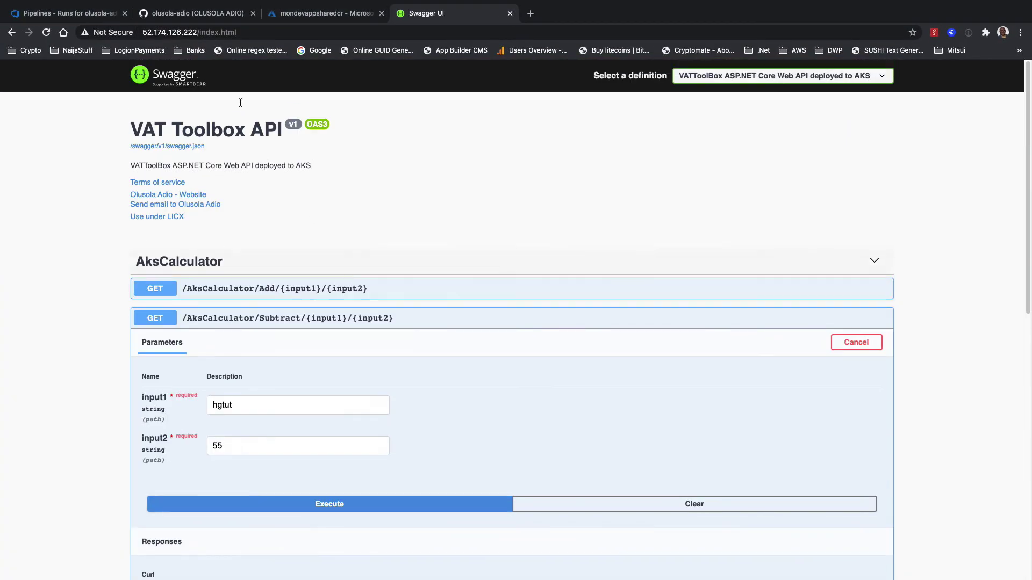
left_click(209, 11)
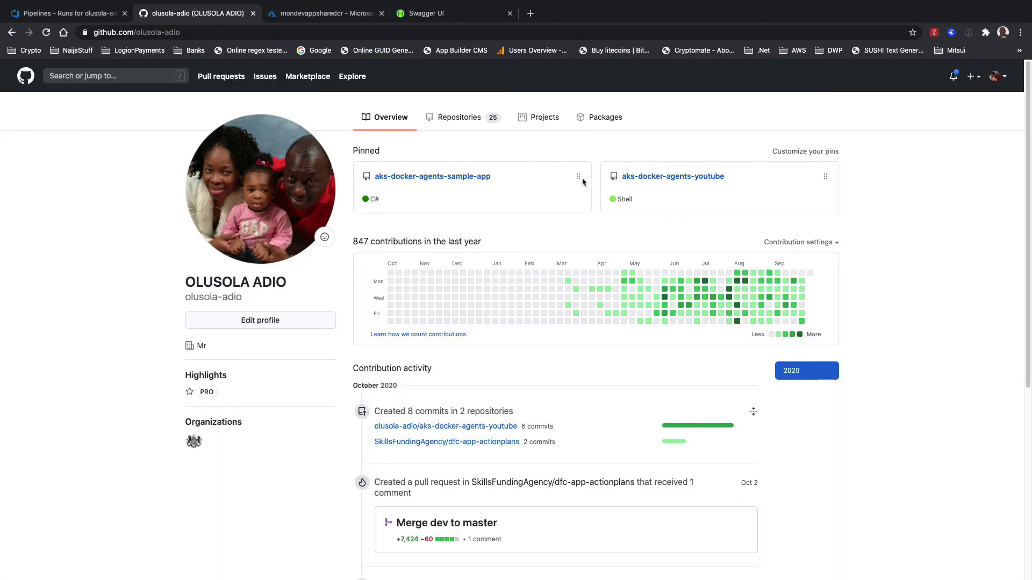